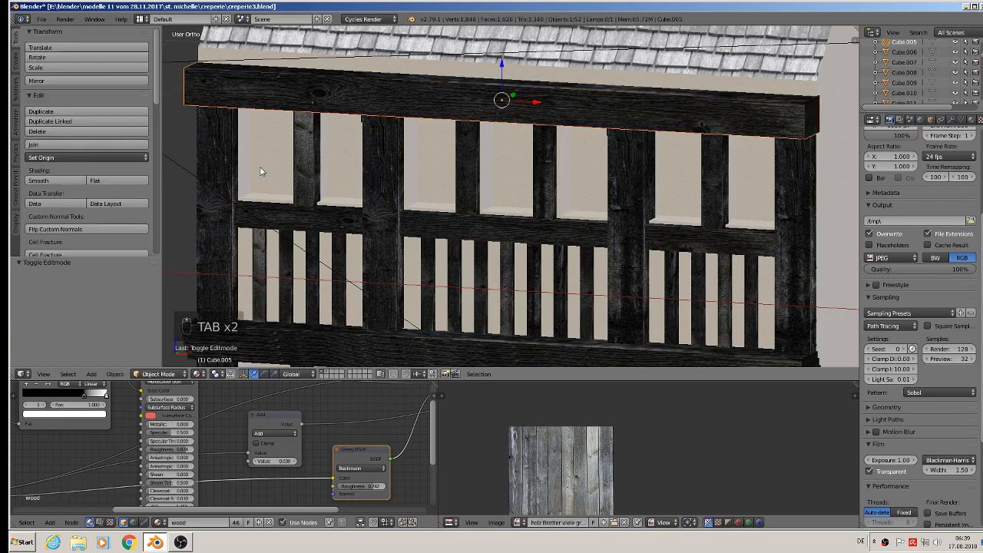
- Move the seven recessed window faces of the upper floor on the building body by about -0.022 along global Y
right_click(263, 162)
key(Tab)
right_click(275, 151)
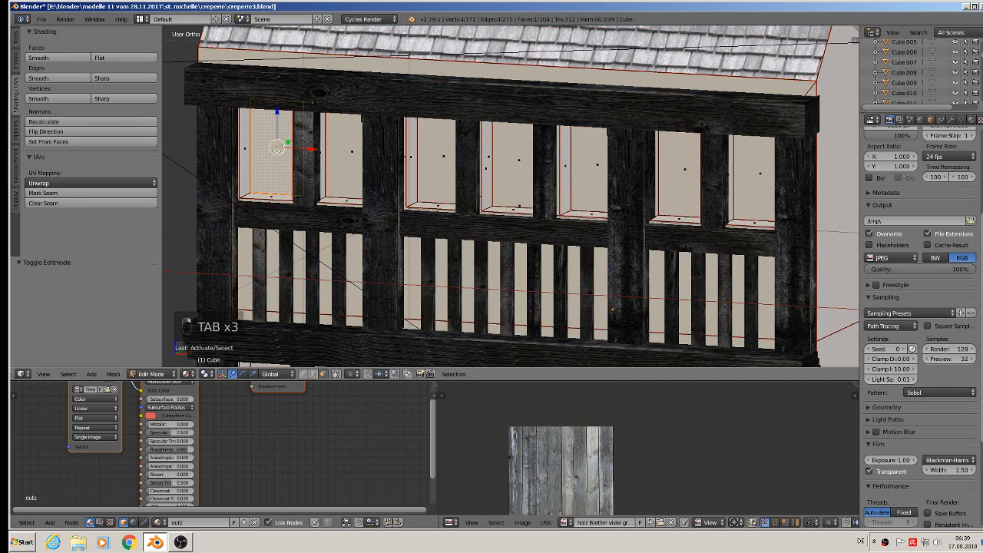
shift+right_click(341, 159)
shift+right_click(427, 168)
shift+right_click(511, 173)
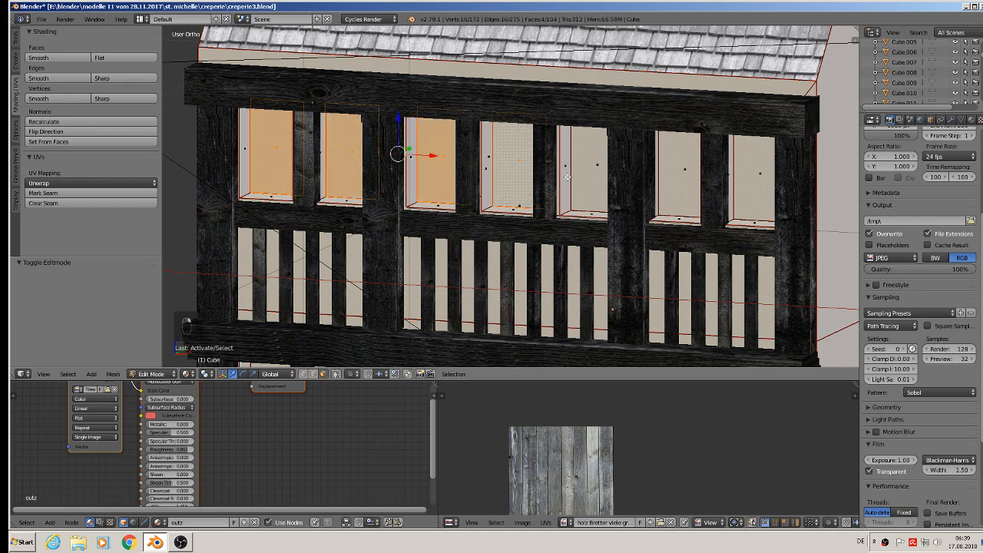
shift+right_click(592, 179)
shift+right_click(672, 182)
shift+right_click(740, 186)
shift+middle_drag(623, 242, 517, 176)
shift+middle_drag(470, 134, 464, 263)
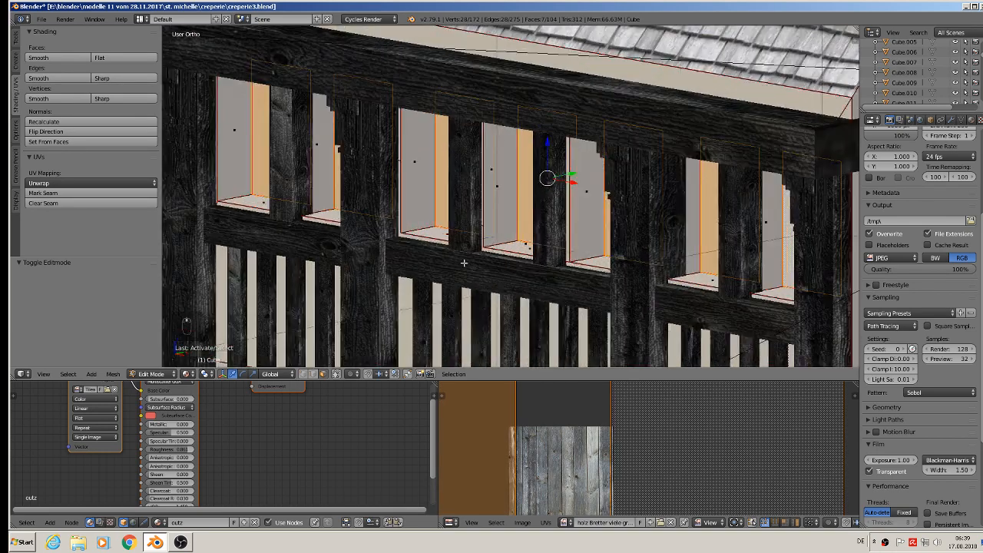
key(g)
key(y)
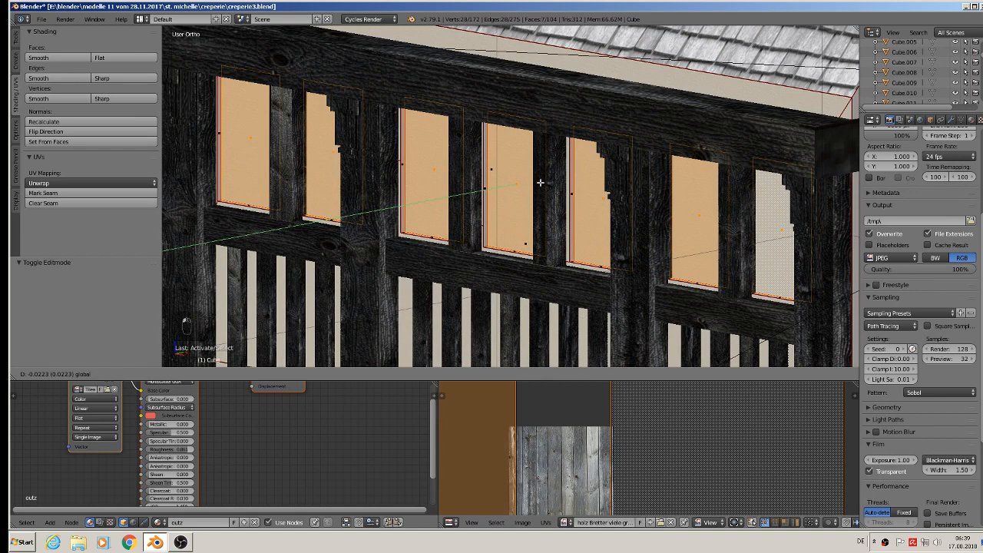
click(541, 182)
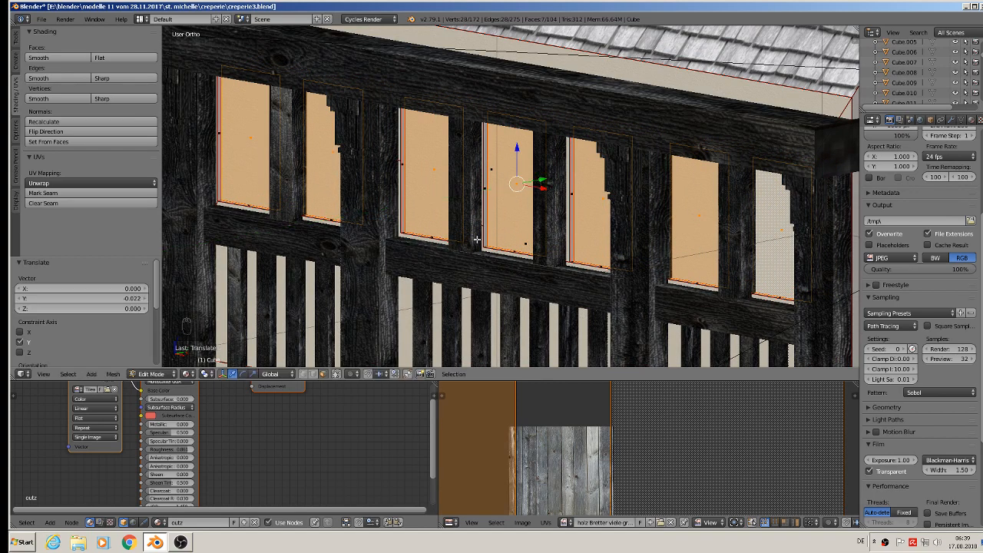
scroll(470, 244, down, 2)
shift+middle_drag(369, 277, 376, 247)
scroll(377, 236, up, 3)
scroll(510, 172, up, 4)
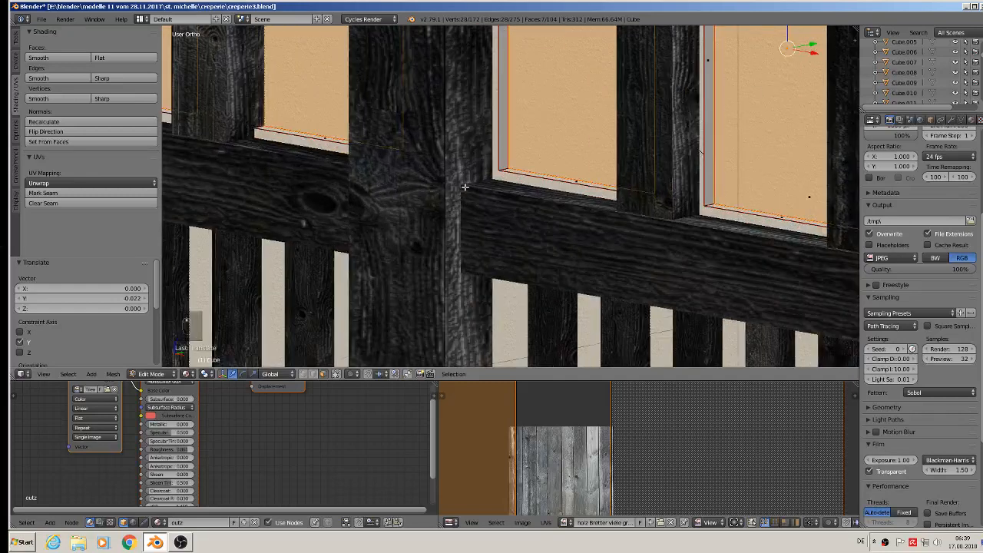
scroll(509, 169, down, 4)
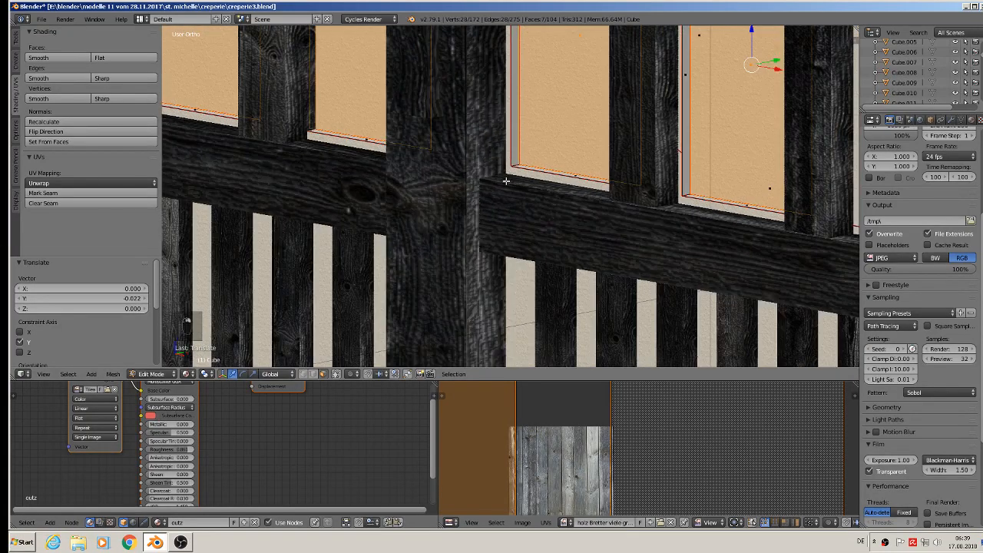
key(a)
- Move the seven window faces of the floor below by about -0.022 along global Y
scroll(509, 258, down, 2)
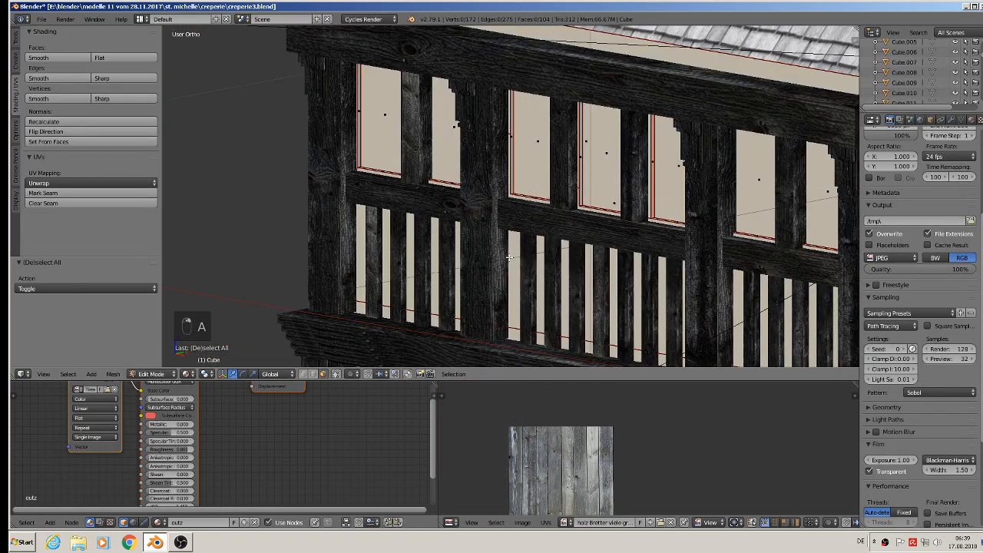
right_drag(517, 280, 617, 292)
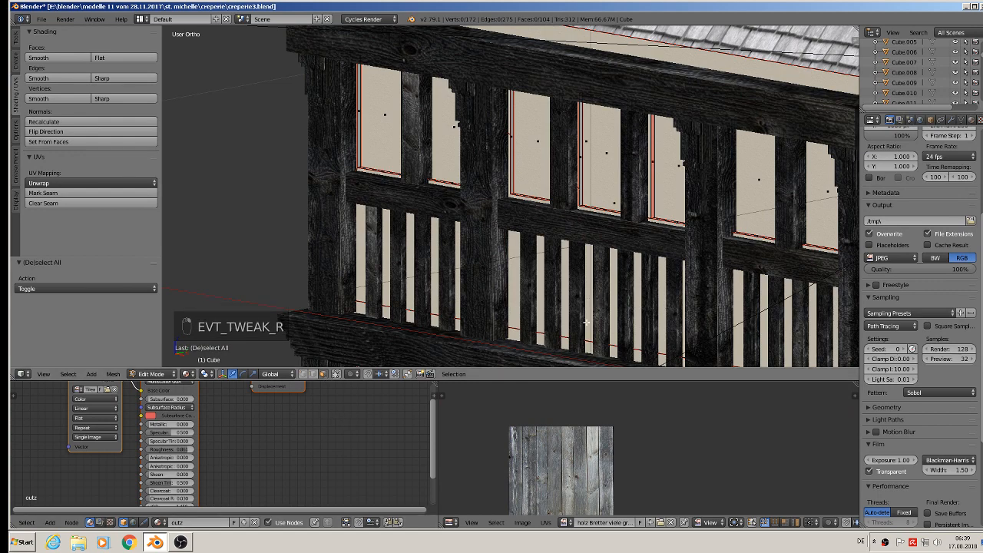
scroll(591, 308, down, 4)
shift+middle_drag(592, 309, 579, 152)
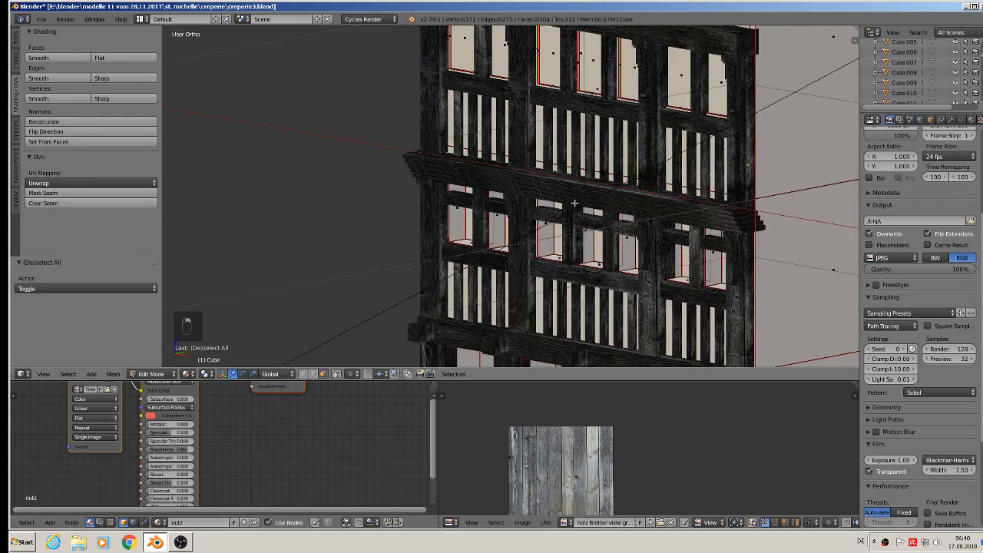
scroll(439, 232, up, 4)
middle_drag(399, 212, 346, 214)
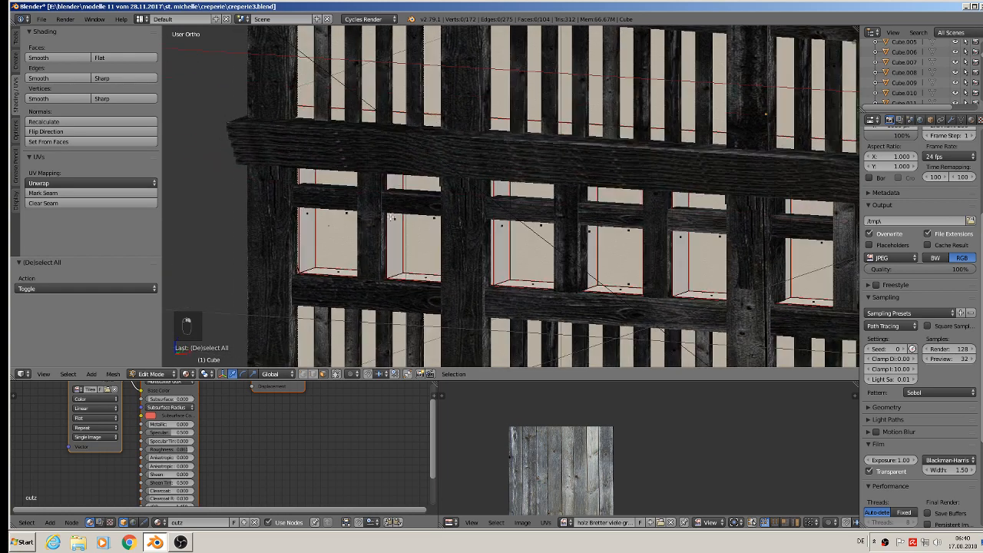
right_click(346, 214)
shift+right_click(422, 233)
shift+right_click(549, 227)
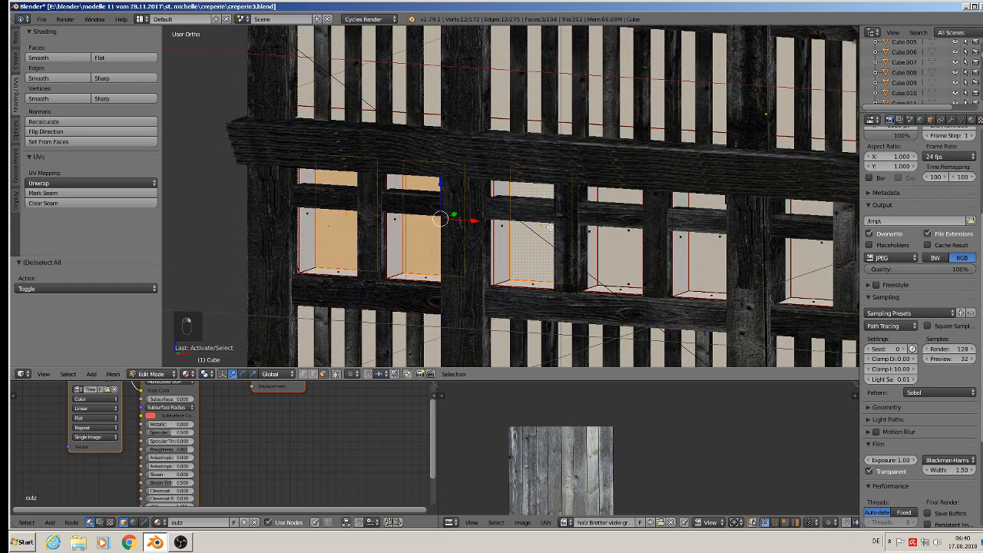
shift+right_click(627, 223)
shift+right_click(711, 241)
shift+right_click(804, 240)
shift+middle_drag(804, 239, 609, 222)
shift+right_click(693, 230)
middle_drag(694, 230, 602, 288)
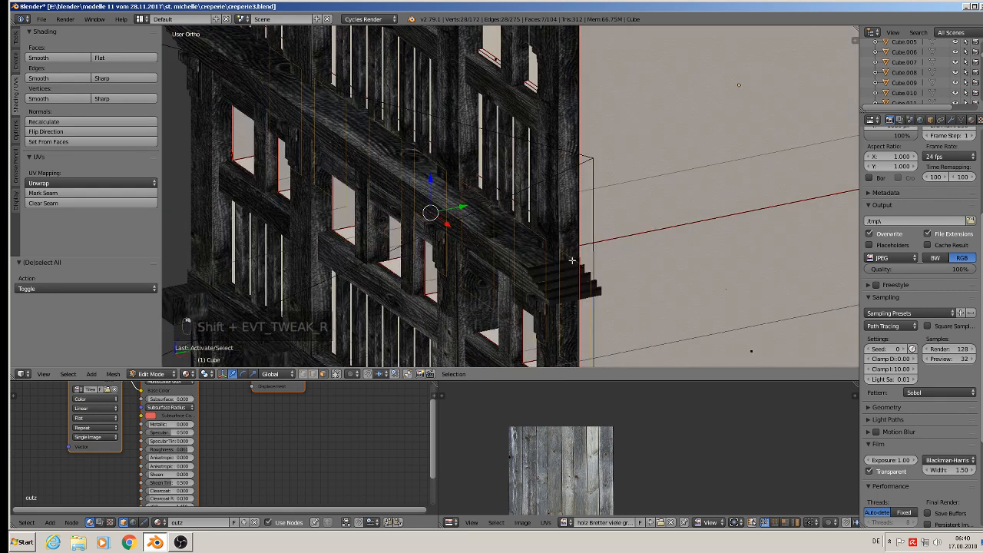
scroll(423, 209, up, 1)
key(g)
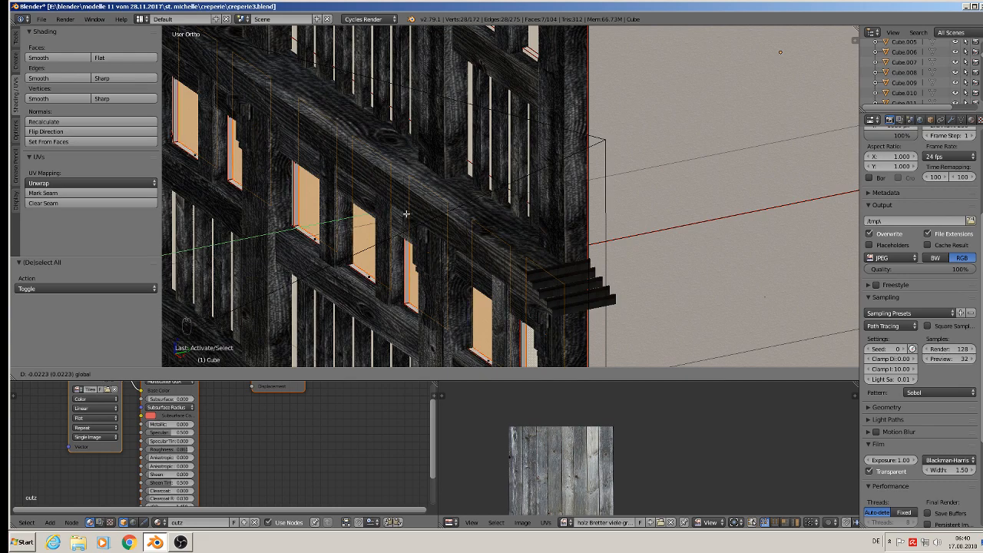
click(406, 213)
middle_drag(406, 214, 643, 169)
scroll(488, 252, up, 2)
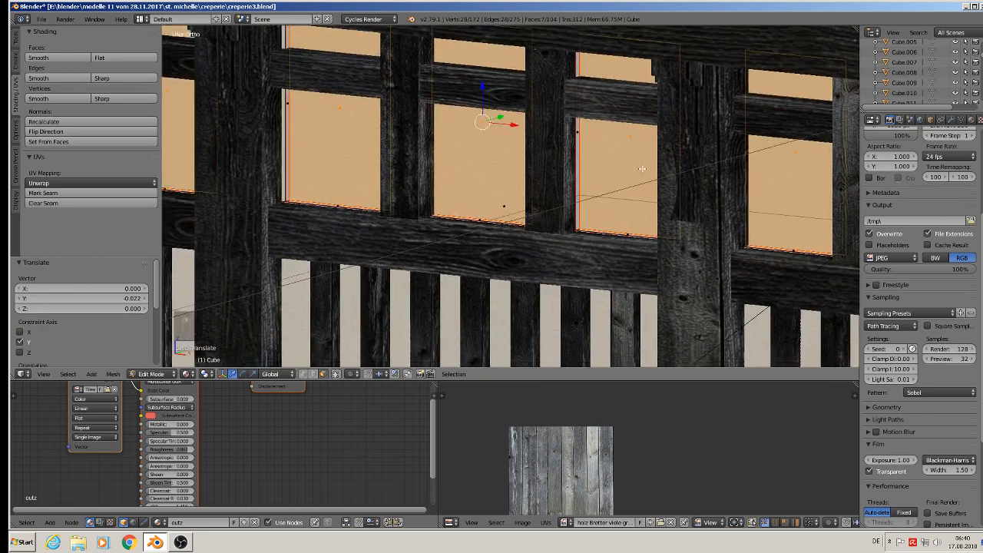
- Using edge selection, move the eight vertical edges of the ground-floor wall recesses along global Y, then leave mesh editing
scroll(642, 169, down, 9)
shift+middle_drag(590, 261, 479, 227)
scroll(479, 227, up, 3)
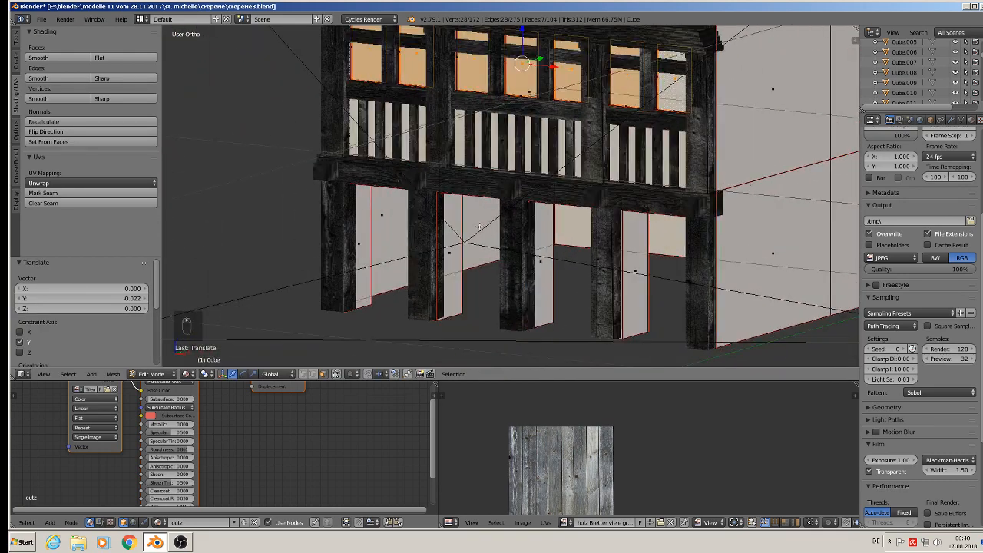
middle_drag(361, 244, 296, 209)
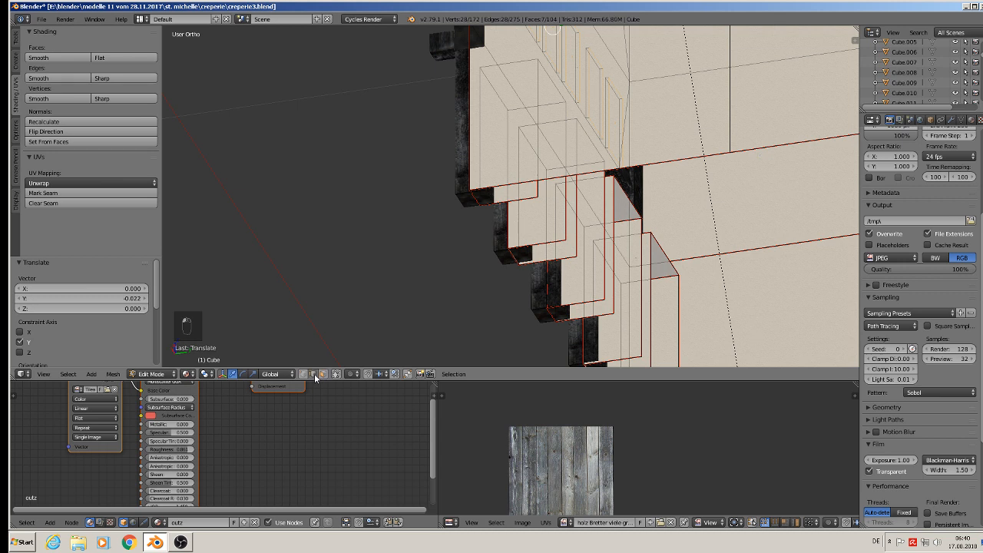
right_click(535, 191)
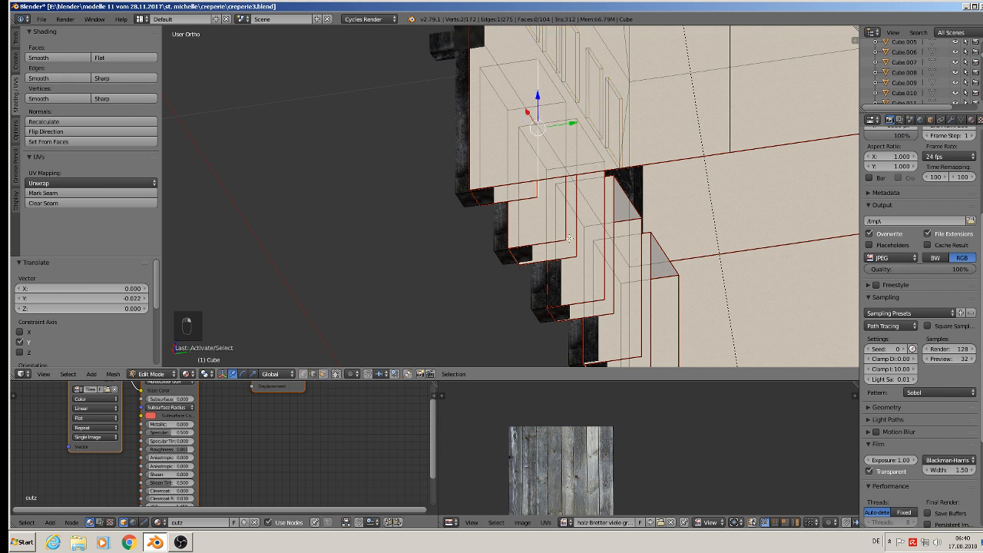
shift+right_click(566, 231)
shift+right_click(574, 245)
shift+right_click(605, 298)
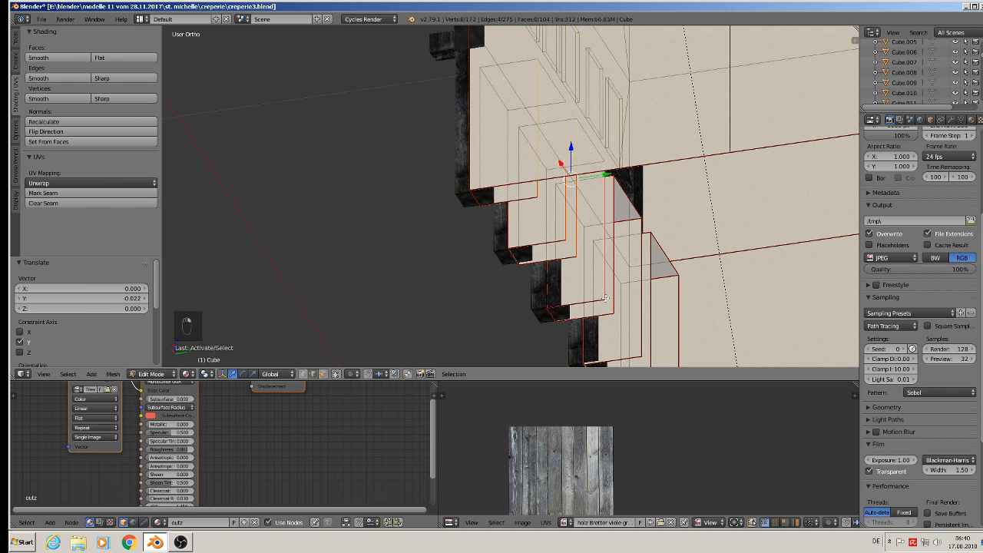
shift+right_click(613, 302)
shift+right_click(642, 336)
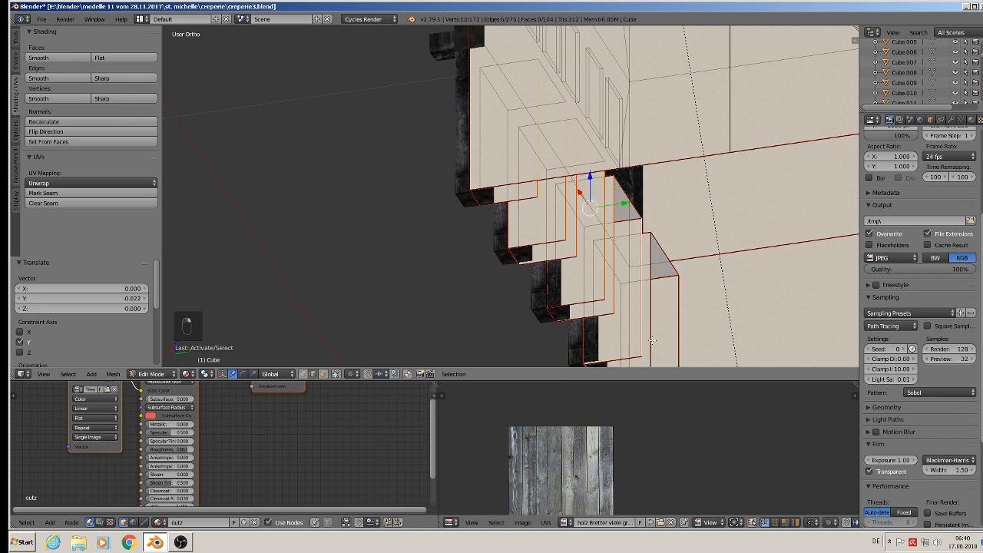
shift+right_click(651, 340)
shift+right_click(671, 330)
middle_drag(686, 214, 610, 238)
key(g)
key(y)
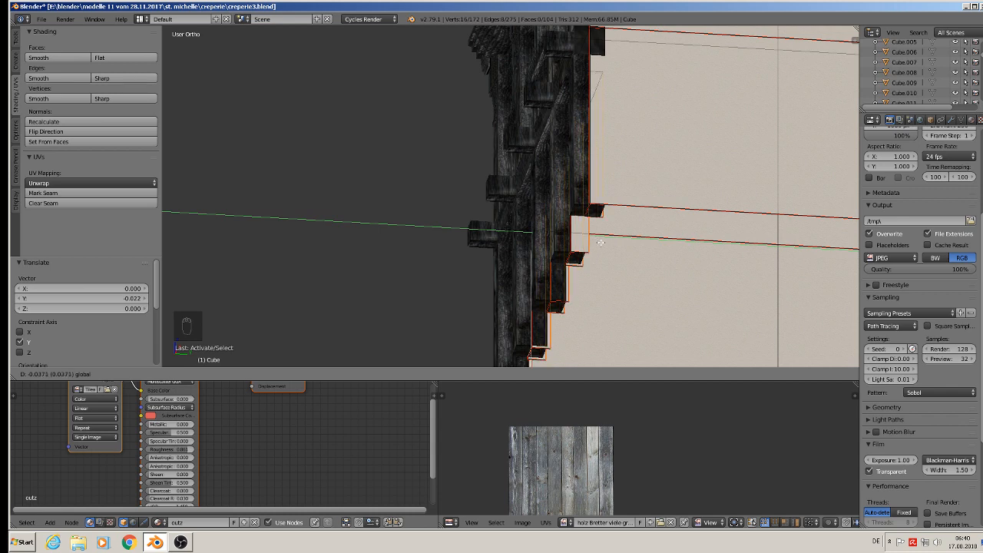
click(595, 244)
key(Tab)
- Select the four lower side edges of the building body, two on each side, and fill a bottom face between them
middle_drag(585, 263, 462, 186)
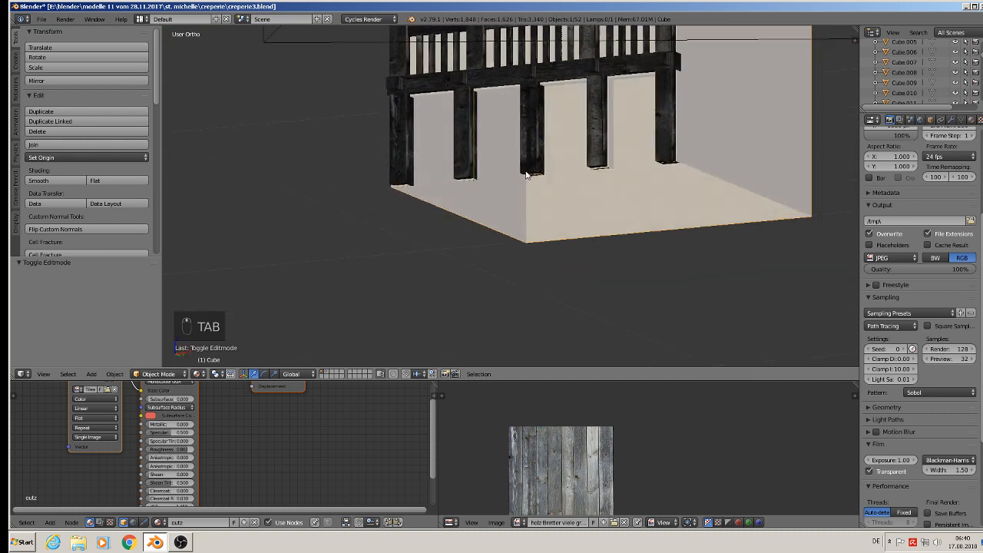
key(Tab)
scroll(449, 193, up, 3)
right_click(422, 208)
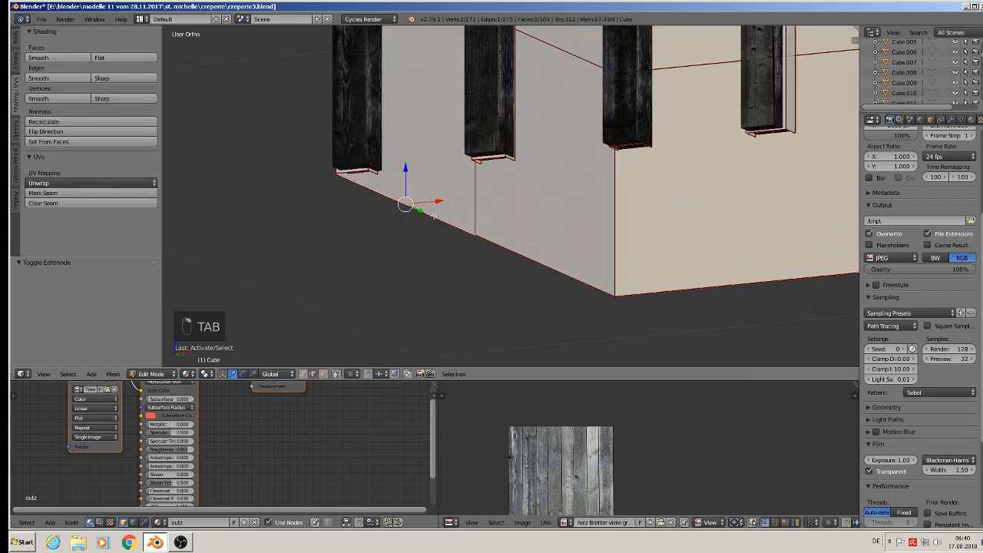
shift+right_click(552, 264)
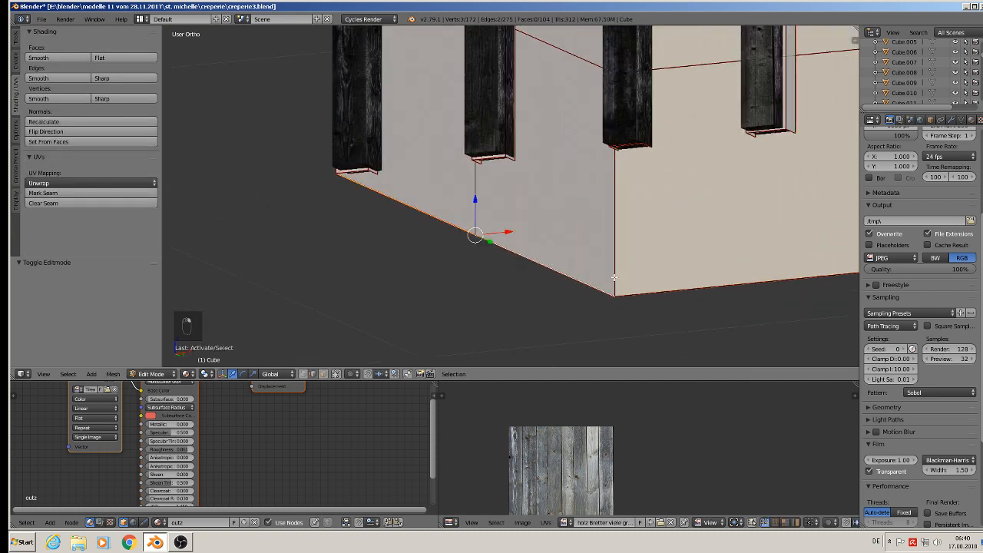
scroll(615, 278, up, 4)
shift+middle_drag(501, 184, 493, 180)
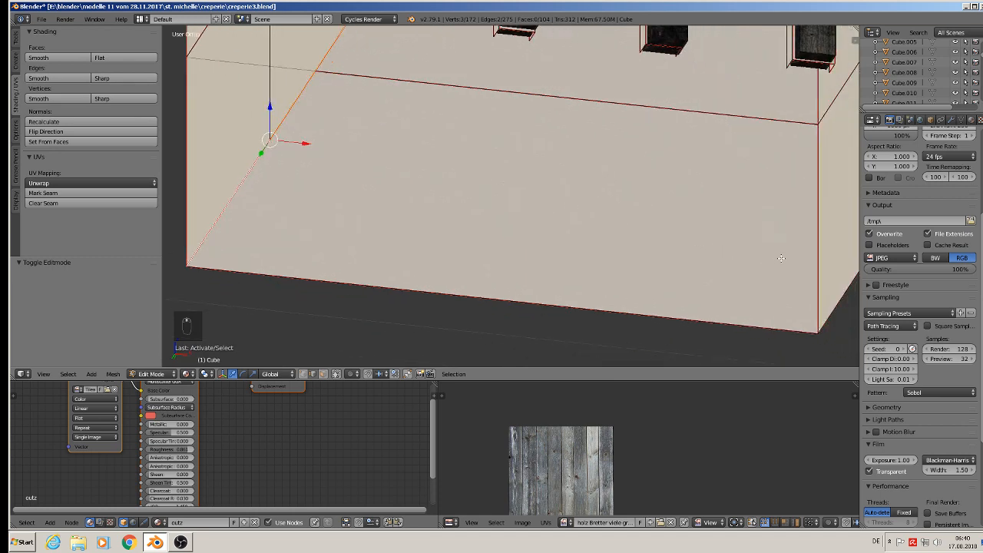
shift+middle_drag(781, 258, 601, 224)
shift+right_click(708, 240)
shift+right_click(729, 155)
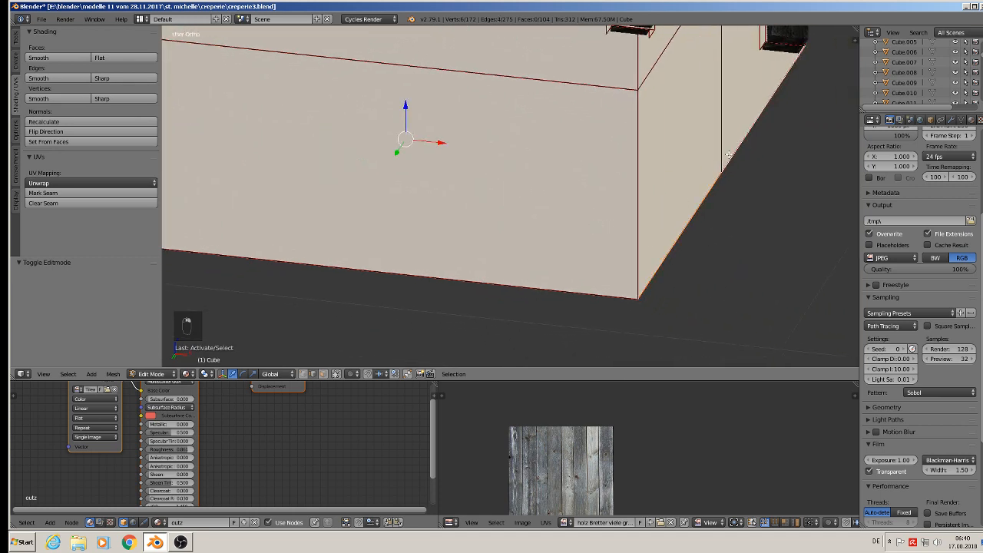
key(f)
scroll(698, 153, down, 4)
middle_drag(698, 153, 645, 155)
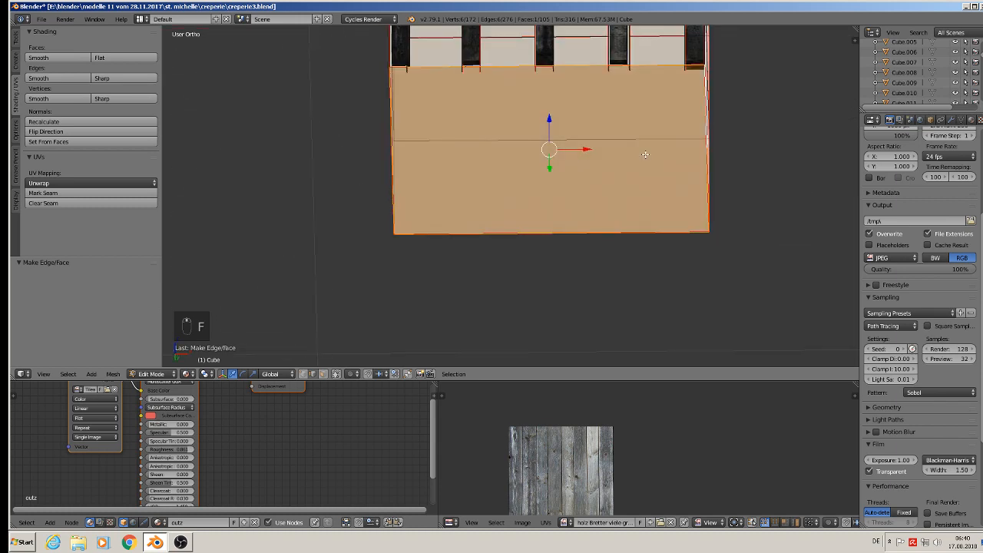
- Unwrap the new bottom face with Project From View, using the top orthographic view
key(KP_7)
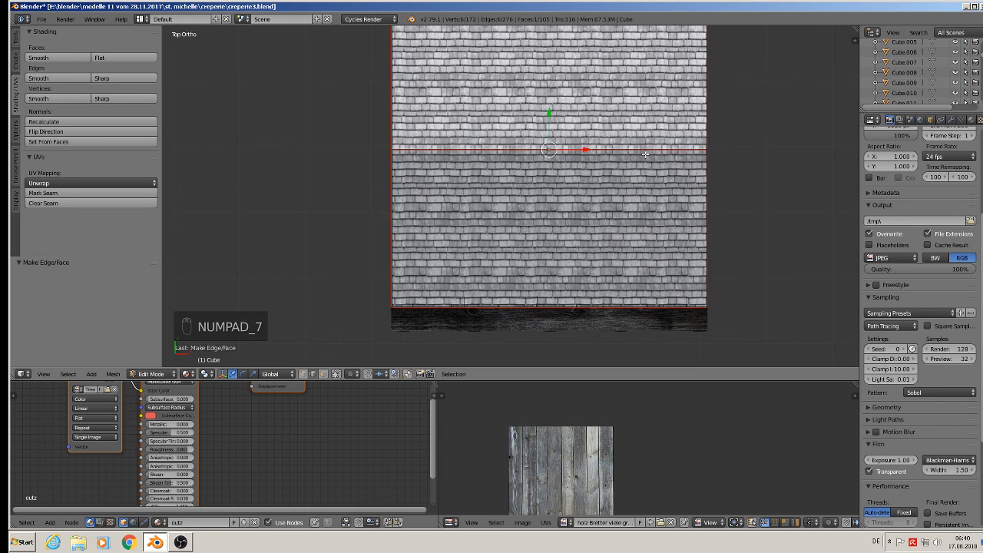
key(u)
key(u)
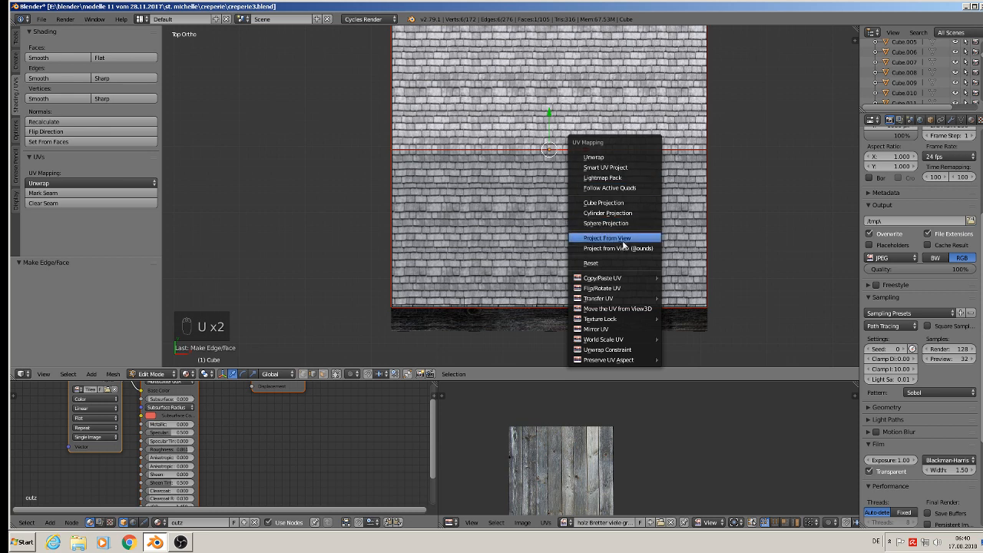
click(622, 240)
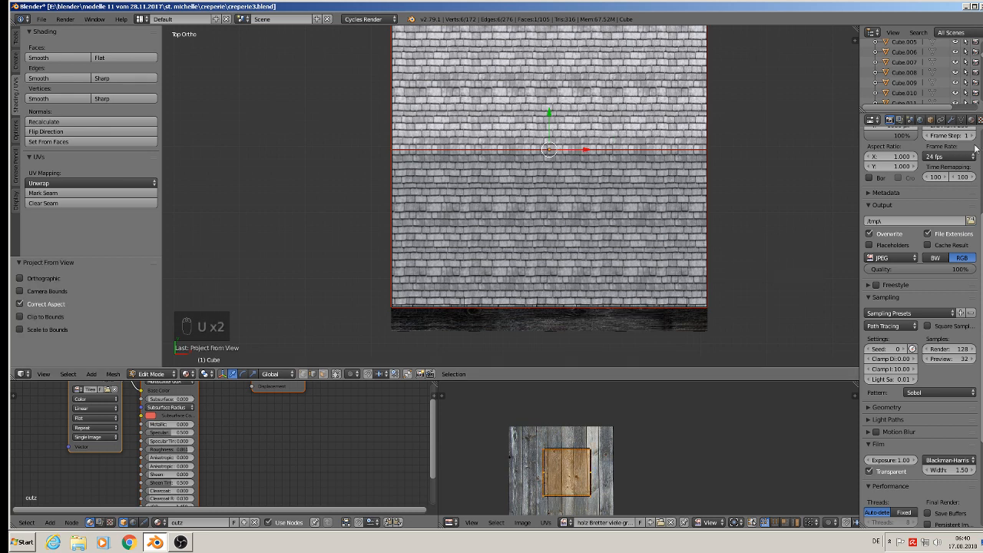
- Add a new material slot to the building body and create a material named bottem in it
click(971, 120)
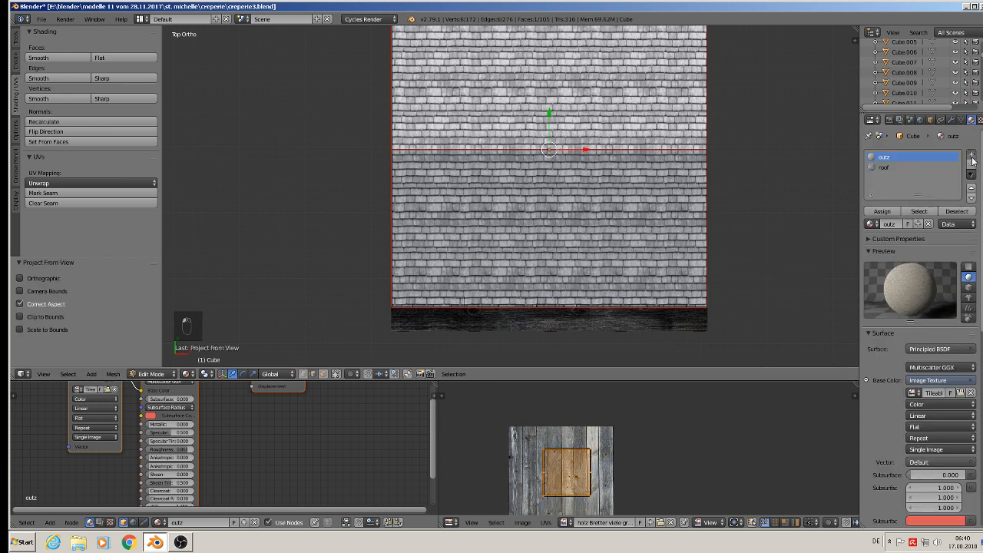
click(972, 154)
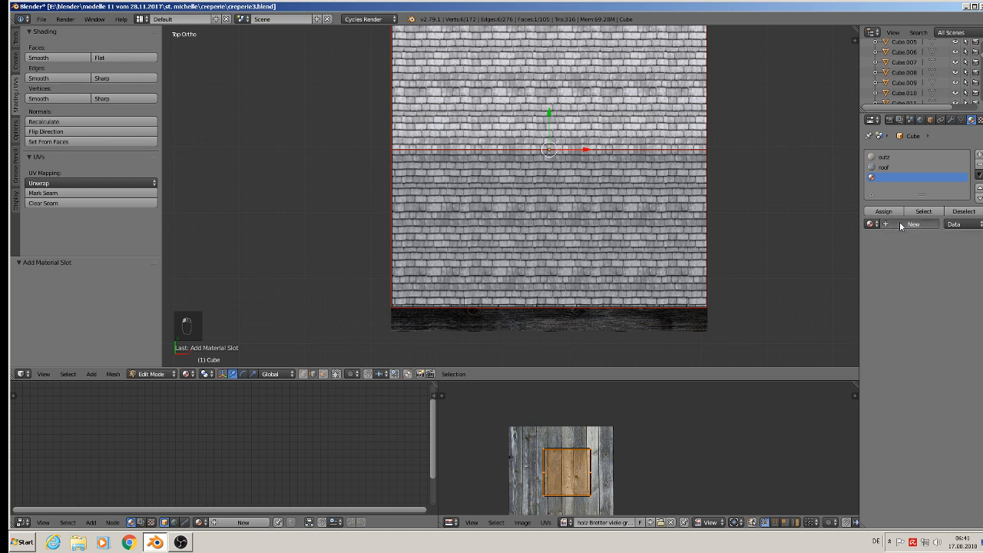
click(901, 223)
text(ho)
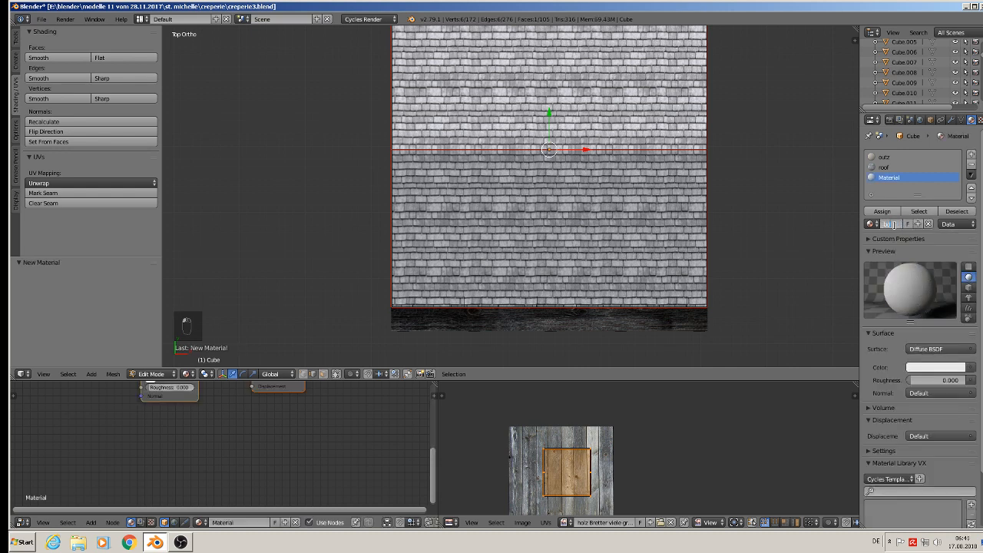
text(ttom)
key(Return)
- Change the bottem material's surface shader to Principled BSDF
click(940, 349)
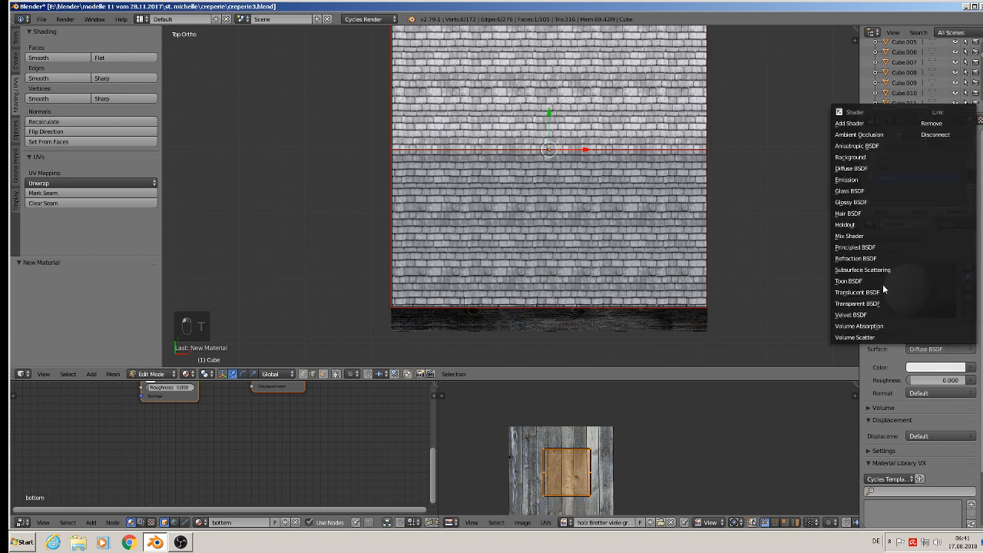
click(882, 248)
click(768, 225)
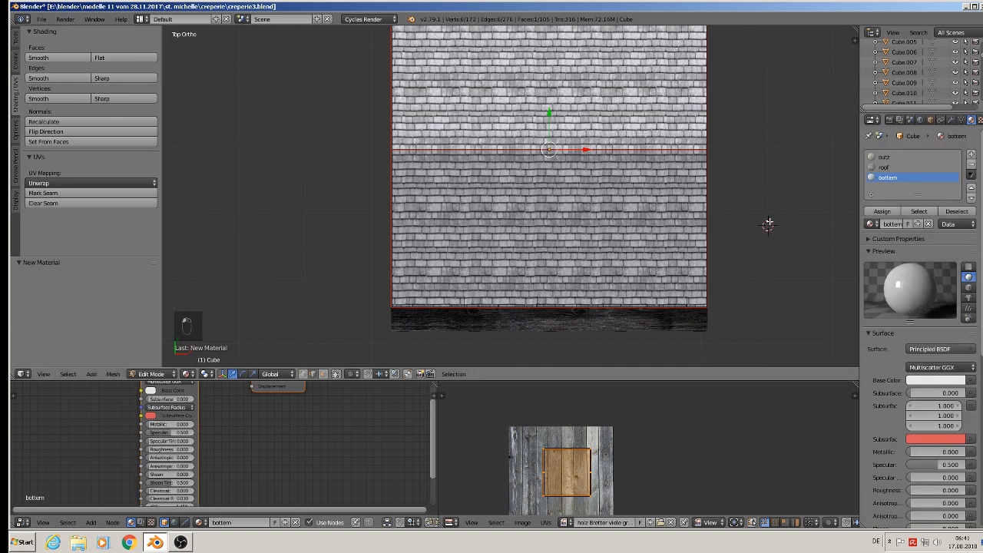
- Switch to the desktop and open the Komerzielle Texturen folder
click(965, 8)
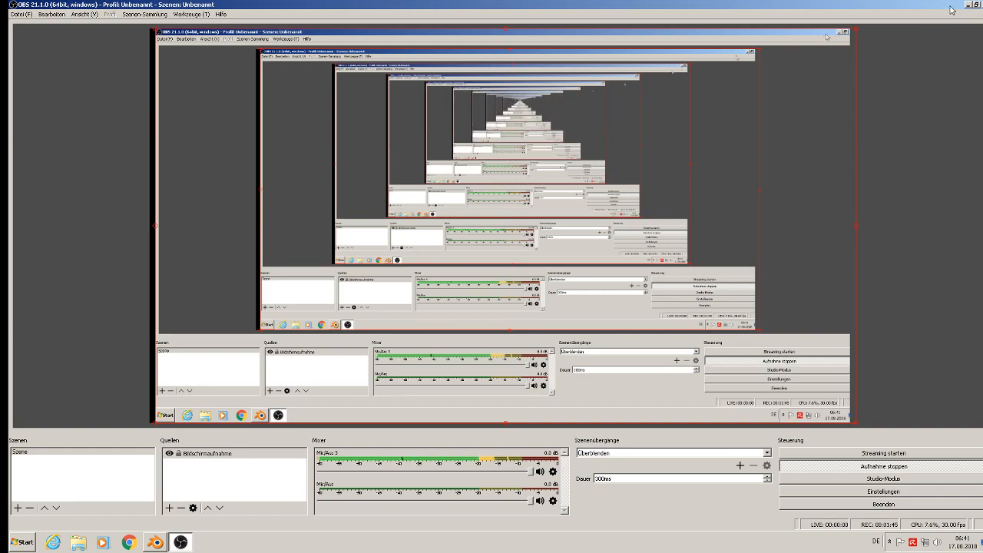
click(967, 8)
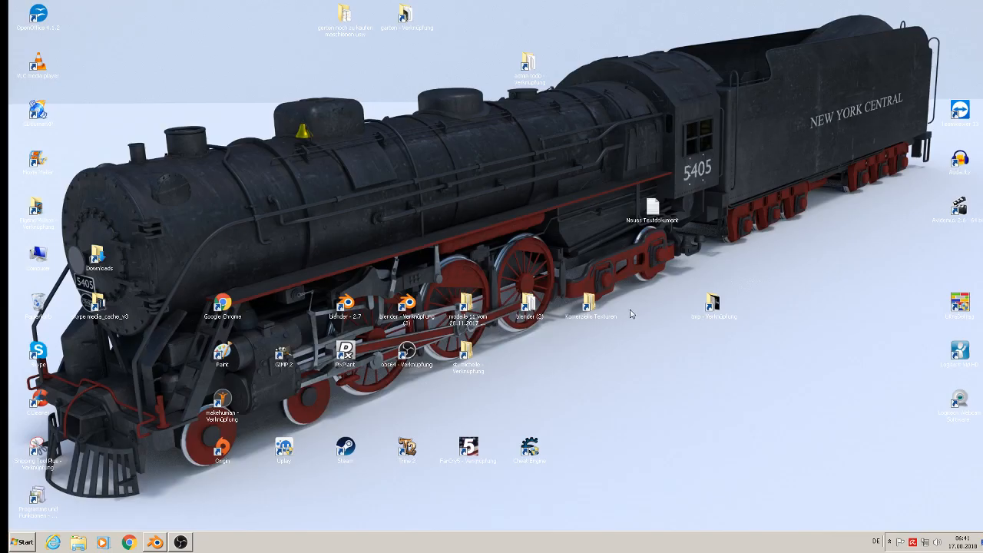
double_click(591, 316)
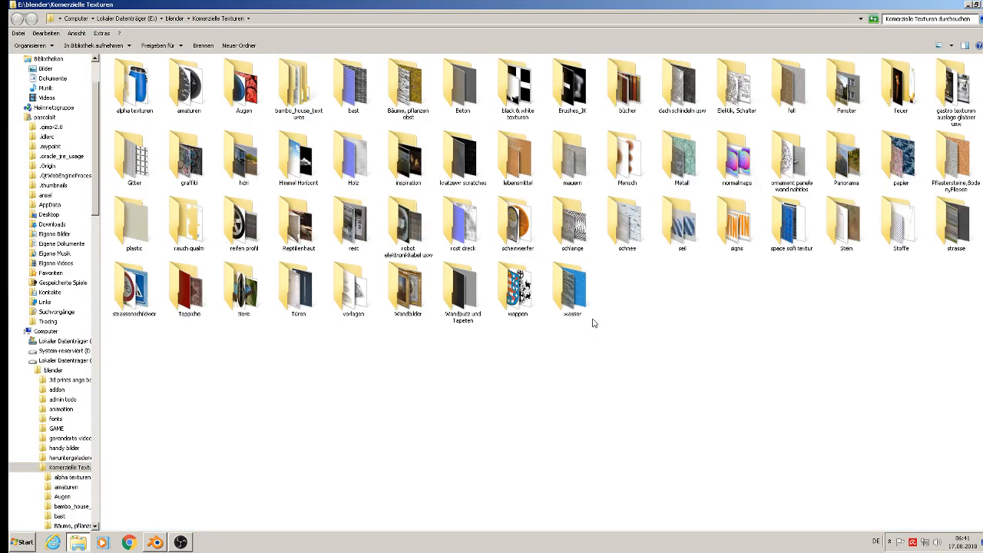
- Examine the wood textures in the Holz folder and its bretter subfolder for a suitable floor image
double_click(342, 159)
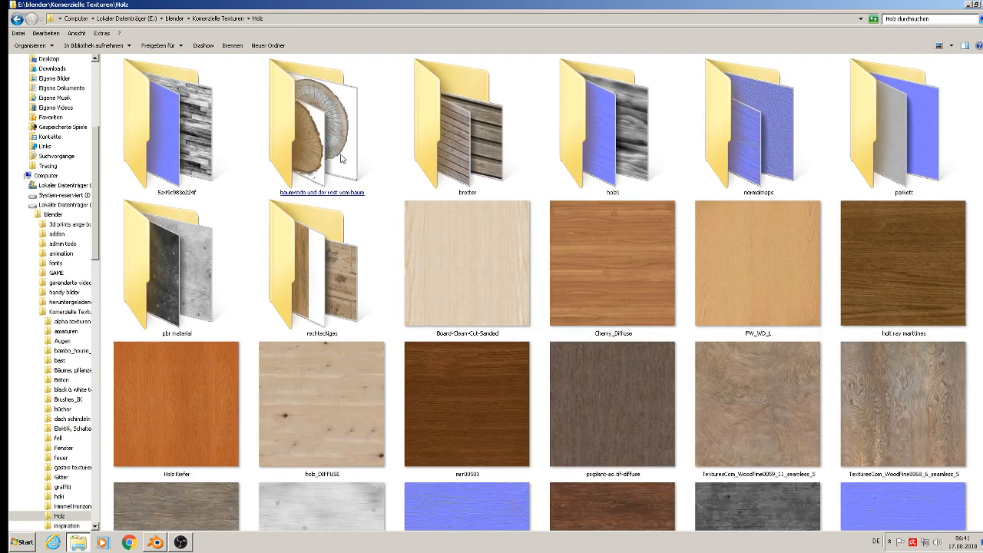
click(342, 159)
click(590, 289)
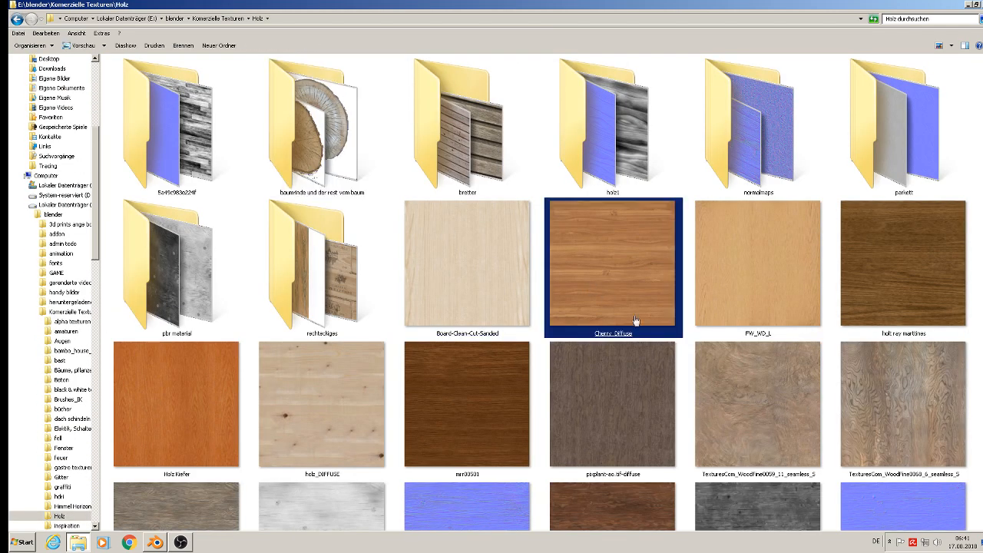
scroll(668, 351, down, 3)
click(667, 354)
scroll(659, 359, up, 3)
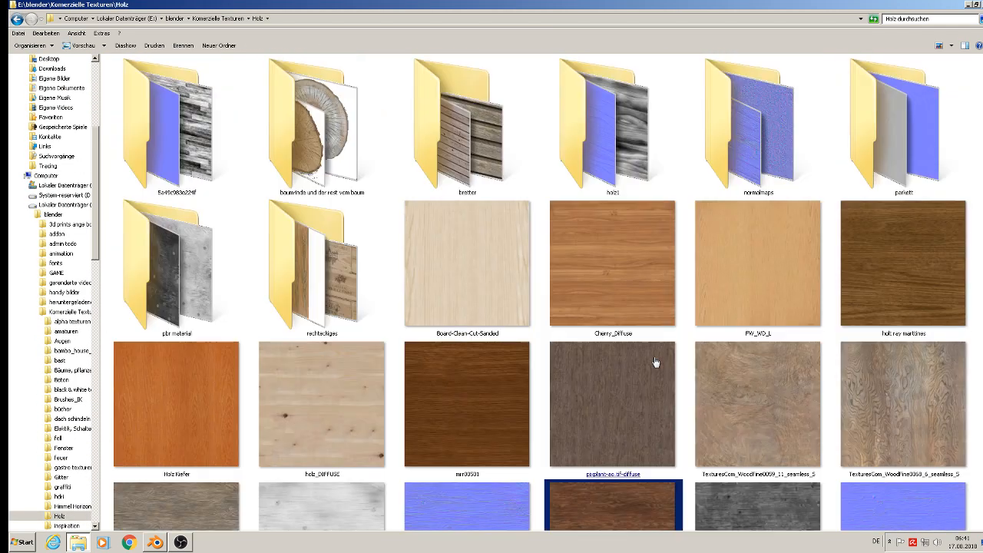
click(655, 362)
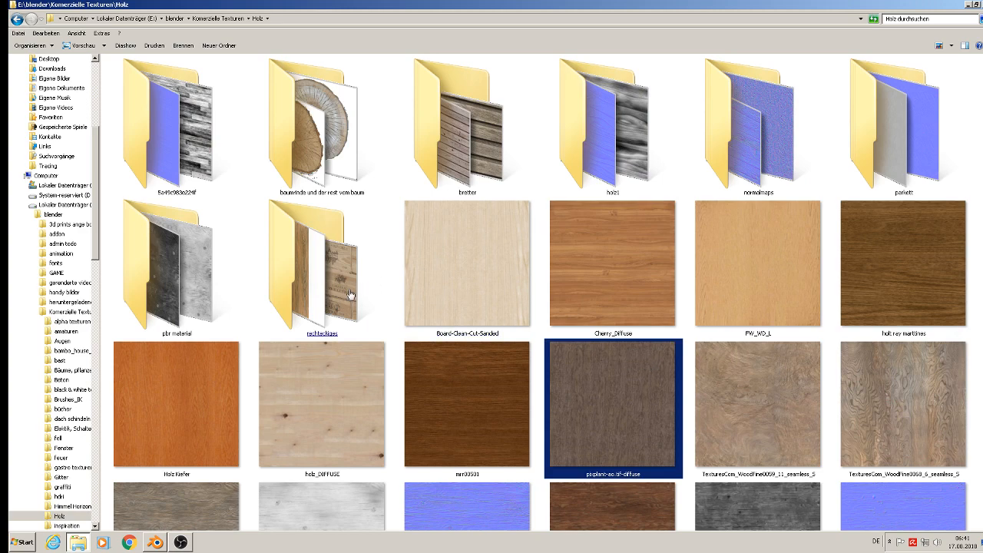
double_click(464, 165)
click(464, 165)
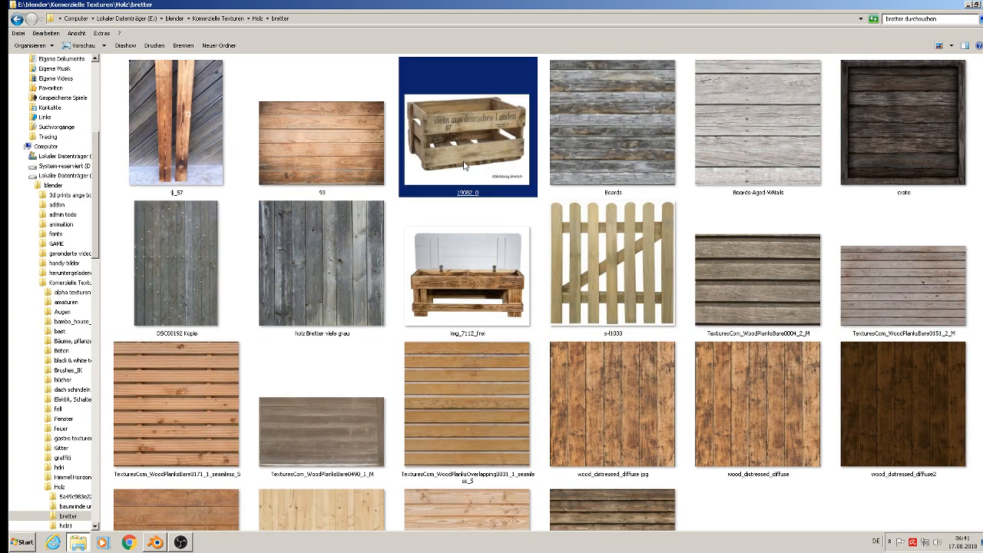
click(229, 20)
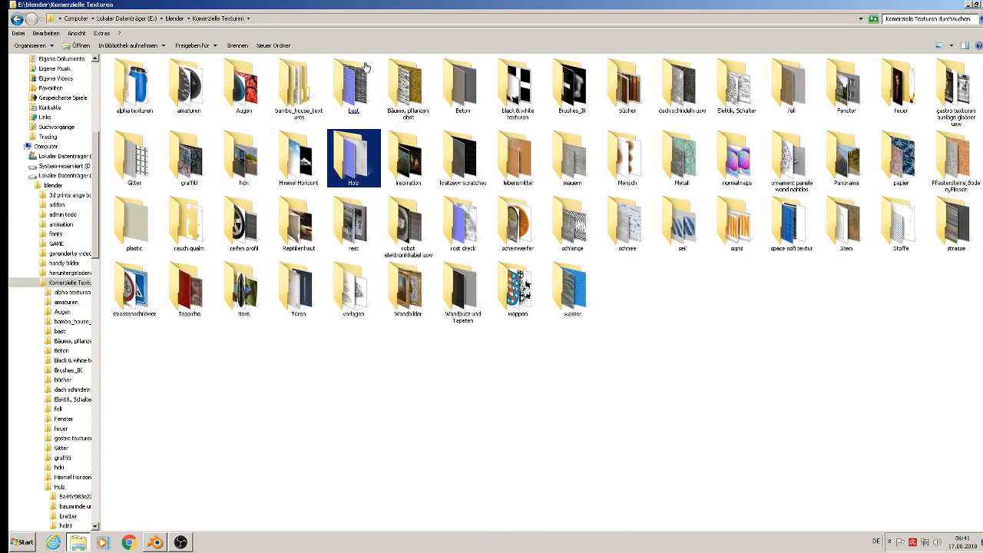
- Copy the light parquet image WoodFine0033_15_S from the Pflastersteine,Boden,Fliesen folder and close the folder window
double_click(955, 162)
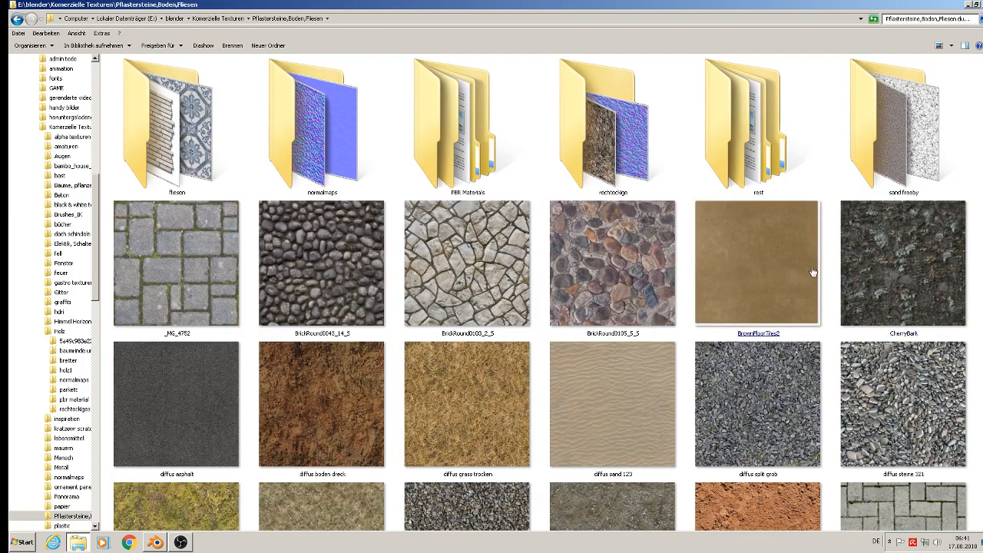
scroll(833, 289, down, 5)
scroll(836, 291, down, 6)
scroll(773, 287, up, 2)
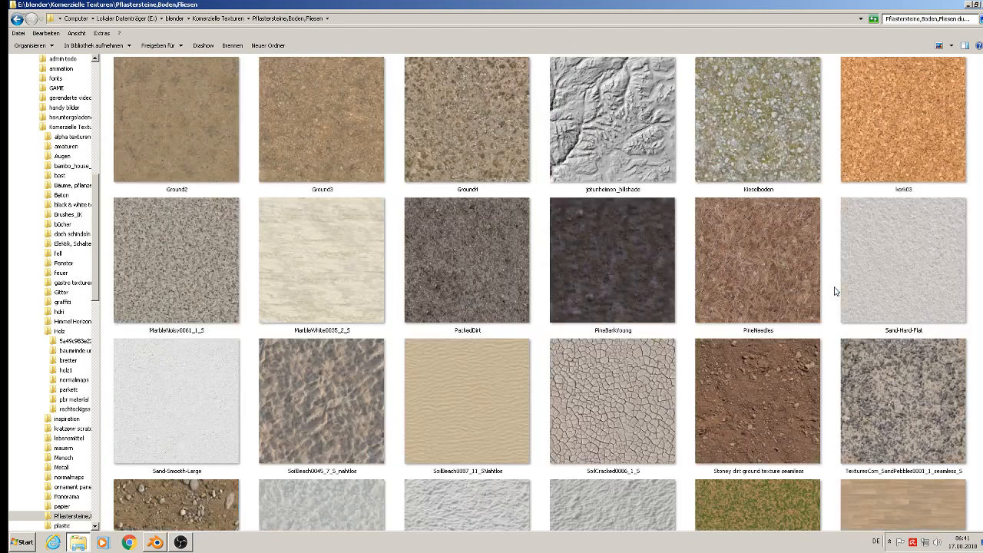
scroll(772, 287, down, 2)
click(187, 465)
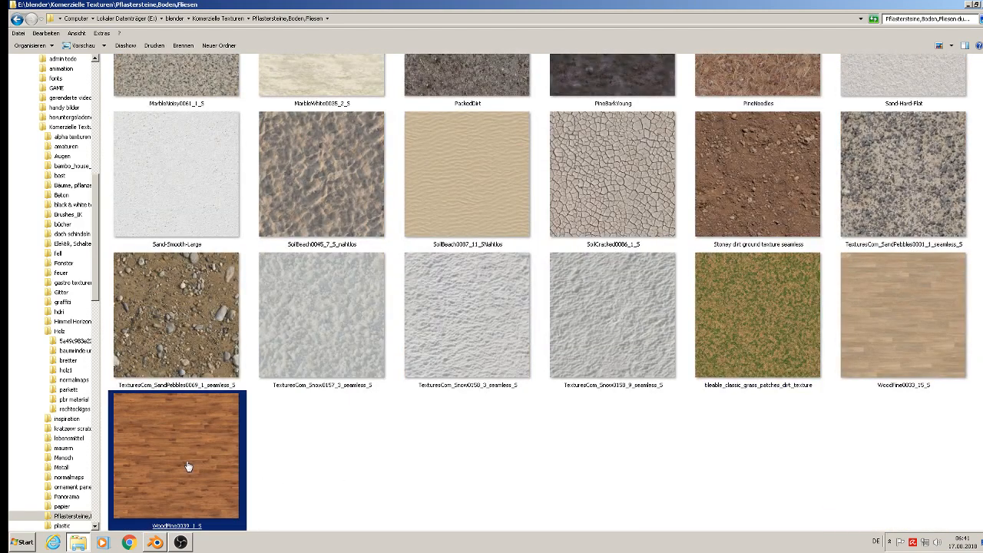
click(972, 352)
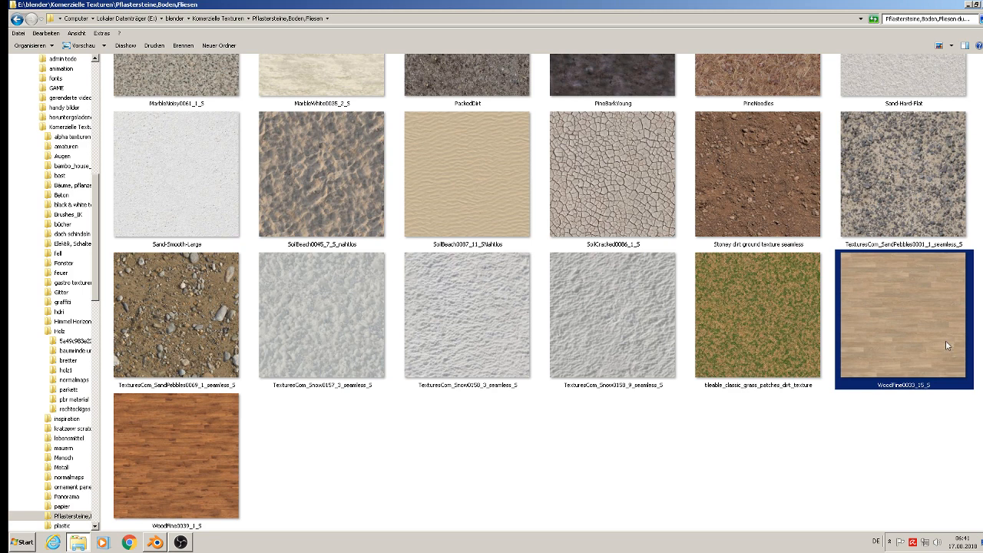
right_click(947, 346)
click(930, 292)
click(970, 5)
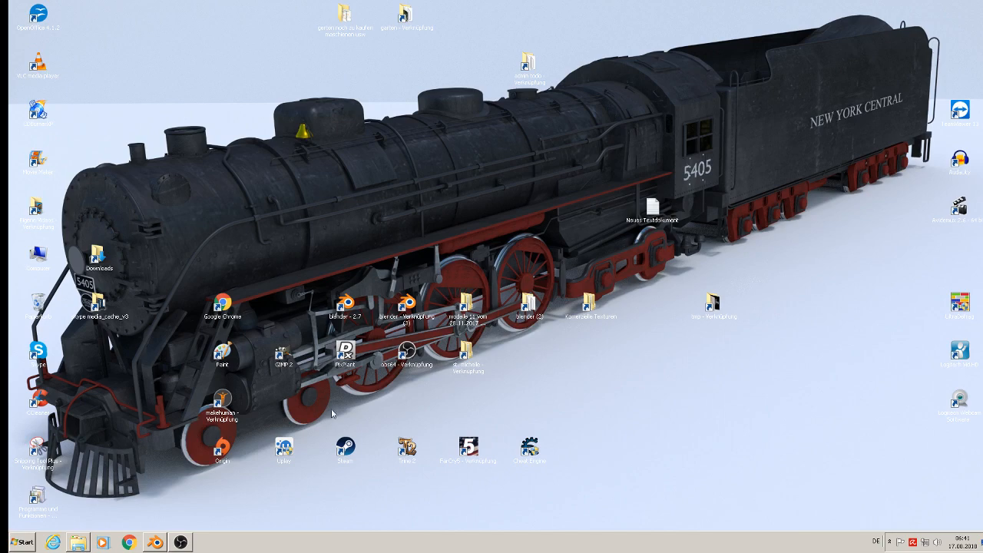
- Open the textur folder of the st. michelle project and paste the copied parquet image into it
click(467, 367)
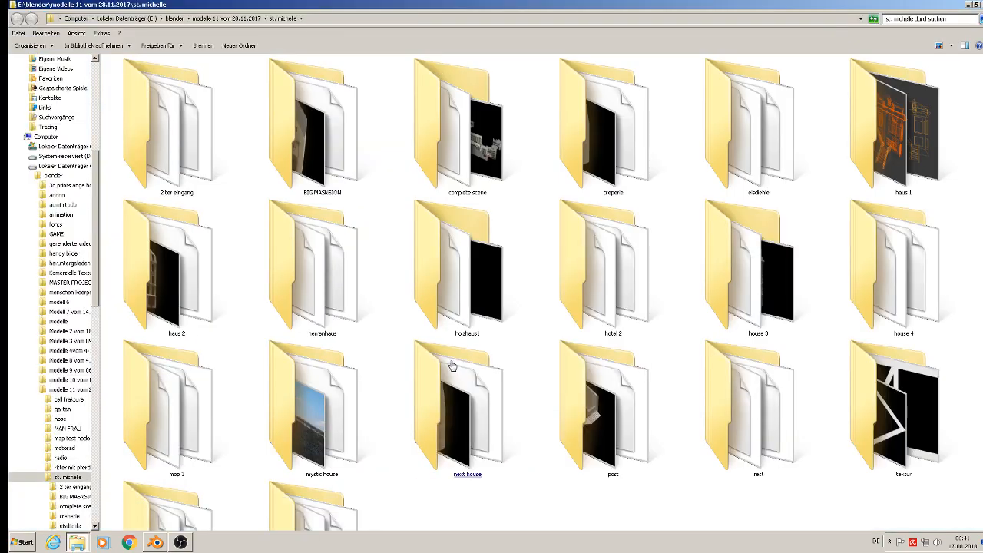
double_click(904, 464)
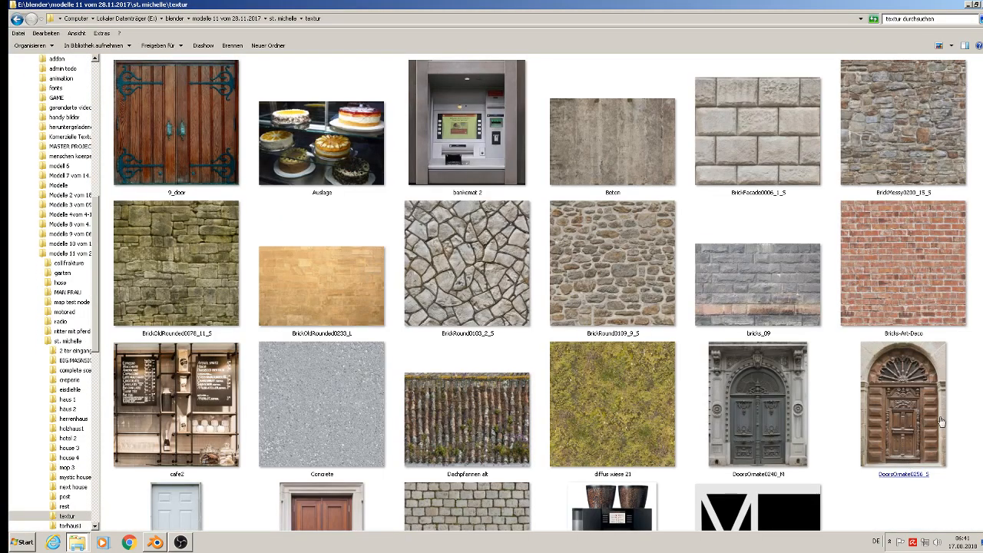
right_click(974, 263)
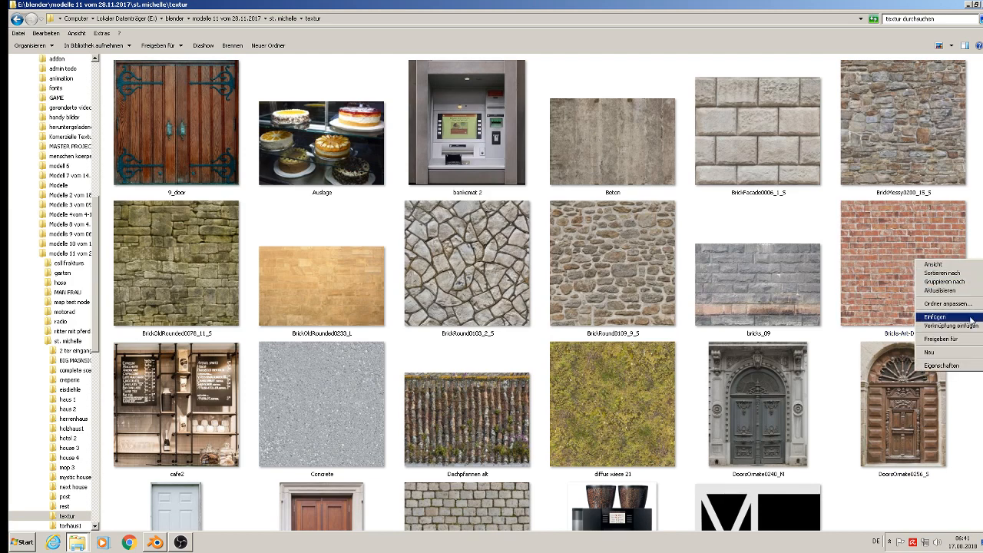
click(971, 319)
click(689, 526)
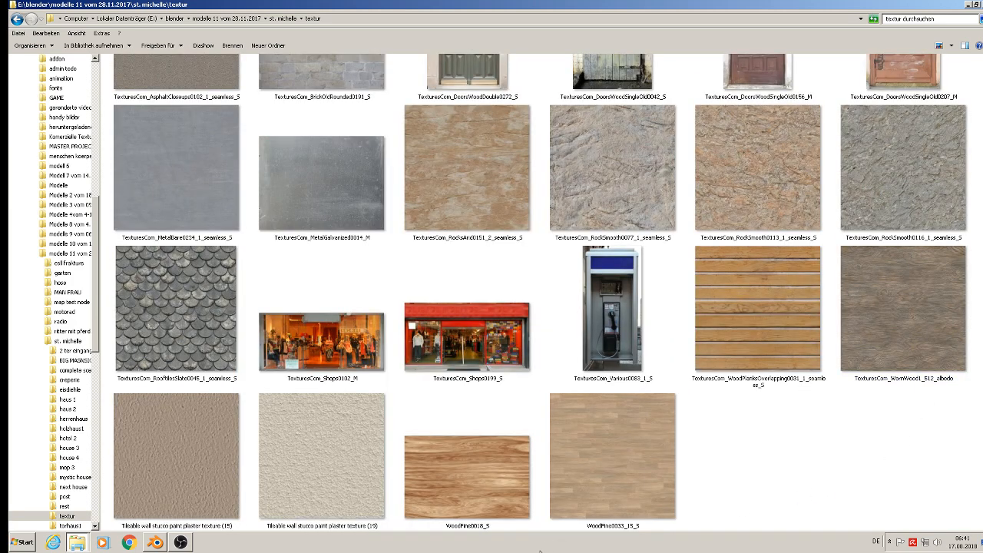
- Switch back to Blender and load WoodFine0033_15_S.jpg from the textur folder as the image texture for the bottem material's base color
click(154, 542)
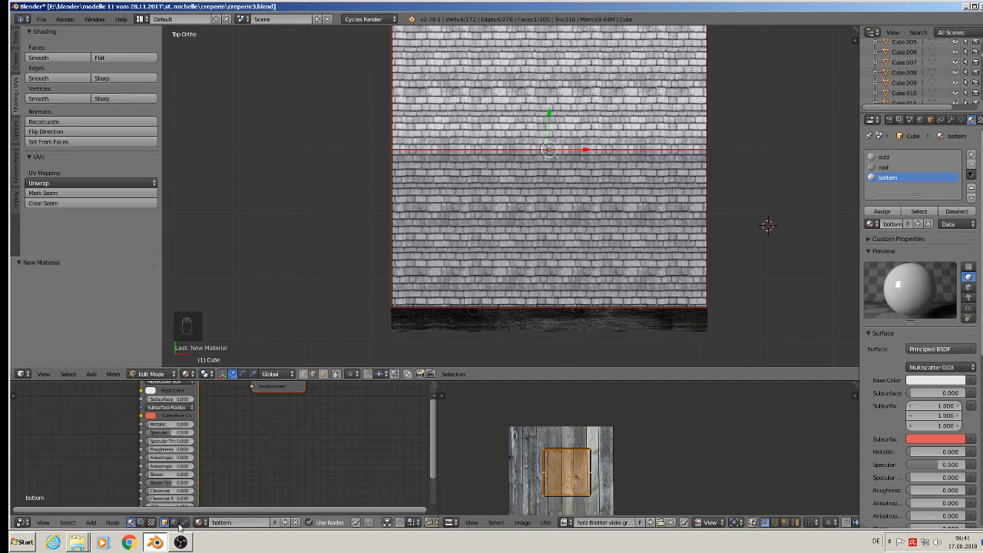
middle_drag(530, 300, 516, 206)
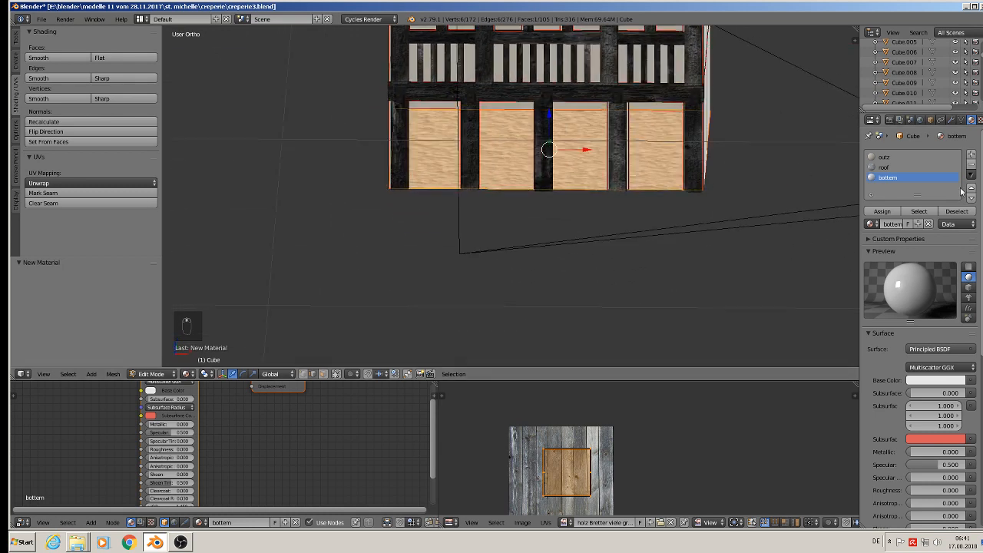
click(971, 380)
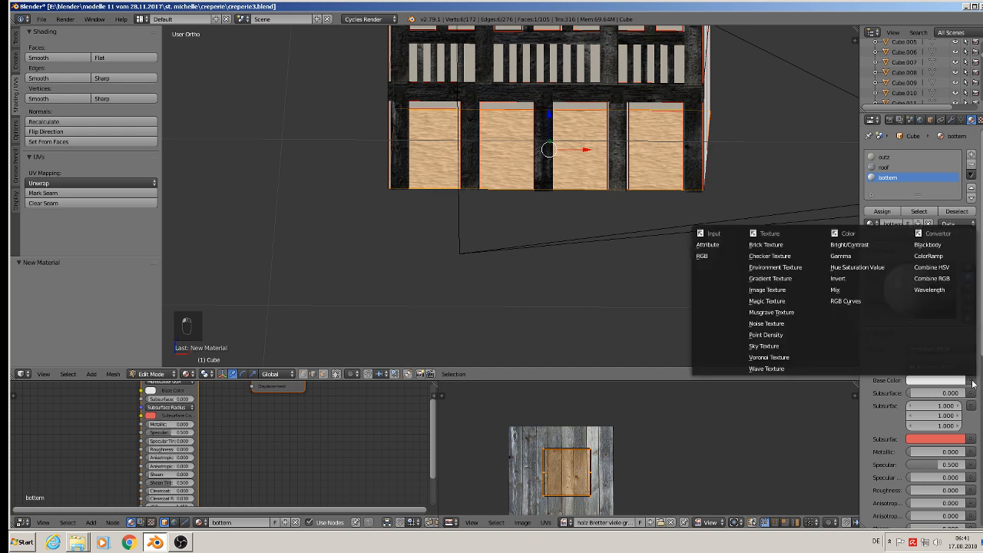
click(767, 290)
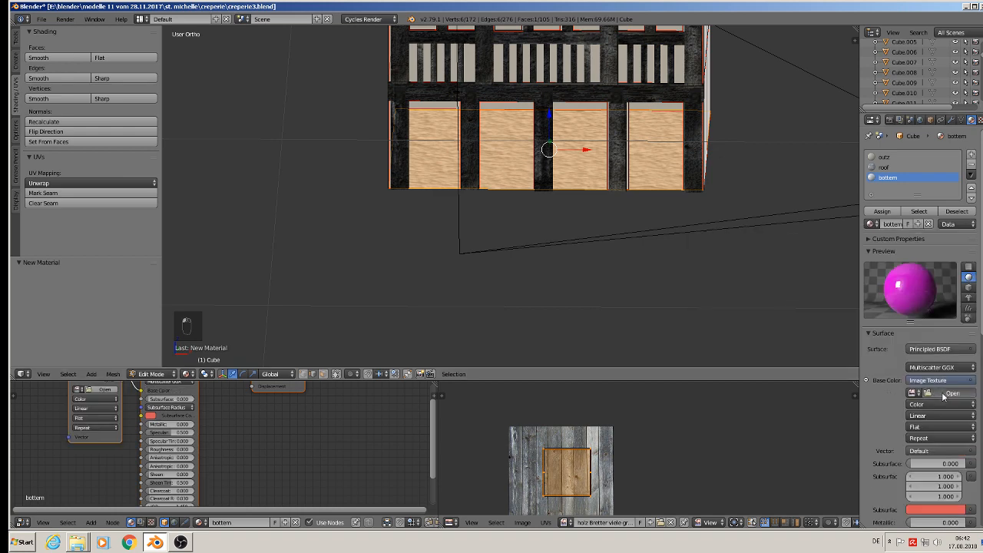
click(949, 393)
click(44, 247)
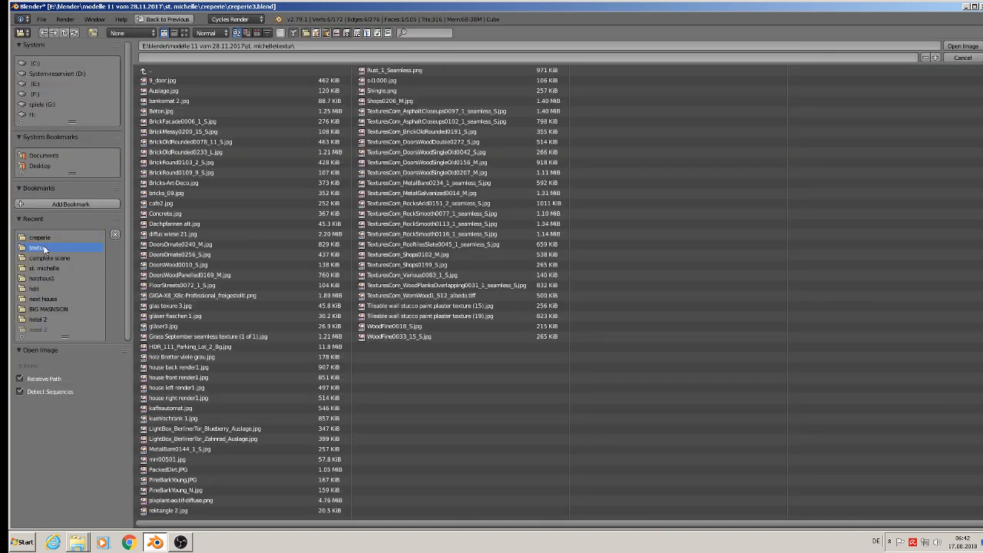
click(185, 32)
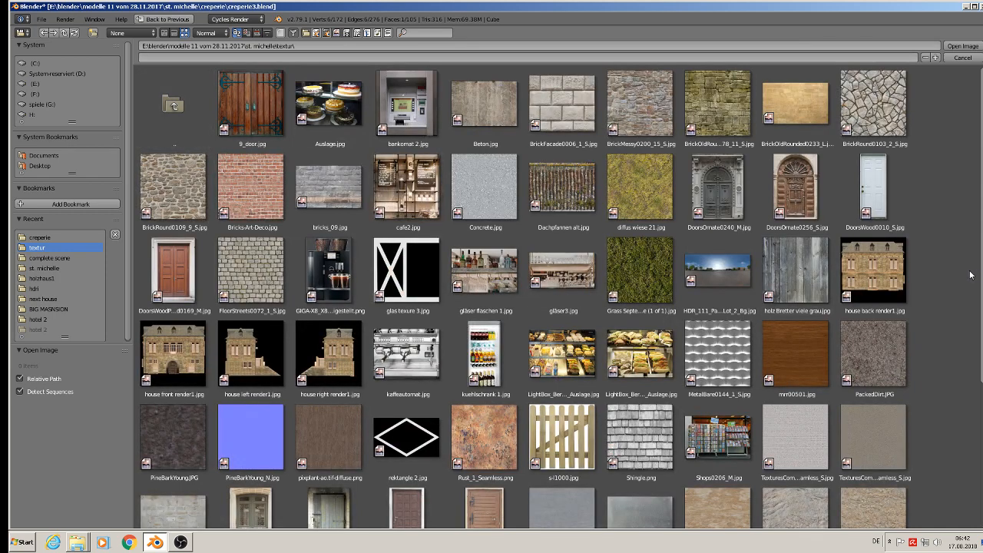
scroll(970, 330, down, 5)
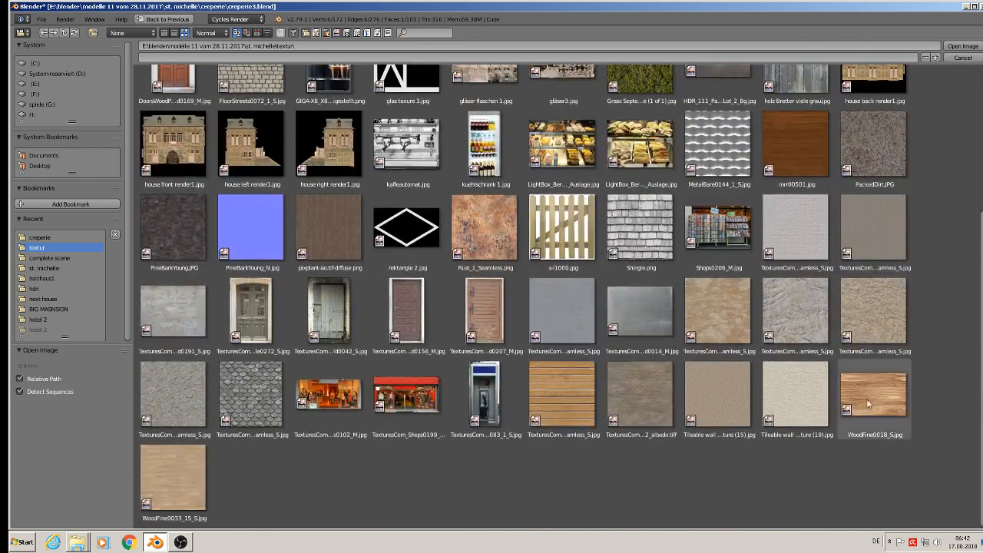
double_click(175, 478)
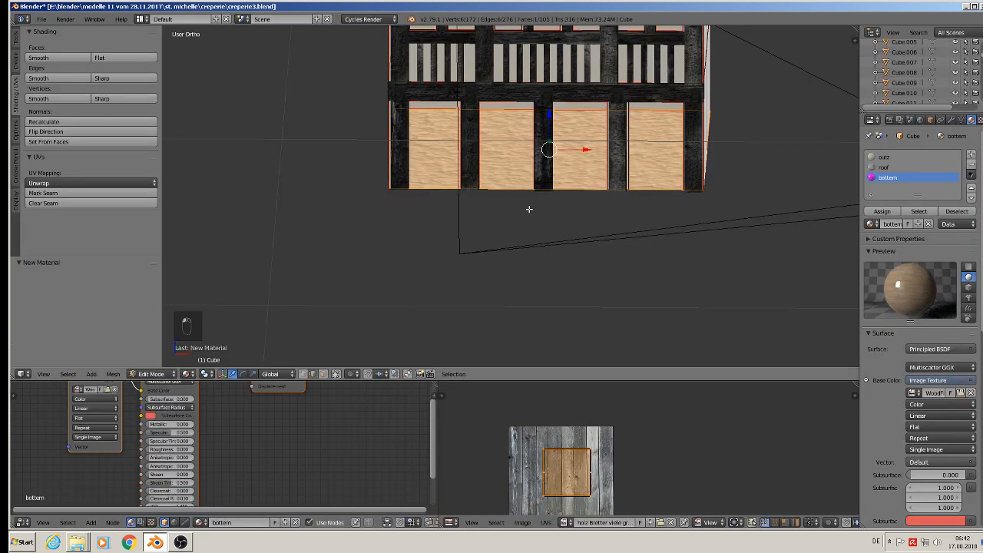
- Assign the bottem material to the selected bottom face and set its roughness to 0.907
click(882, 212)
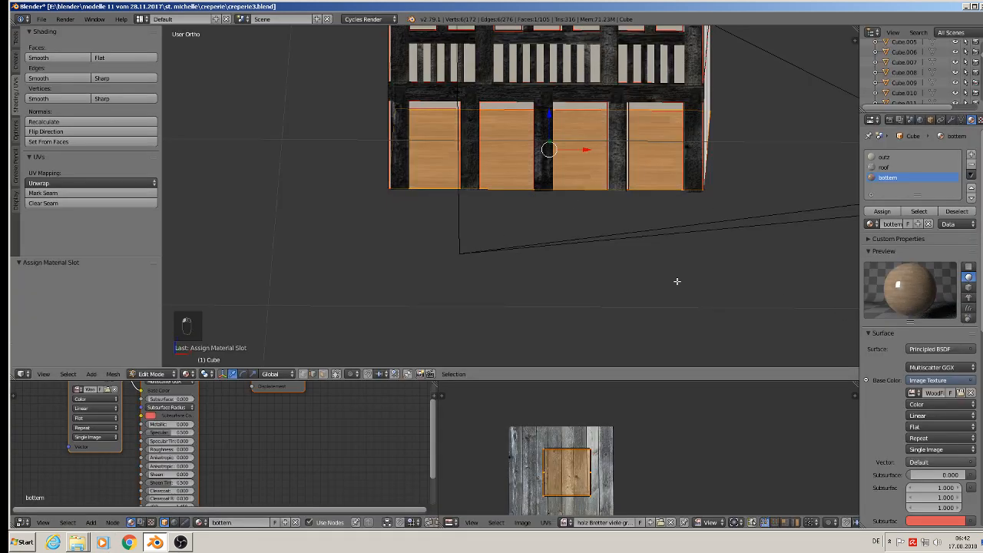
scroll(550, 147, up, 5)
middle_drag(551, 147, 503, 179)
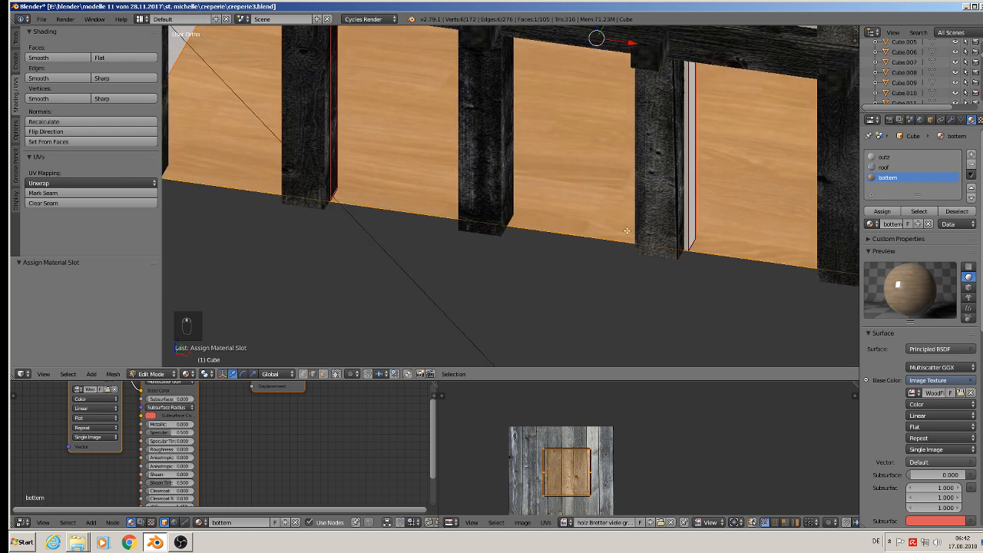
scroll(933, 450, down, 5)
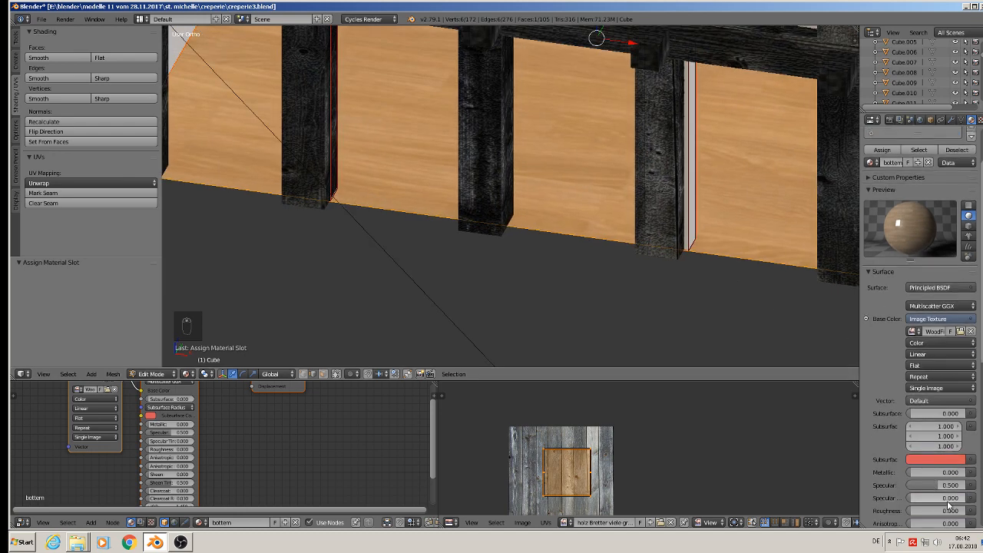
drag(921, 454, 957, 454)
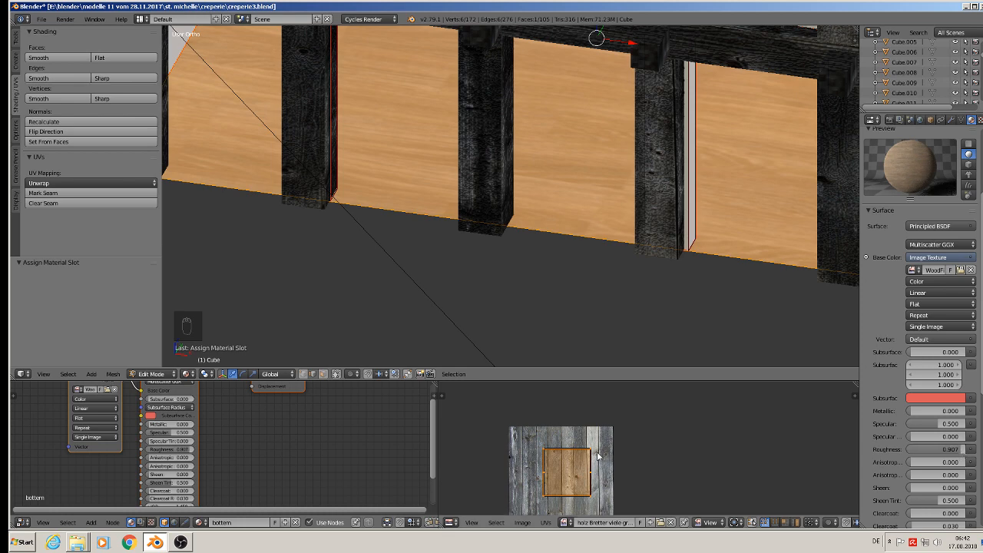
- Scale up the bottom face's UVs several times for finer parquet strips, then return to Object Mode and deselect everything
key(s)
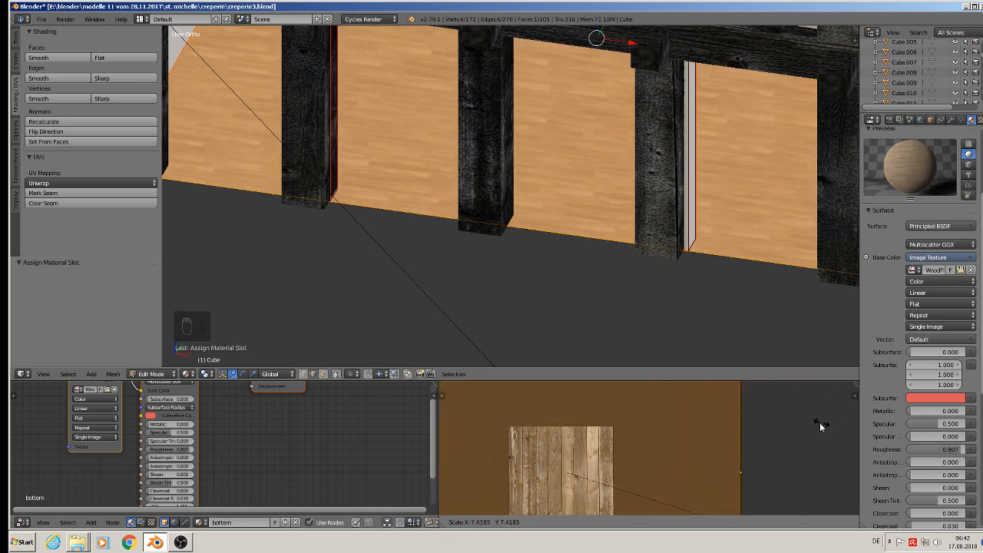
click(781, 429)
key(Tab)
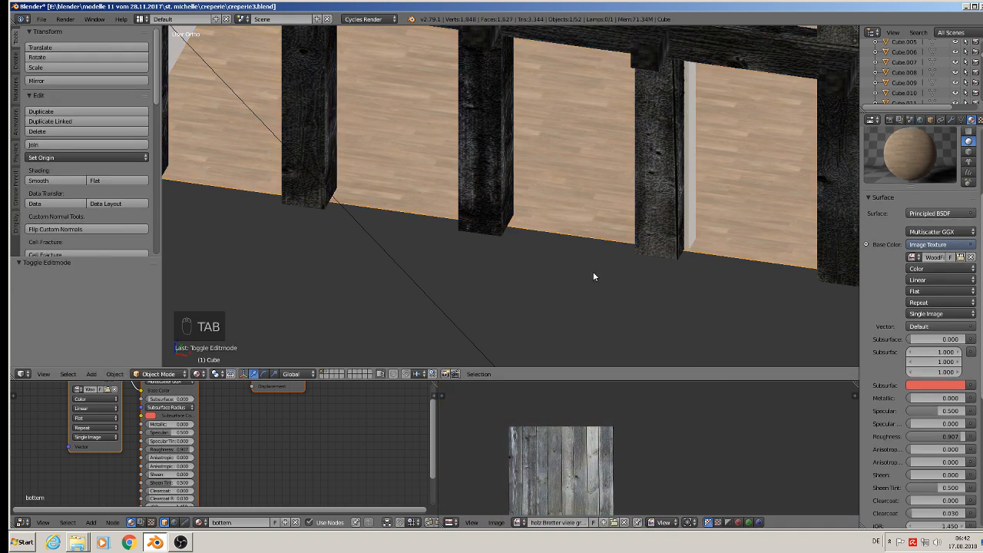
key(a)
- Save the creperie3.blend file and switch to the front orthographic view of the whole building
middle_drag(593, 272, 467, 243)
scroll(602, 240, down, 5)
scroll(577, 256, down, 2)
click(41, 18)
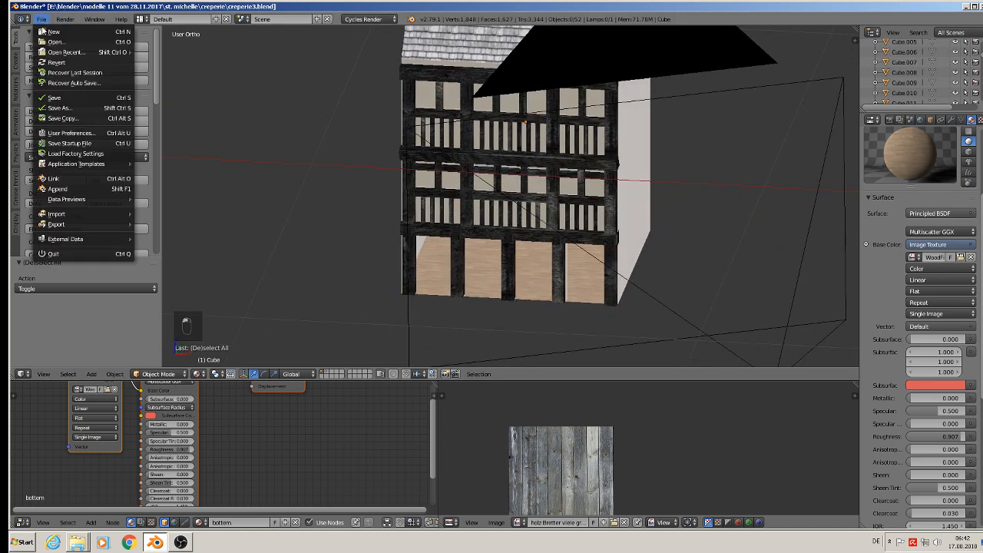
click(55, 98)
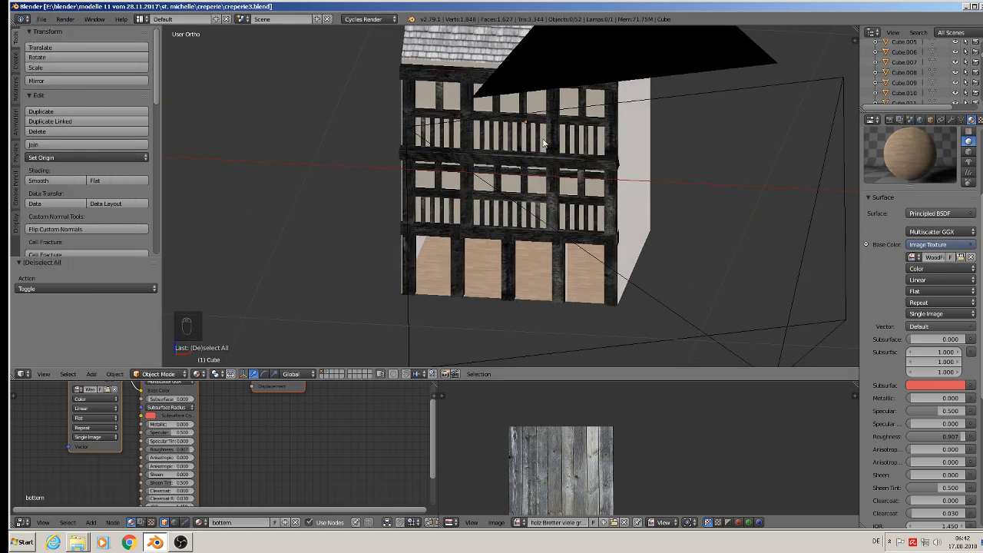
key(KP_1)
scroll(542, 136, down, 4)
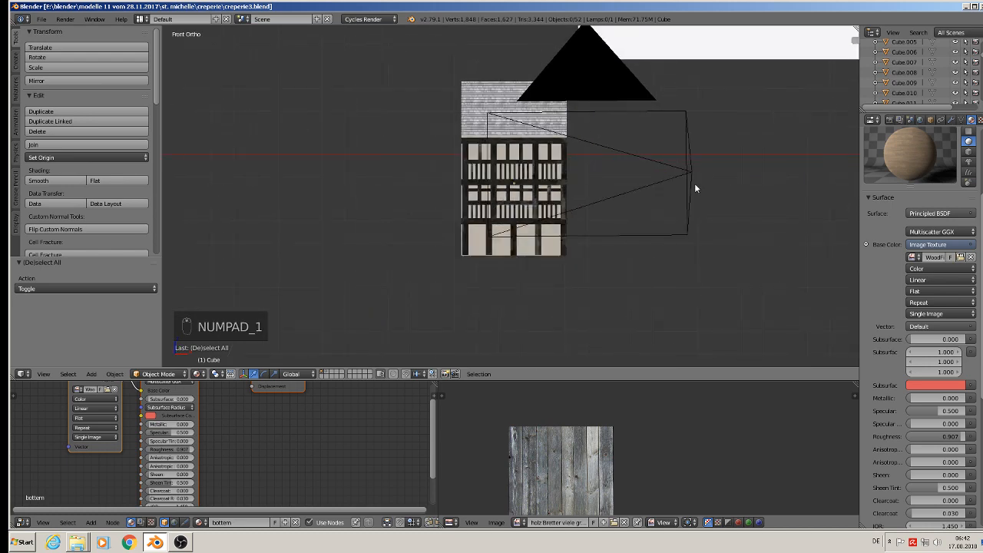
- Examine the reference photo's half-timbered facade and windows up close and compare them with the modelled building front
scroll(695, 182, down, 2)
shift+middle_drag(694, 132, 400, 223)
scroll(552, 211, up, 4)
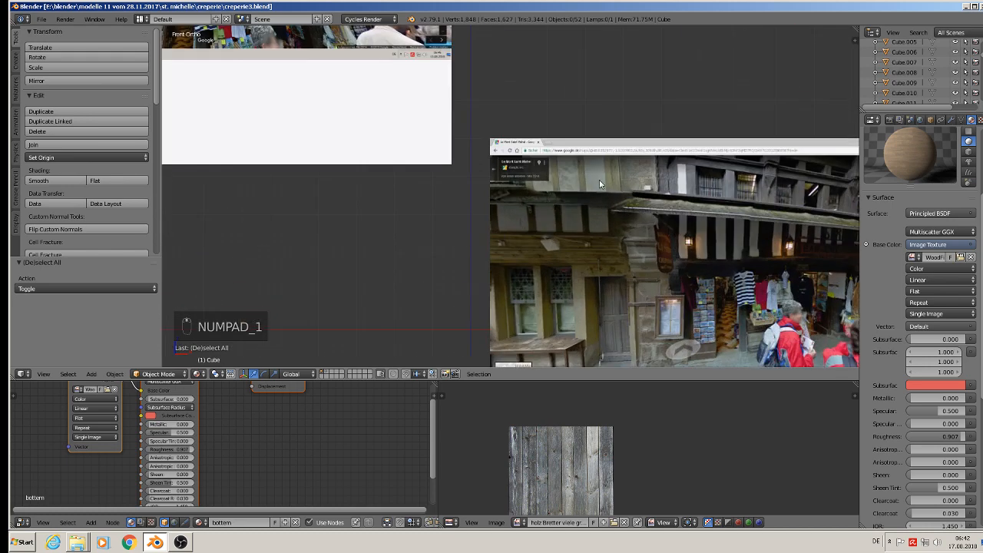
scroll(599, 179, up, 8)
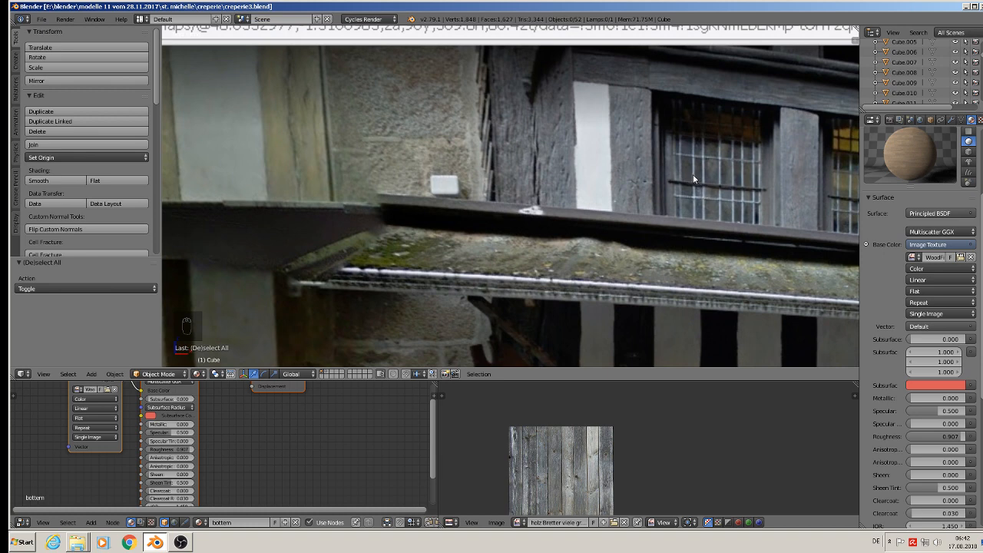
scroll(693, 174, down, 10)
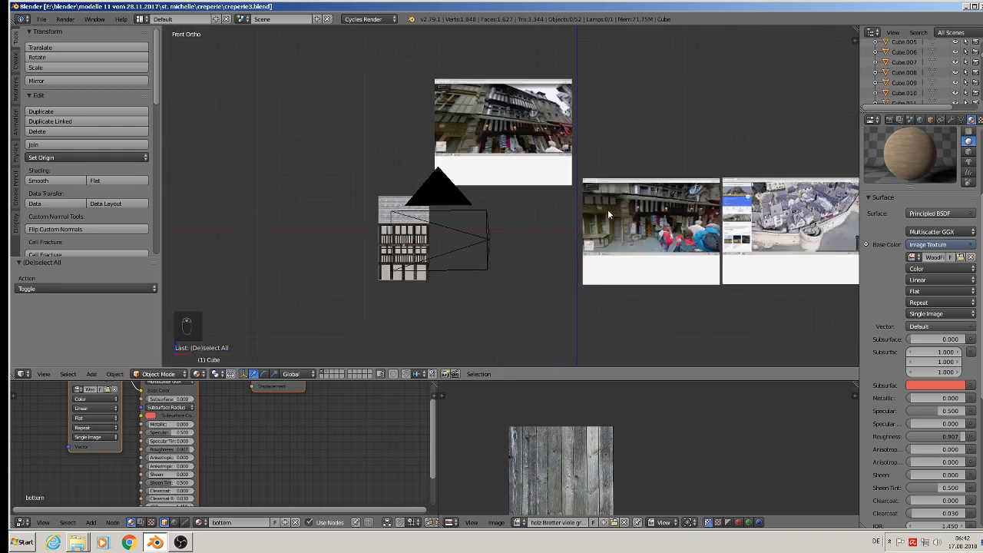
scroll(390, 232, up, 3)
scroll(388, 261, up, 1)
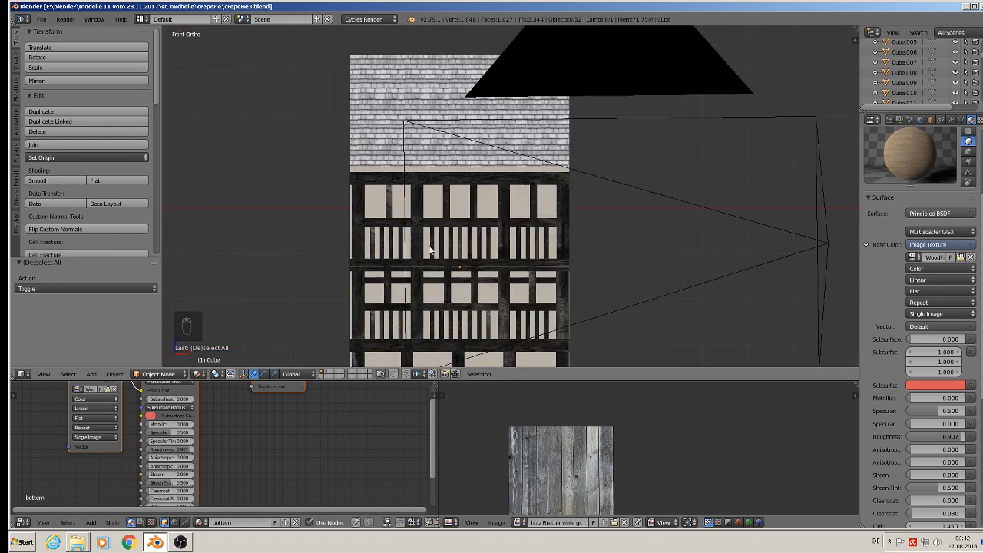
shift+middle_drag(442, 239, 518, 196)
shift+middle_drag(611, 295, 576, 203)
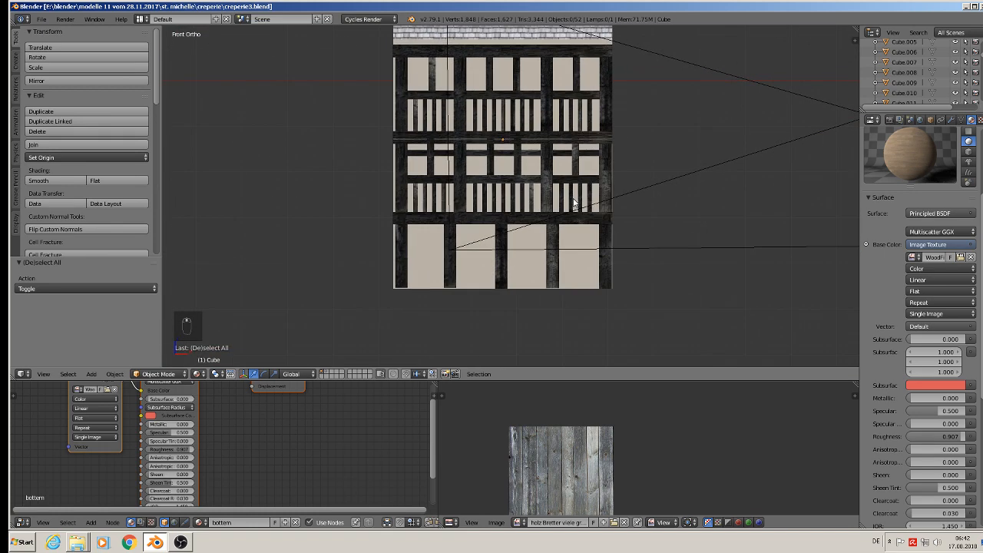
scroll(573, 208, down, 6)
scroll(572, 209, up, 2)
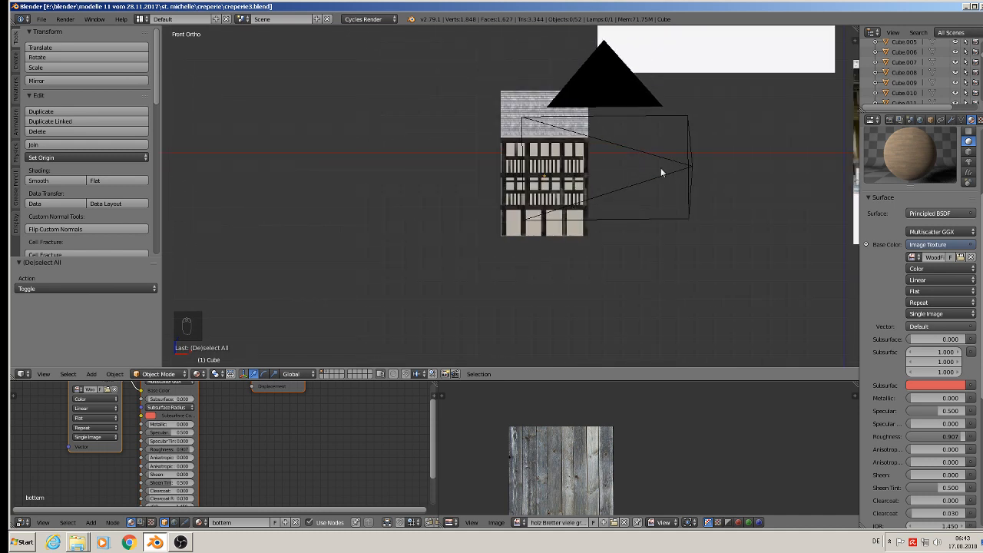
- Move the camera about -1.495 along X so it sits clear of the building
right_click(688, 168)
drag(730, 162, 442, 144)
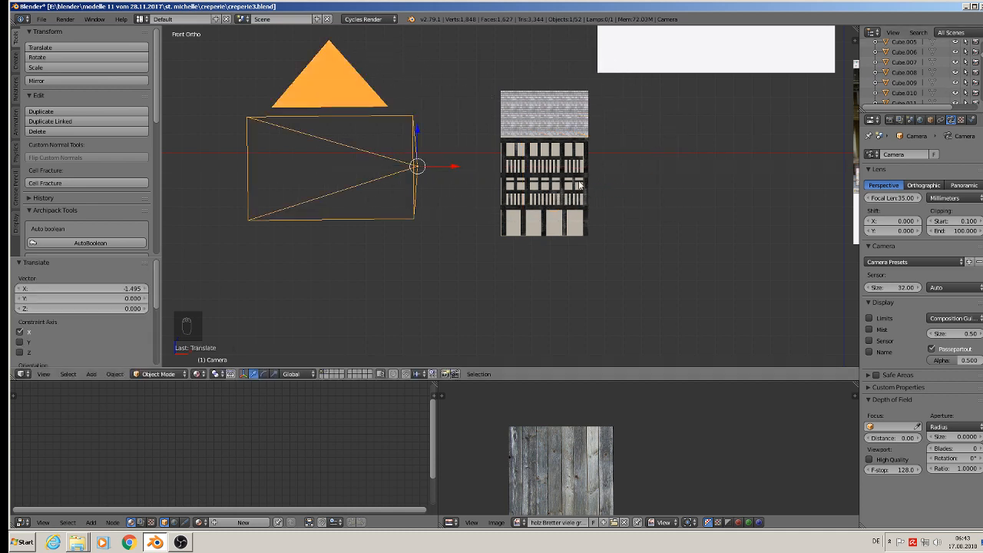
- Set the camera's X, Y and Z rotation to 0°
key(n)
scroll(822, 228, down, 5)
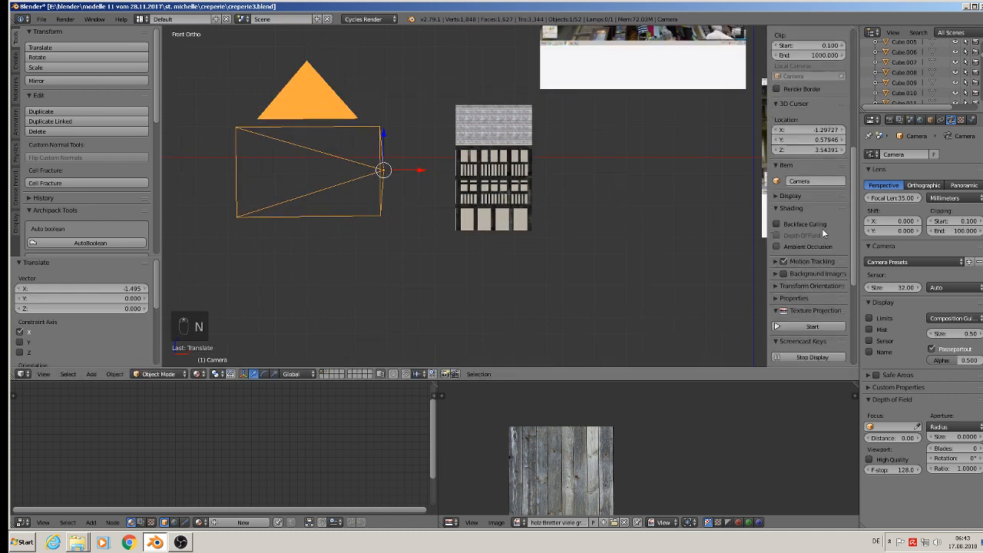
scroll(824, 226, up, 5)
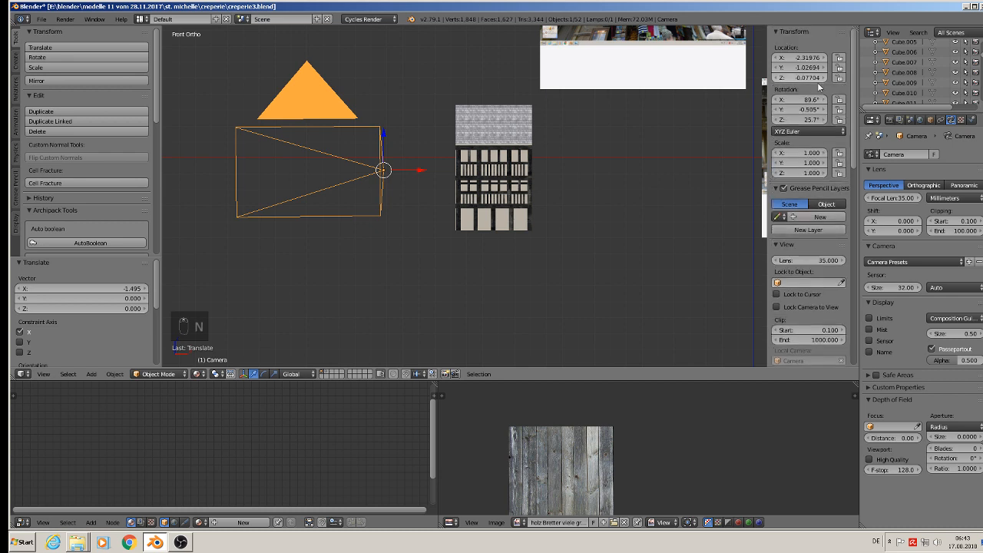
click(805, 100)
text(0)
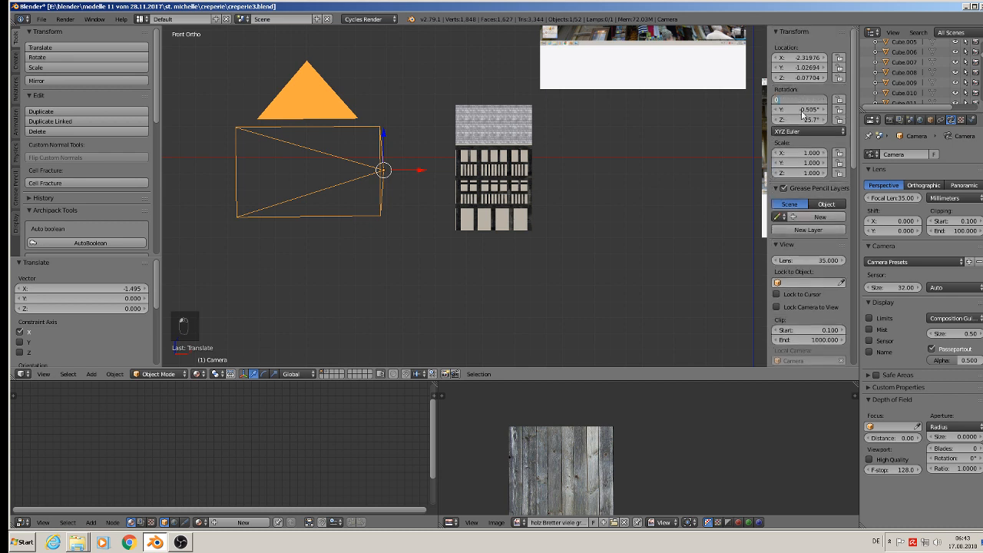
key(Return)
click(805, 110)
text(0)
key(Return)
click(805, 120)
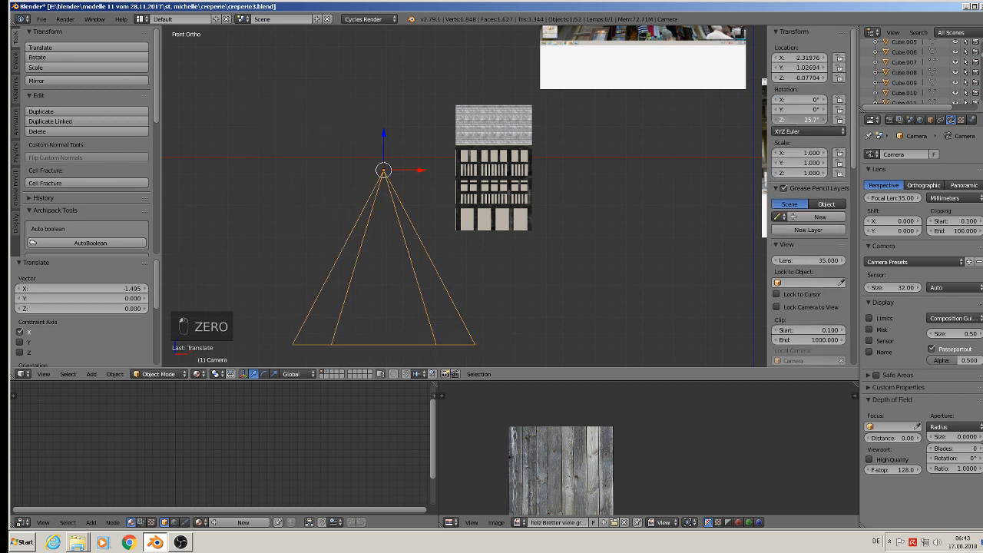
text(0)
key(Return)
- Set the camera's X rotation to 90° so it points horizontally
middle_drag(675, 178, 549, 238)
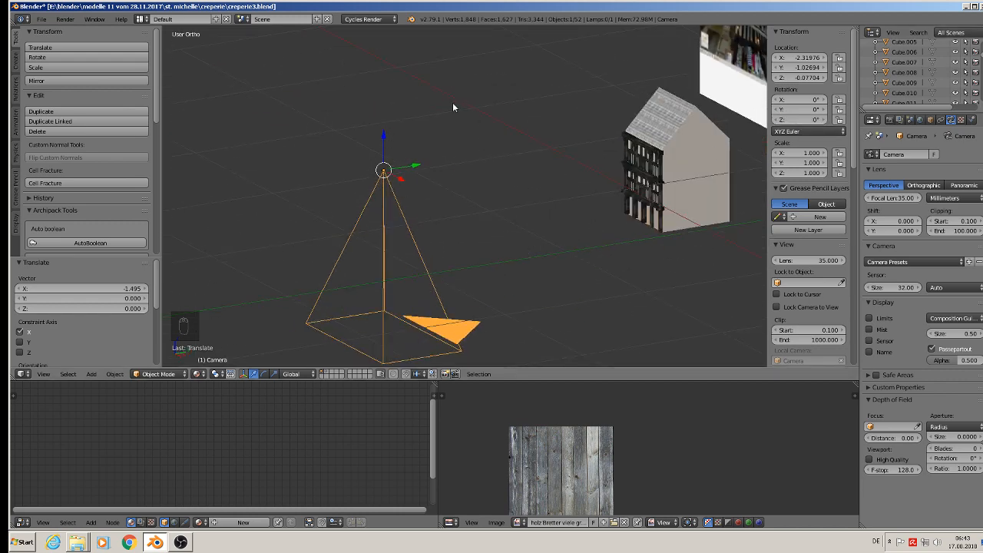
click(796, 99)
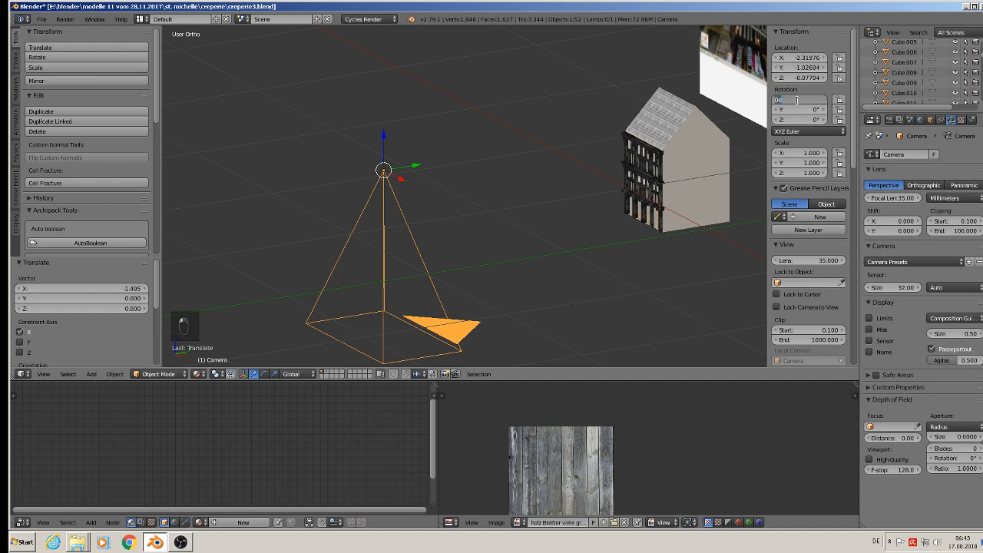
text(90)
key(Return)
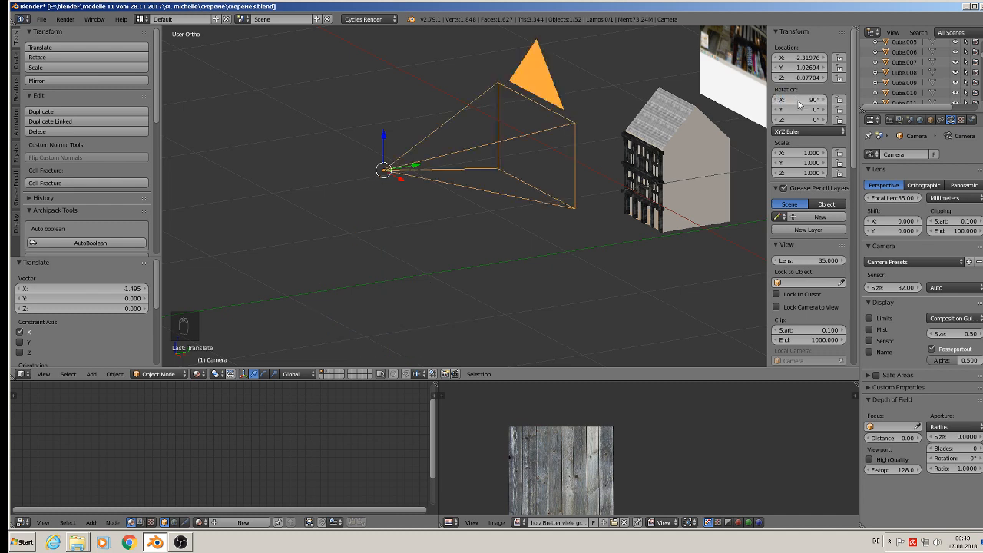
- Move the camera about -1.469 further along X, away from the building
scroll(539, 195, down, 2)
middle_drag(520, 192, 543, 212)
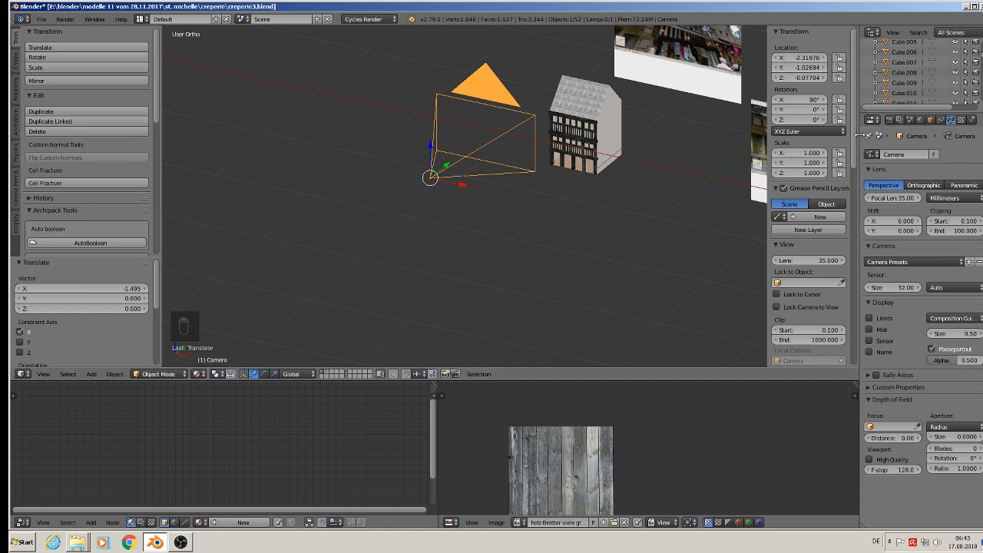
key(n)
key(g)
key(x)
drag(495, 182, 326, 151)
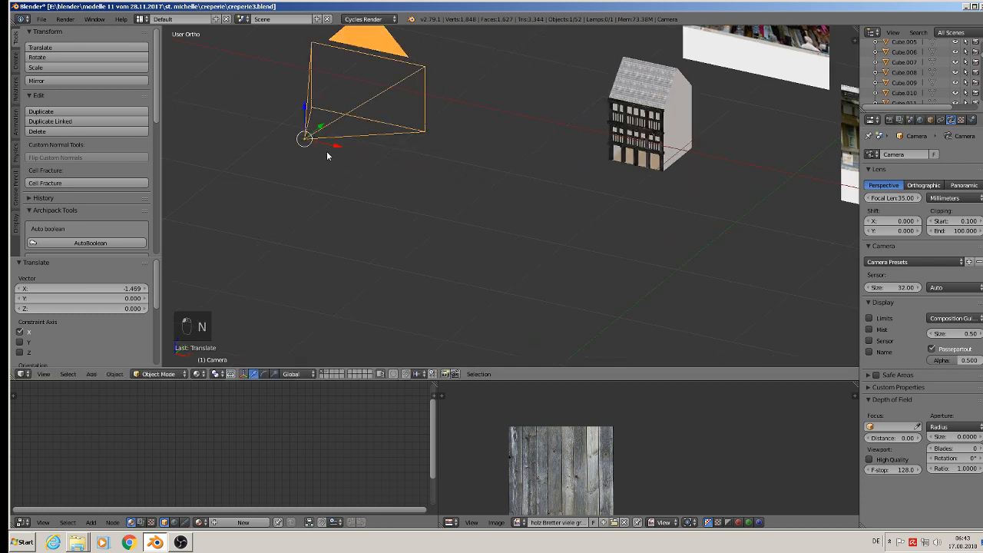
- In front view, deselect everything, place the 3D cursor just outside the camera frame on its -X side, and add a text object there
shift+middle_drag(371, 171, 561, 261)
key(KP_1)
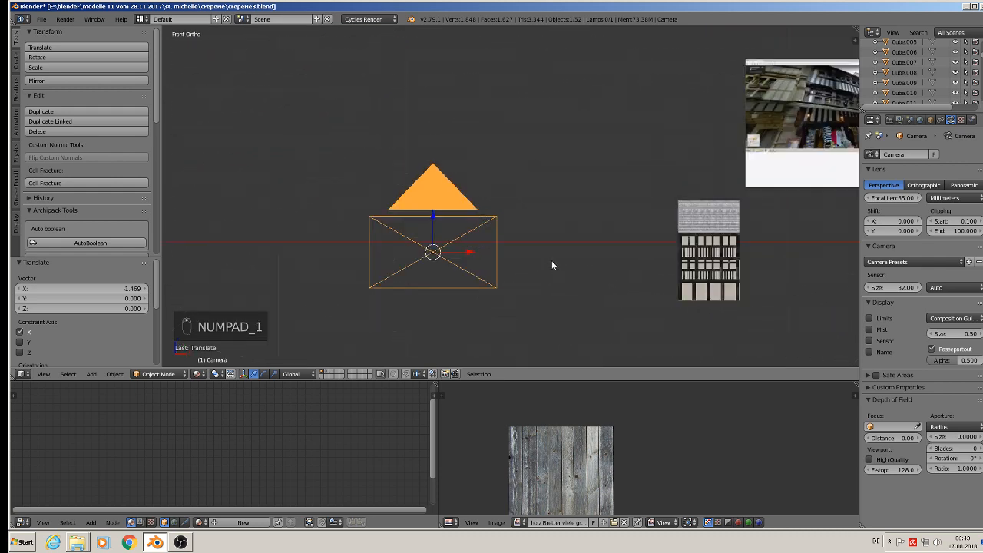
scroll(479, 258, up, 3)
shift+middle_drag(425, 248, 428, 198)
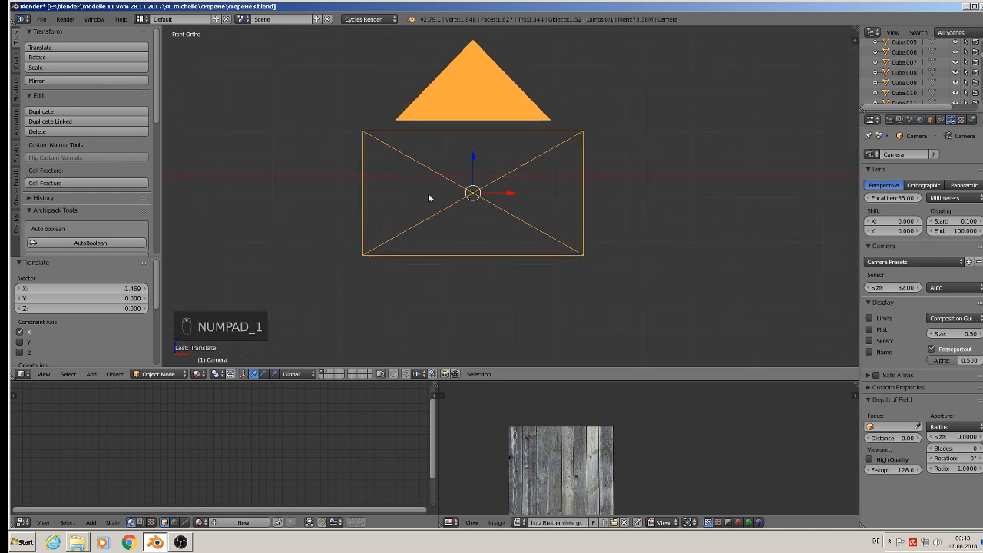
key(a)
key(a)
click(310, 177)
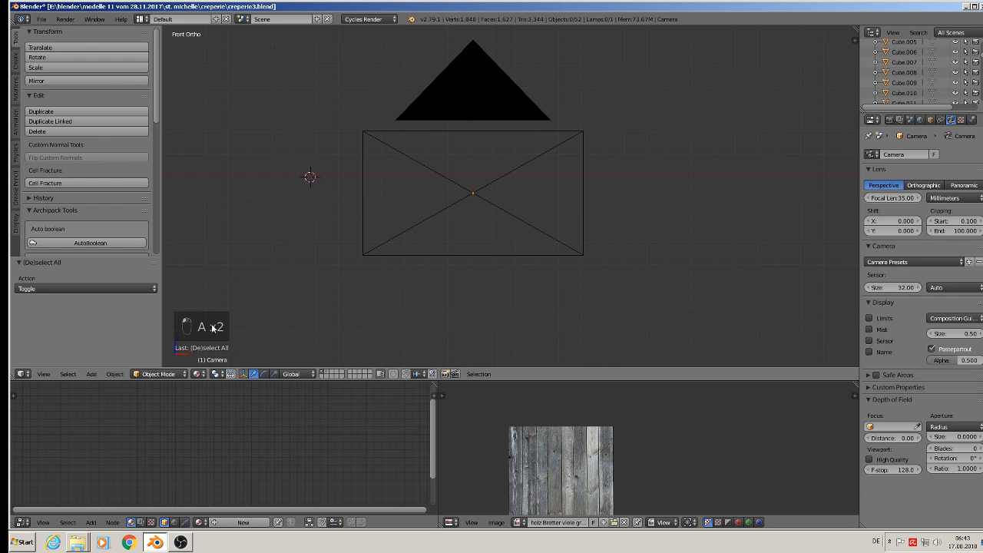
click(92, 374)
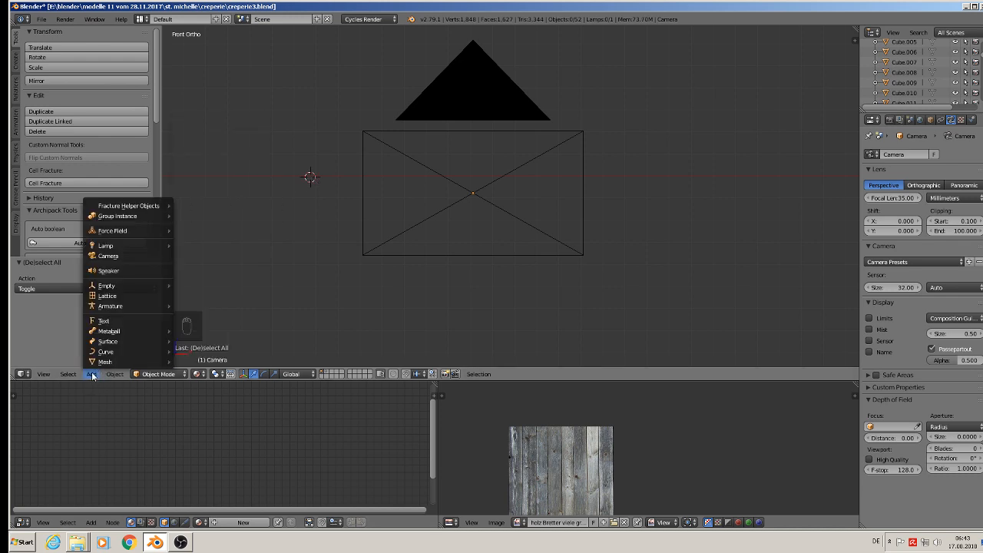
click(104, 321)
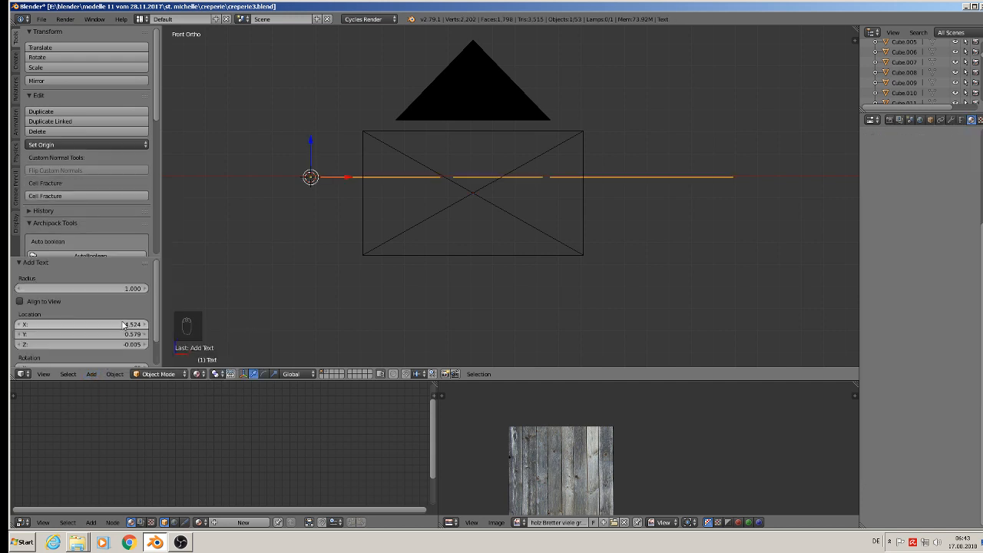
- Rotate the text object 90° about the X axis and move it about -0.884 along X
text(rx)
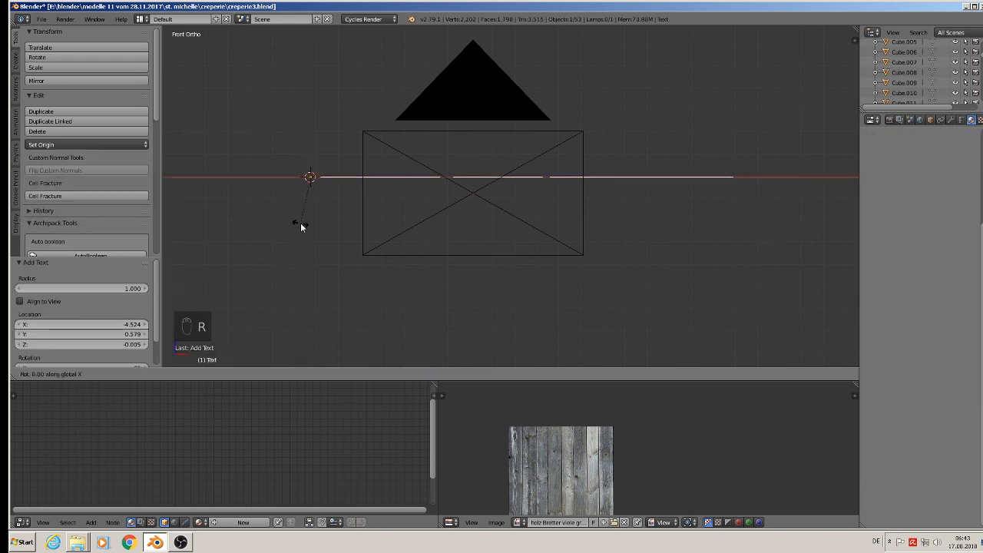
text(90)
click(309, 220)
shift+middle_drag(391, 138, 320, 152)
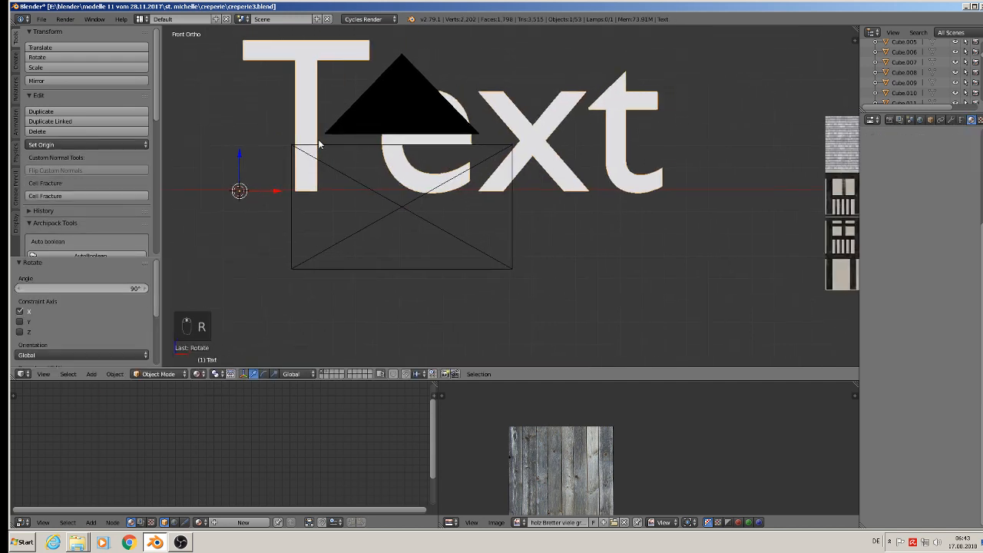
drag(268, 192, 788, 192)
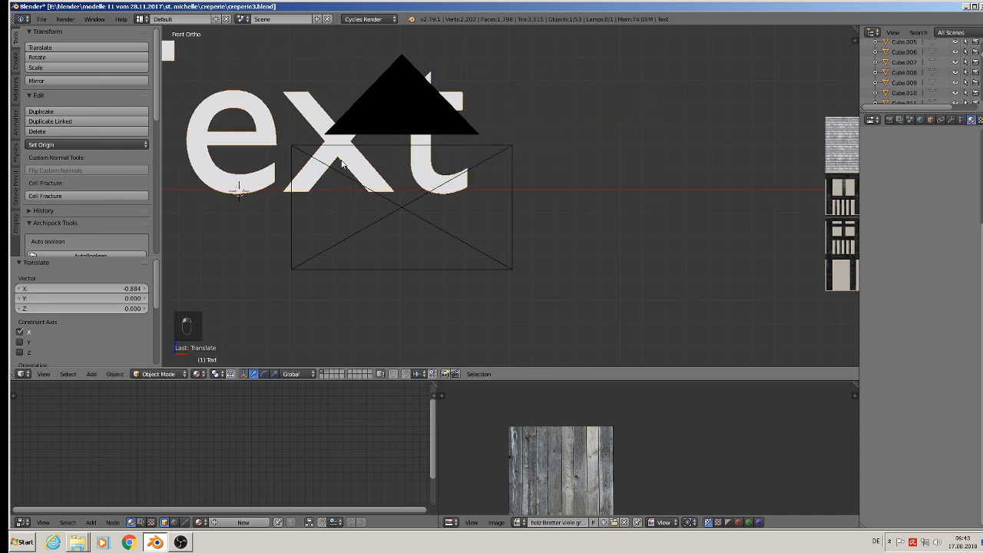
shift+middle_drag(282, 98, 476, 157)
- Replace the default text with the capital letter L and return to Object Mode
key(Tab)
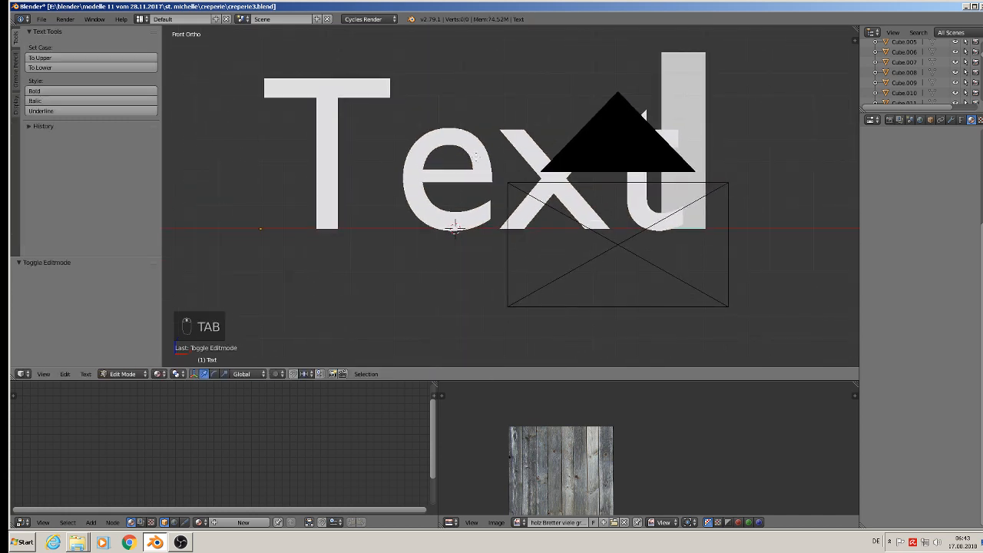
key(BackSpace)
key(BackSpace)
key(BackSpace)
key(BackSpace)
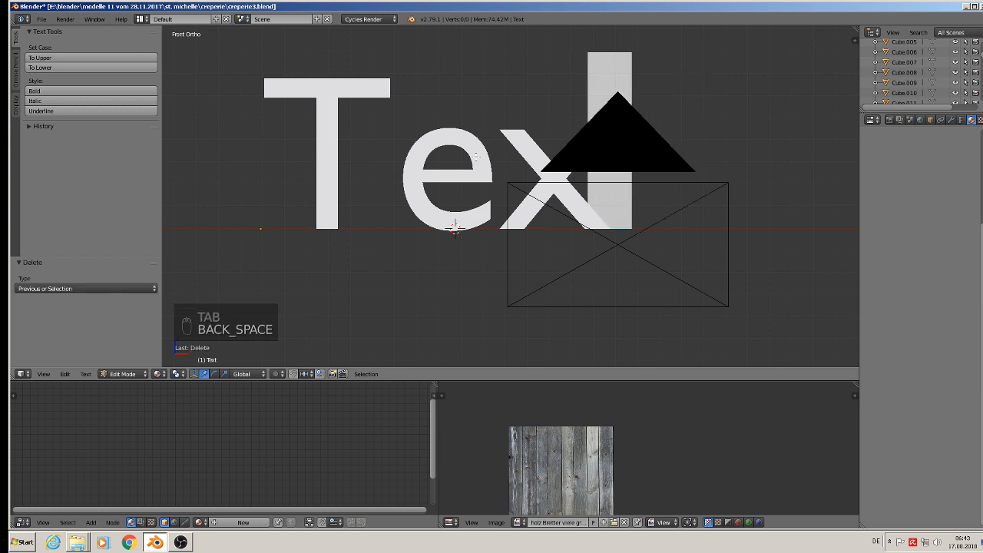
key(BackSpace)
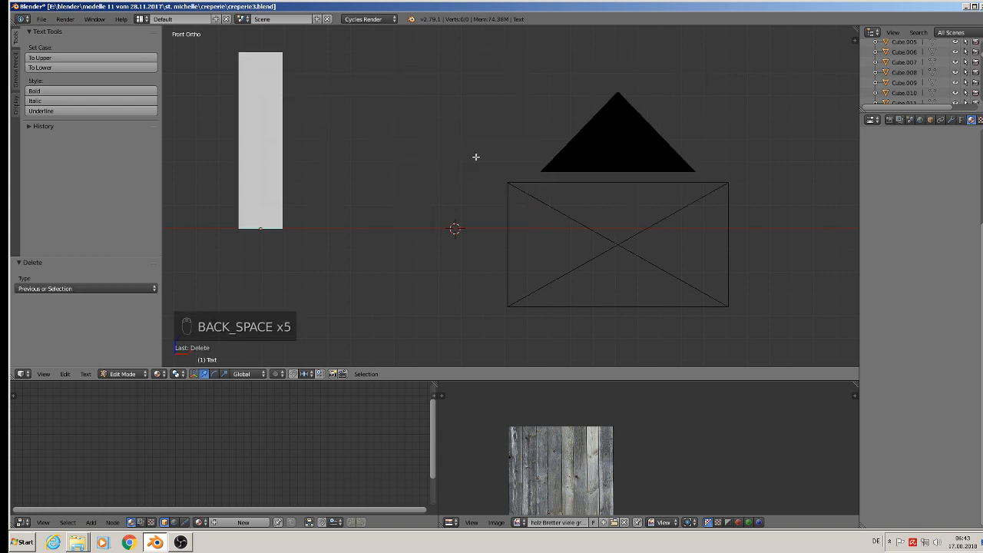
text(L)
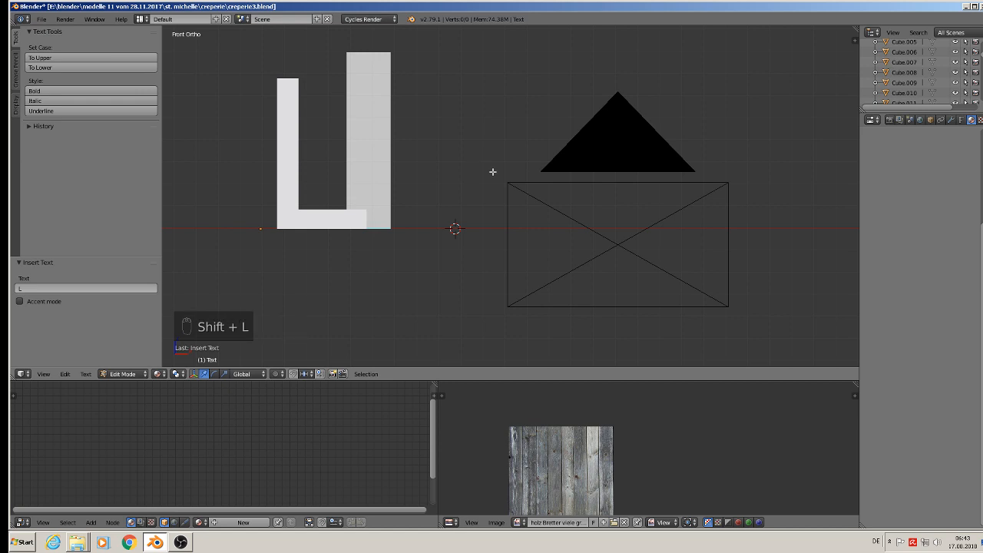
key(Return)
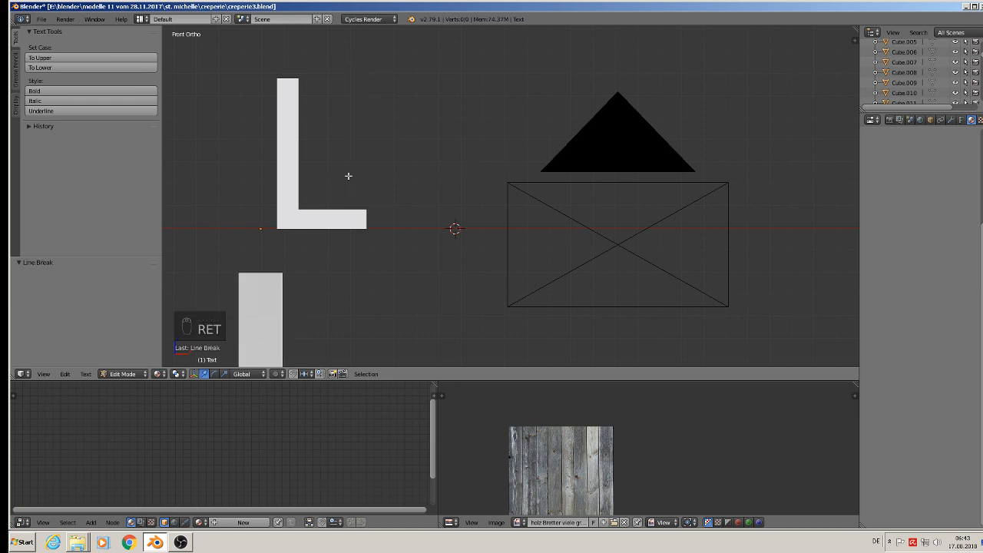
key(Tab)
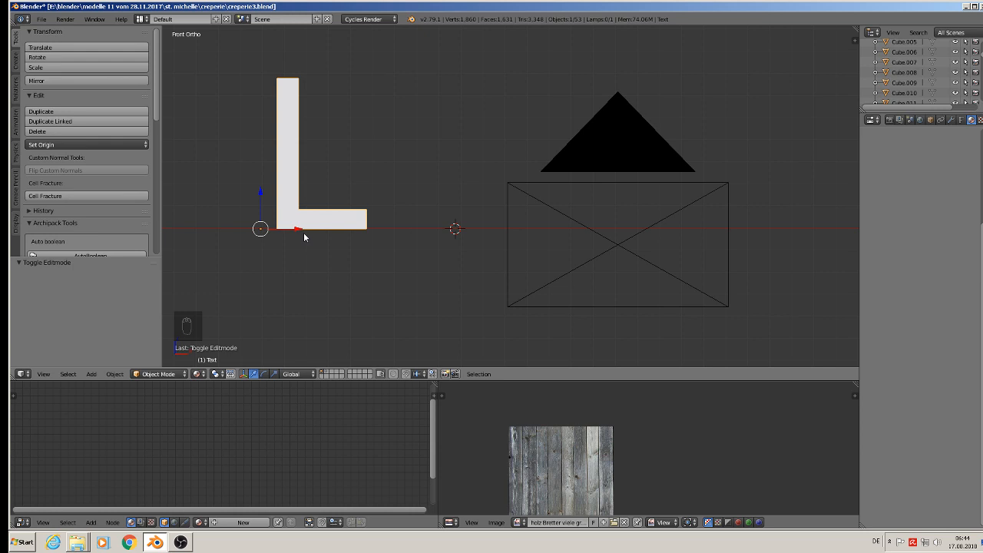
- Convert the letter L from text to a mesh and check its geometry in Edit Mode
key(alt+c)
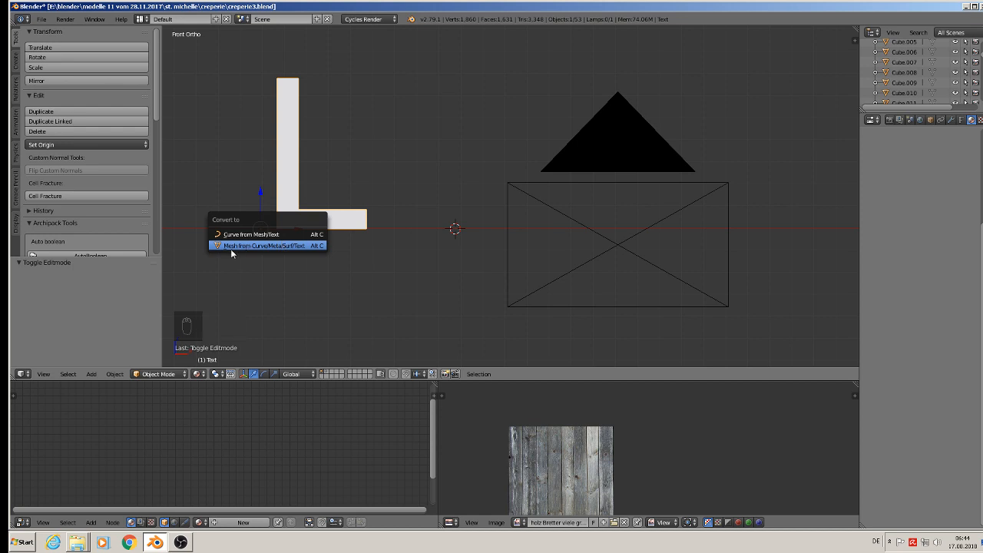
click(309, 247)
key(Tab)
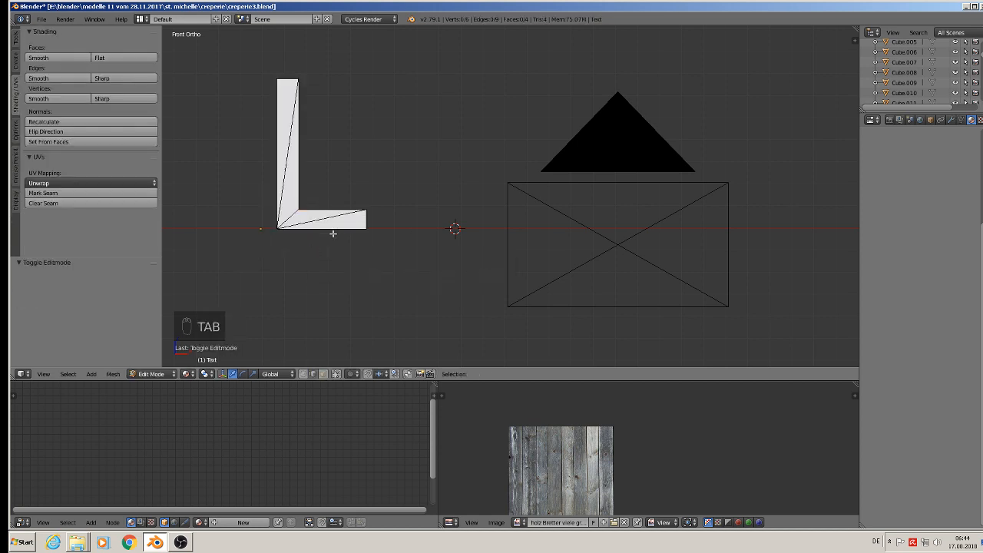
key(Tab)
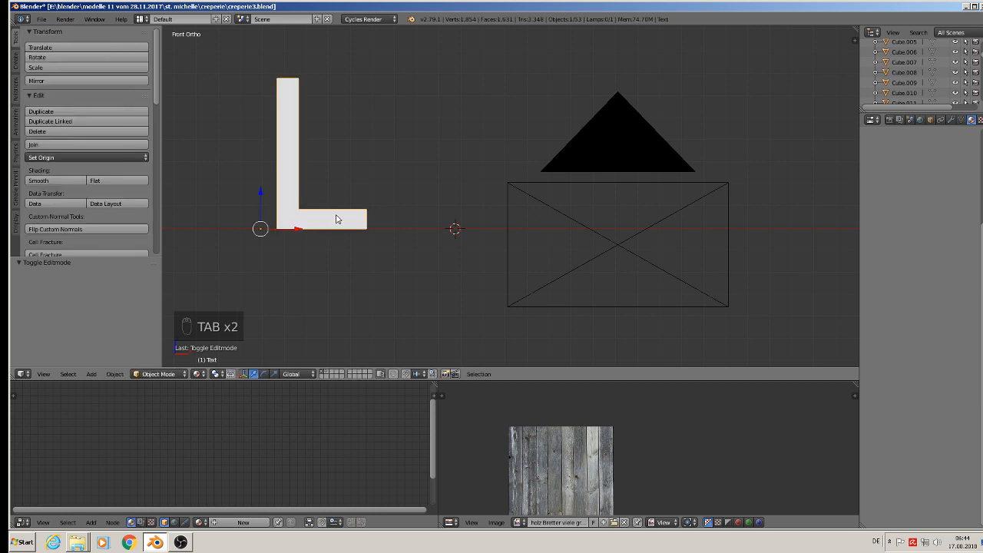
- Move the L mesh along X over the camera frame and about -0.369 along Z, and center the view on it
drag(298, 230, 558, 283)
shift+middle_drag(764, 289, 536, 213)
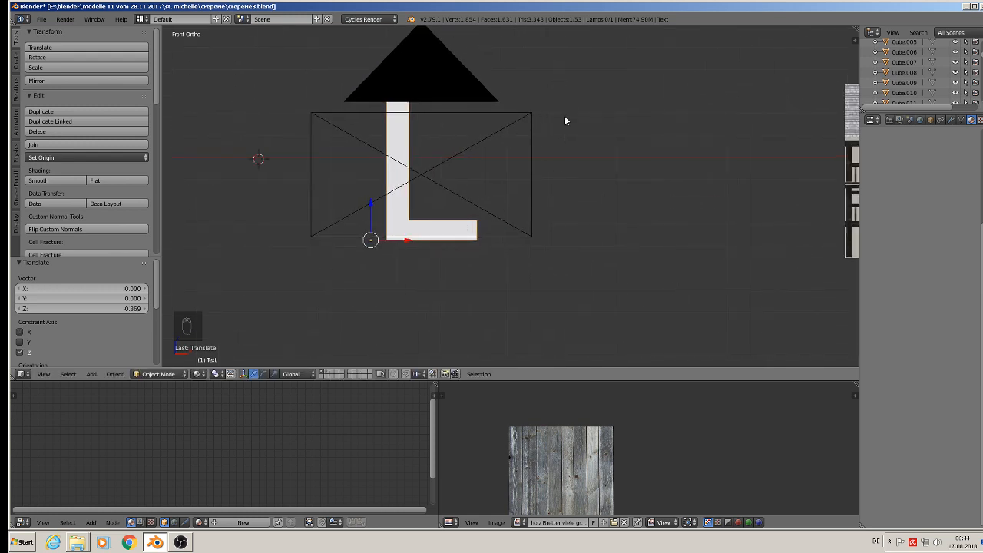
key(KP_Decimal)
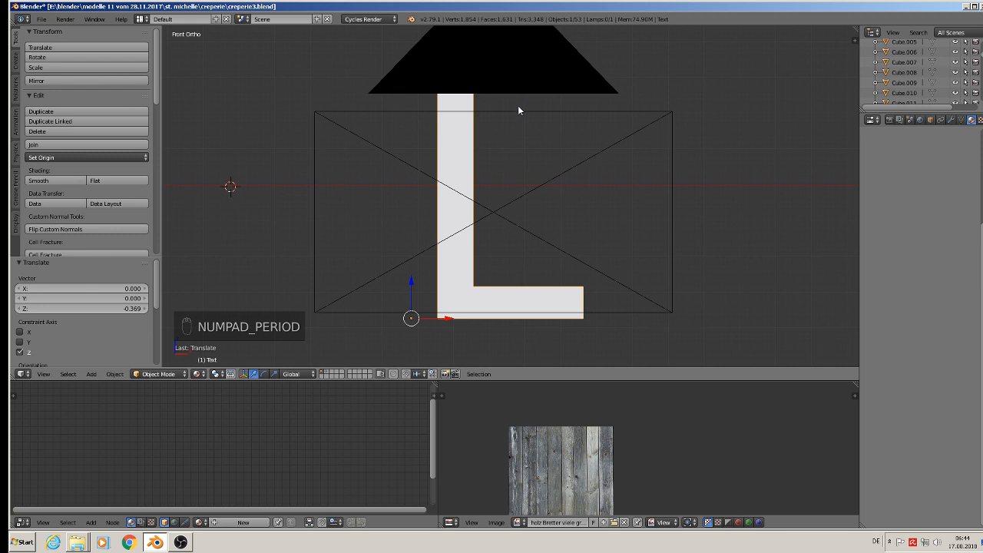
- Switch the camera to an orthographic lens and set its orthographic scale to 1.514 so the L fills the frame
key(KP_0)
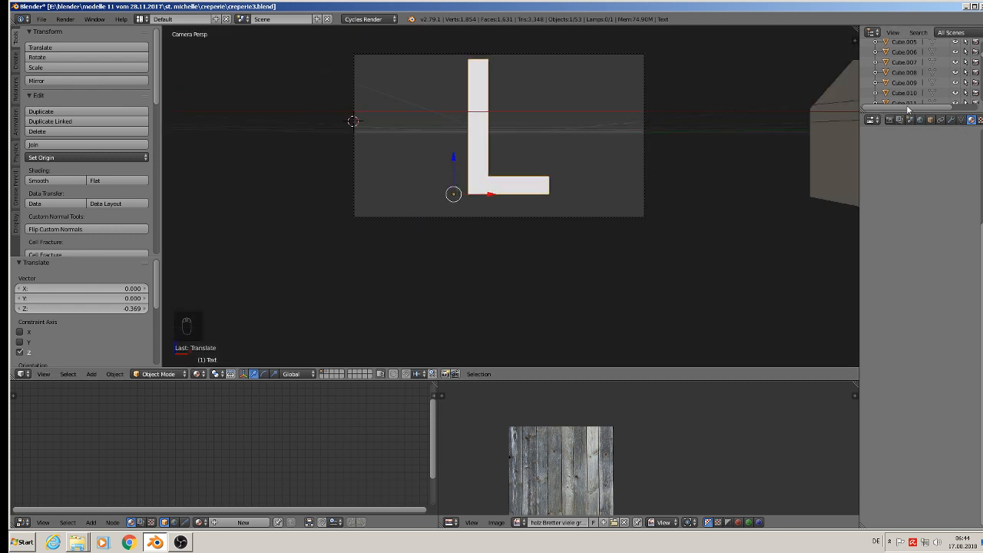
scroll(922, 72, up, 5)
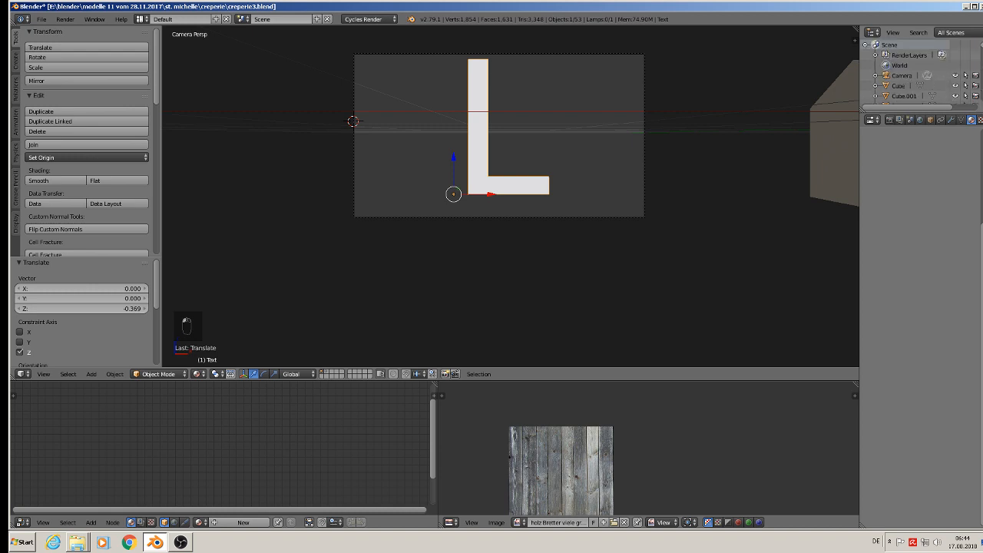
click(902, 75)
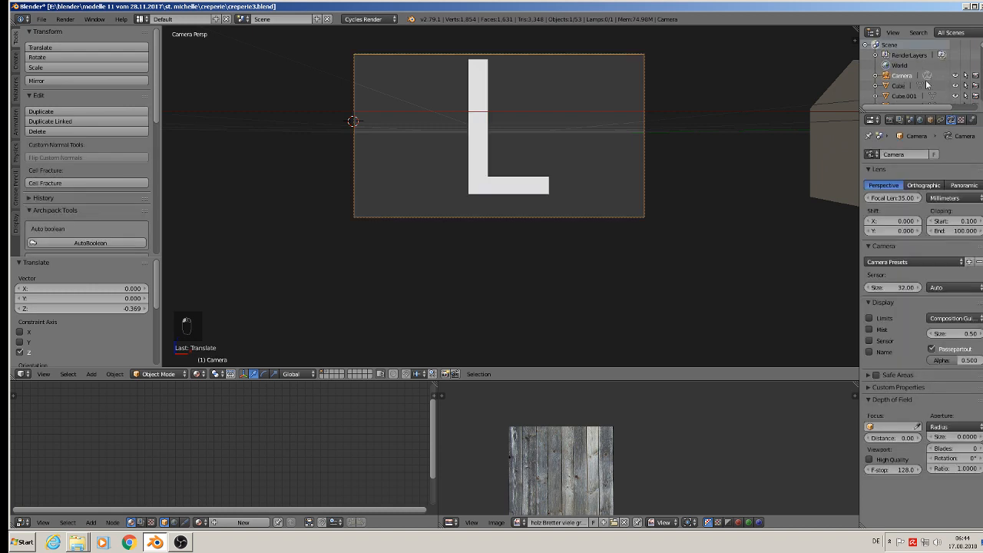
click(923, 187)
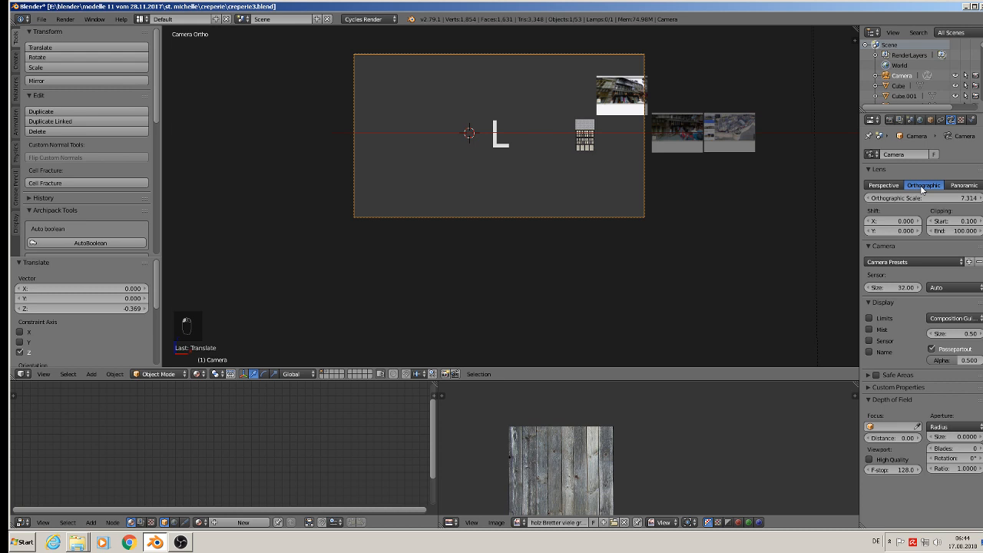
drag(921, 198, 845, 198)
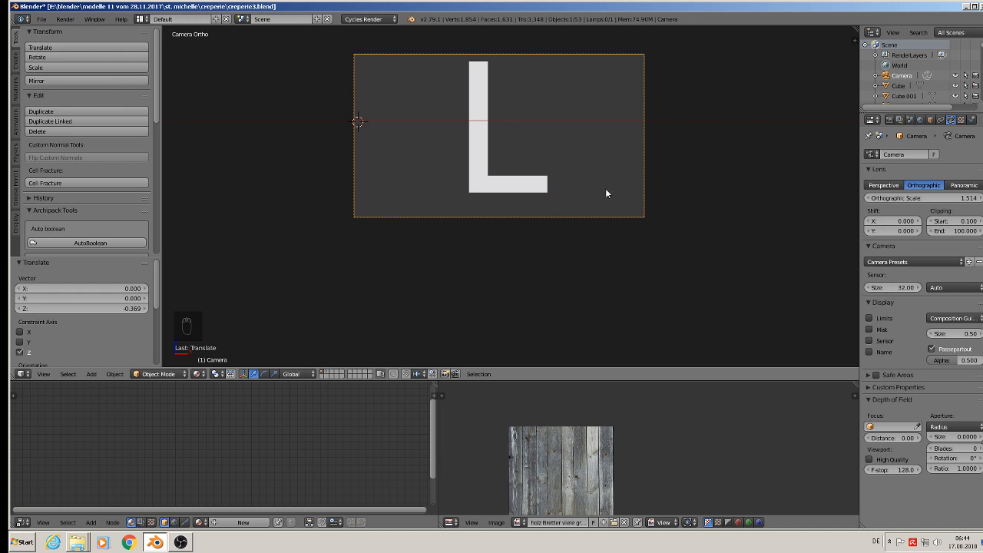
- Assign a new material with an Emission surface shader to the L mesh
right_click(536, 188)
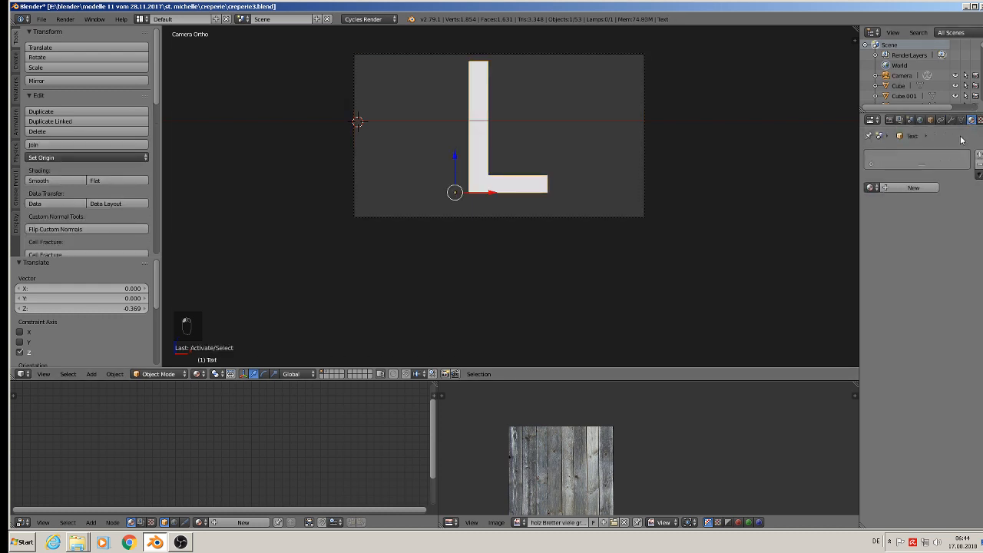
click(905, 189)
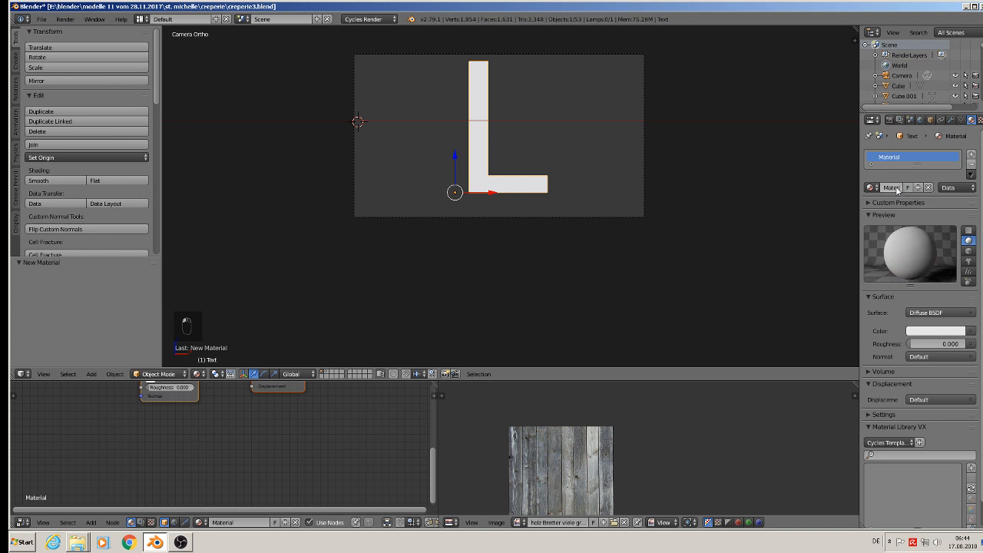
click(929, 314)
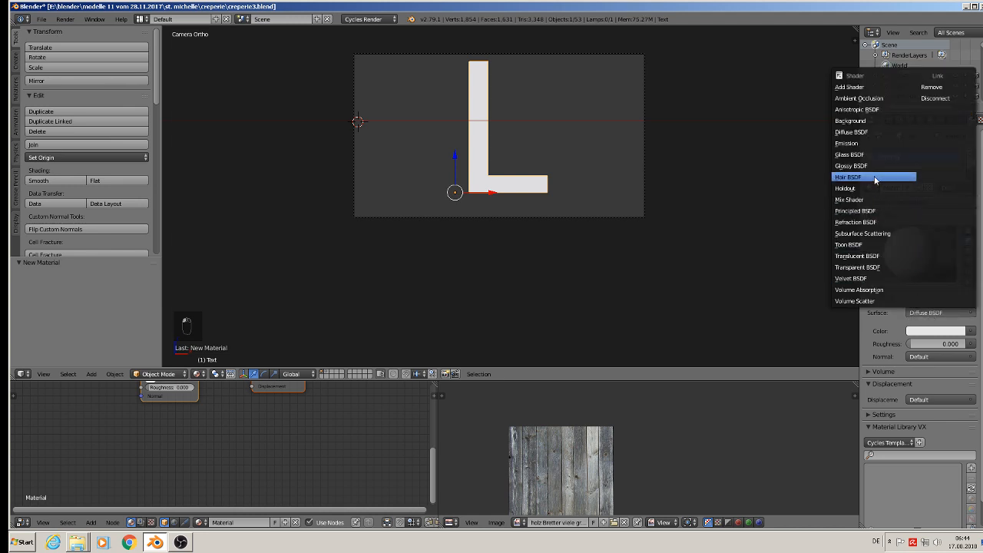
click(873, 144)
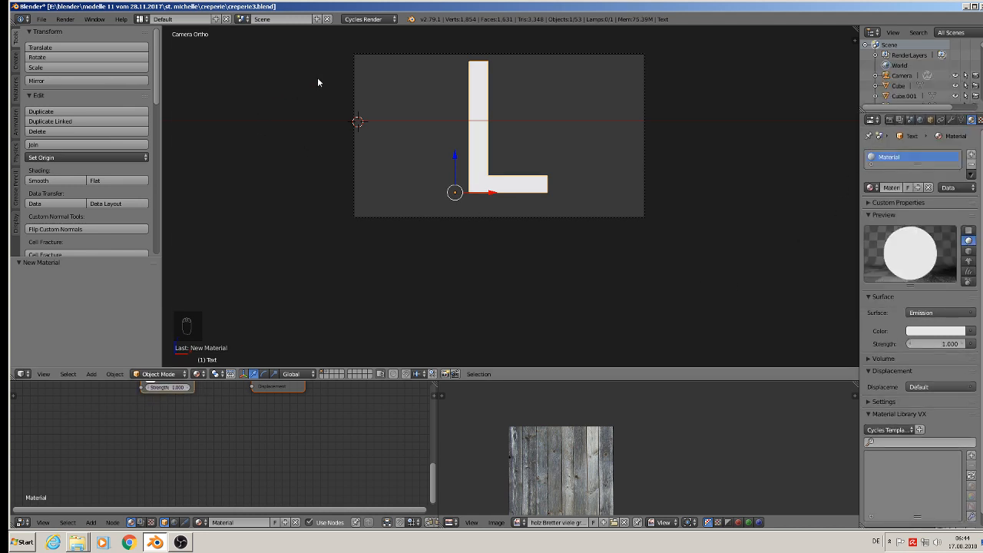
- Render the camera view of the L and enlarge the render display to show the whole image
key(F12)
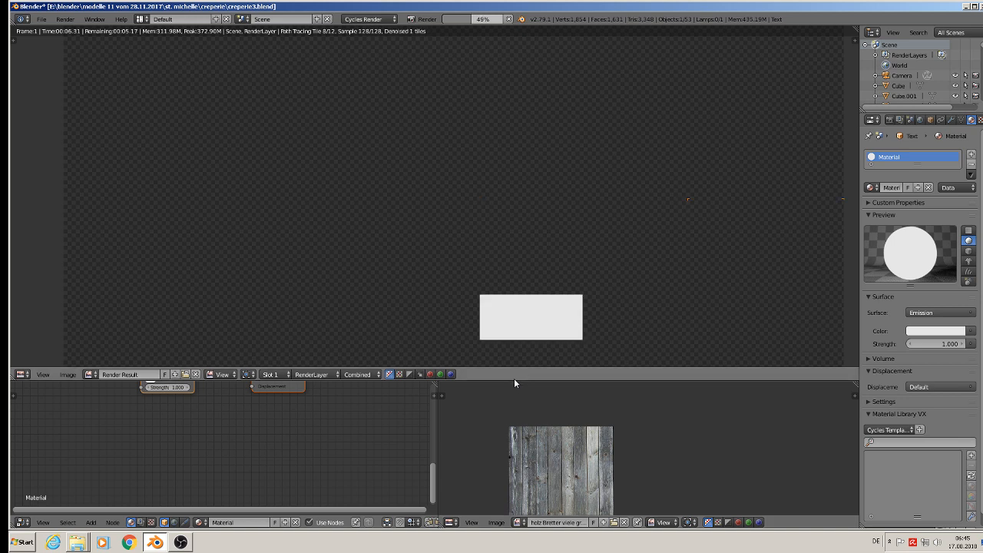
drag(514, 378, 502, 466)
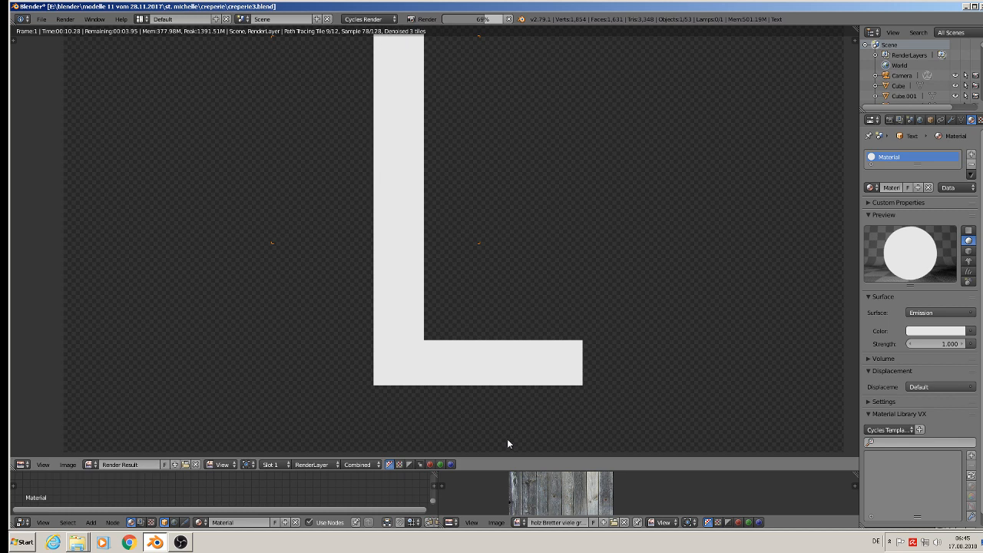
scroll(527, 438, down, 3)
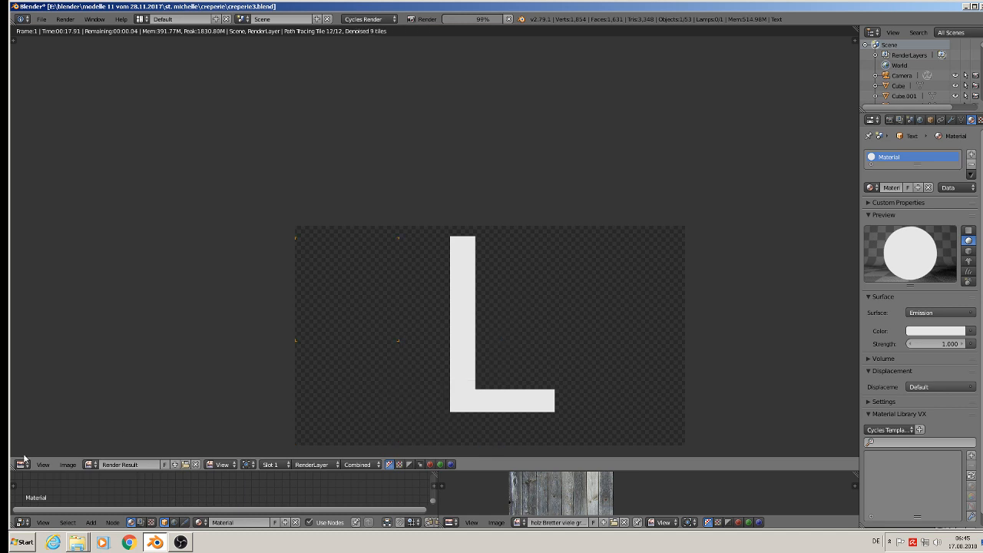
- Save the render as the JPEG image "window 23" in the creperie folder and return to the front view of the scene
click(67, 465)
click(90, 402)
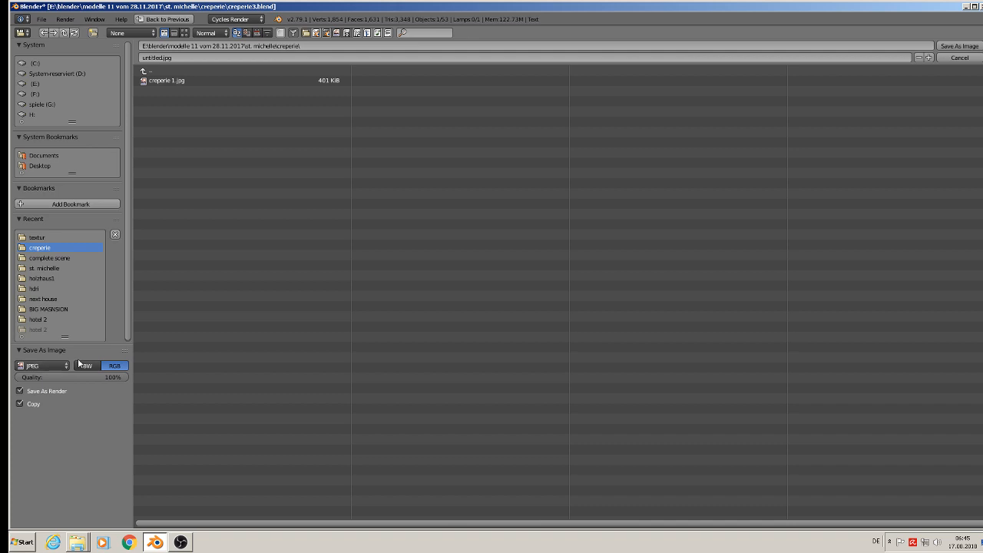
click(161, 58)
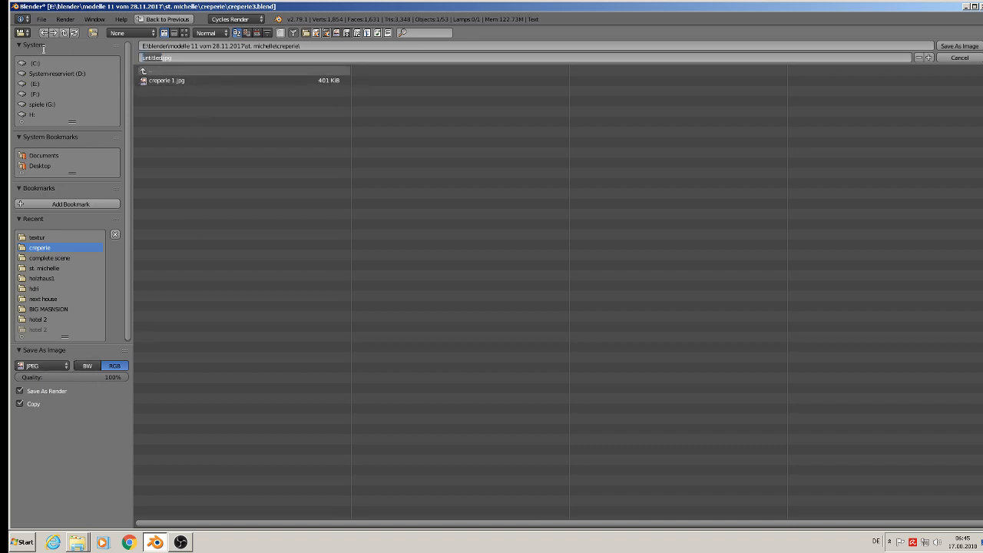
text(window 23)
click(969, 47)
click(969, 47)
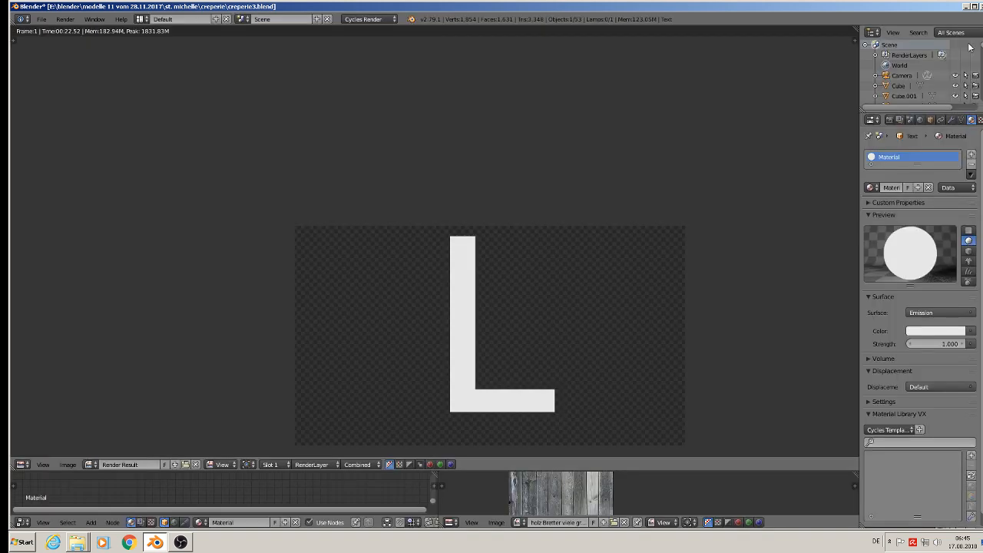
key(Escape)
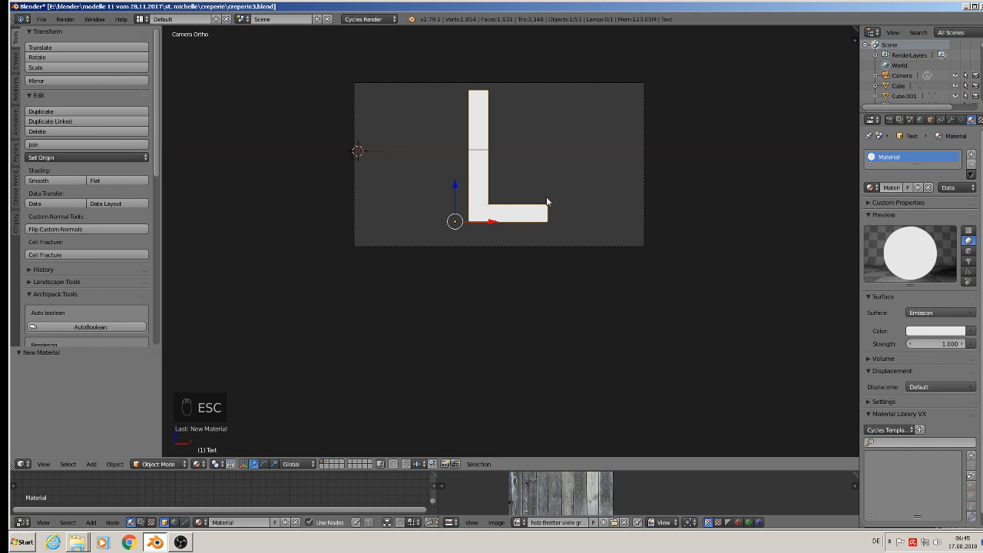
key(KP_0)
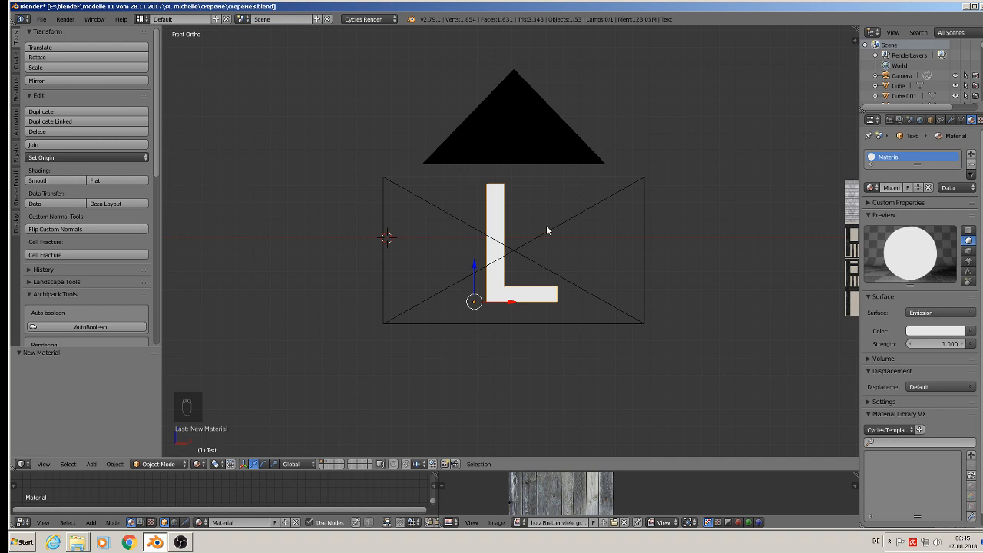
- Switch to Windows Explorer, go to the creperie folder inside st. michelle, and open the window 23 image in GIMP
key(alt+Tab)
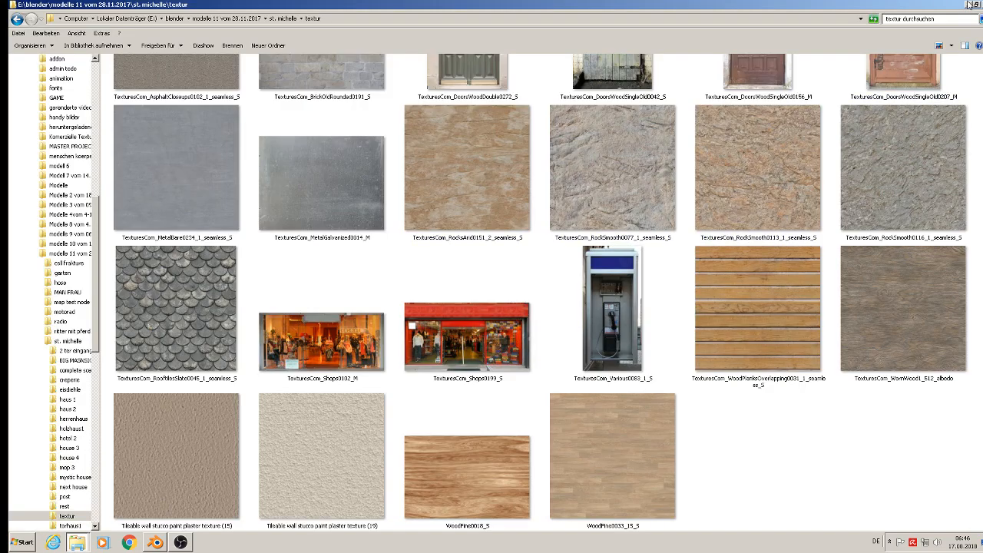
click(281, 18)
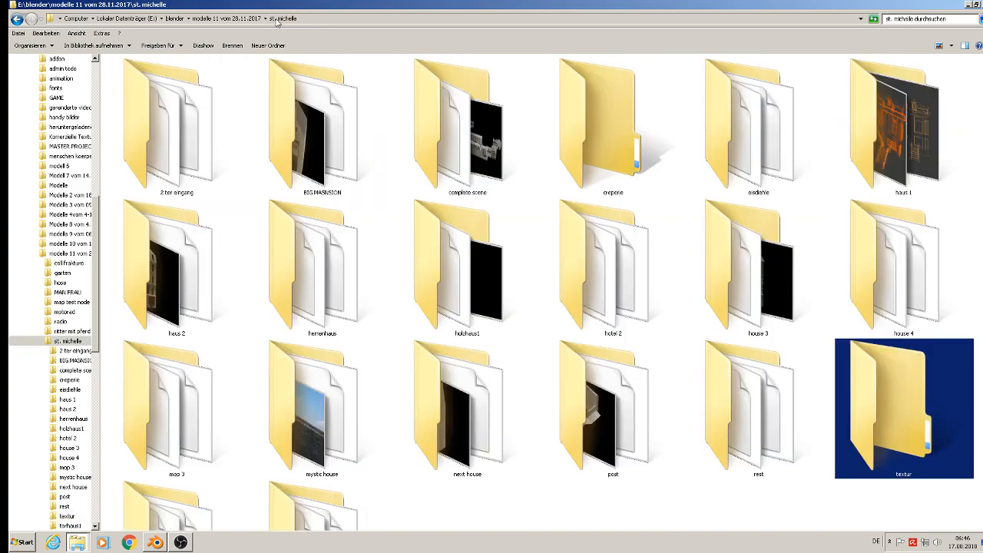
scroll(638, 477, down, 3)
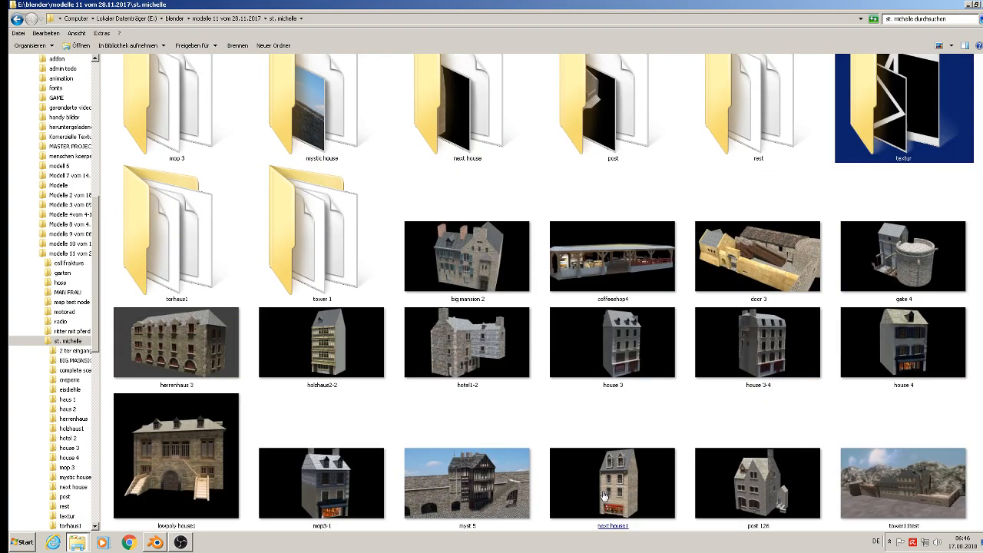
click(605, 496)
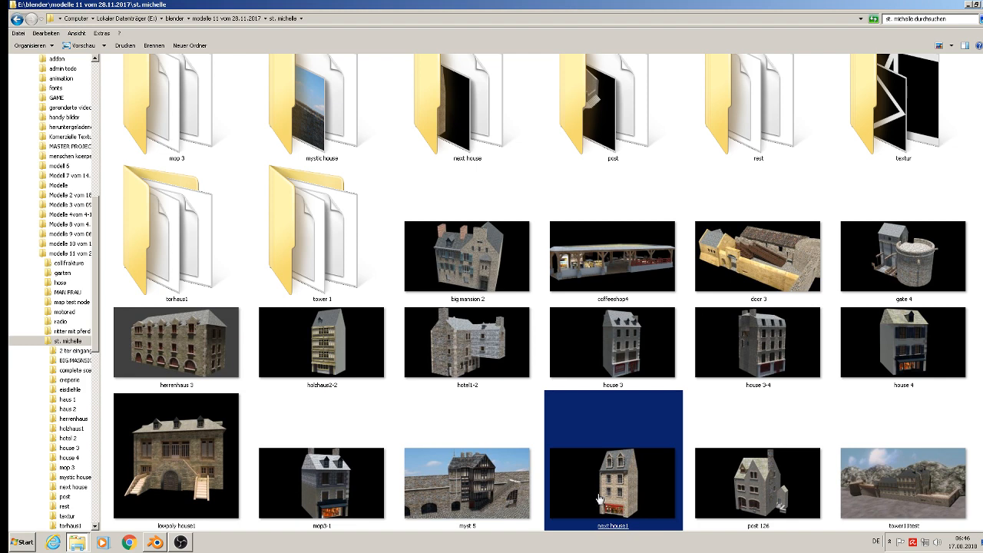
scroll(596, 498, up, 2)
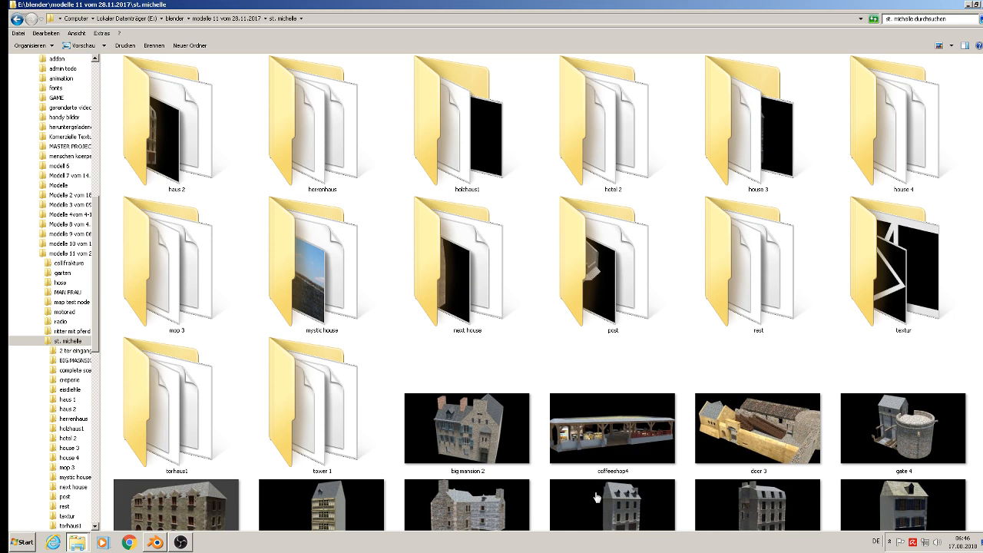
scroll(595, 497, up, 2)
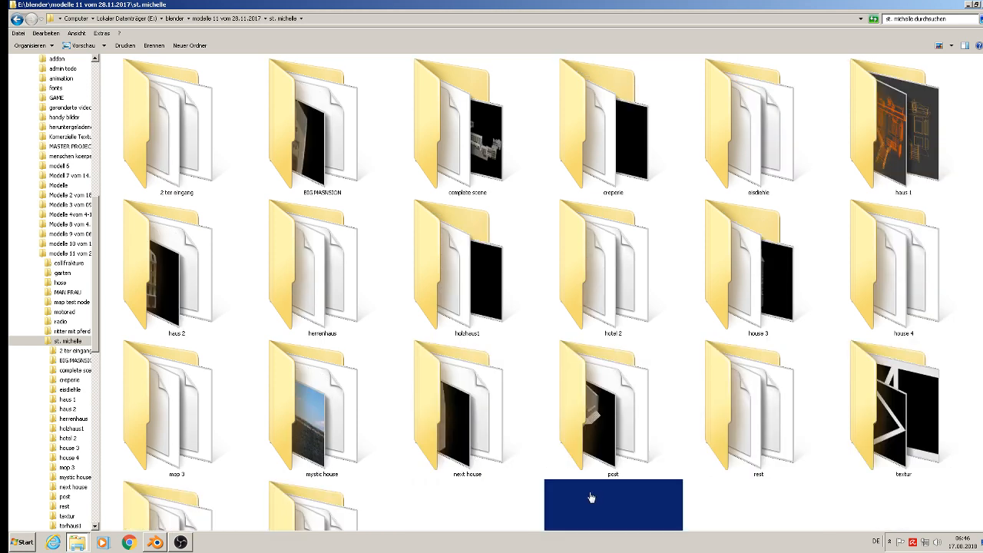
click(614, 94)
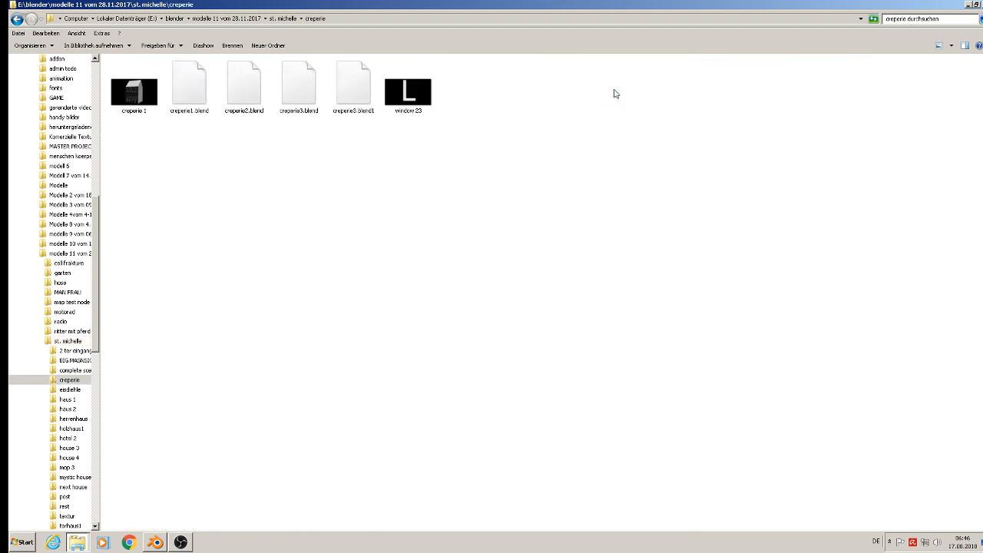
right_click(414, 99)
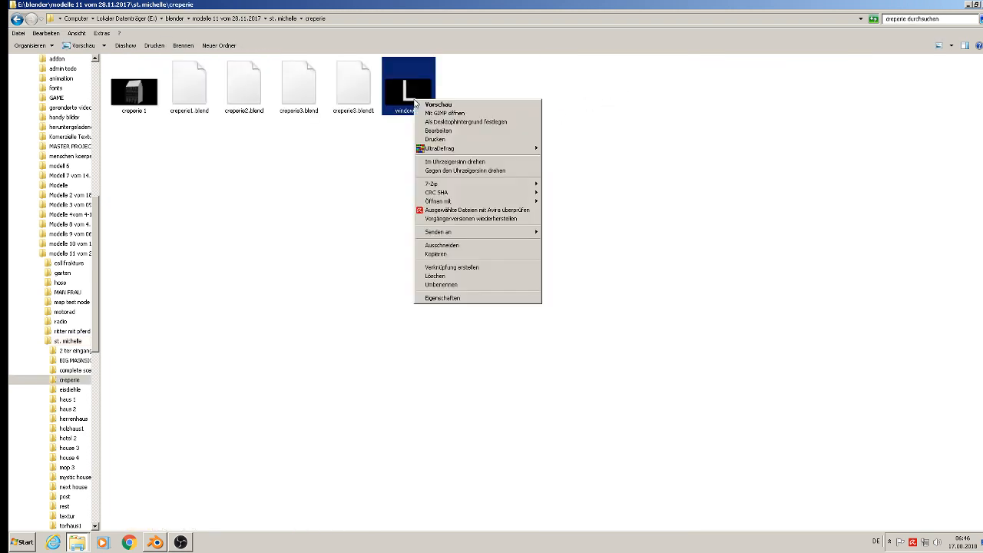
click(454, 114)
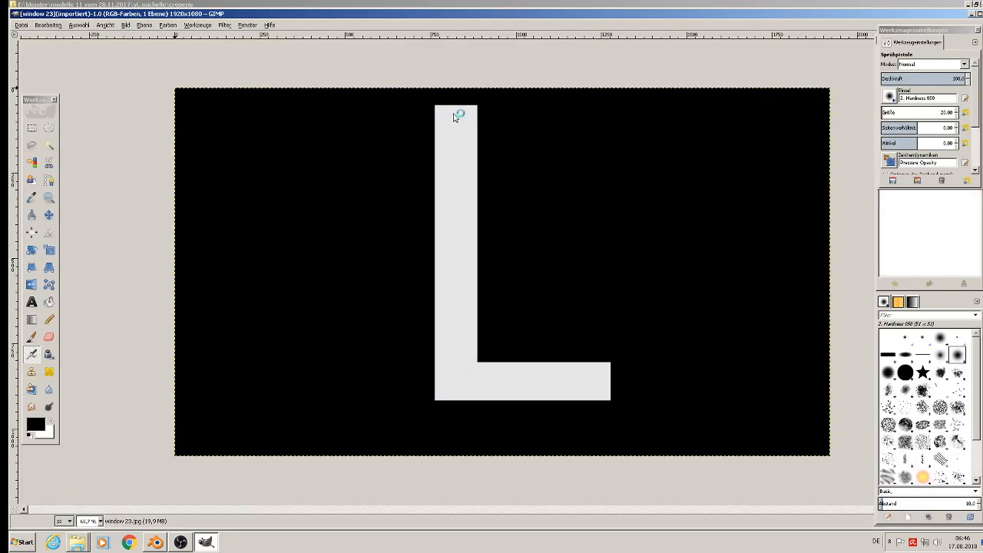
- Cut a rectangular selection of about 453 × 806 px, running from mid-stem at the L's top to mid-height at its foot's end
click(32, 128)
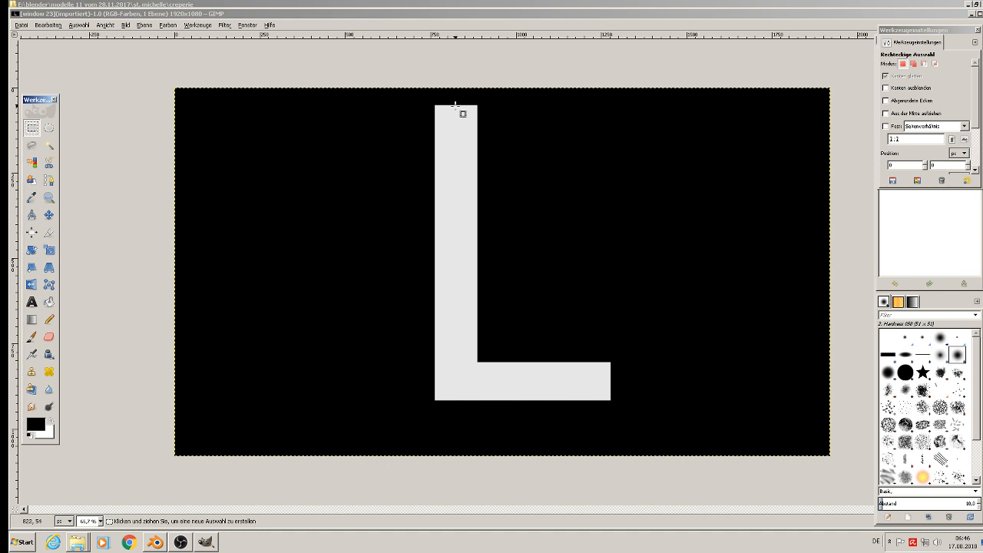
drag(456, 105, 610, 381)
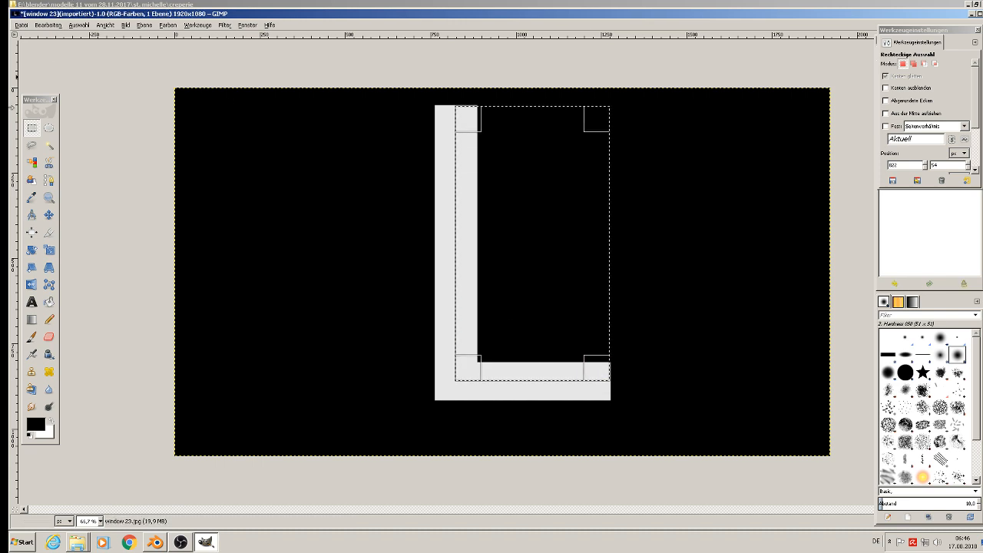
click(46, 25)
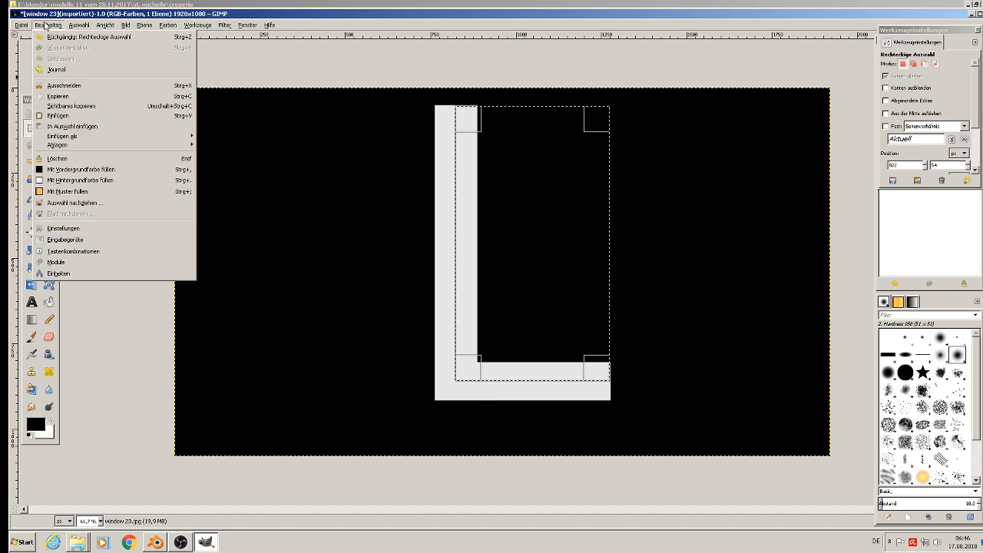
click(56, 86)
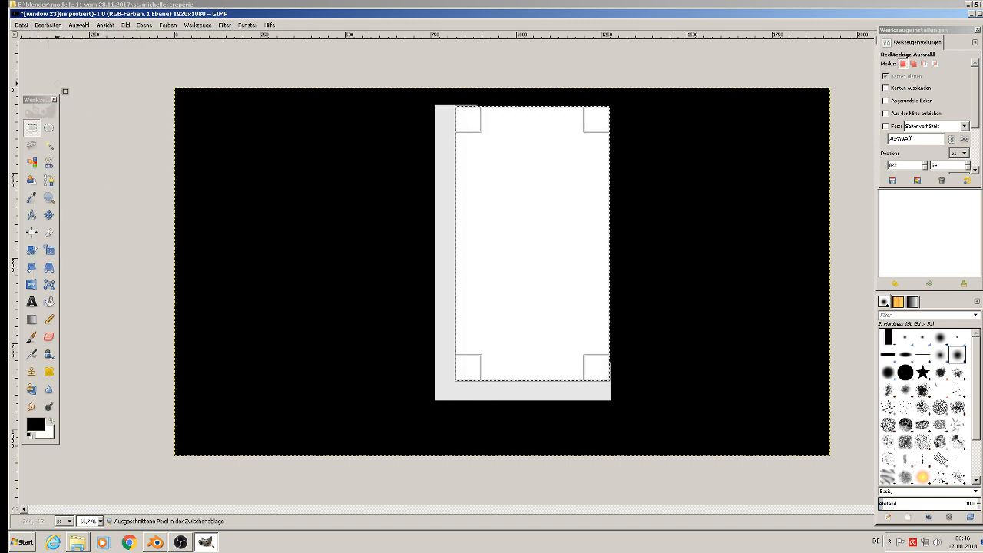
- Paste the cut area as a new image
click(55, 25)
mouse_move(90, 139)
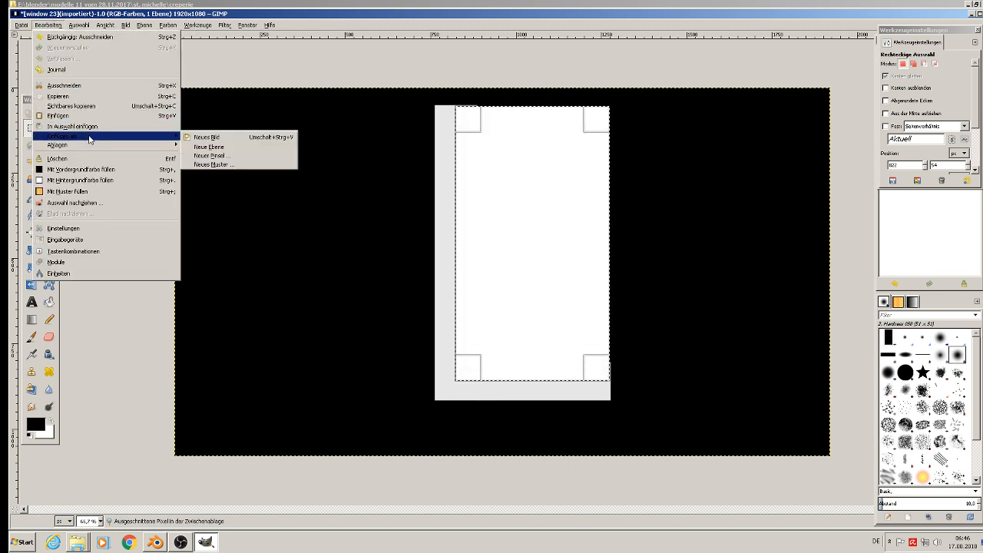
click(224, 140)
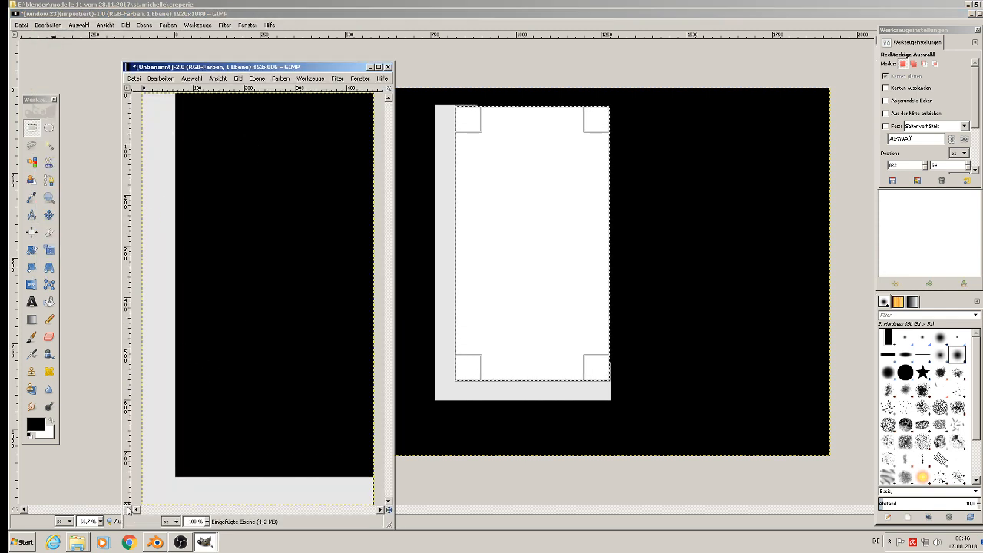
click(134, 78)
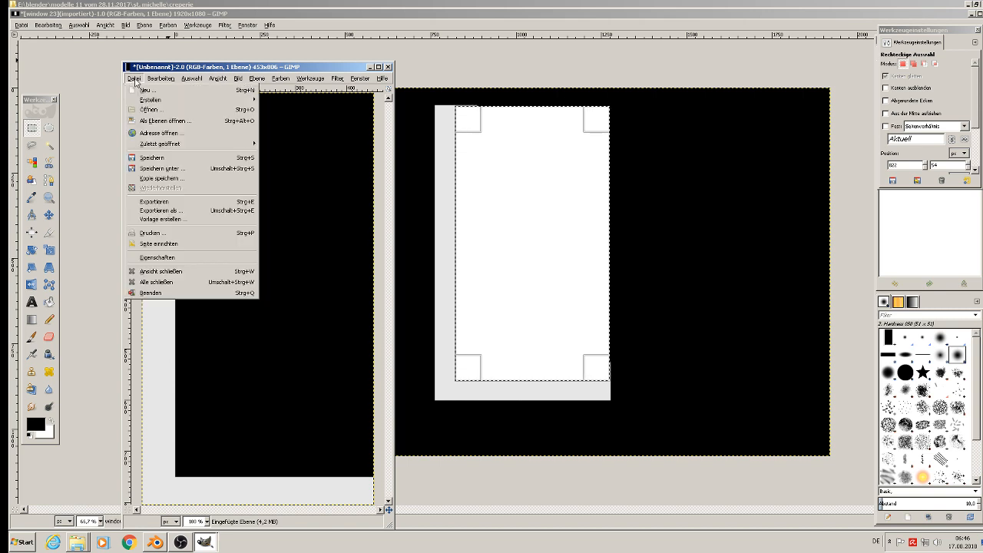
click(190, 169)
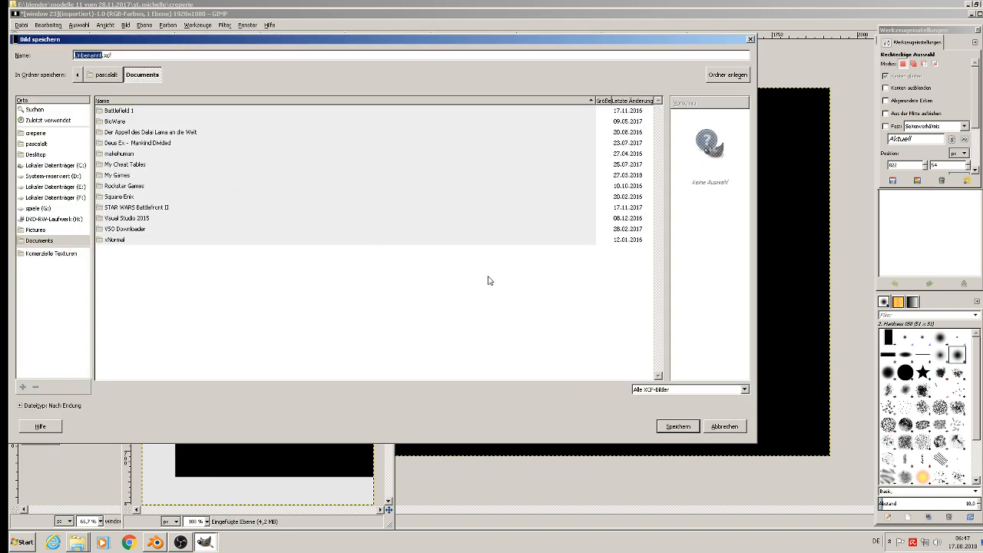
click(725, 426)
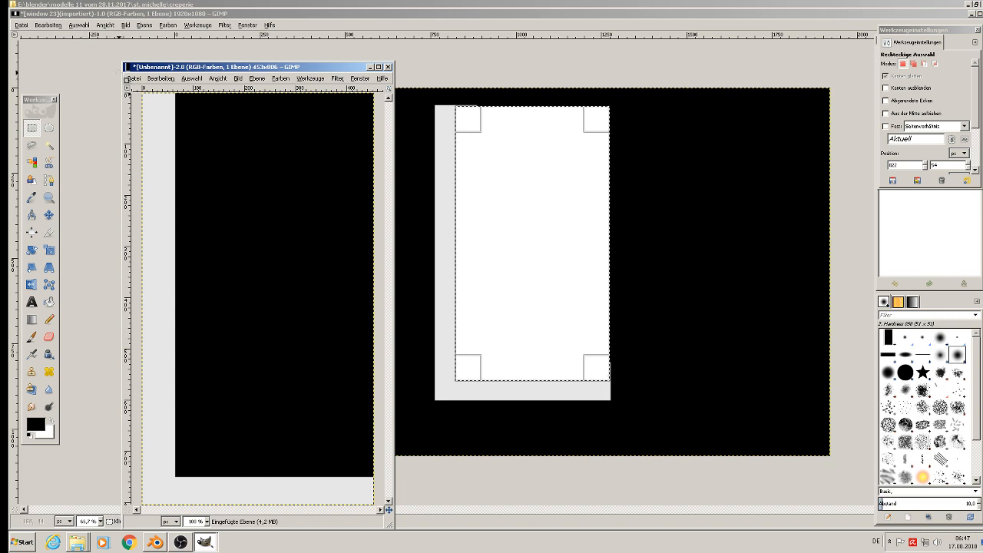
- Set up an export of the new image as "window 23.jpg" into E:\blender\modelle 11 vom 28.11.2017\st. michelle\textur
click(133, 78)
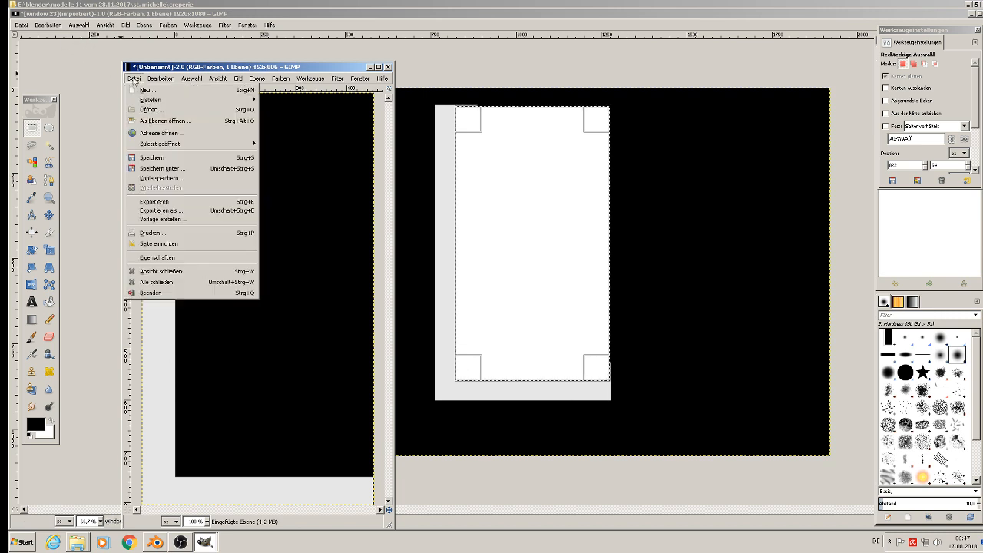
click(159, 210)
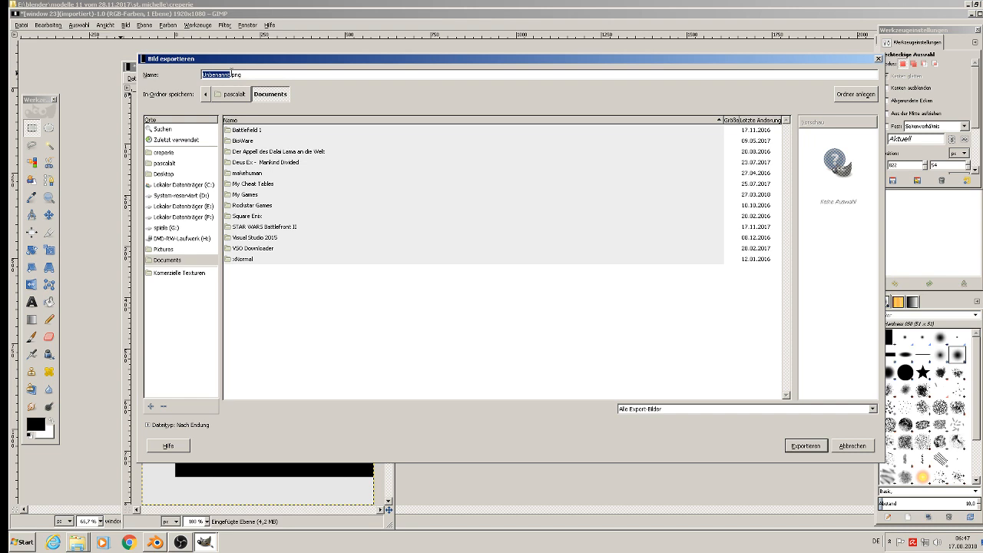
text(wol)
click(178, 367)
click(200, 212)
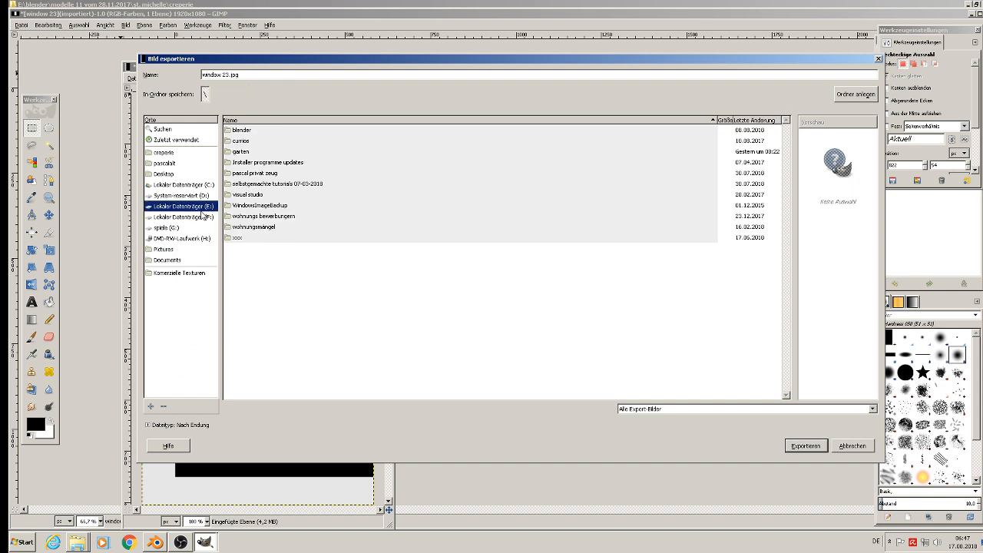
double_click(244, 129)
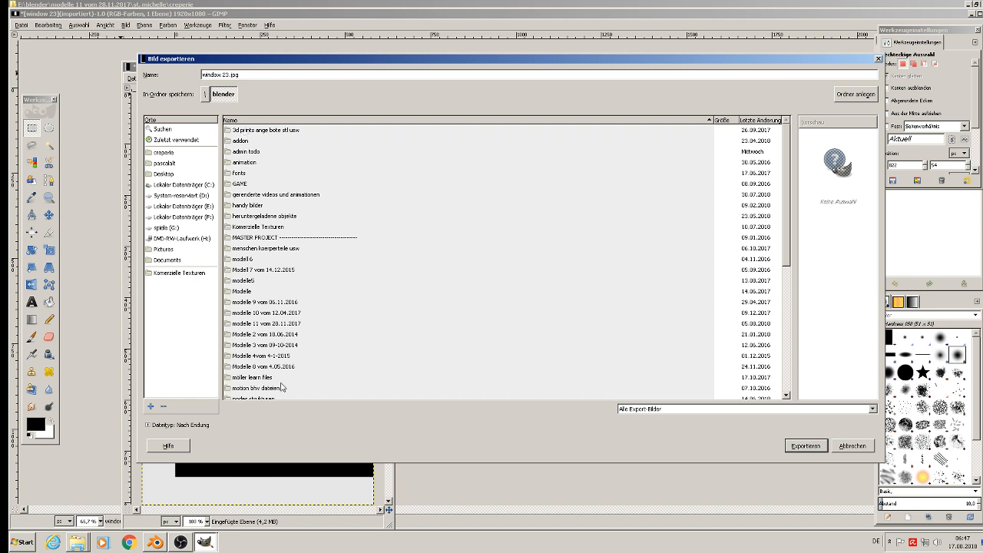
double_click(269, 323)
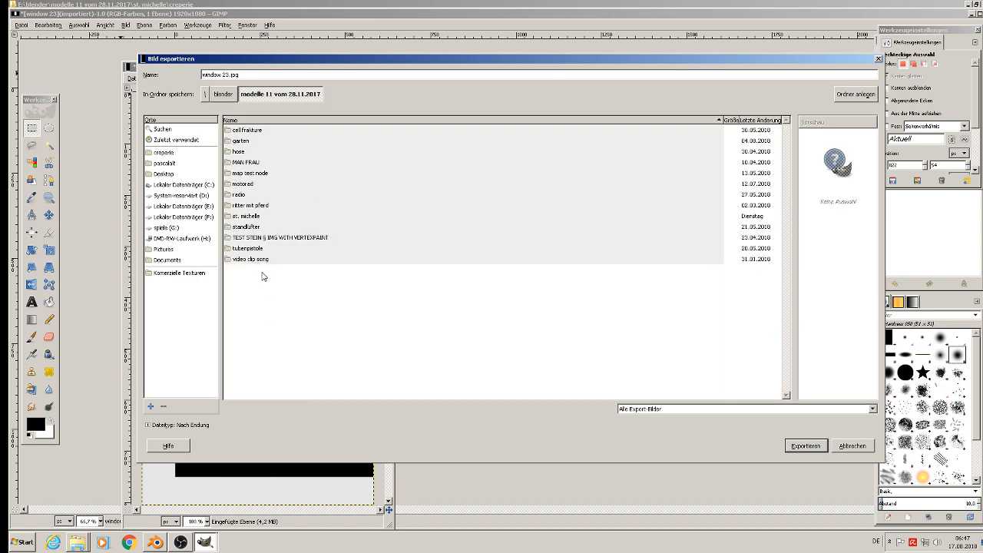
double_click(255, 216)
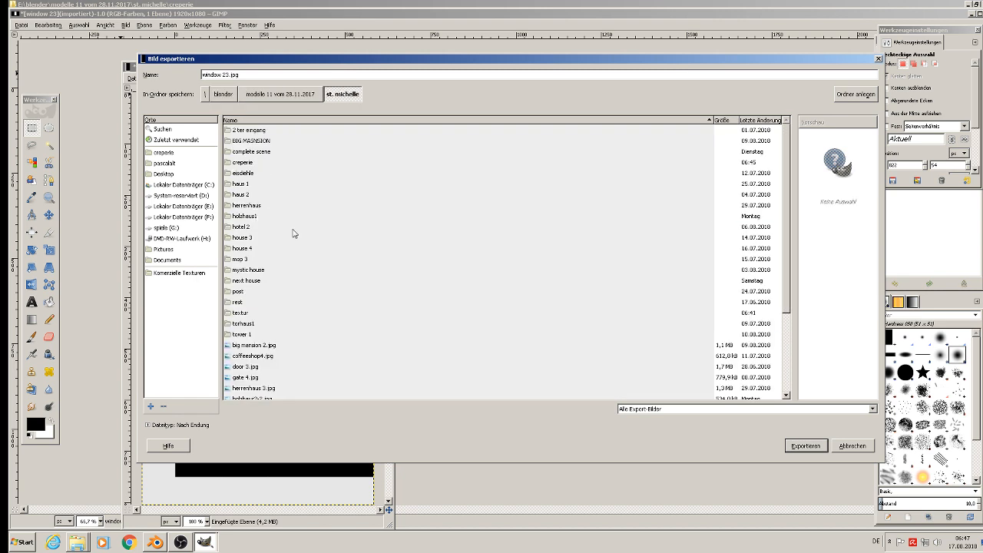
double_click(239, 314)
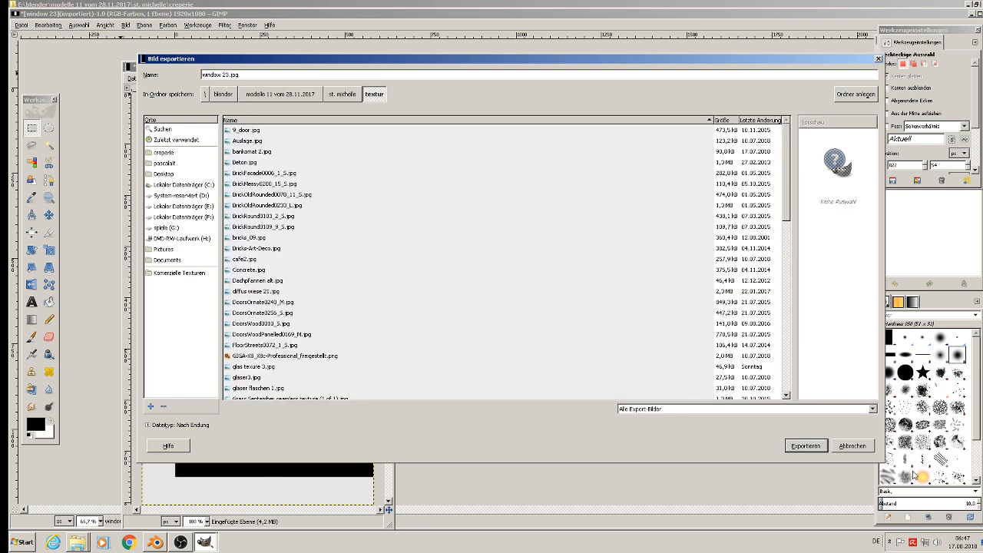
- Export the image as a JPEG at quality 100
click(806, 445)
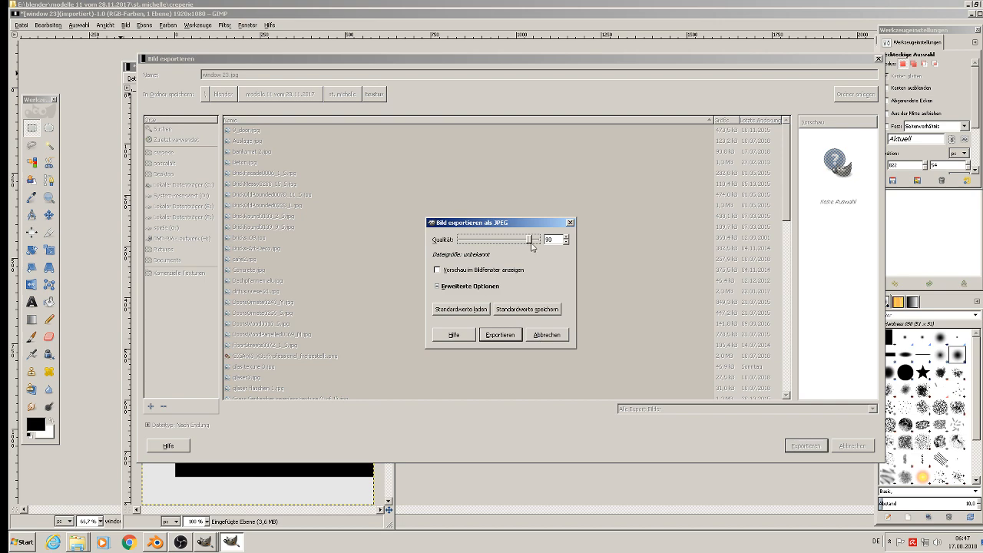
drag(532, 240, 574, 249)
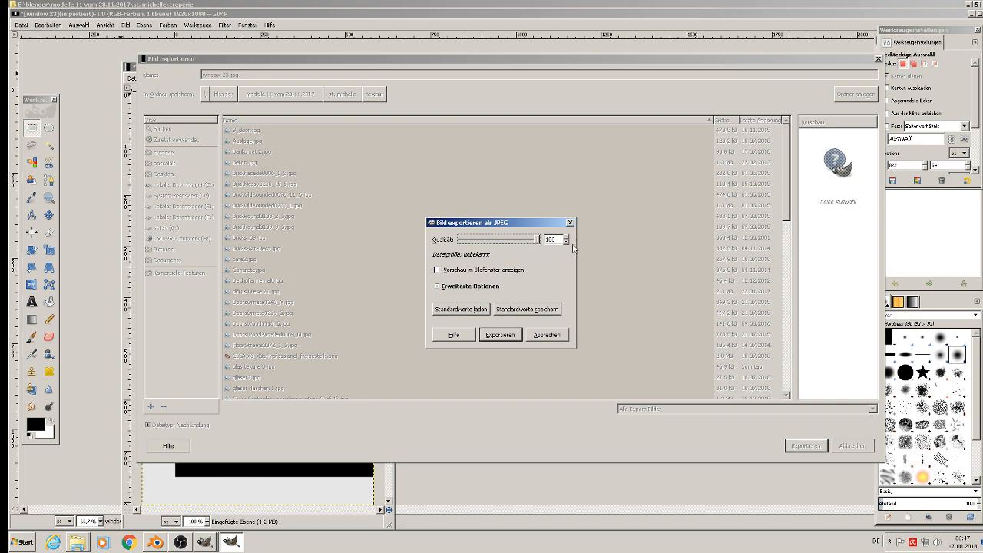
click(503, 340)
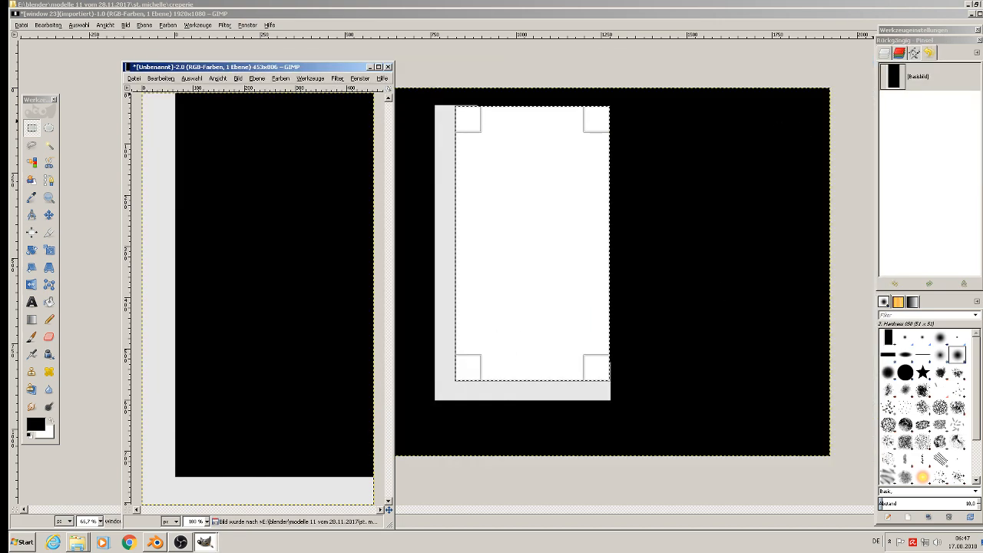
- Close the cropped image and the original window 23 image, discarding the changes, and quit GIMP
click(388, 67)
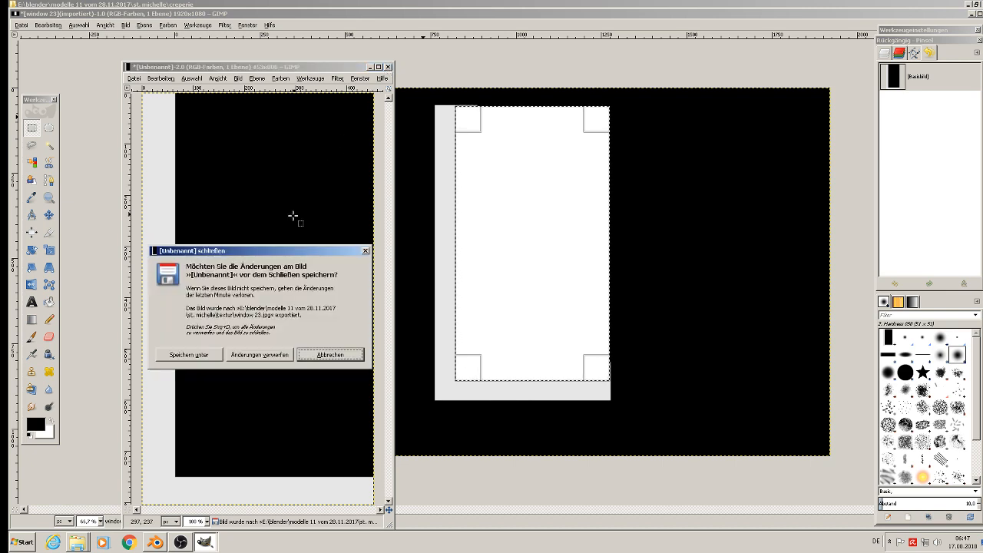
click(259, 359)
click(974, 14)
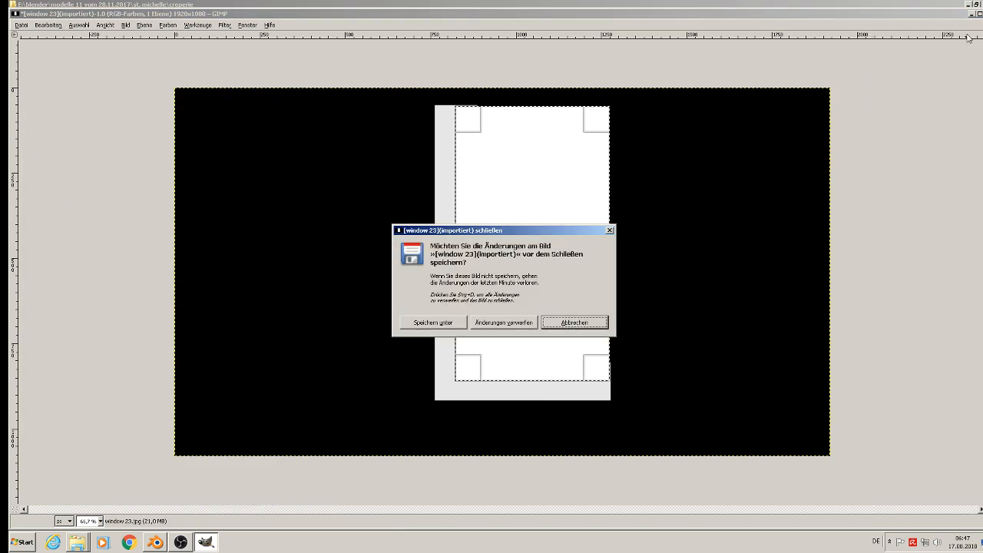
click(505, 323)
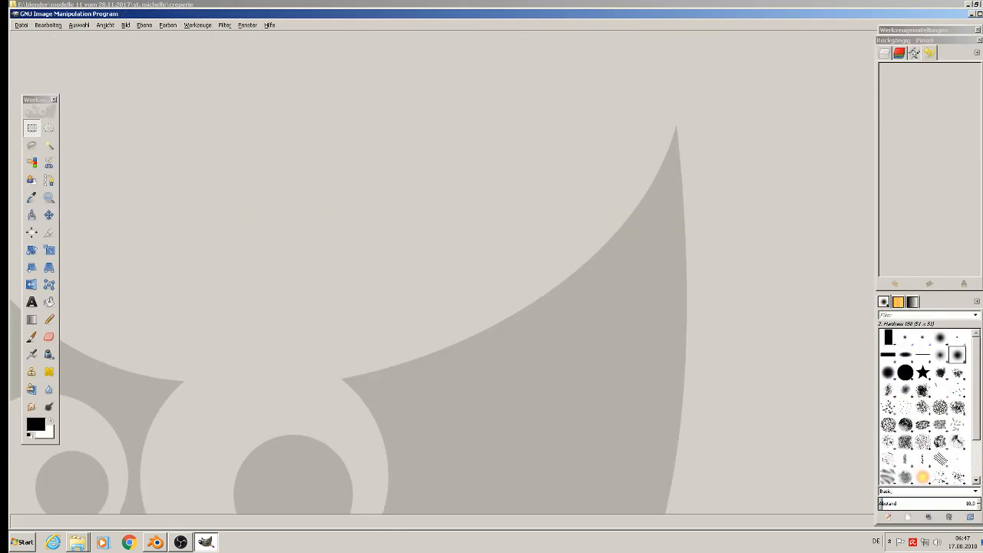
click(978, 14)
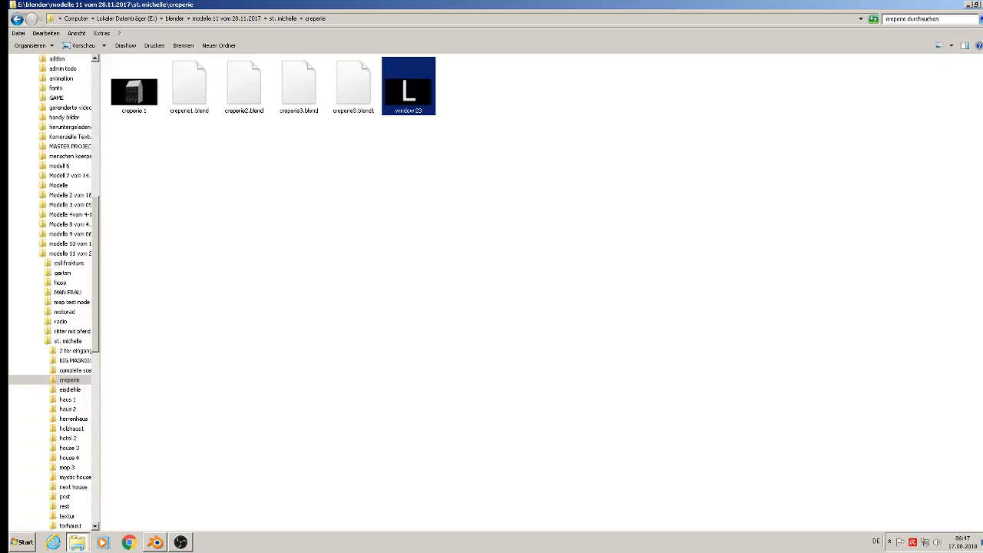
- Delete the original window 23 image from the creperie folder
right_click(421, 109)
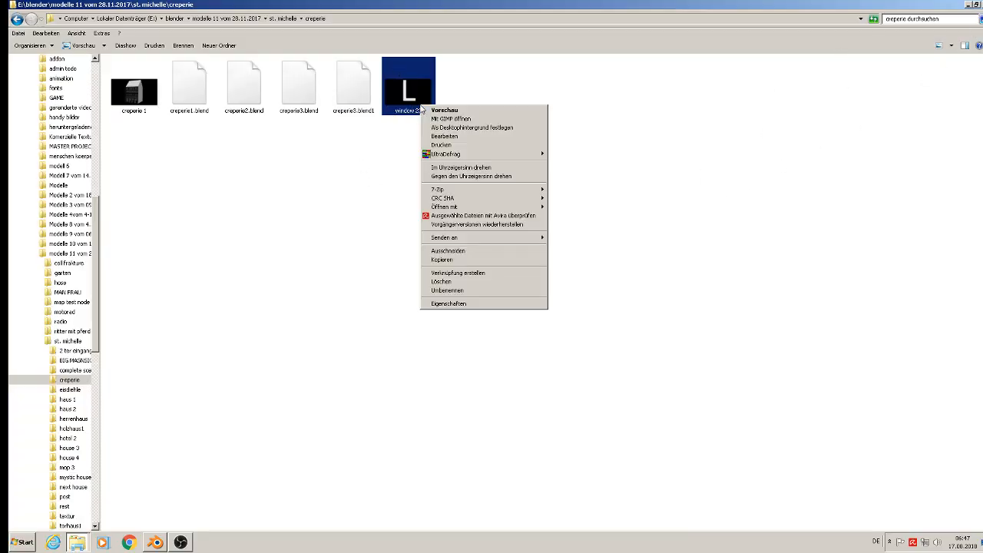
click(461, 282)
click(540, 300)
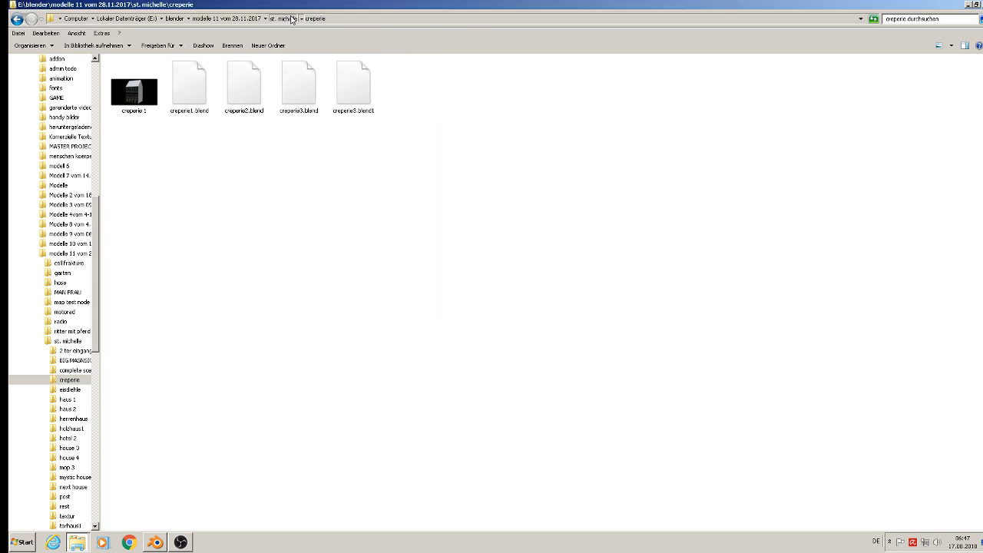
- Go to the textur folder inside st. michelle and look through its images for the exported window 23 texture
click(283, 18)
double_click(911, 453)
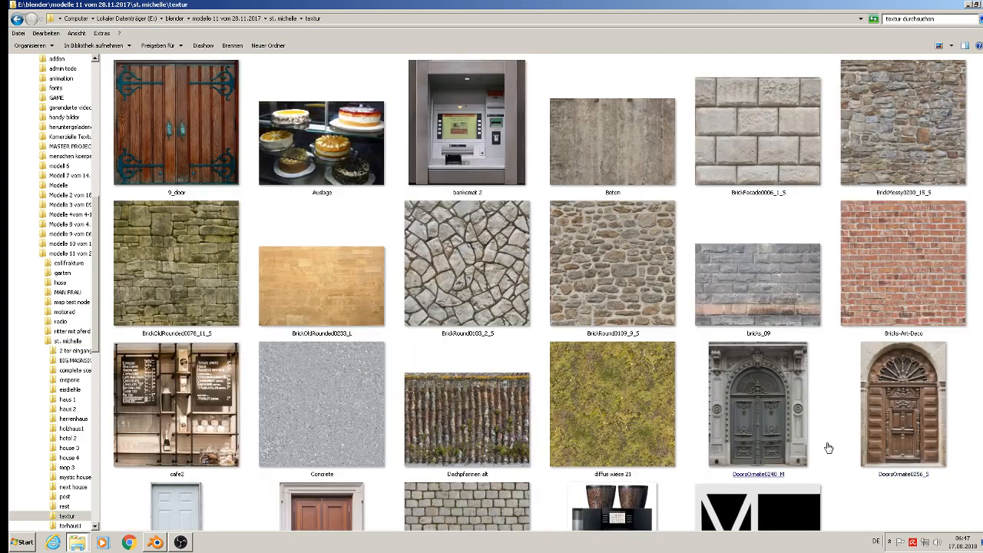
scroll(827, 450, down, 10)
scroll(830, 447, up, 3)
scroll(830, 447, up, 3)
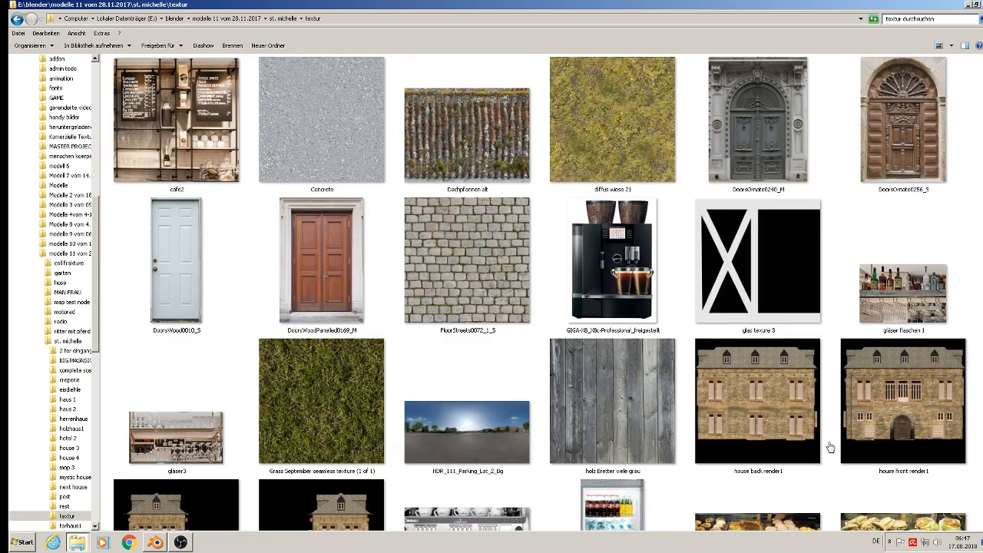
scroll(763, 304, down, 5)
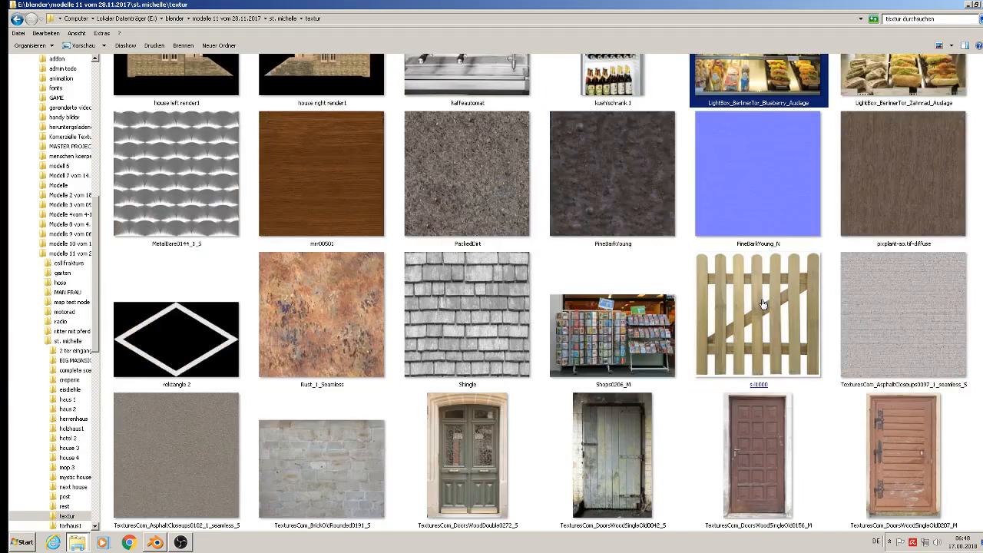
scroll(835, 382, down, 4)
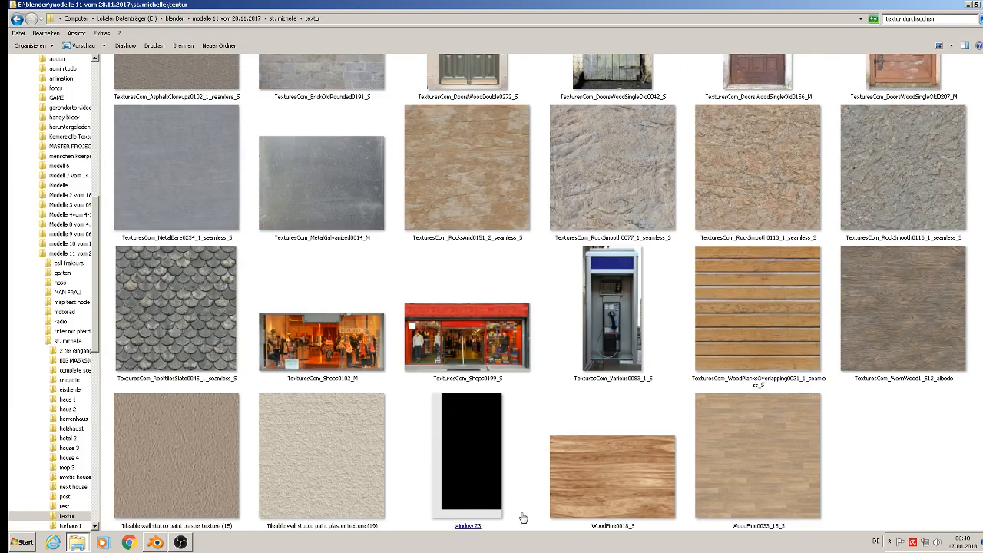
- Switch to Blender and delete the L text object
click(156, 543)
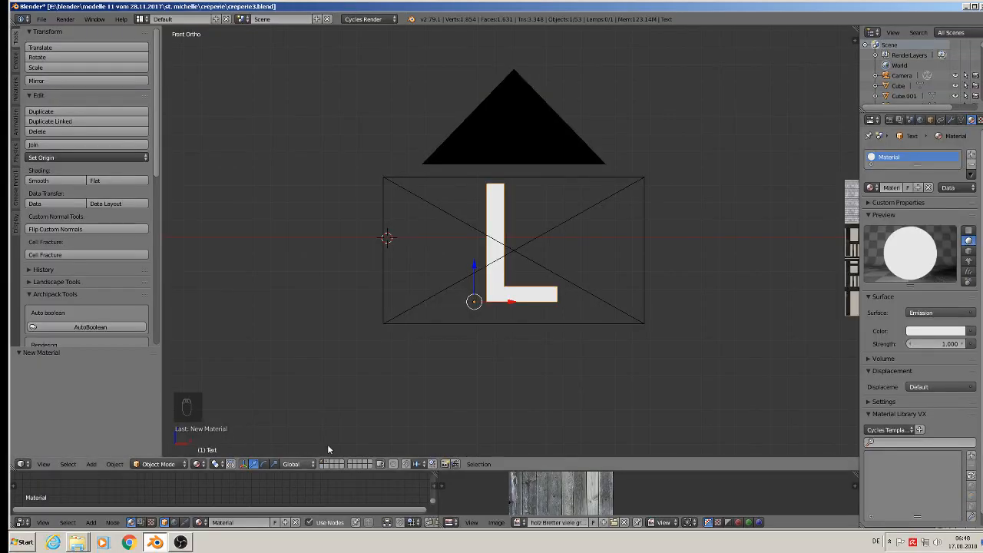
scroll(634, 277, down, 2)
key(x)
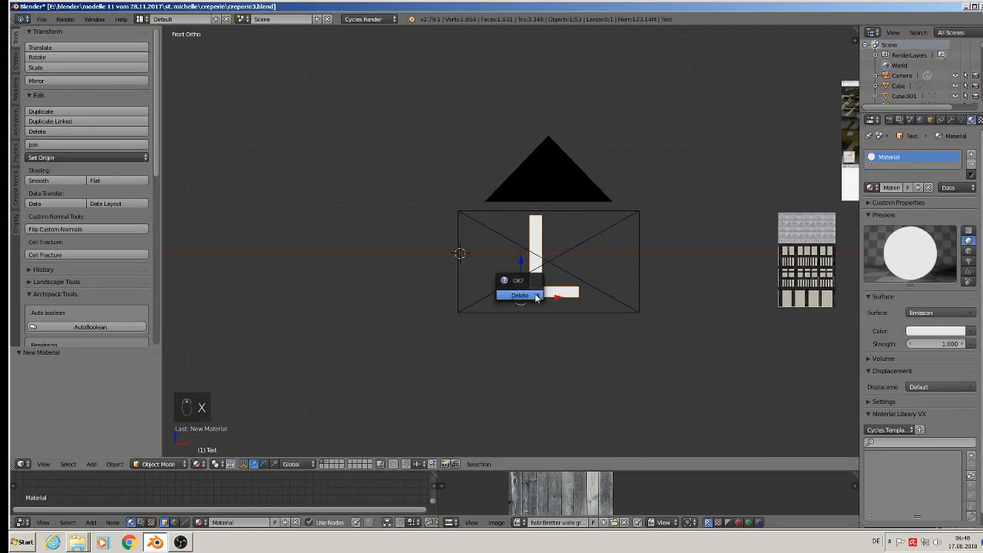
click(538, 292)
shift+middle_drag(794, 257, 452, 231)
scroll(476, 230, up, 10)
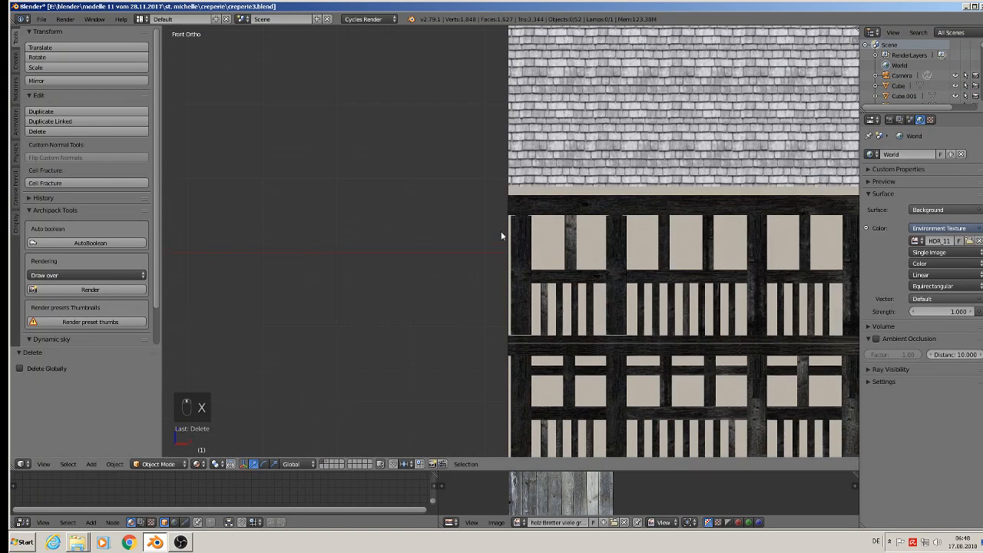
right_click(568, 231)
key(Tab)
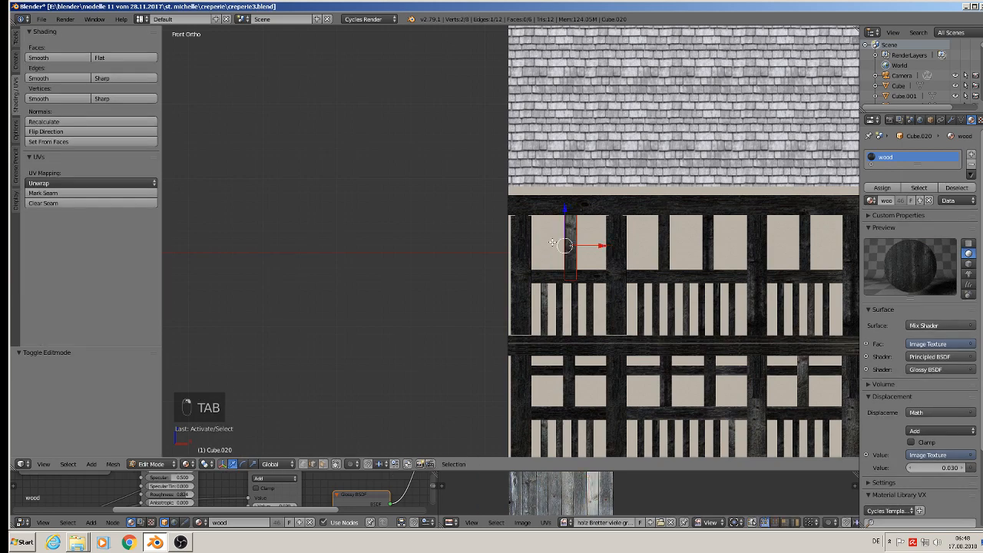
key(Tab)
- Edit the building body in face select mode and select the leftmost panel face of the top storey's front
right_click(550, 244)
key(Tab)
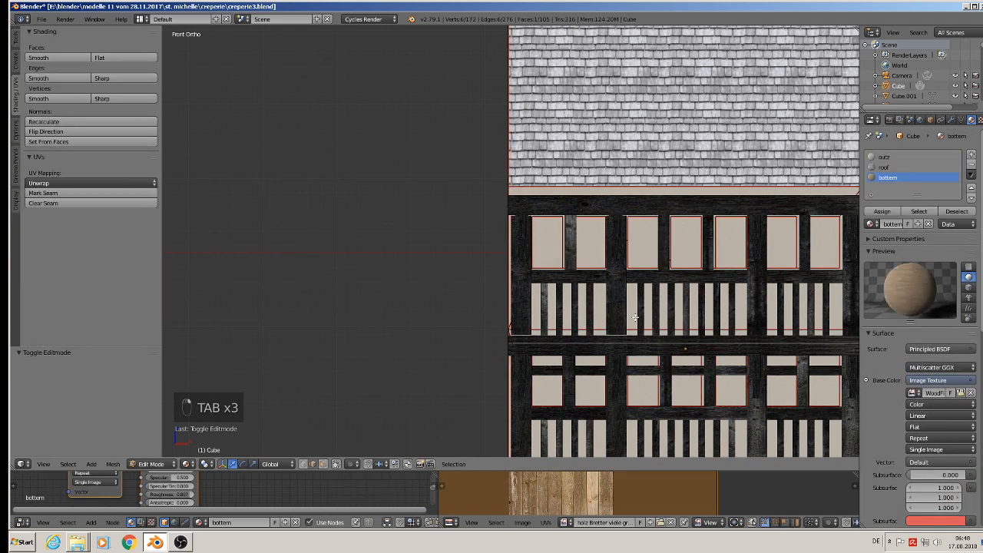
shift+middle_drag(635, 317, 386, 283)
scroll(421, 281, up, 2)
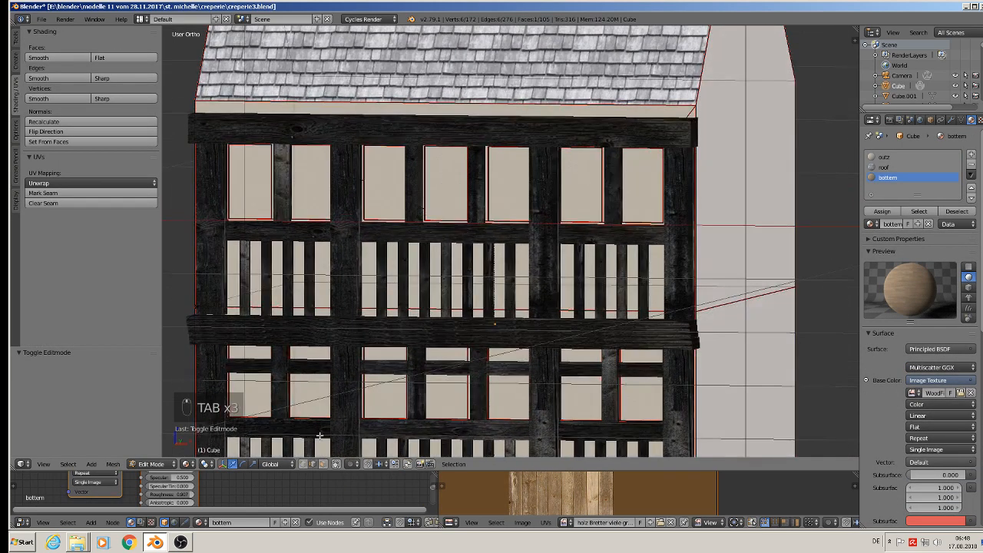
click(323, 464)
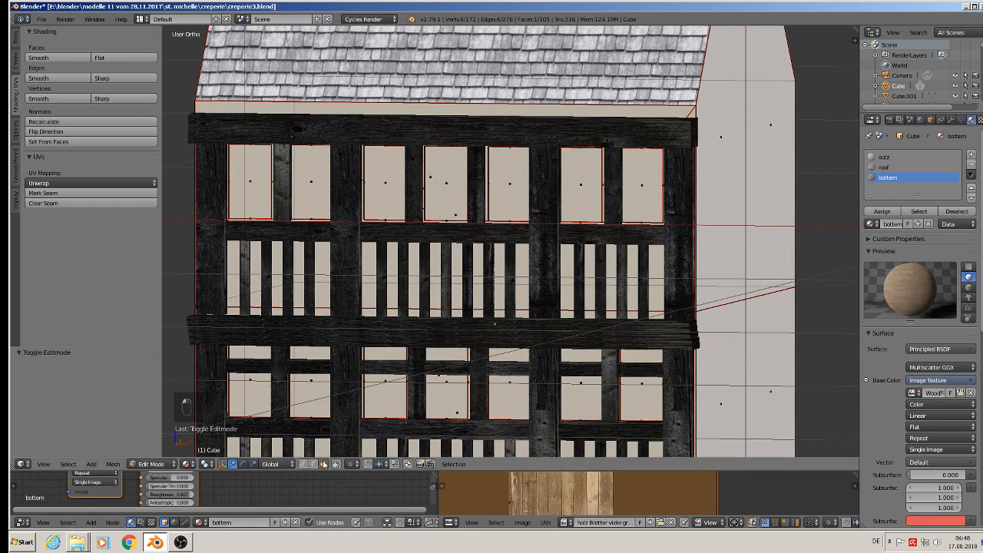
right_click(243, 182)
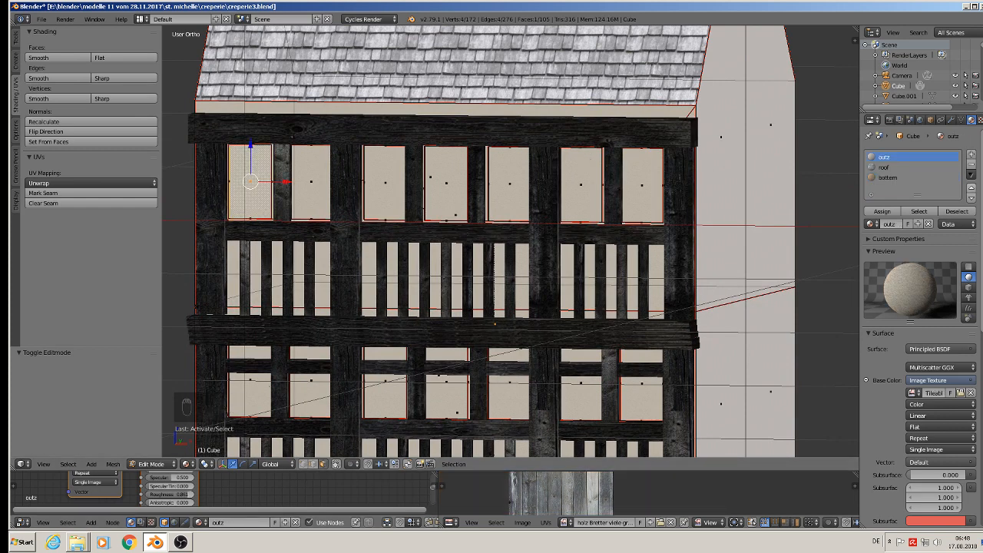
- Add a new material named "window" to the building body and set its surface shader to Principled BSDF
click(970, 153)
click(904, 224)
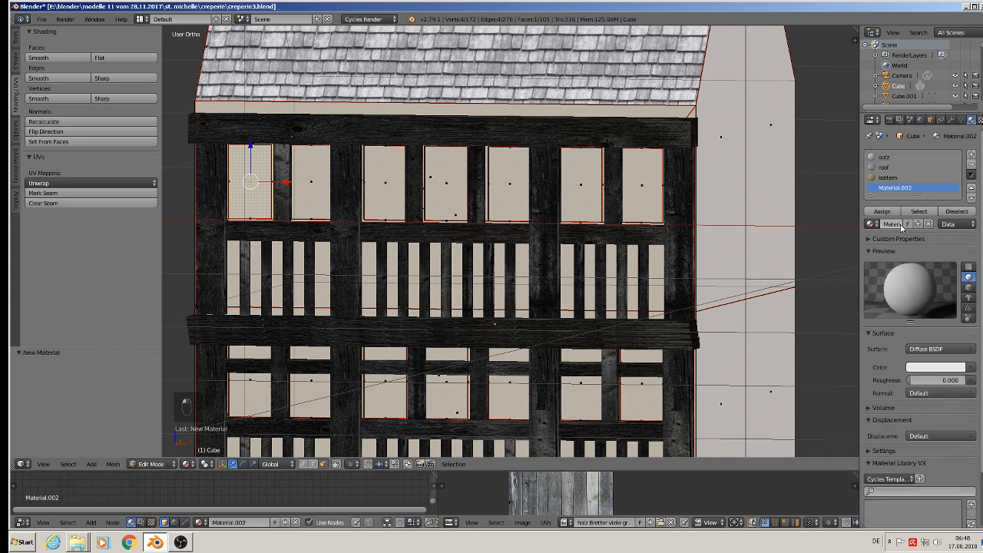
click(891, 223)
text(window)
key(Return)
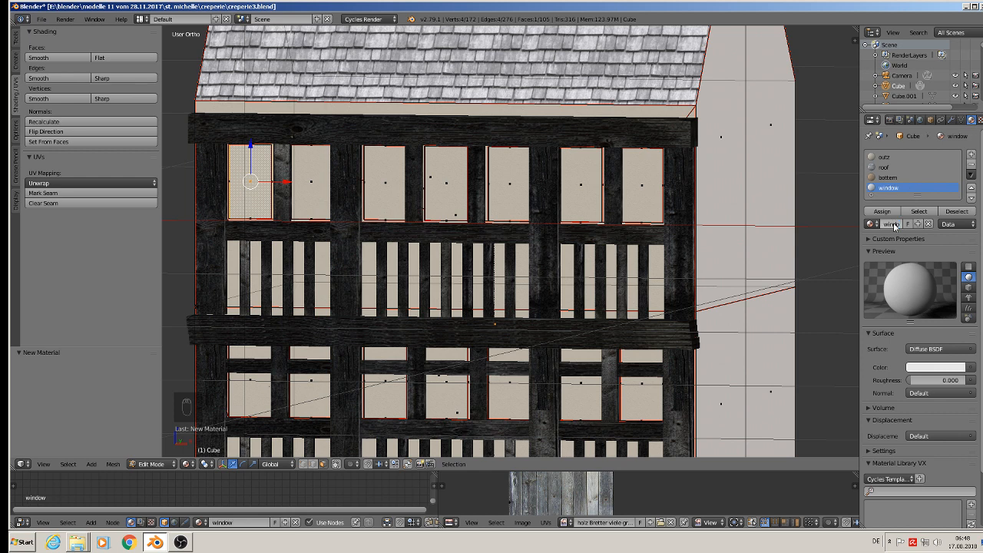
click(935, 348)
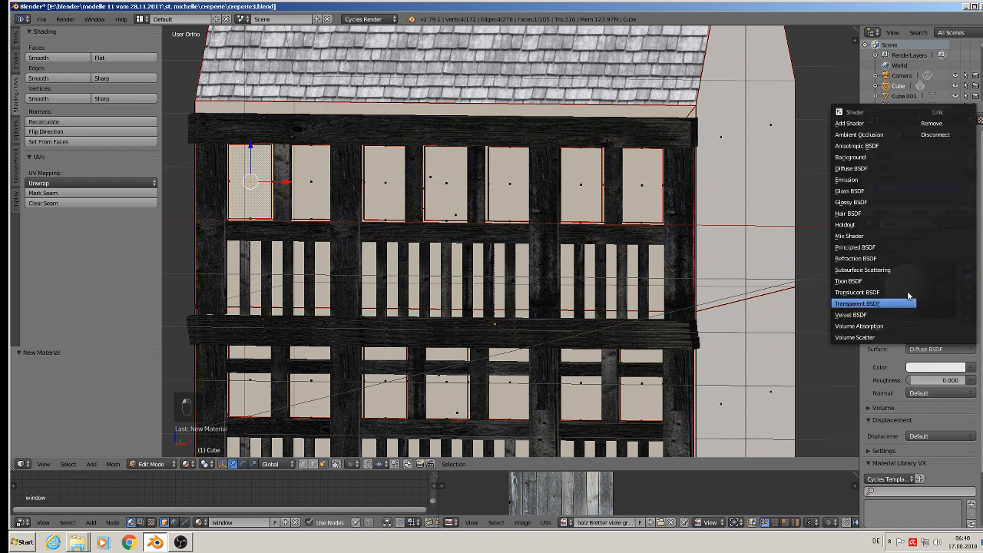
click(870, 247)
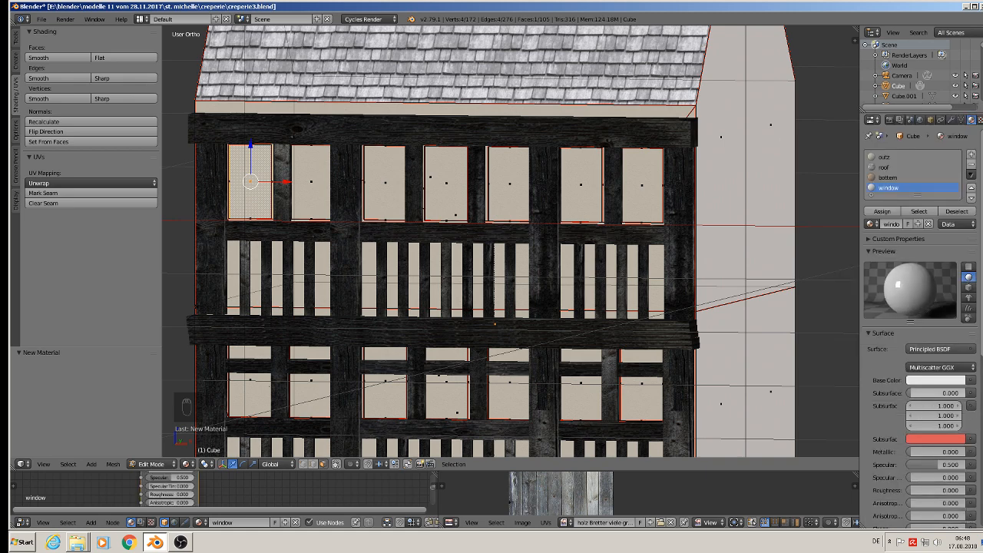
scroll(945, 346, down, 2)
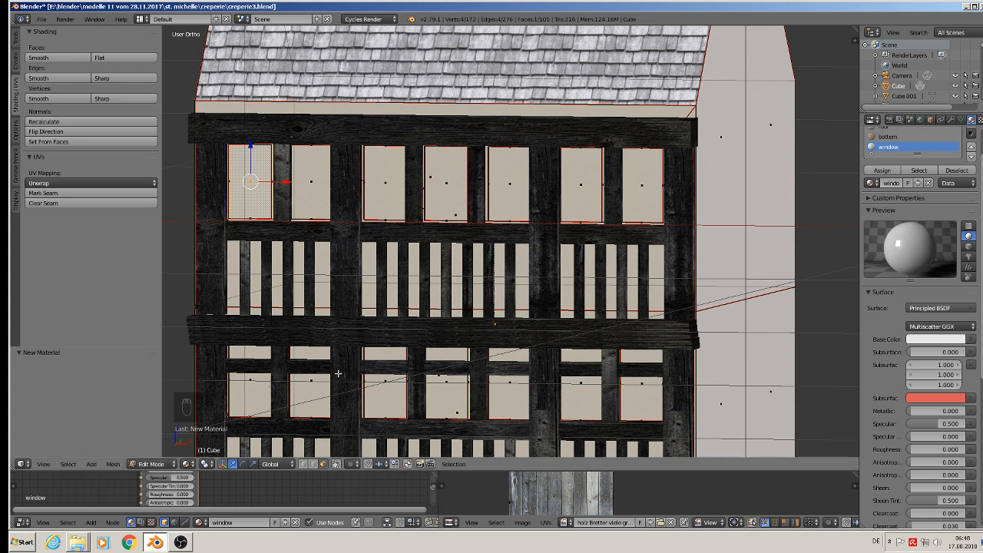
- Add the other six window panel faces of the top storey's front to the selection
scroll(319, 307, down, 3)
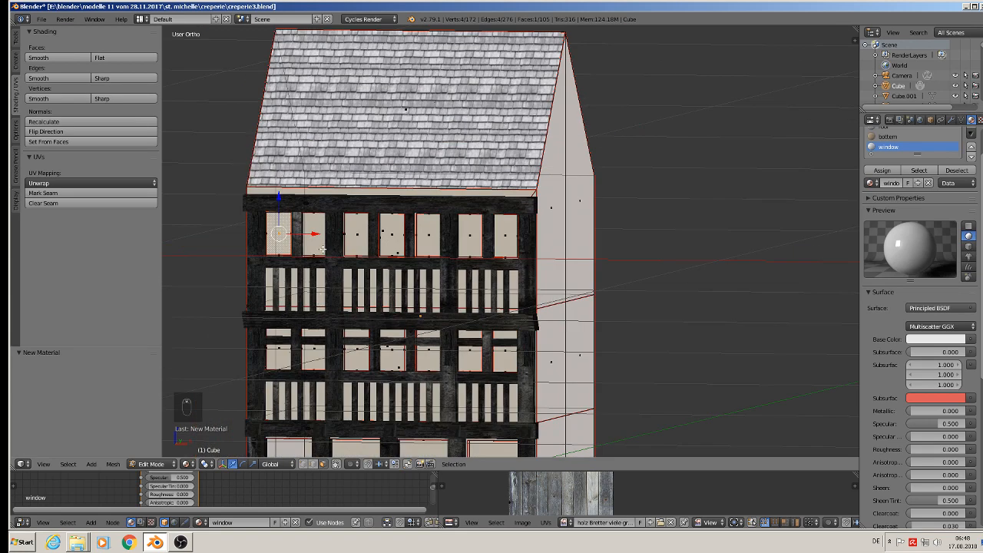
shift+right_click(312, 233)
shift+right_click(357, 235)
shift+right_click(391, 235)
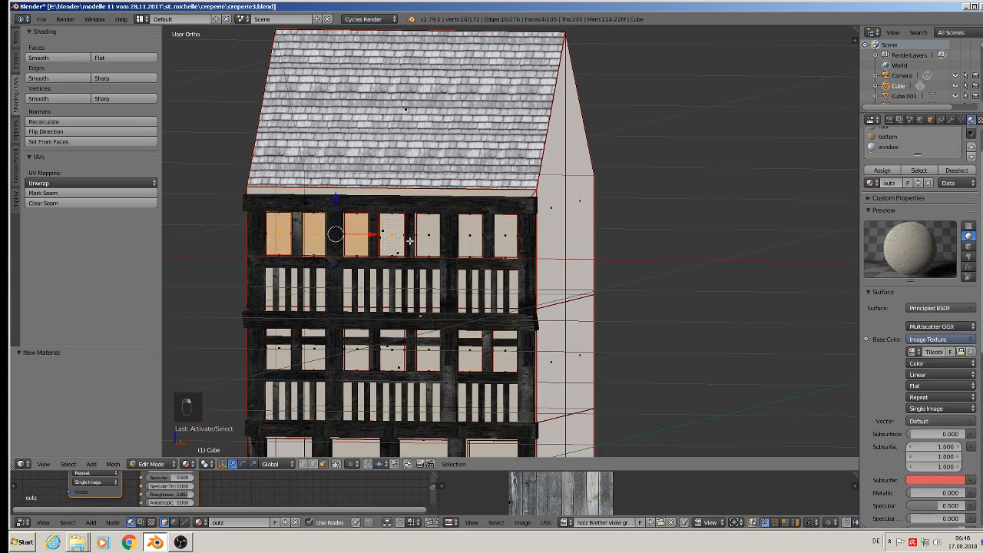
shift+right_click(427, 236)
shift+right_click(463, 232)
shift+right_click(508, 237)
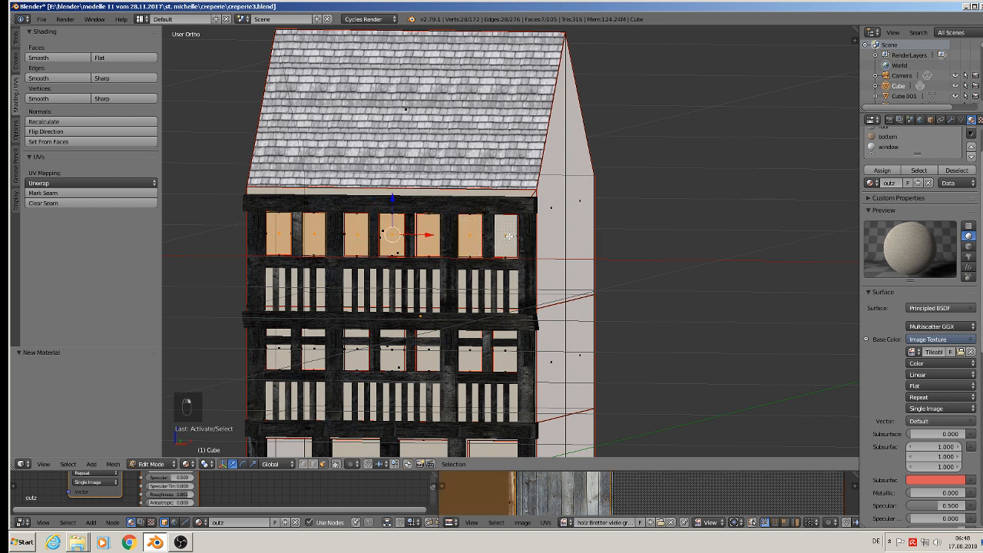
- Extend the selection with the seven window panel faces on the front of the storey below
shift+right_click(504, 355)
shift+right_click(467, 357)
shift+right_click(420, 355)
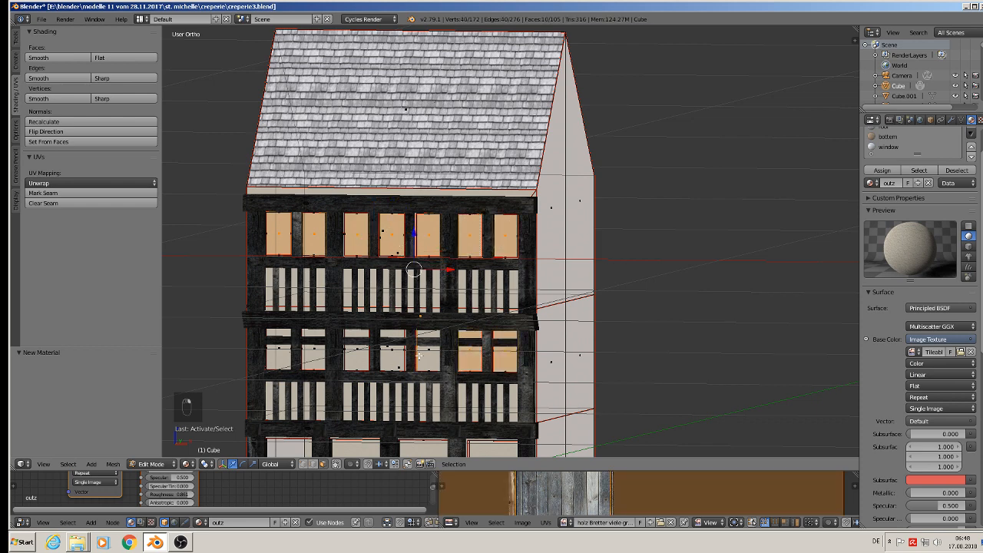
shift+right_click(388, 352)
shift+right_click(357, 350)
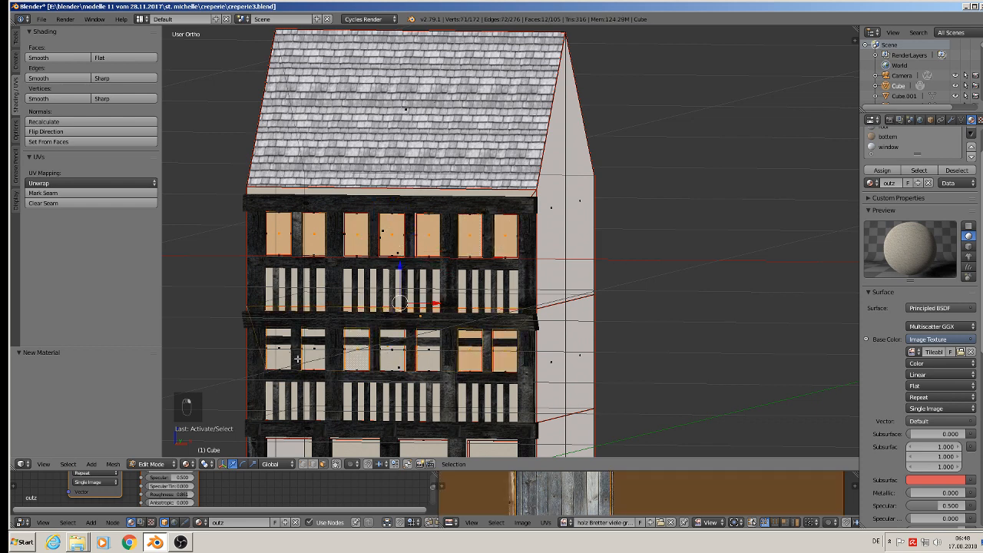
shift+right_click(311, 351)
shift+right_click(281, 353)
middle_drag(323, 373, 366, 372)
key(KP_1)
scroll(414, 345, up, 3)
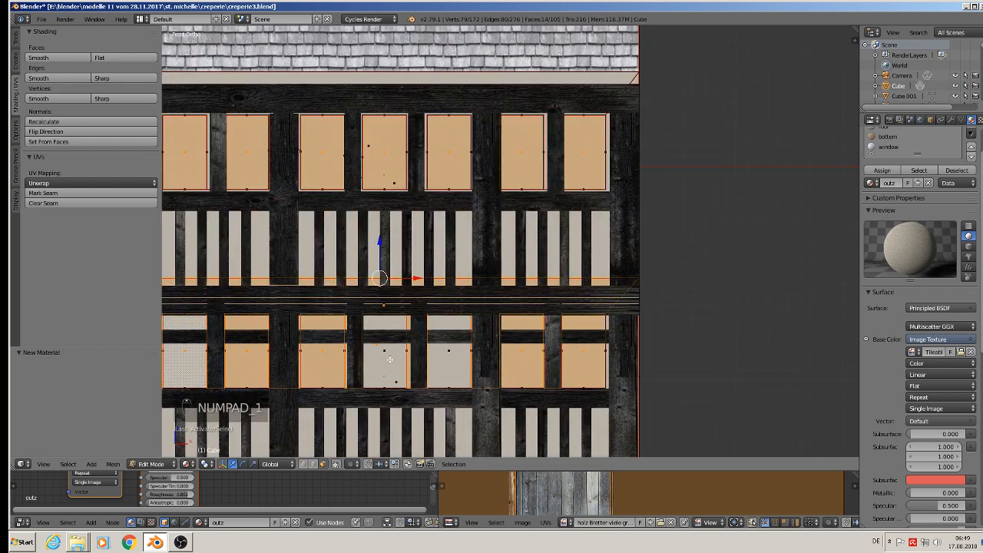
shift+right_click(388, 357)
shift+right_click(450, 353)
- Assign the window material to the selected faces, UV-map them with Project From View from the front, and return to Object Mode
middle_drag(449, 354, 605, 332)
scroll(565, 361, down, 7)
middle_drag(560, 364, 446, 348)
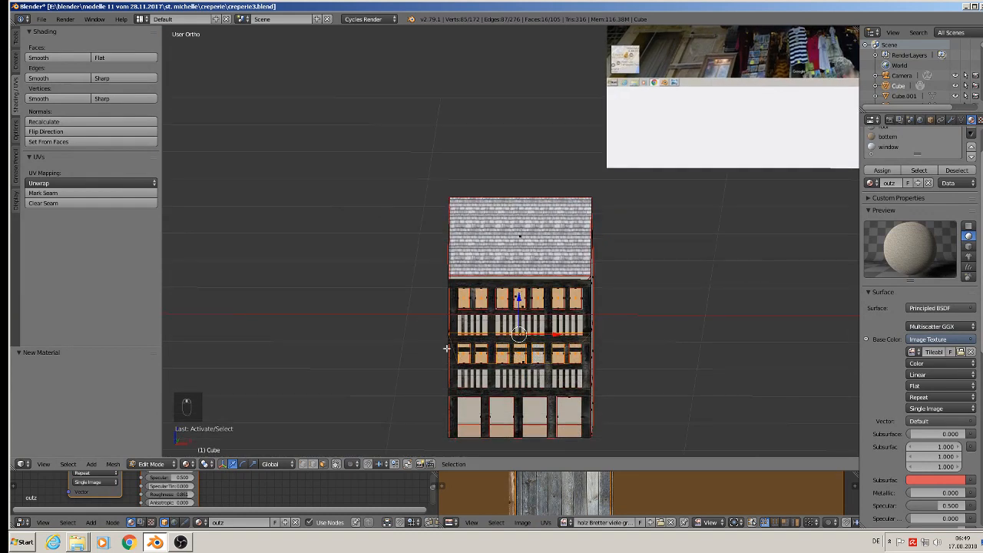
key(KP_1)
scroll(548, 375, up, 3)
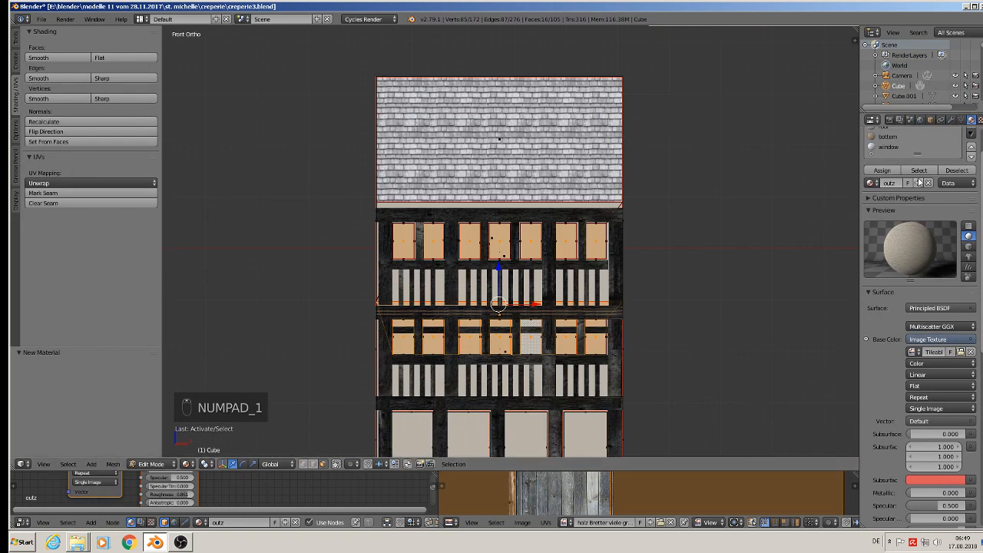
click(879, 147)
click(882, 170)
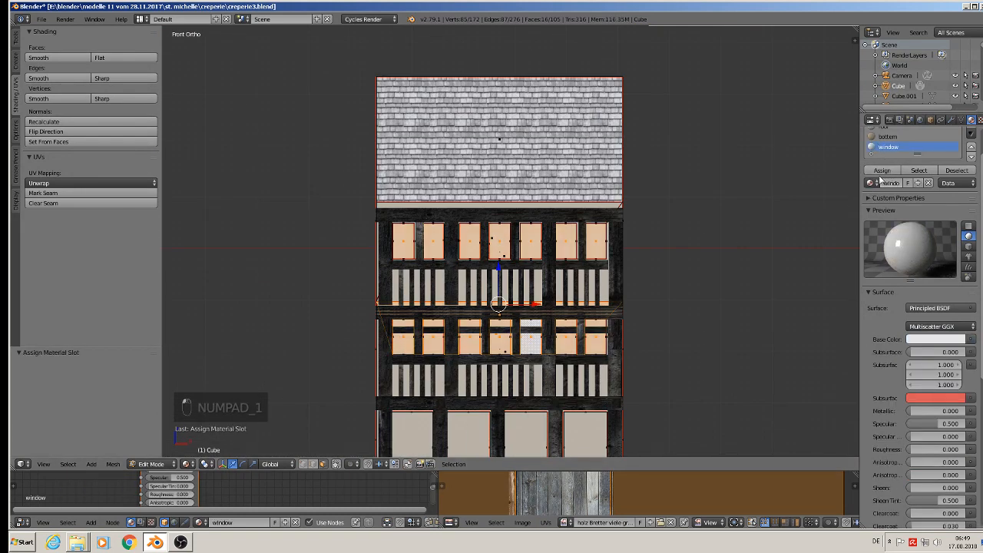
key(u)
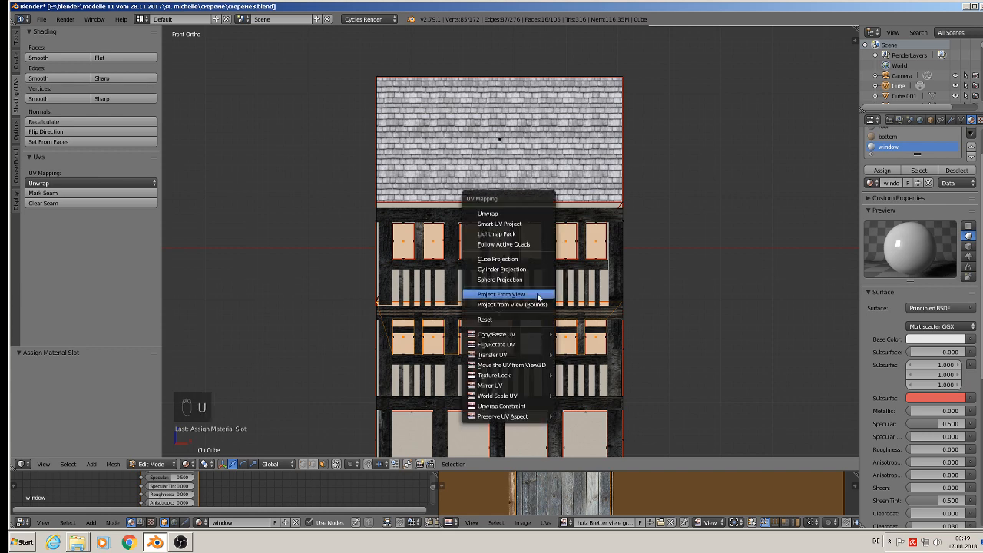
click(526, 297)
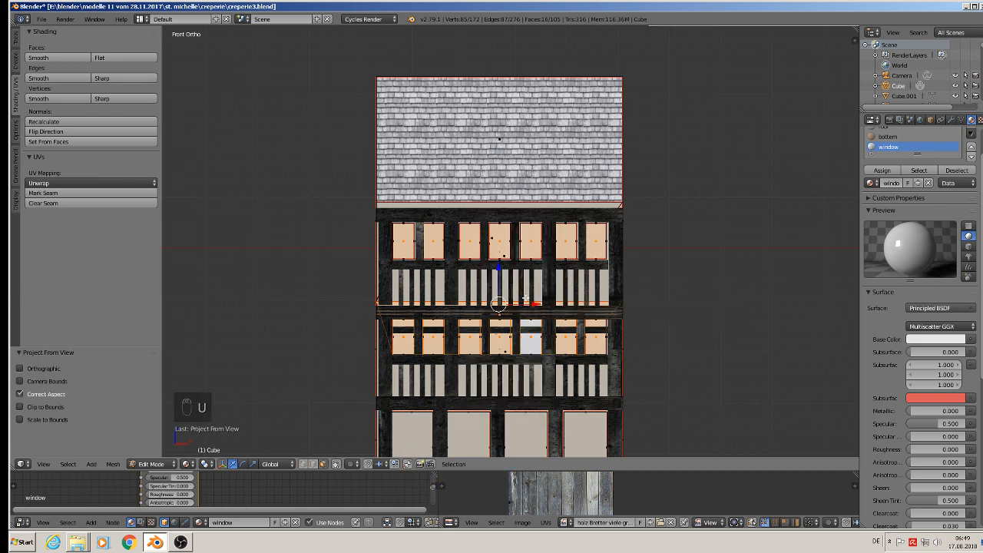
key(Tab)
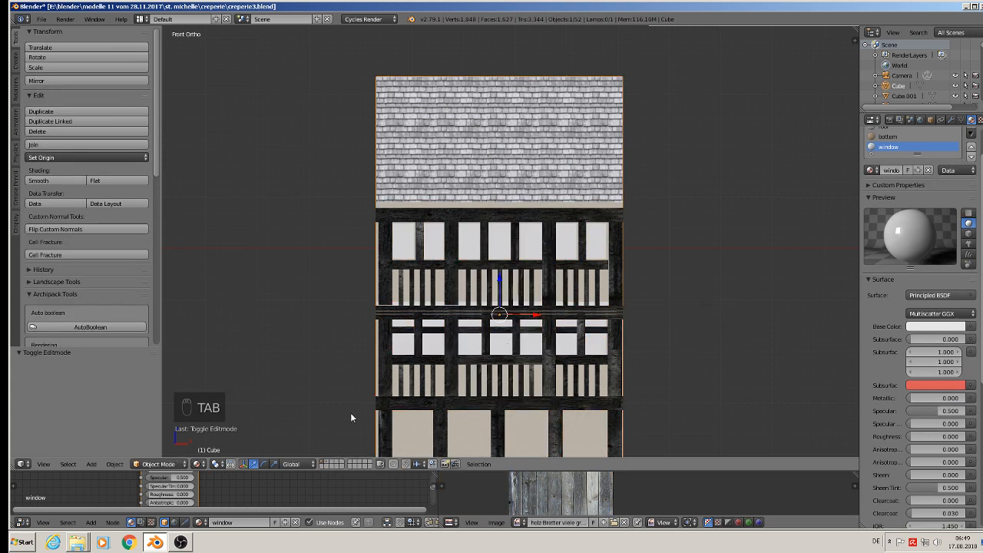
- Enlarge the node editor and move the Material Output node well away from the Principled BSDF node
drag(281, 472, 355, 250)
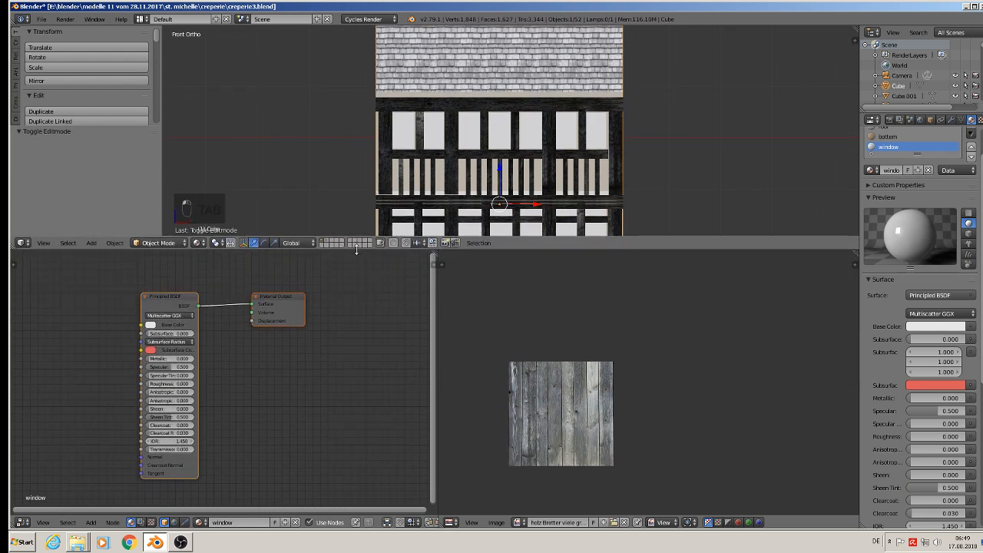
drag(434, 359, 730, 395)
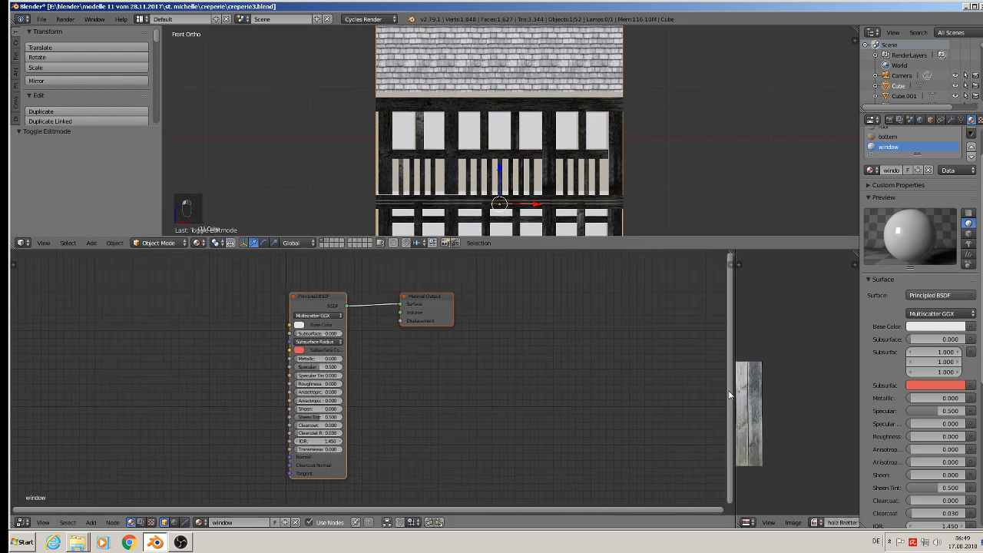
drag(432, 313, 653, 309)
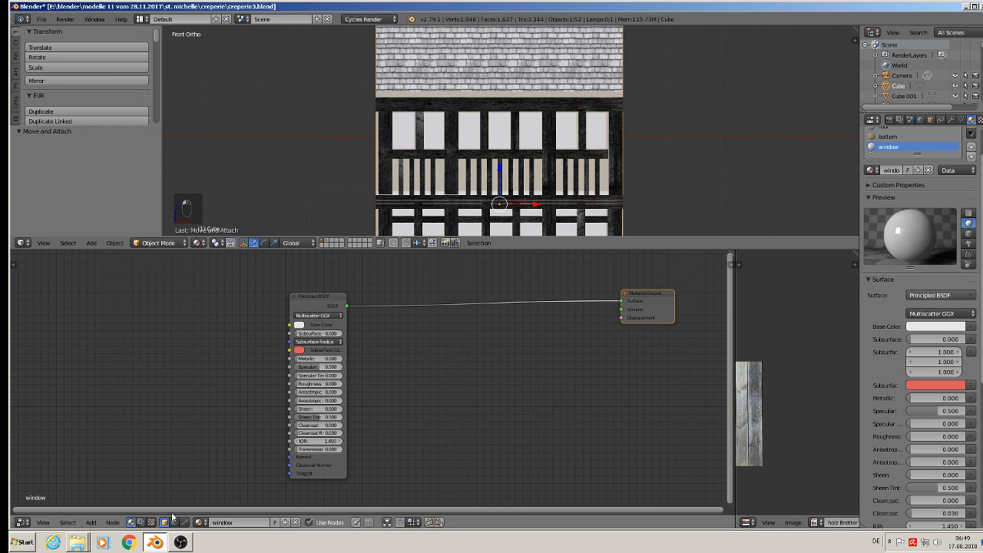
- Add a Glass BSDF node between the Principled BSDF and Material Output nodes, below their connection
click(92, 525)
mouse_move(115, 470)
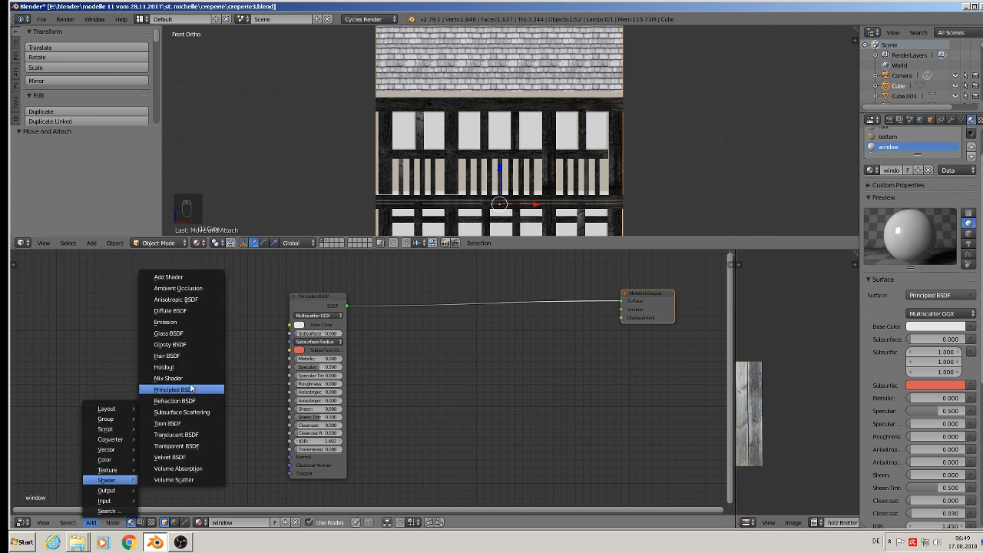
click(168, 333)
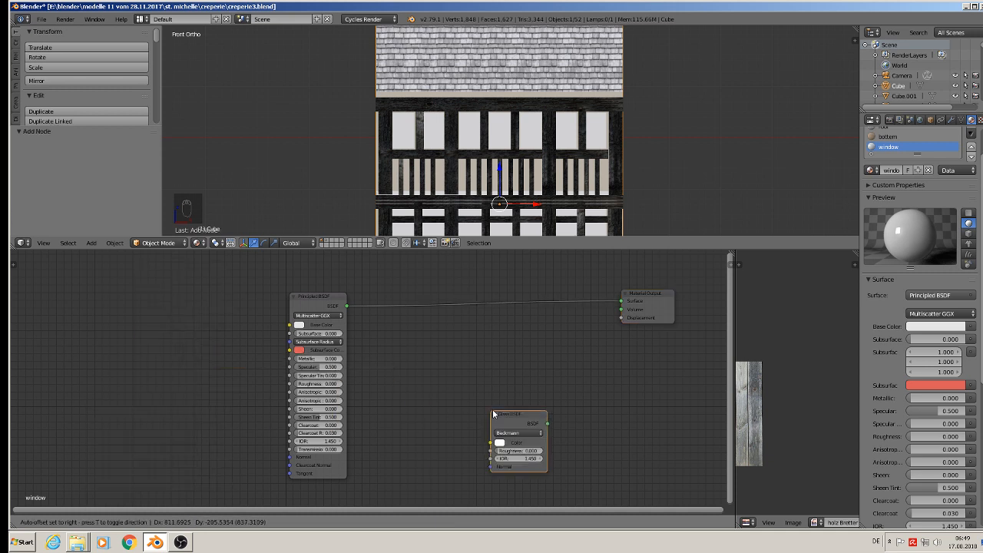
click(395, 366)
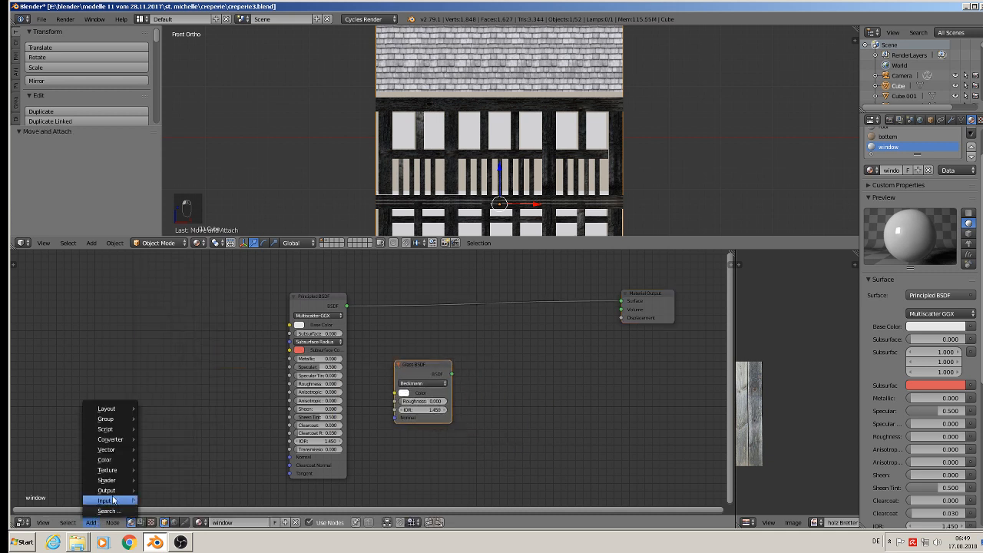
- Insert a Mix Shader between the Principled BSDF and the Material Output, and move the Glass BSDF node lower
mouse_move(120, 484)
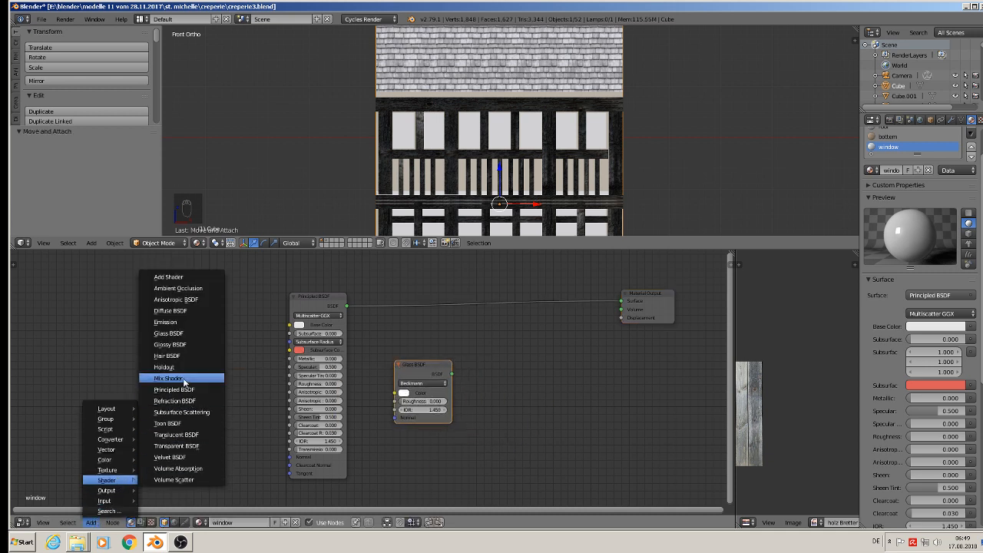
click(169, 378)
click(520, 293)
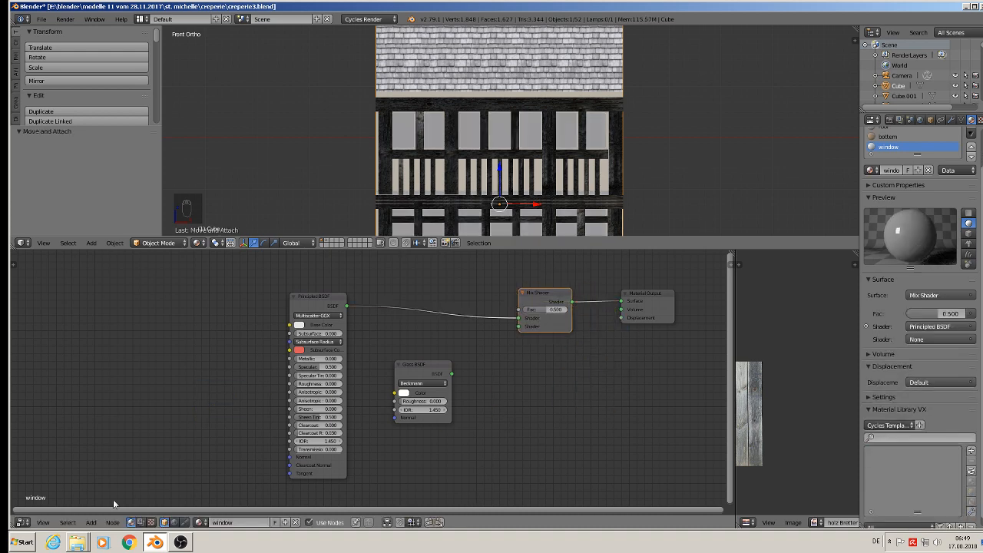
drag(421, 366, 405, 406)
- Add a Transparent BSDF node directly below the Glass BSDF node
middle_drag(490, 449, 383, 380)
click(91, 522)
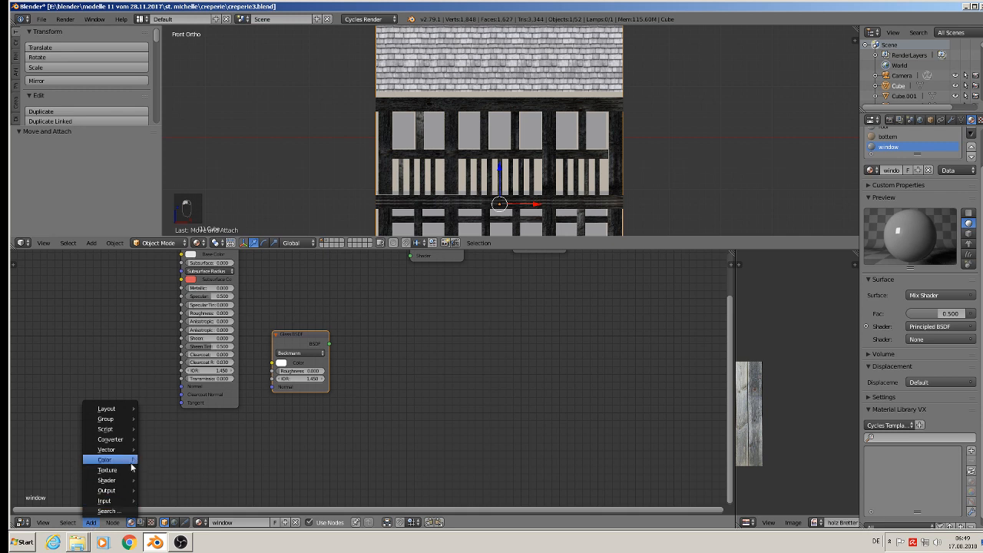
mouse_move(113, 482)
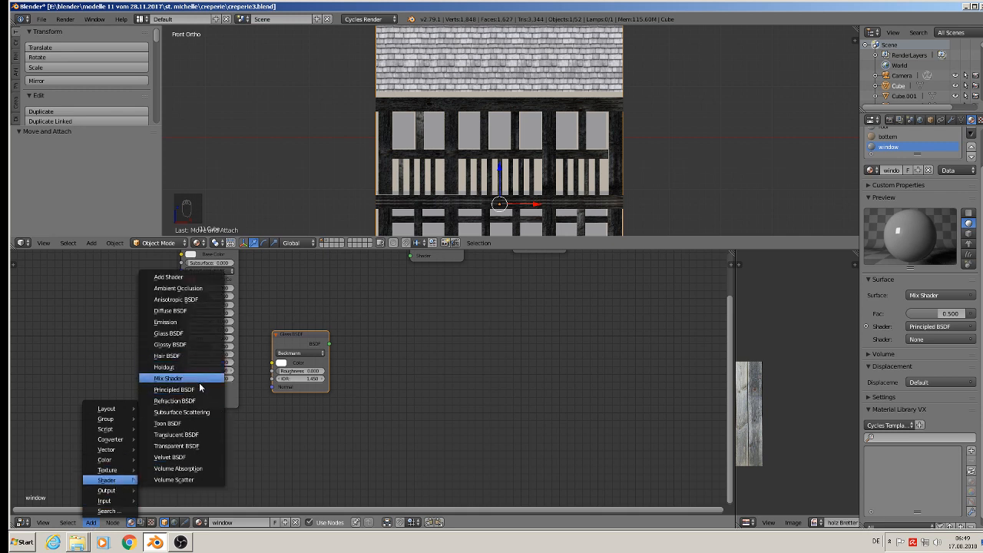
click(192, 446)
click(276, 408)
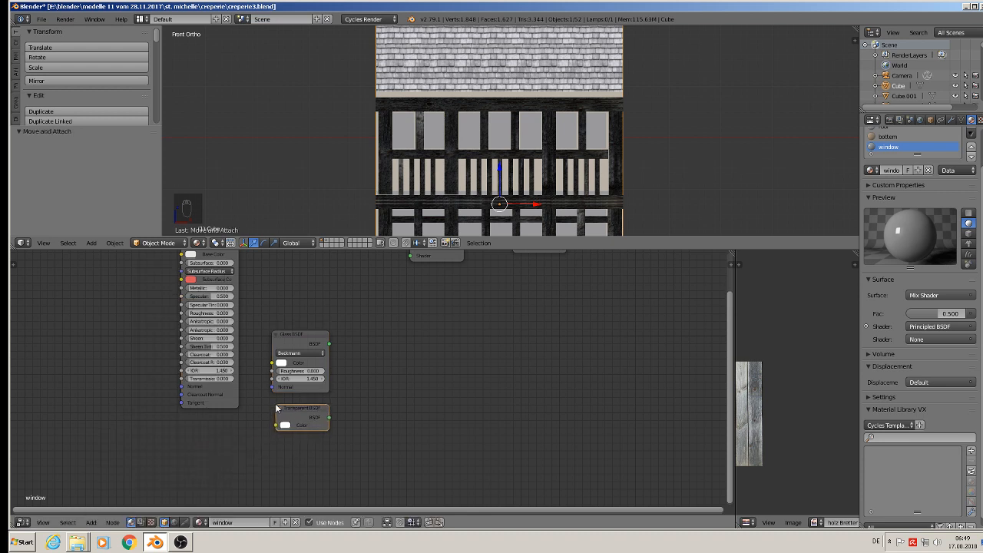
- Add a Light Path input node directly above the Glass BSDF node
click(91, 522)
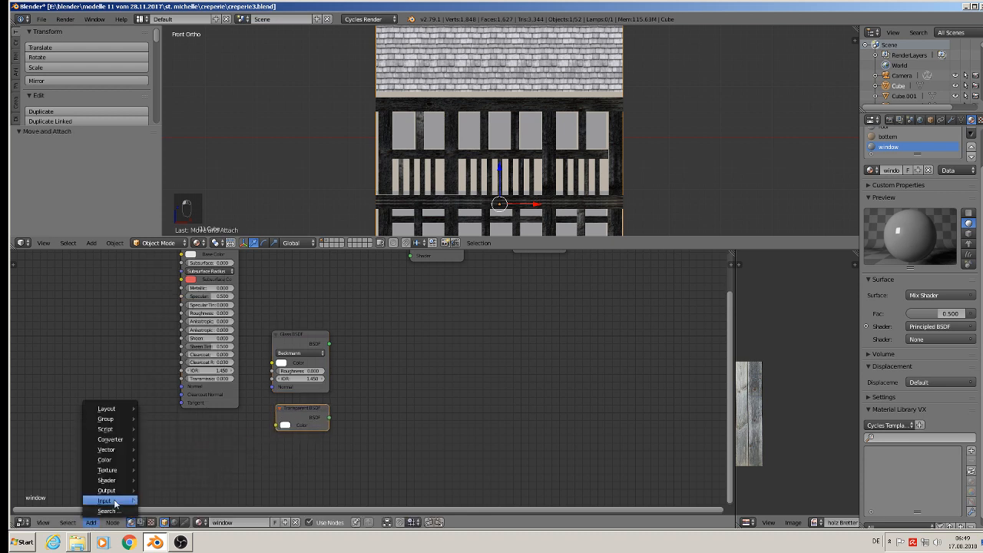
mouse_move(115, 502)
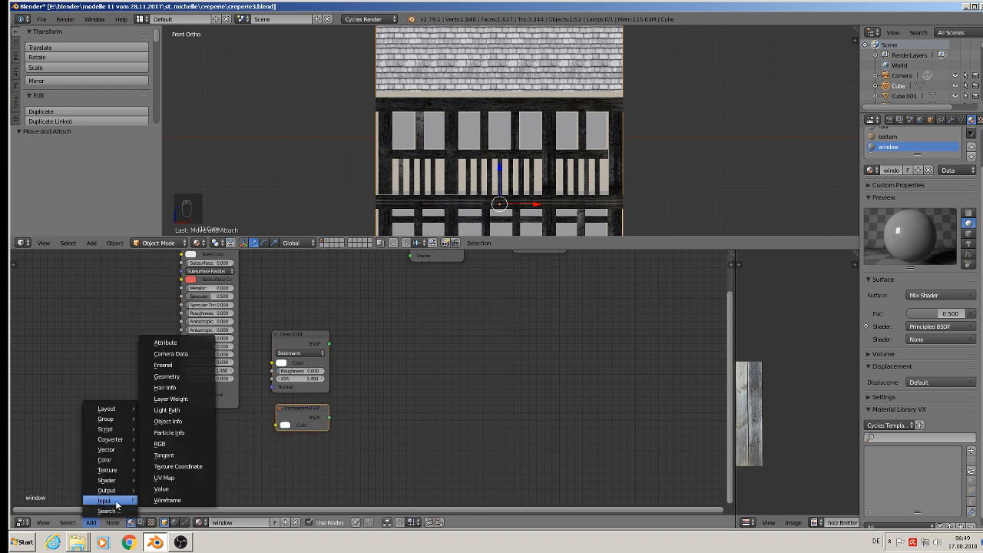
click(188, 414)
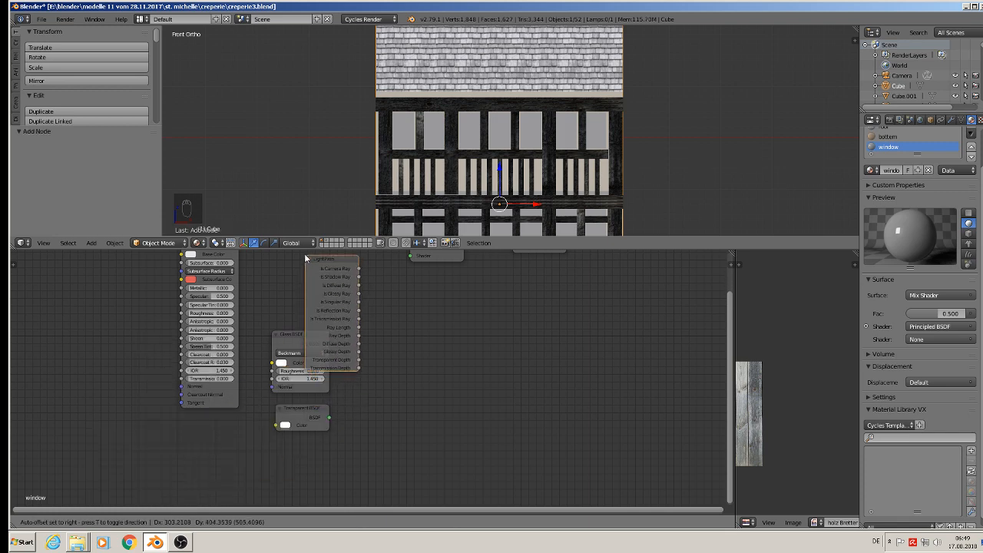
click(275, 473)
- Move the Principled BSDF, Mix Shader and Material Output nodes upward, clear of the Light Path node
key(ctrl+5)
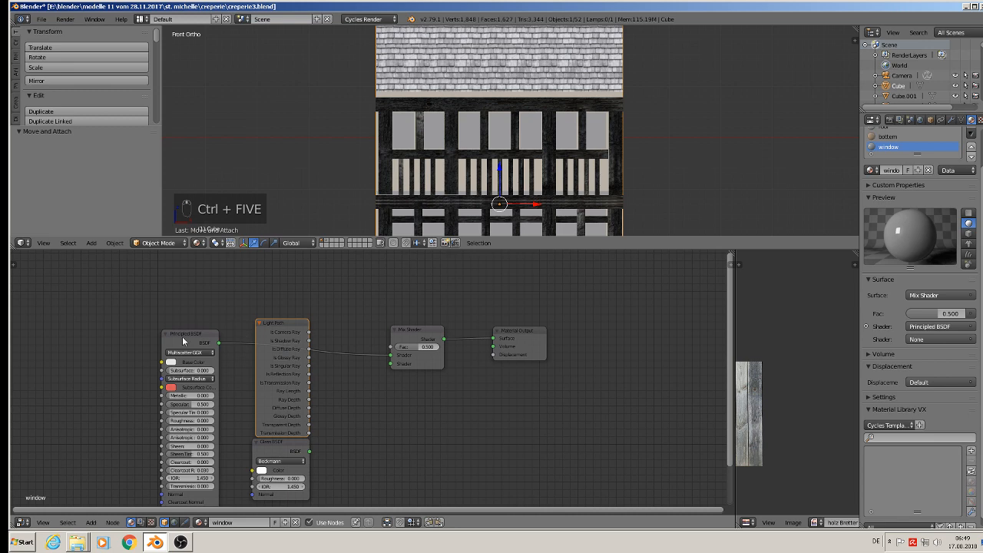
drag(183, 341, 191, 245)
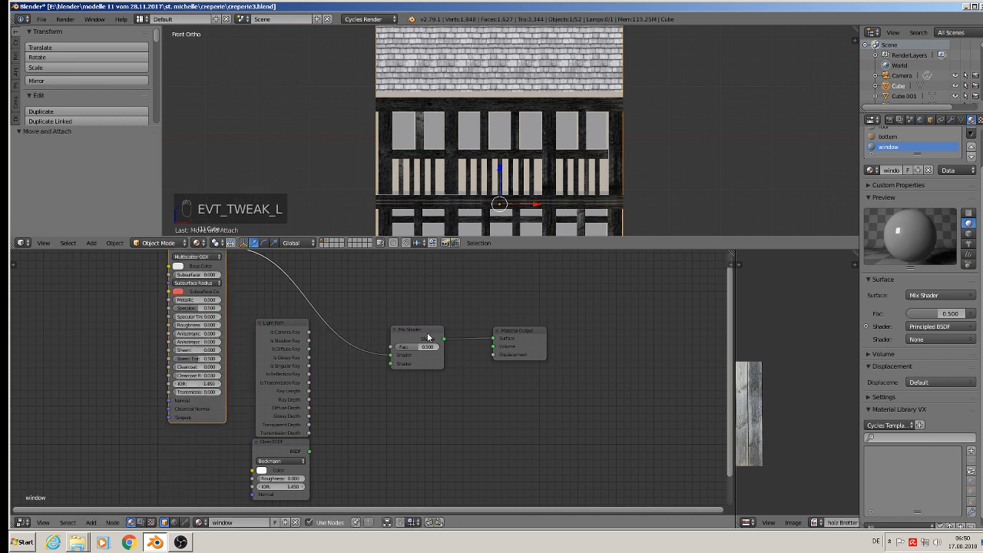
drag(427, 332, 483, 269)
drag(532, 335, 566, 285)
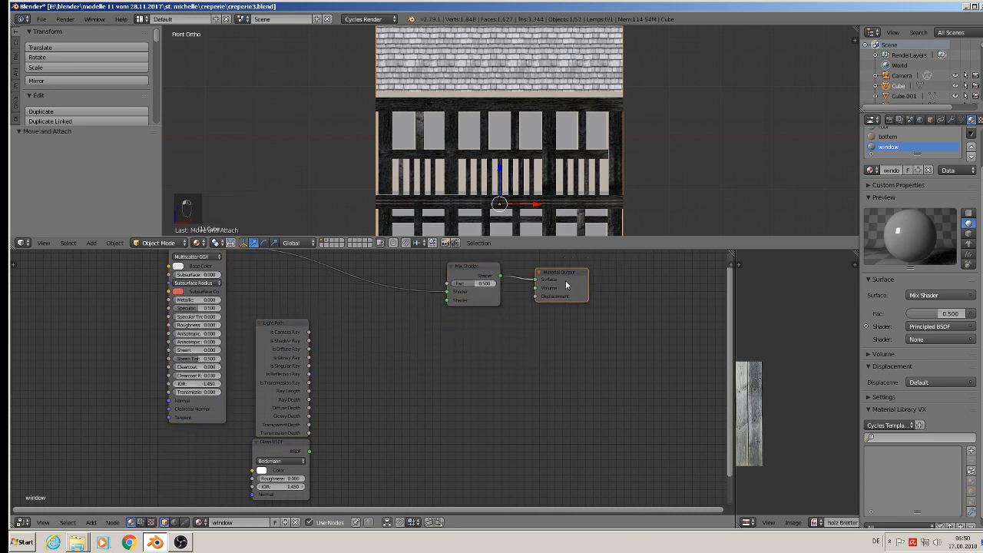
- Duplicate the Mix Shader node and place the copy beside the Light Path and Glass BSDF nodes
key(ctrl+5)
scroll(376, 426, up, 3)
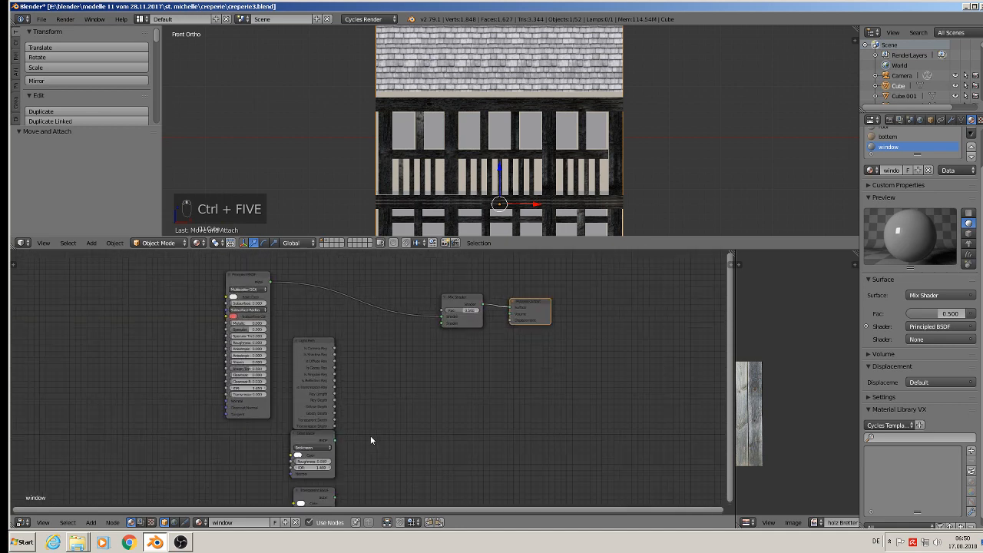
click(456, 301)
key(ctrl+5)
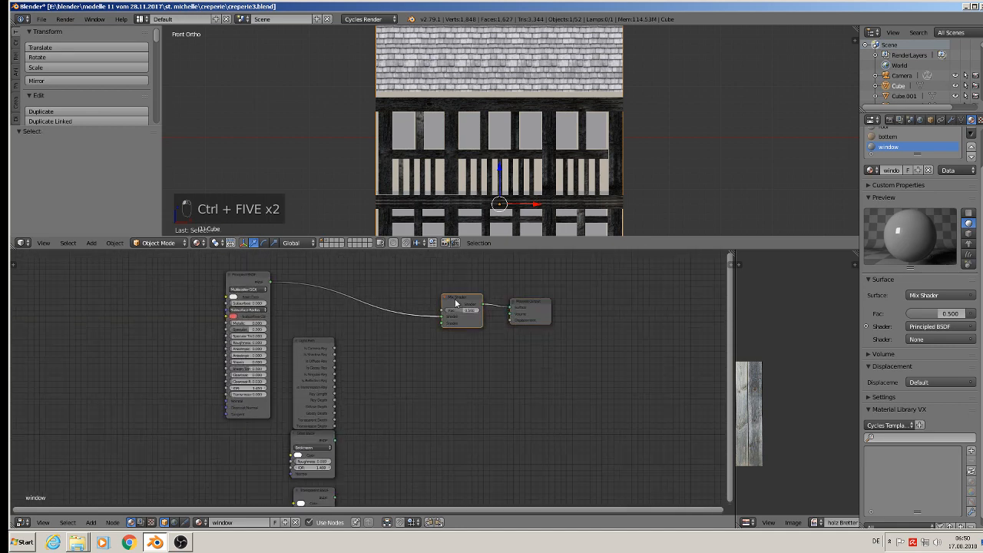
key(s)
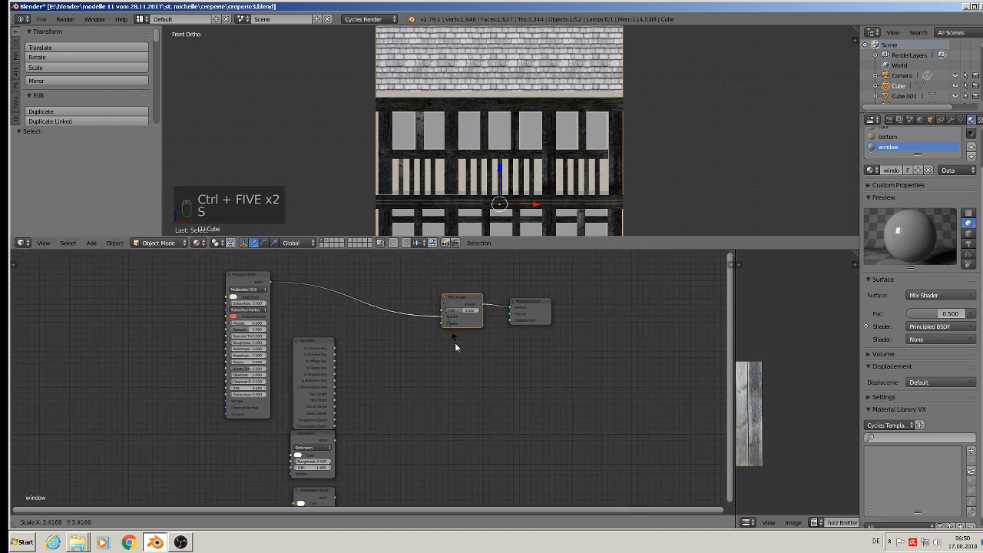
key(ctrl+5)
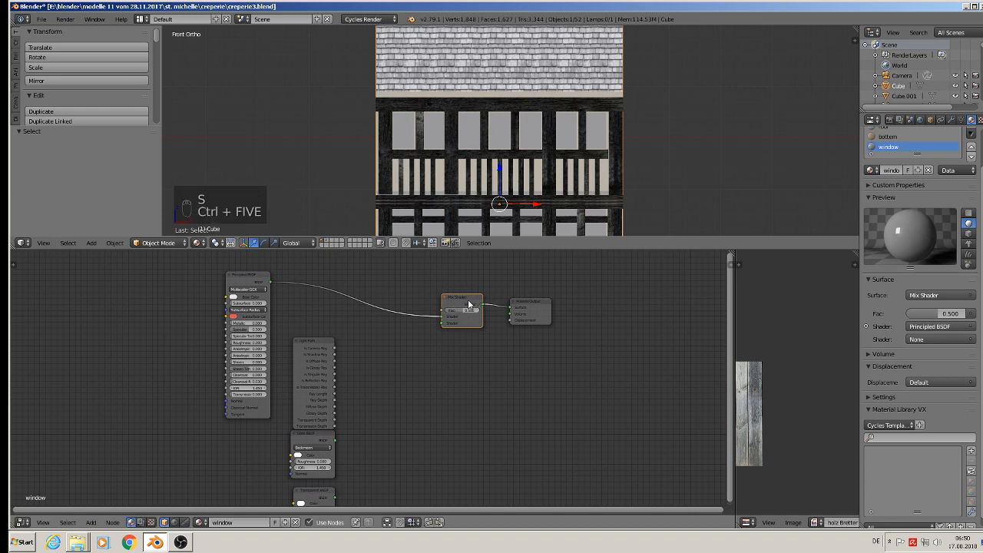
key(shift+d)
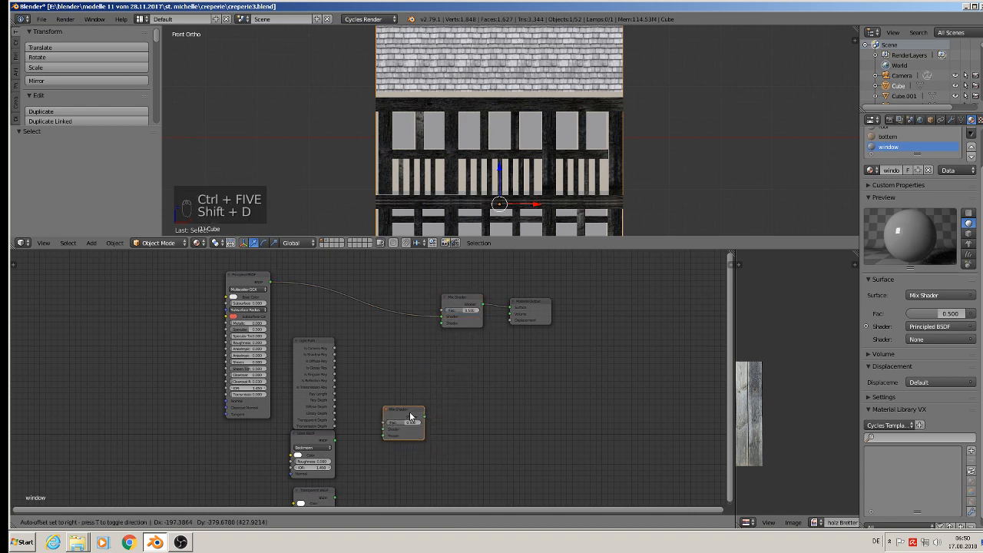
click(407, 416)
scroll(412, 463, up, 3)
middle_drag(404, 464, 363, 413)
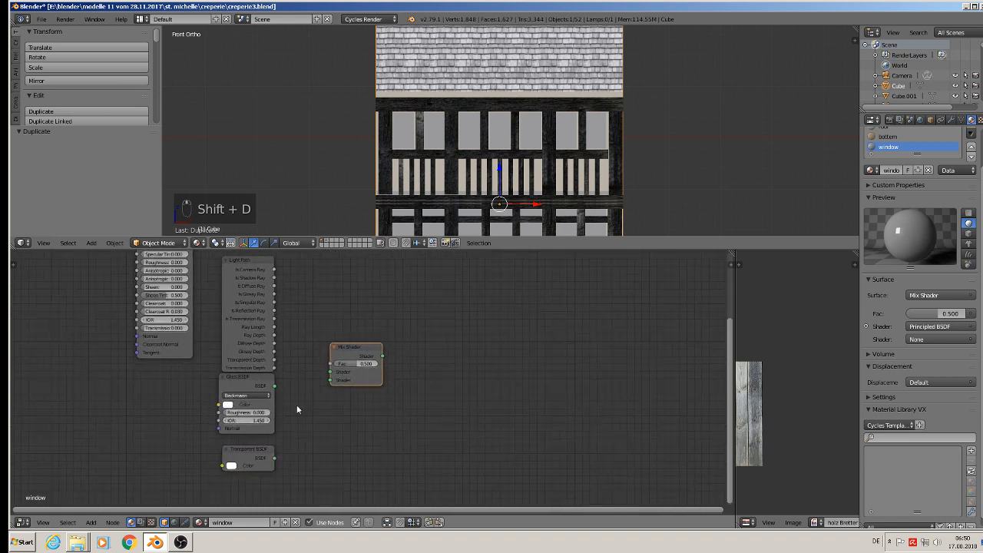
- Link the Glass and Transparent BSDFs to the duplicated Mix Shader's first and second shader inputs, and Is Shadow Ray to its Fac
drag(275, 458, 331, 372)
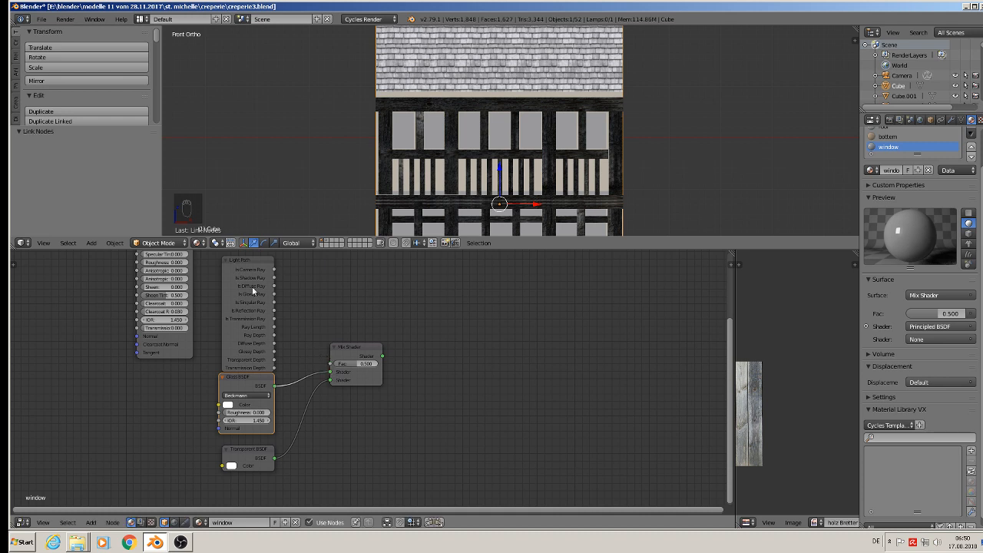
drag(274, 278, 329, 364)
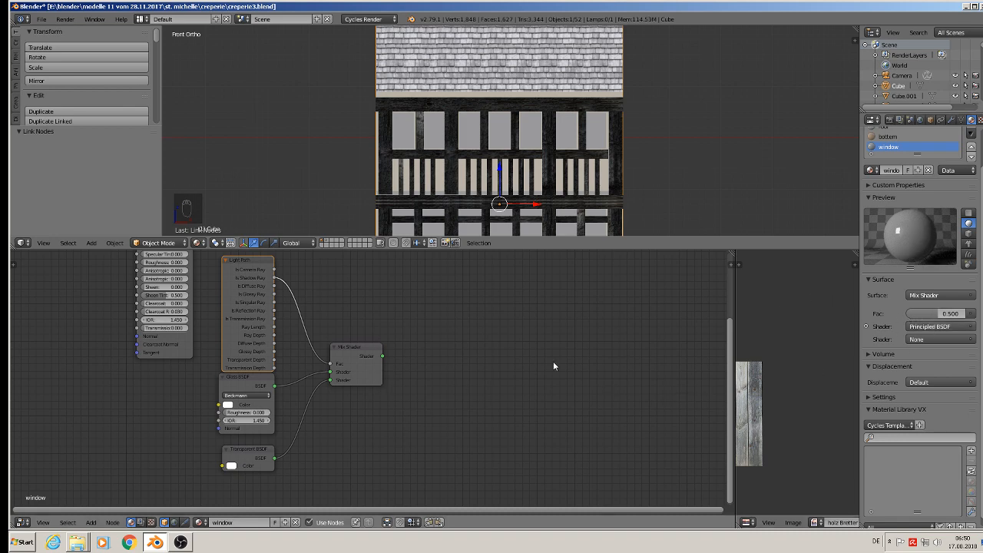
- Shift the Material Output and original Mix Shader farther right, and link the duplicated Mix Shader's output to the original's second shader input
scroll(394, 403, down, 2)
middle_drag(408, 398, 338, 435)
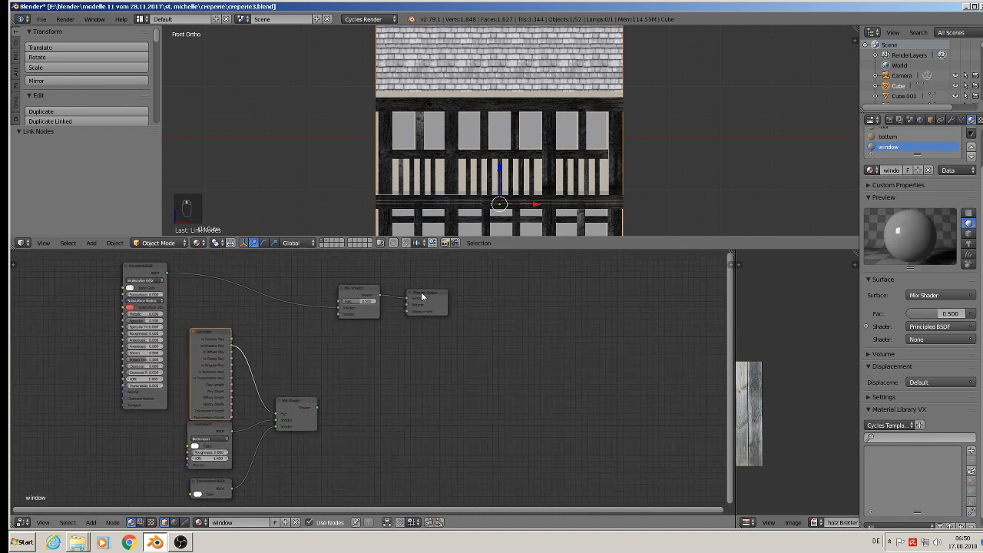
drag(429, 305, 467, 306)
drag(360, 285, 391, 285)
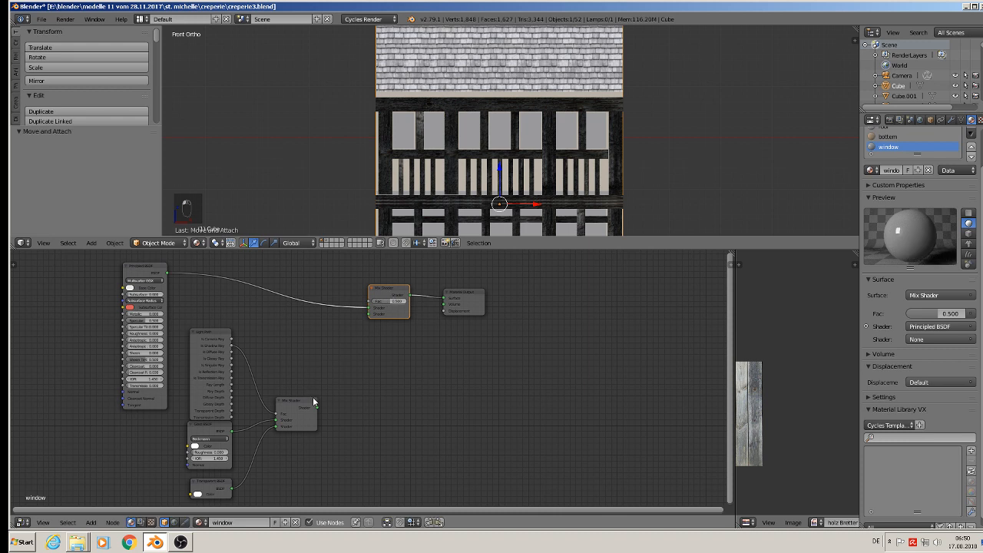
drag(317, 405, 374, 316)
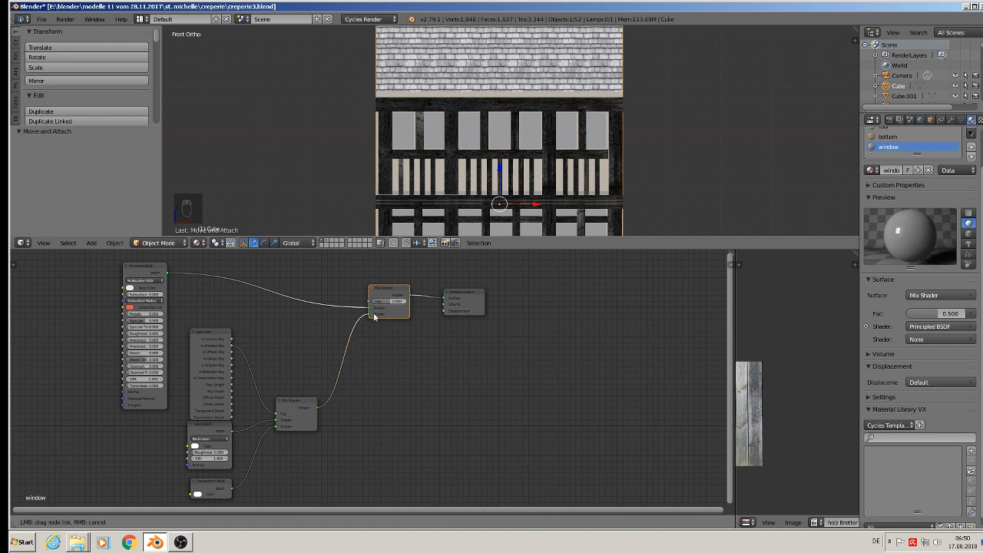
drag(373, 312, 374, 313)
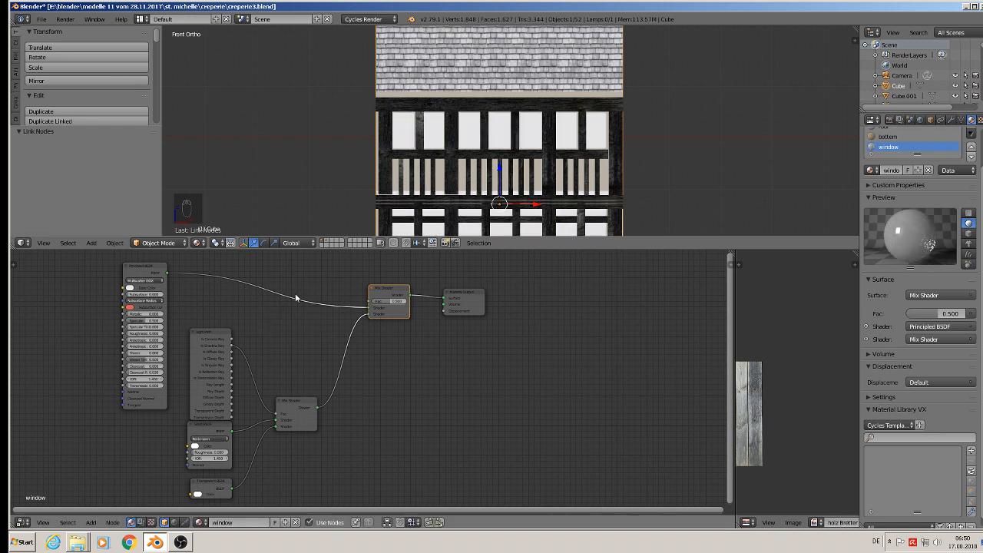
- Add an Image Texture node above the node chain and link its Color output to the final Mix Shader's Fac
middle_drag(357, 354, 486, 396)
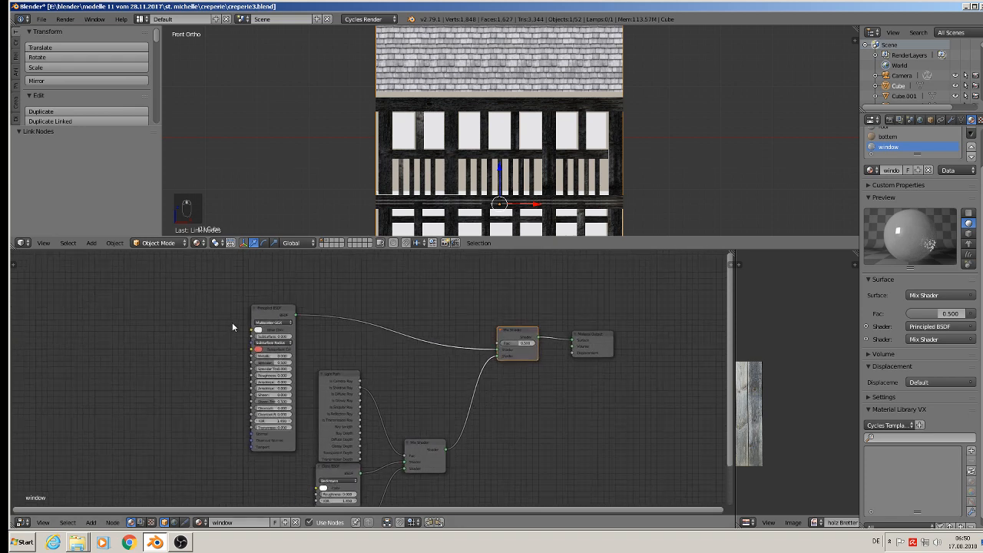
click(91, 525)
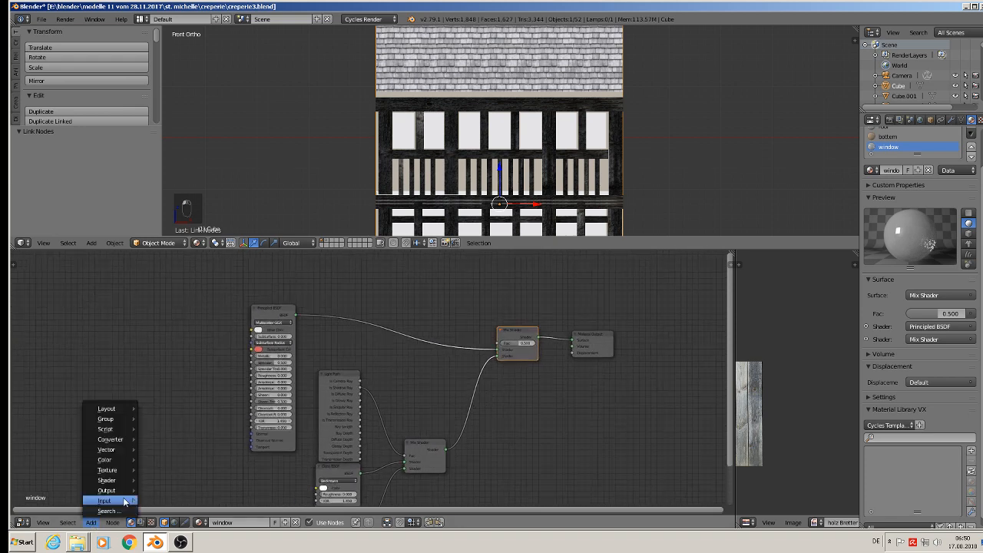
mouse_move(119, 472)
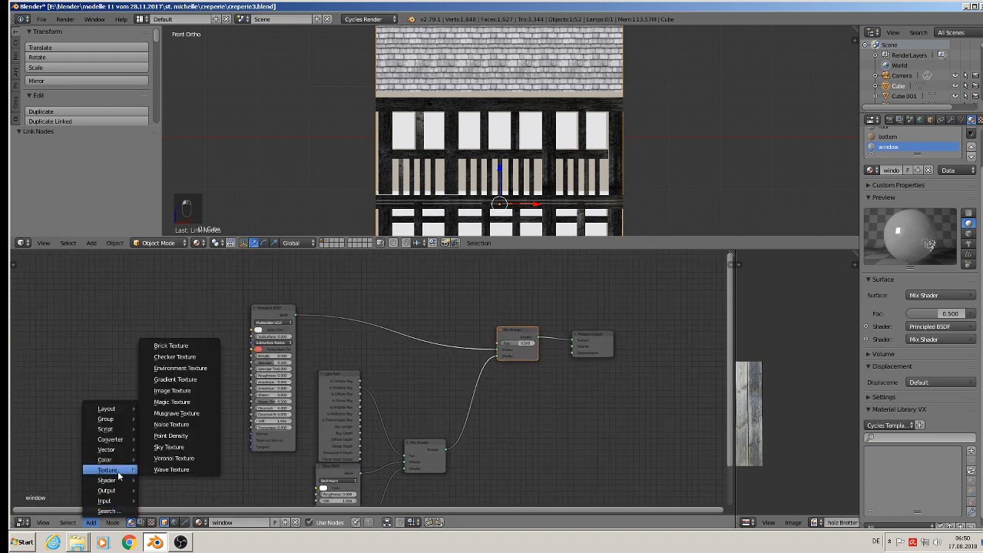
click(192, 391)
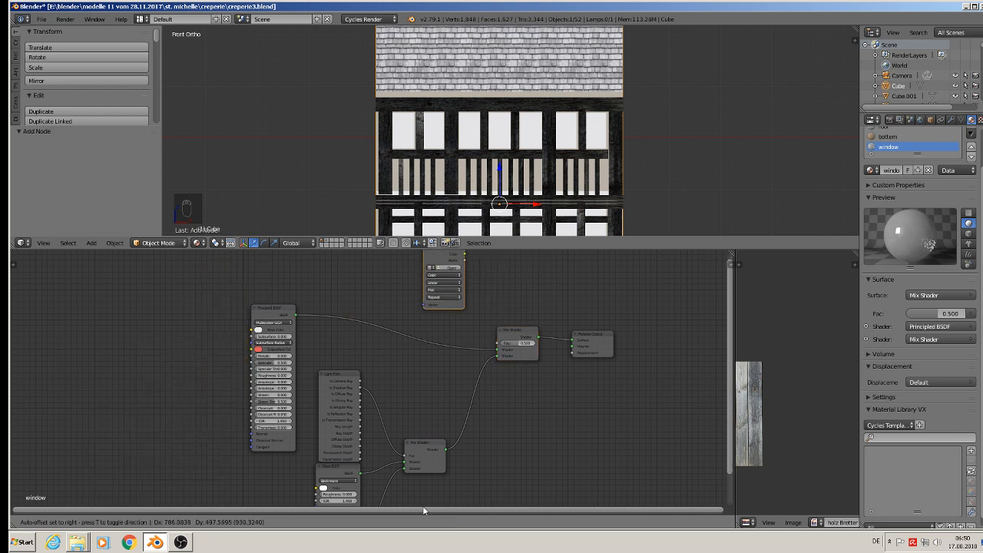
click(396, 256)
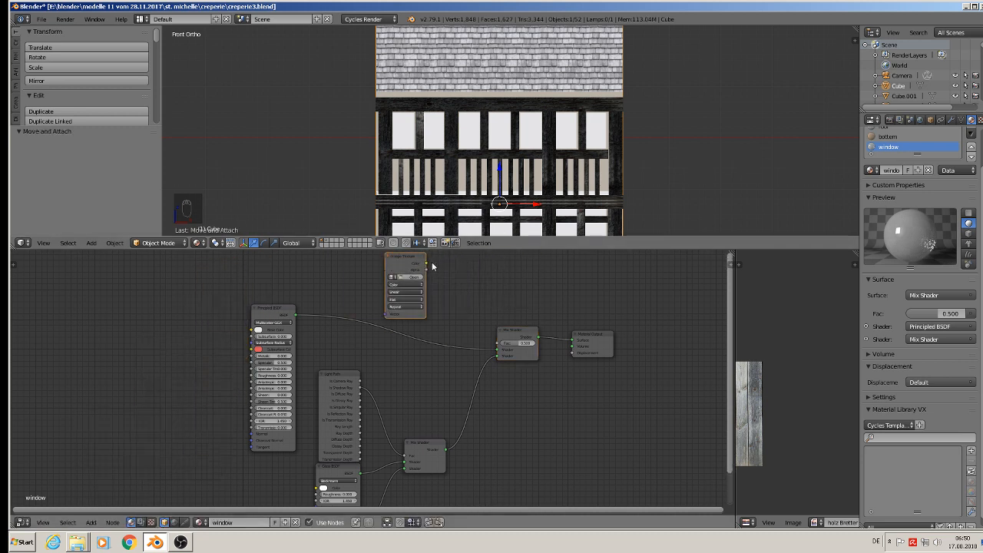
drag(427, 264, 434, 267)
drag(496, 329, 504, 348)
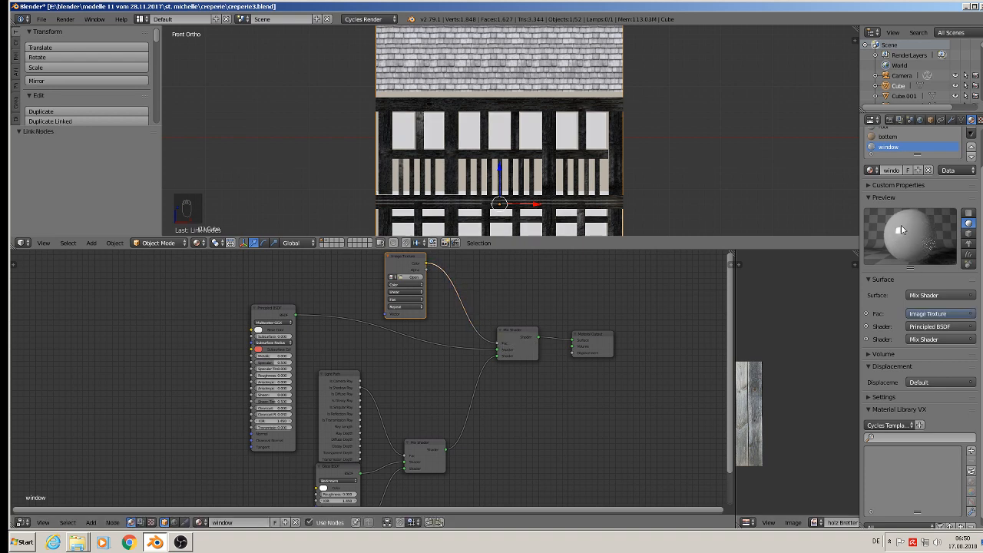
- Load window 23.jpg from the textur folder into the Image Texture node, browsing the files as thumbnails
click(407, 278)
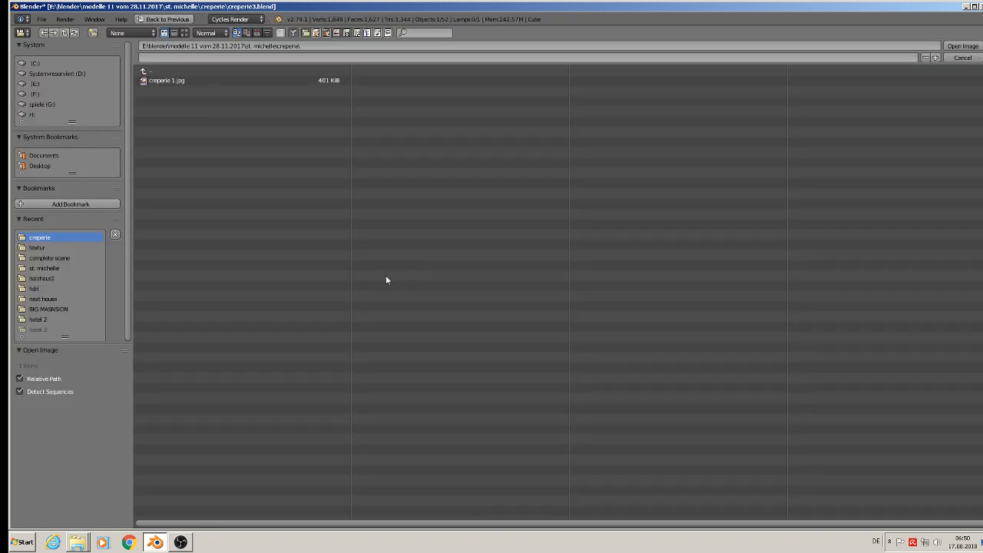
click(42, 258)
click(43, 247)
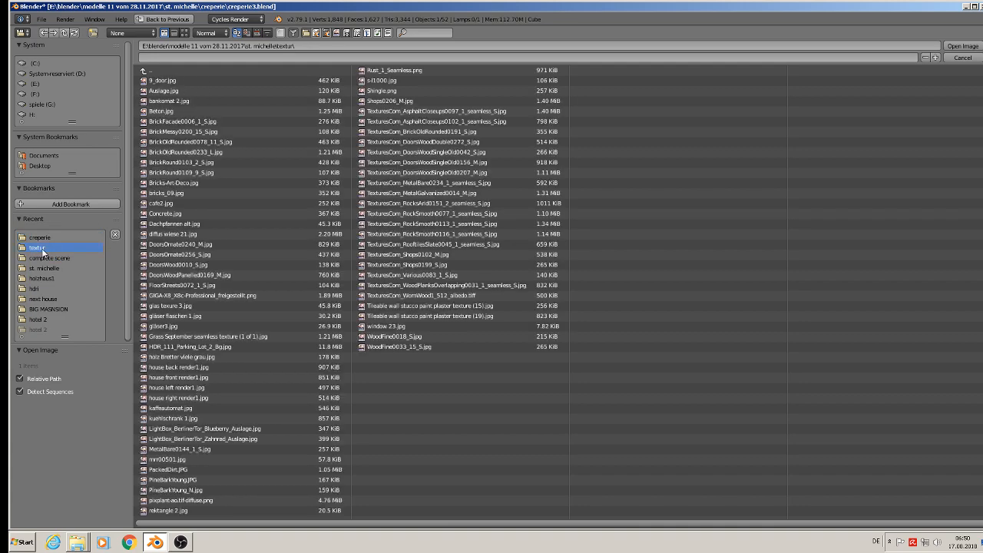
click(185, 32)
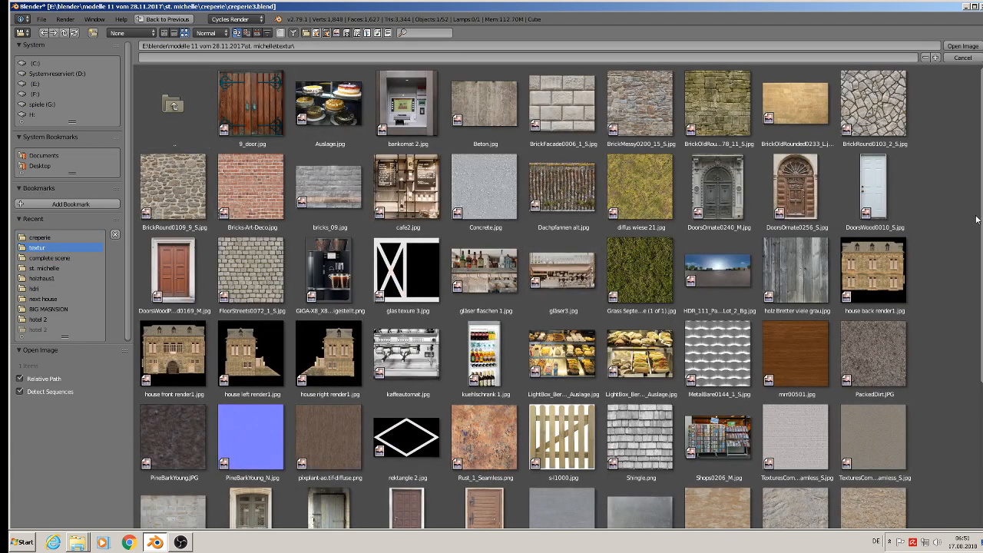
scroll(890, 384, down, 5)
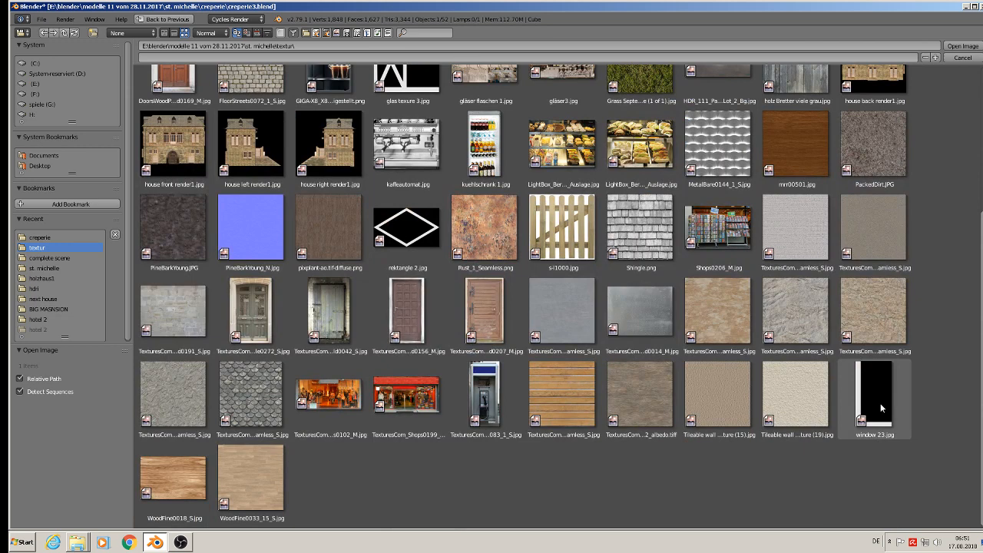
double_click(880, 403)
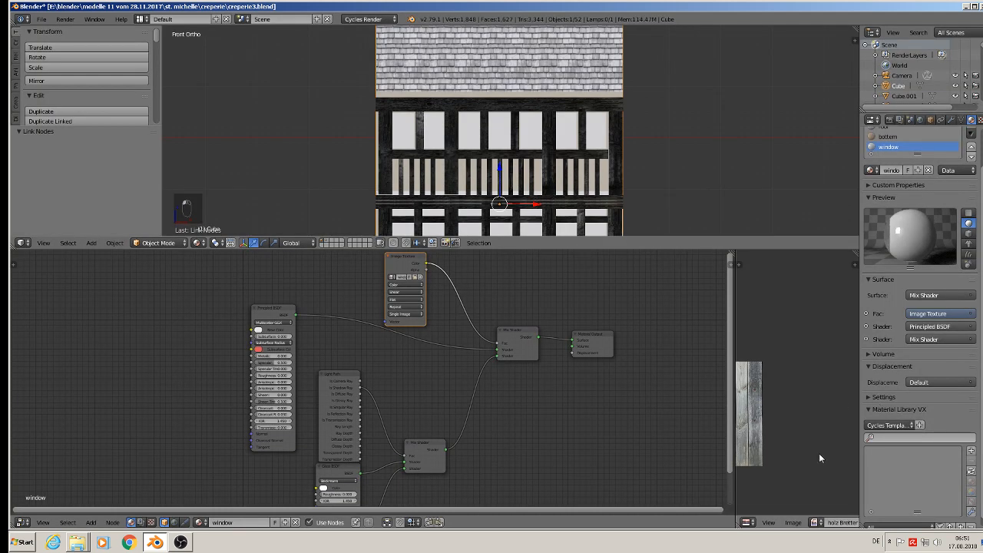
scroll(417, 300, up, 2)
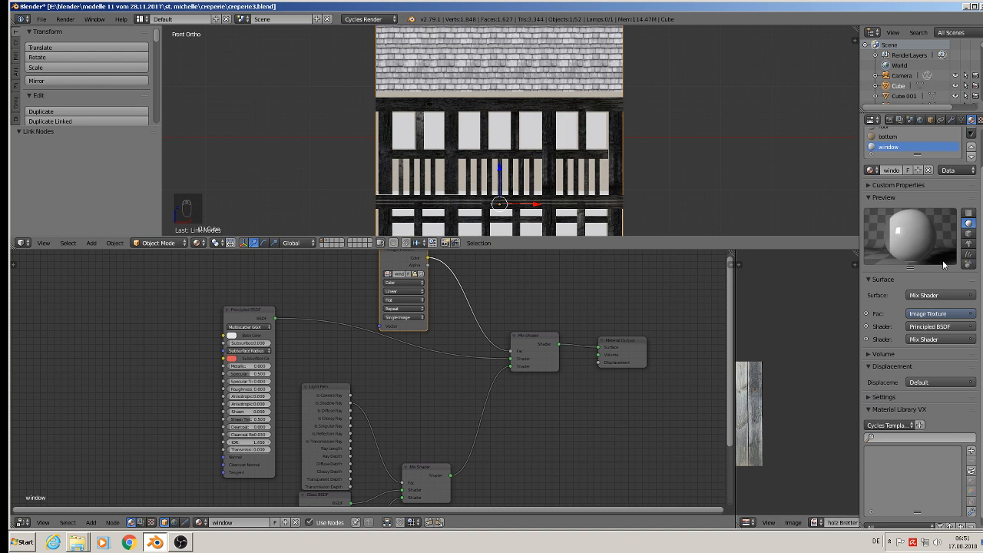
- Darken the window material's Principled BSDF base color to mid grey and slightly raise its roughness
scroll(503, 161, up, 4)
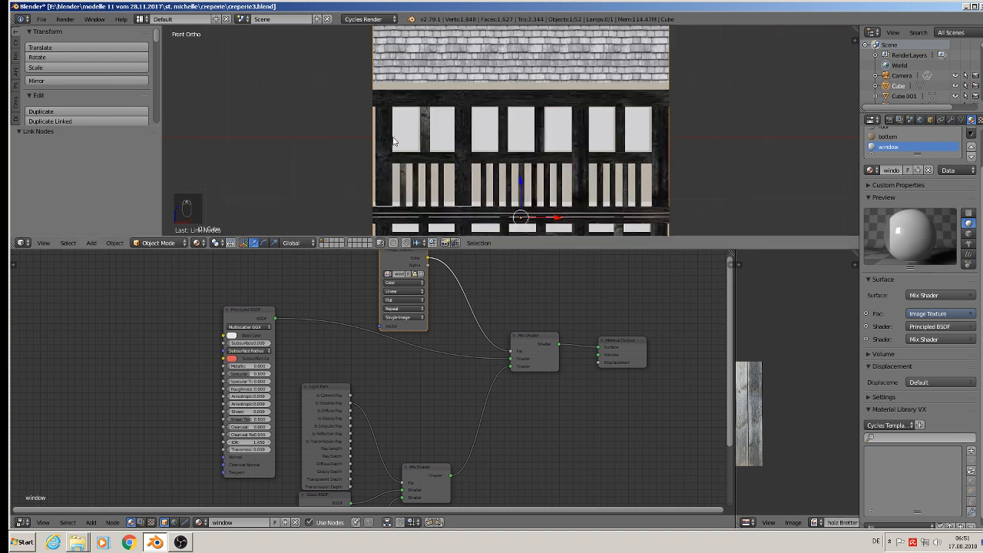
scroll(424, 161, up, 2)
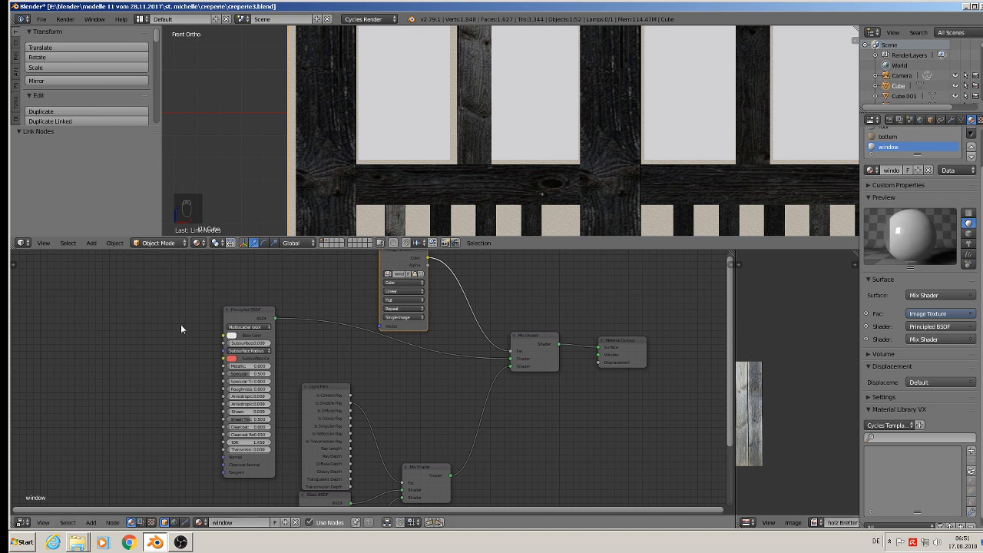
click(232, 336)
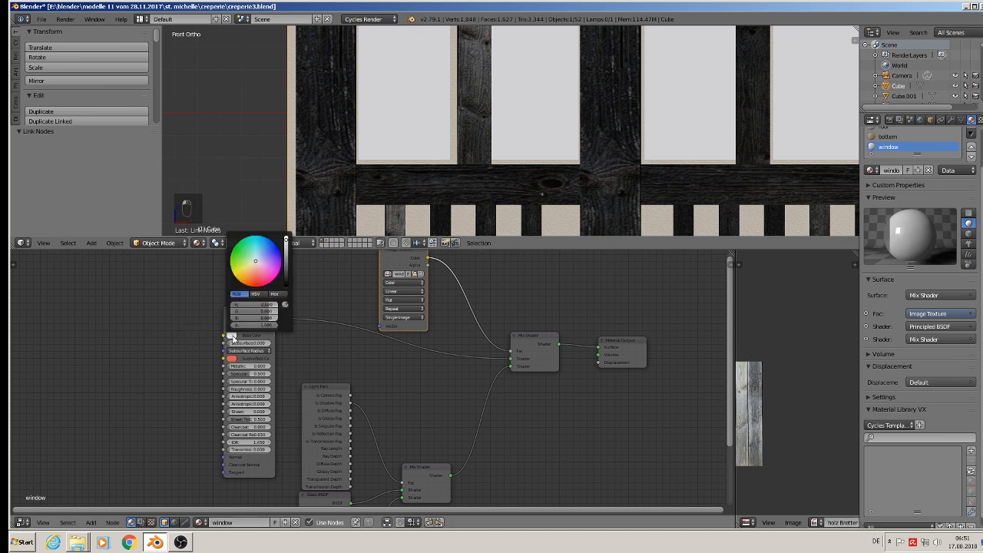
click(288, 265)
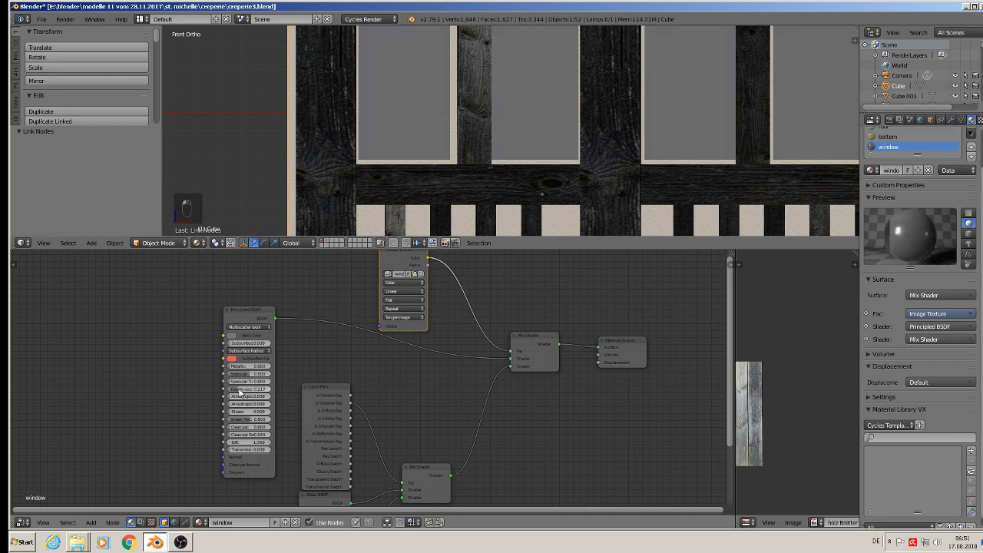
scroll(507, 215, down, 2)
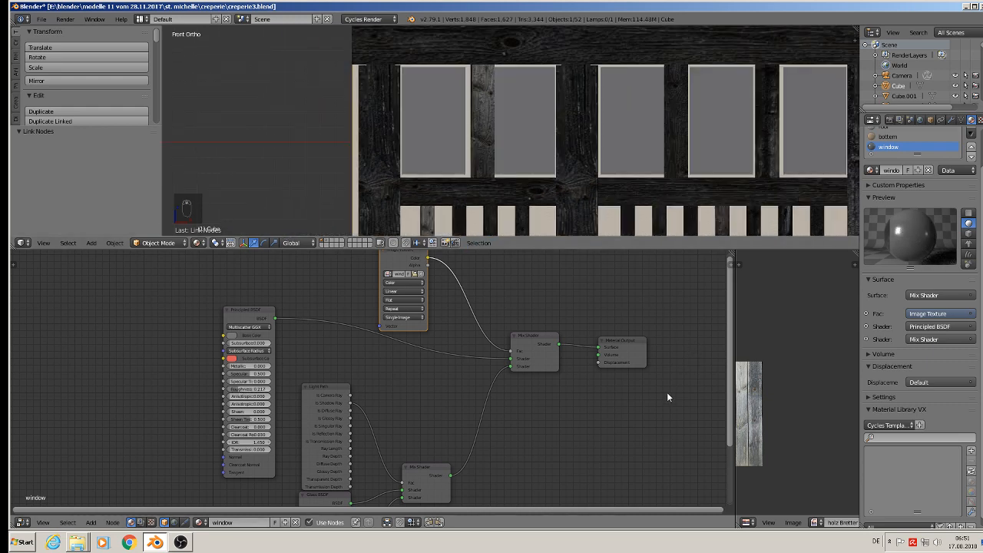
- Widen the UV editor and scale the selected window faces' UVs up about 172.5 times for a fine glazing grid
middle_drag(667, 392, 440, 418)
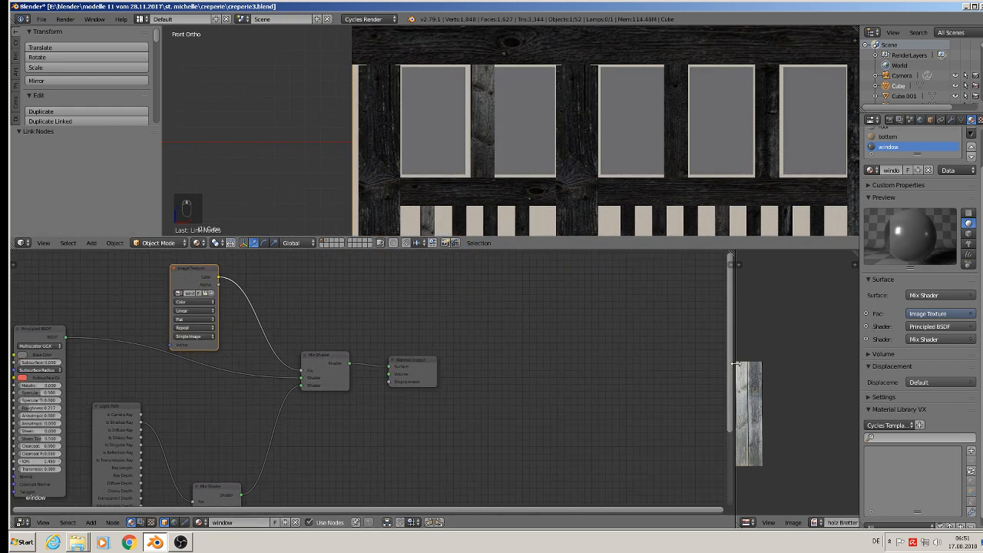
middle_drag(543, 137, 497, 139)
scroll(263, 109, up, 4)
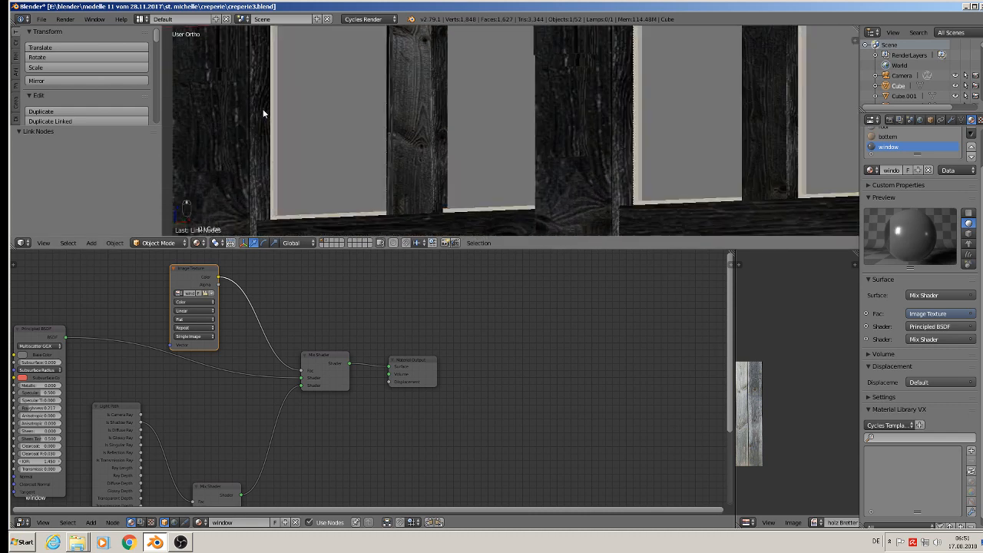
middle_drag(262, 109, 283, 131)
scroll(319, 148, down, 2)
key(Tab)
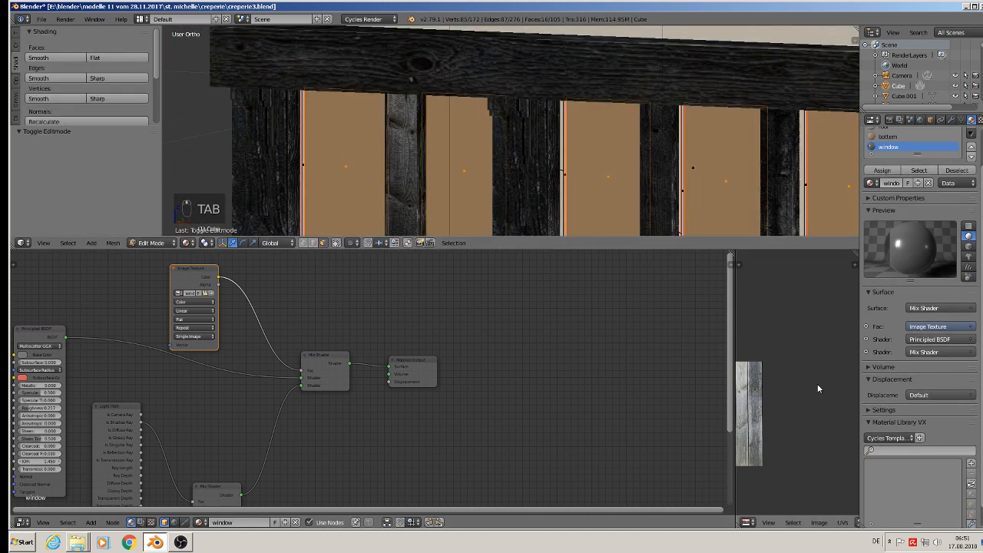
drag(733, 343, 351, 338)
scroll(576, 420, down, 2)
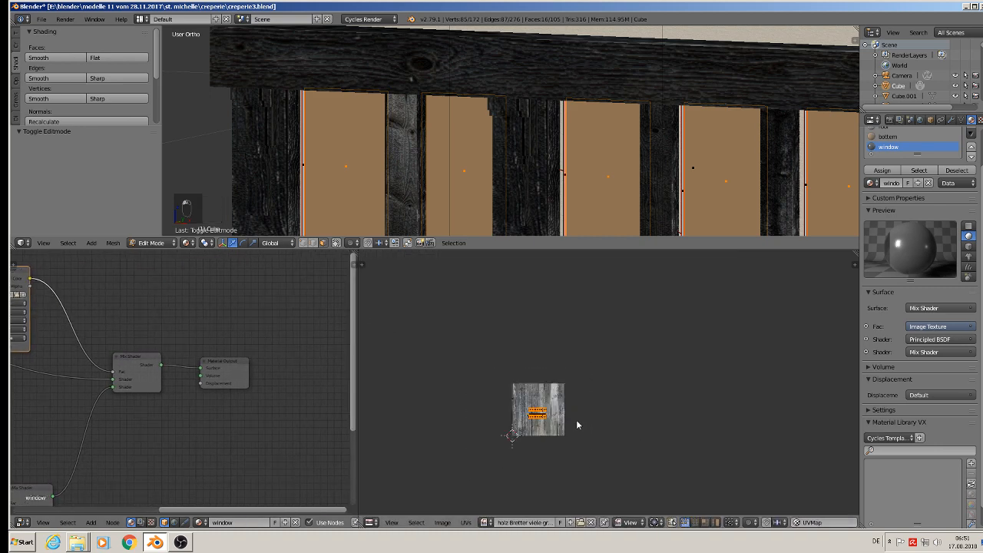
scroll(605, 453, up, 2)
key(s)
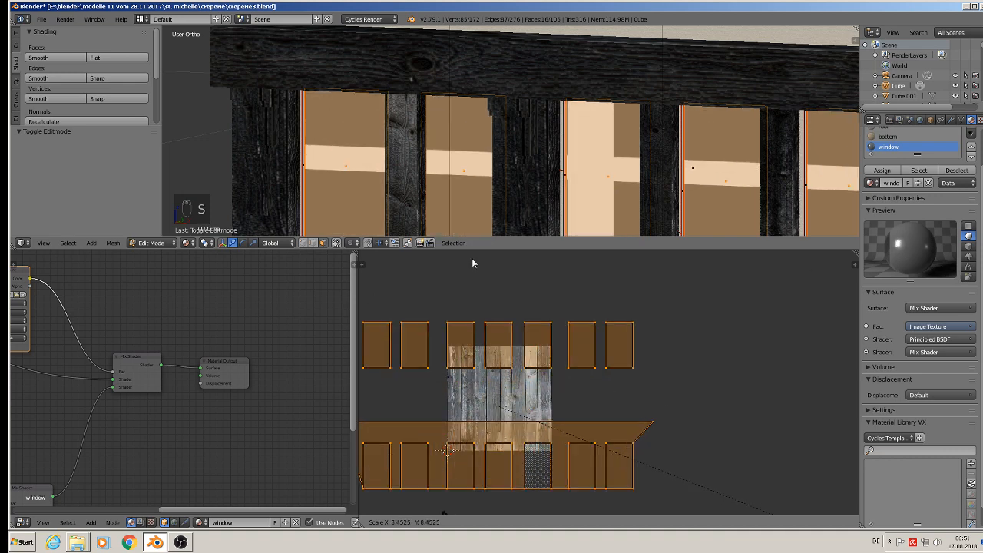
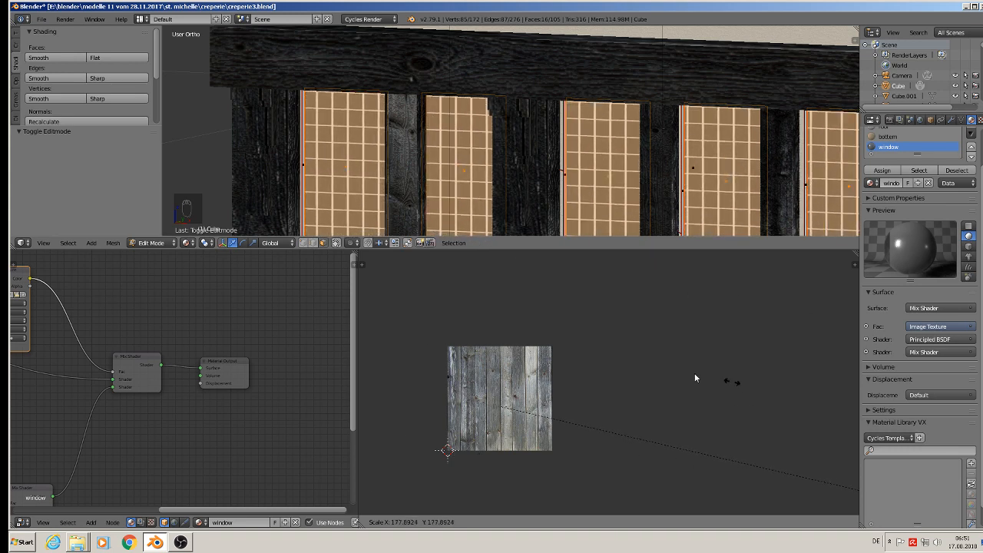
click(667, 302)
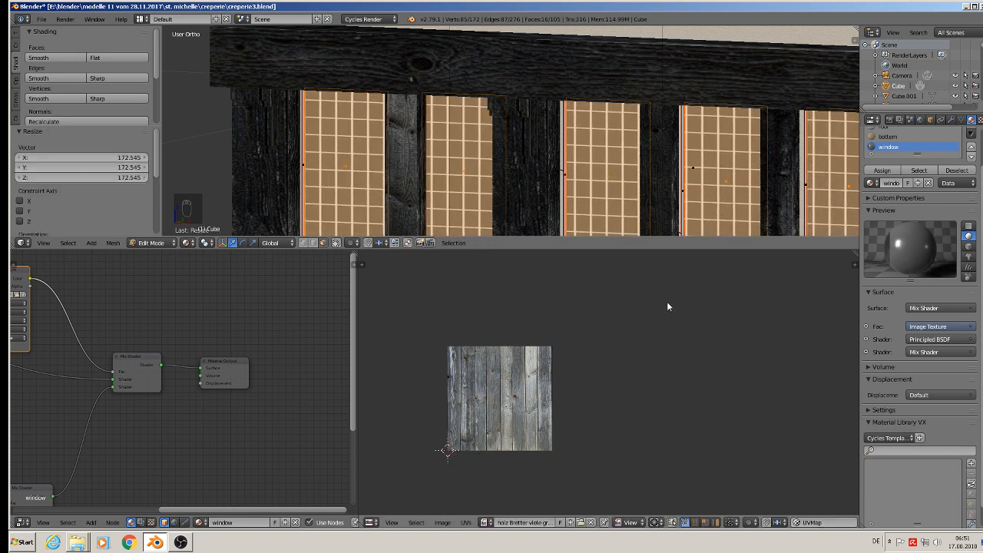
key(Tab)
scroll(914, 346, down, 1)
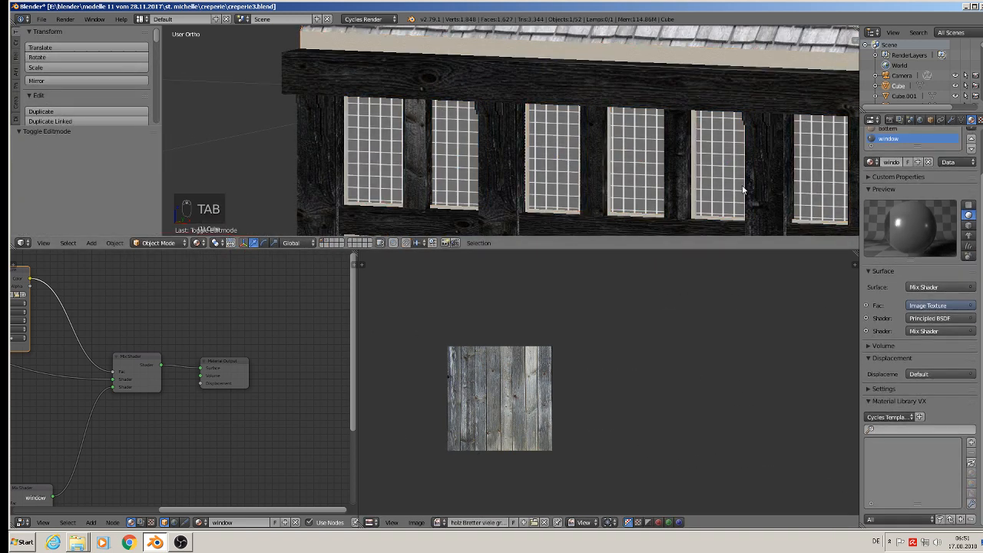
- Enlarge the 3D viewport over the node and UV editors and deselect the house
scroll(638, 154, down, 3)
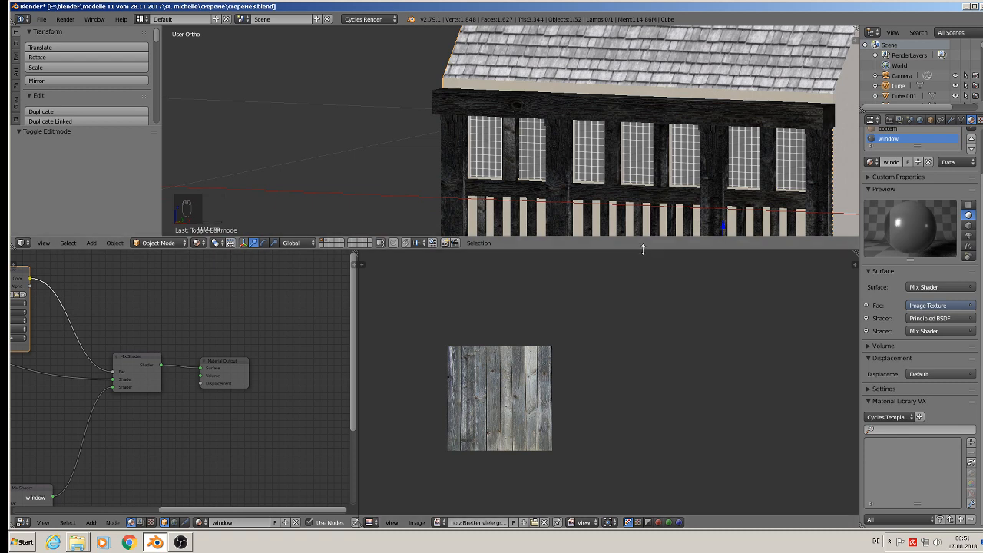
drag(641, 247, 650, 500)
scroll(549, 341, down, 5)
scroll(606, 441, up, 2)
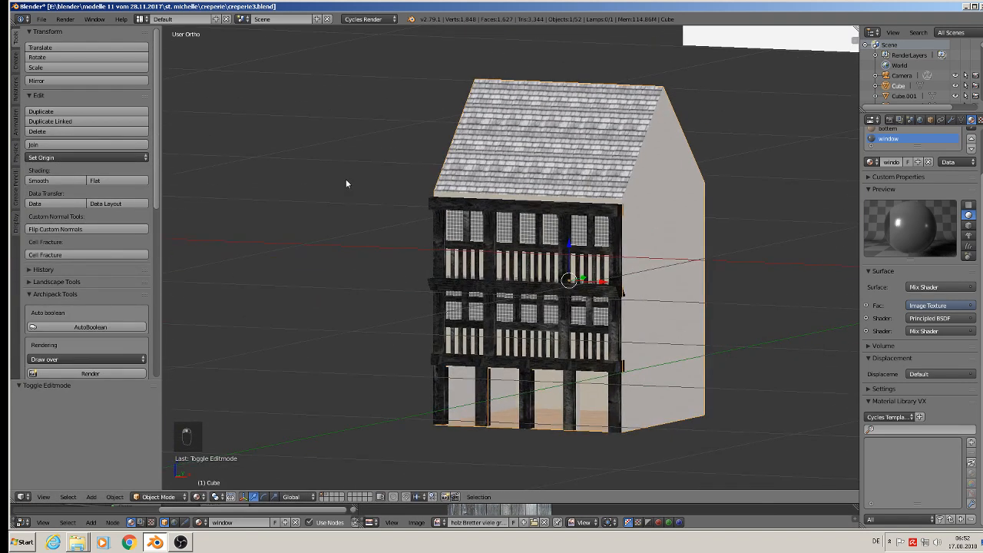
key(a)
- Place the 3D cursor on the middle ground-floor post in front view and add a plane there
scroll(556, 283, up, 2)
mouse_move(562, 289)
middle_down()
mouse_move(582, 300)
mouse_move(560, 292)
middle_up()
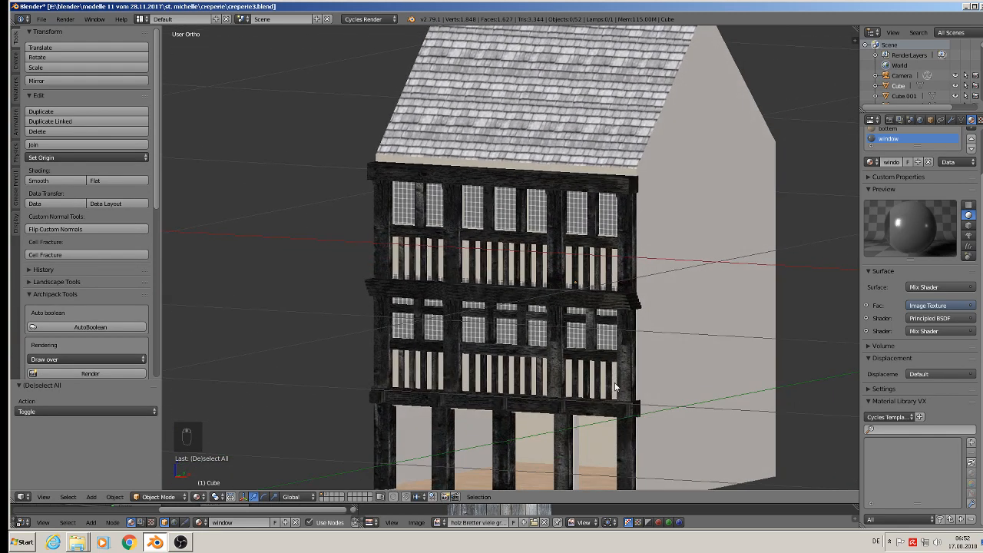
shift+middle_drag(543, 382, 557, 155)
scroll(552, 192, up, 3)
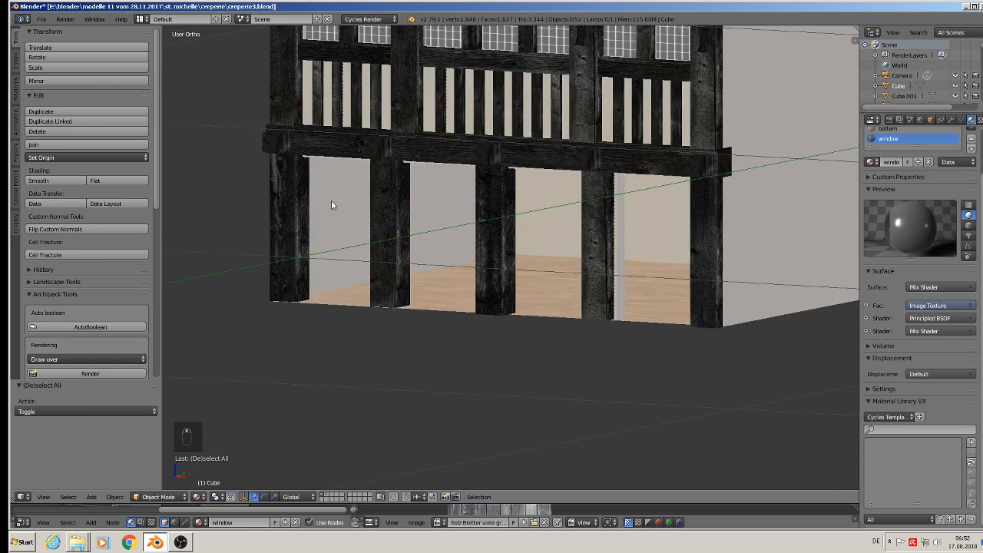
scroll(560, 292, down, 2)
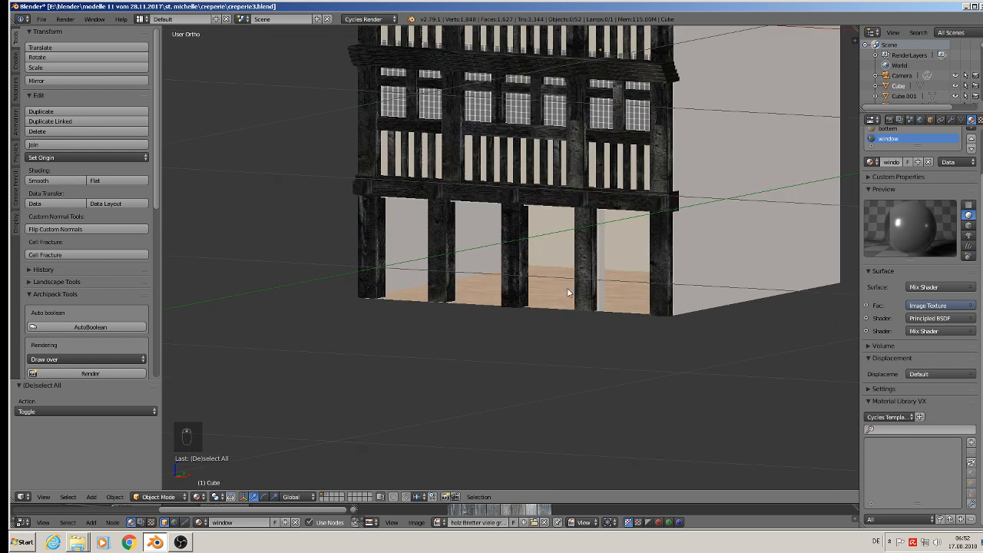
middle_drag(566, 292, 577, 310)
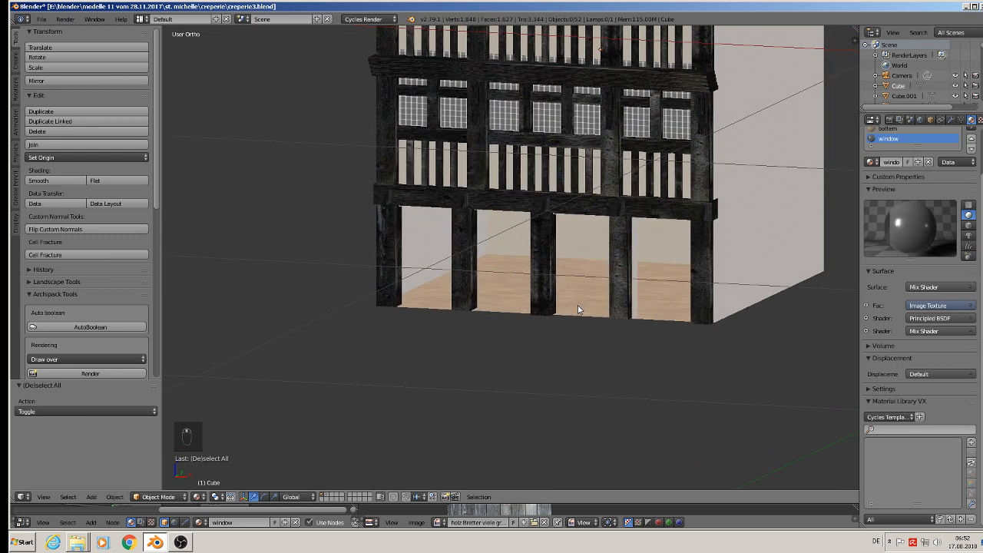
key(KP_1)
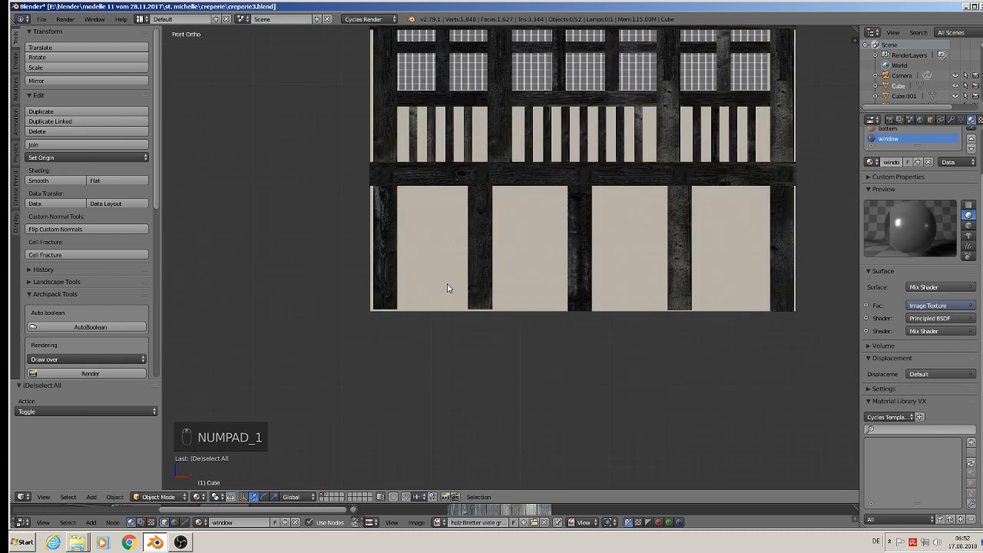
click(577, 239)
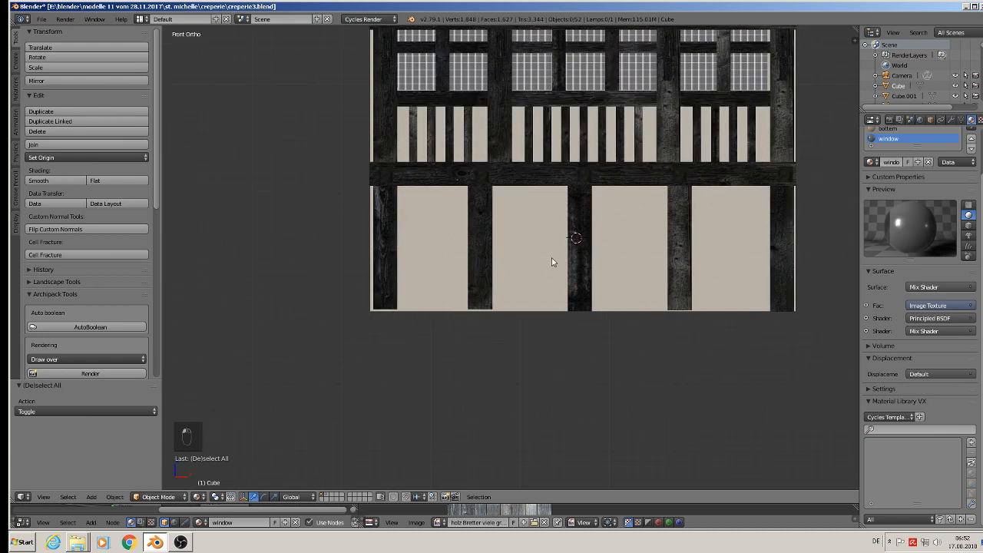
click(92, 497)
mouse_move(115, 485)
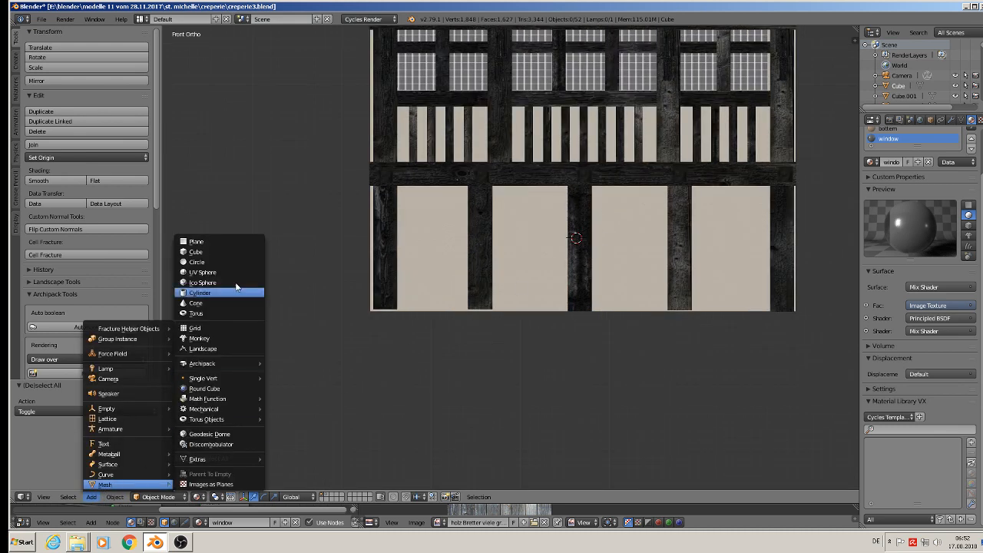
click(220, 244)
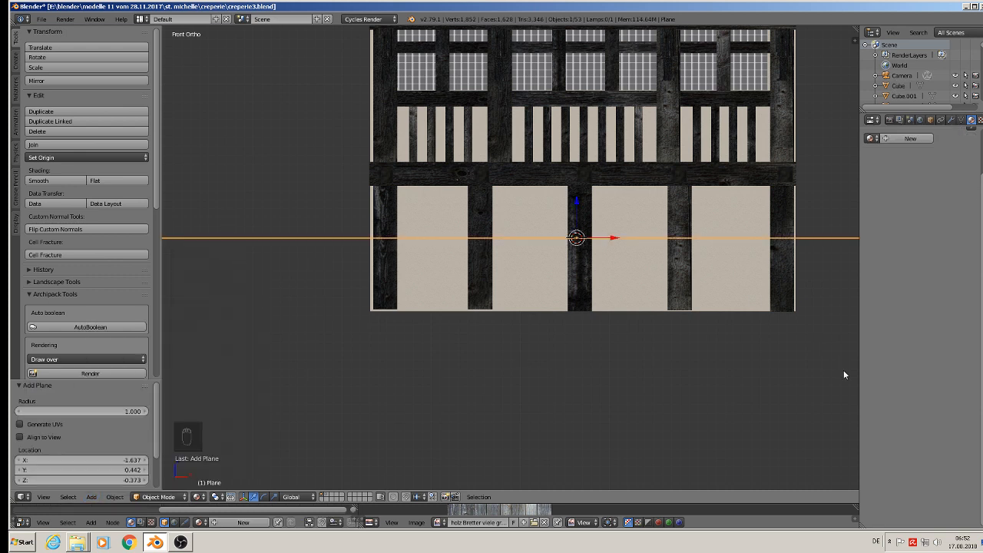
- Rotate the new plane 90° about the X axis so it stands upright
text(rx)
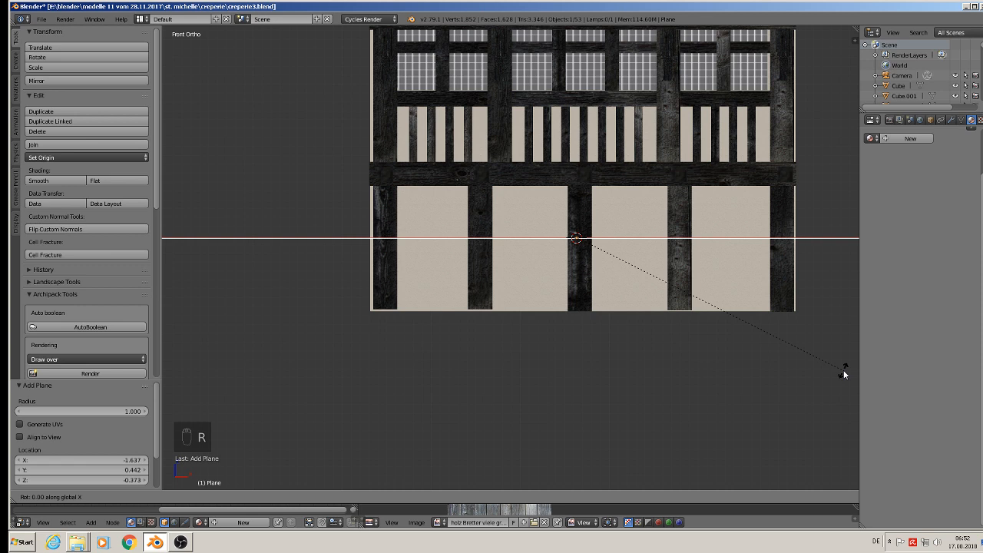
text(90)
key(Return)
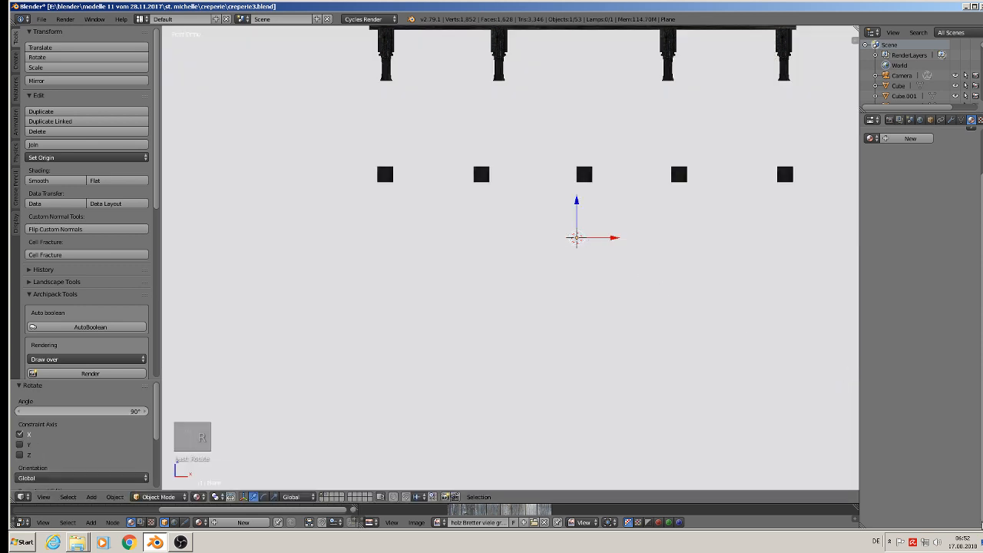
- Scale the plane to about 0.228 overall, then to about 0.363 along Z to match the ground-floor height
key(s)
key(s)
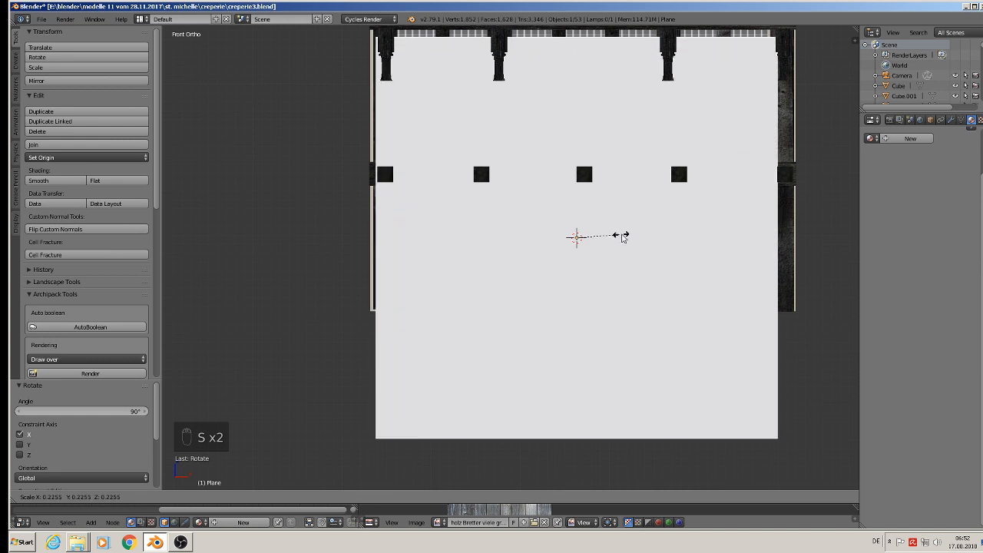
click(622, 237)
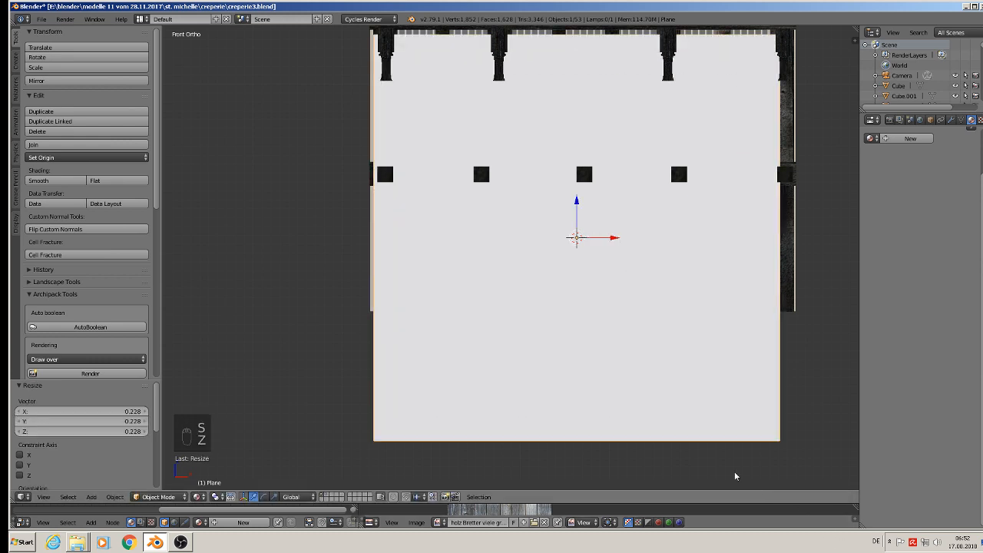
key(s)
key(z)
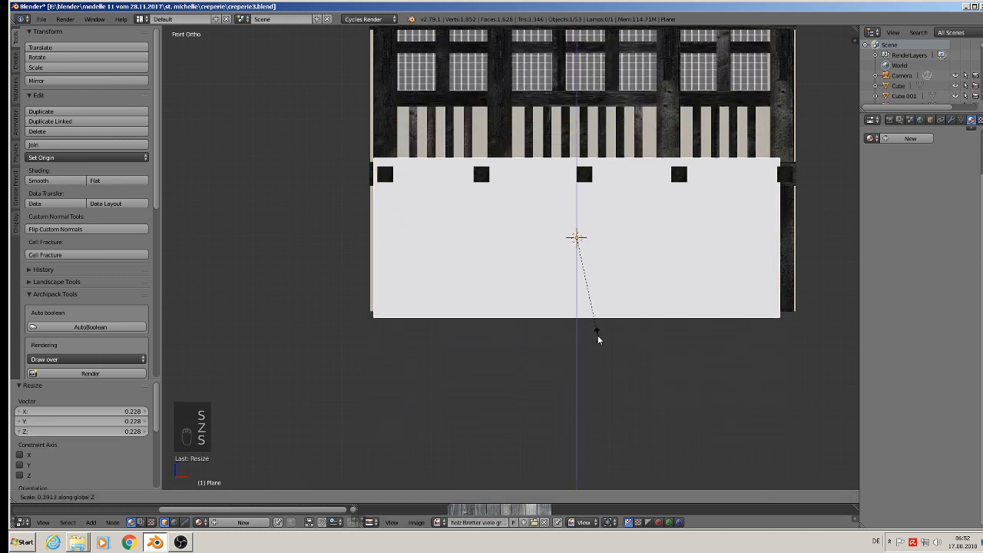
click(594, 331)
- Move the plane back along the Y axis so it sits behind the ground-floor posts
middle_drag(595, 329, 474, 393)
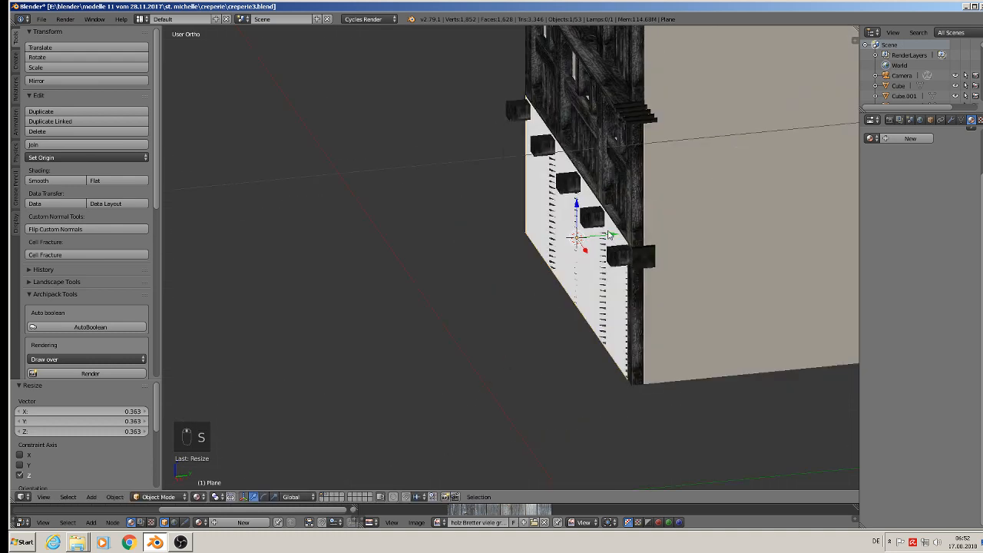
drag(609, 235, 633, 235)
middle_drag(633, 235, 724, 240)
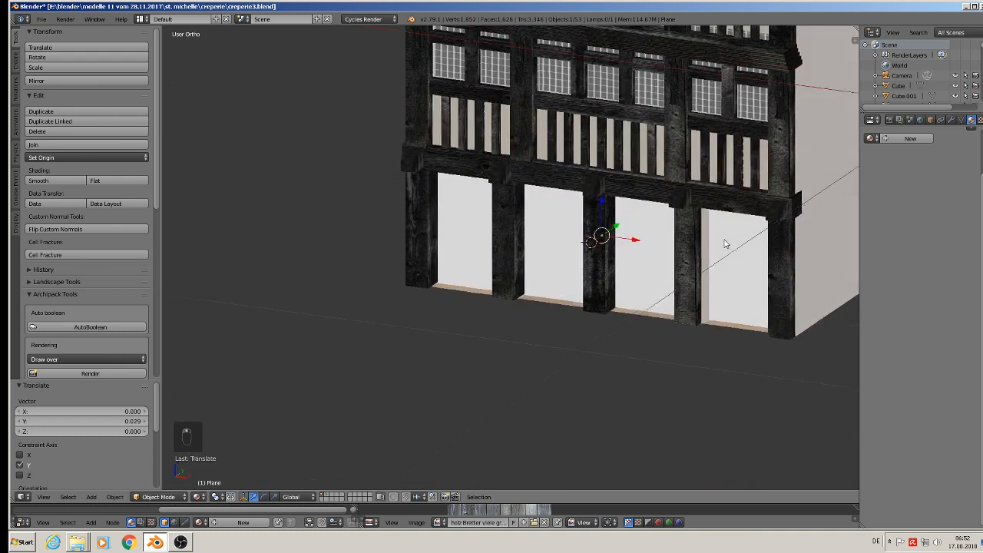
drag(615, 229, 636, 215)
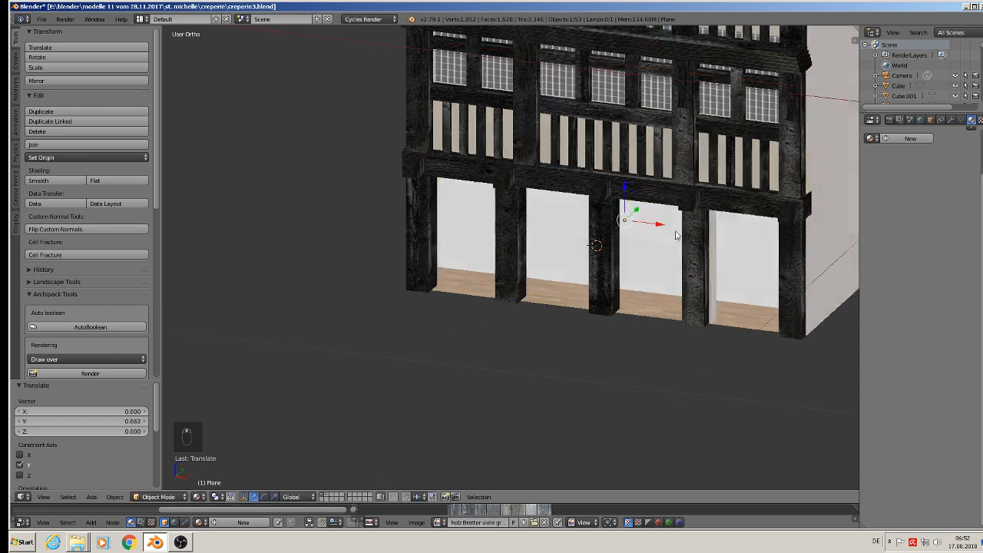
middle_drag(636, 215, 723, 227)
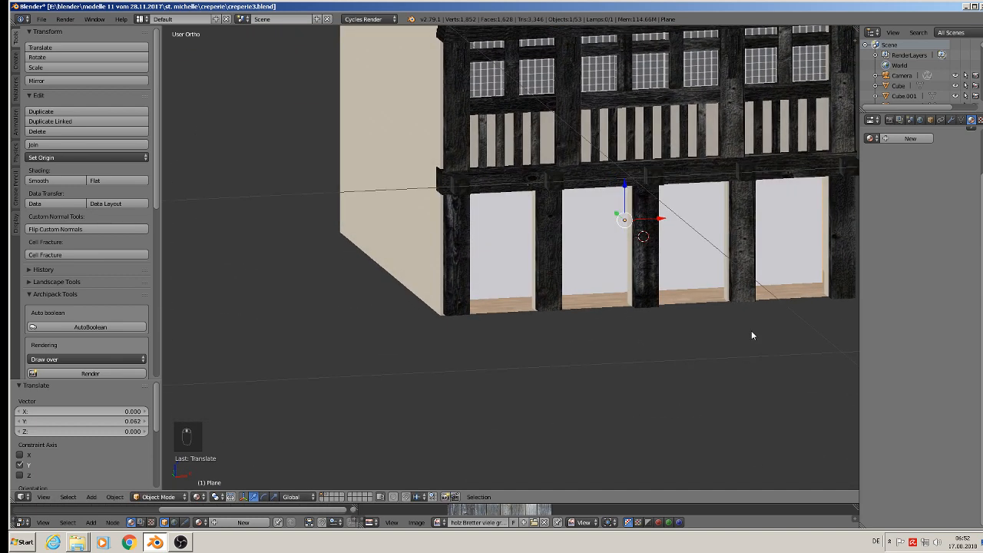
- Widen the plane along the X axis by a factor of about 1.014 and check it in front view
key(s)
key(x)
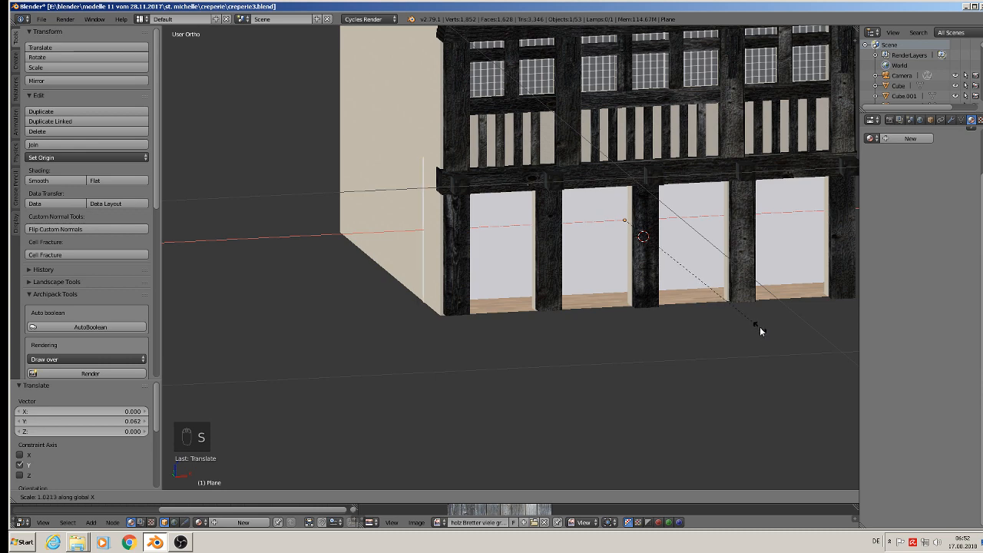
click(757, 330)
middle_drag(758, 330, 716, 321)
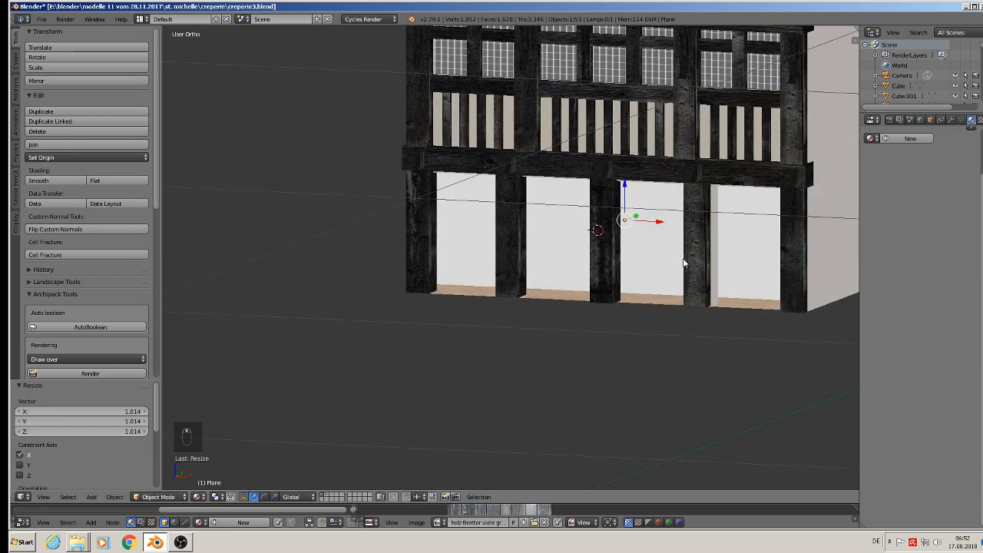
key(KP_1)
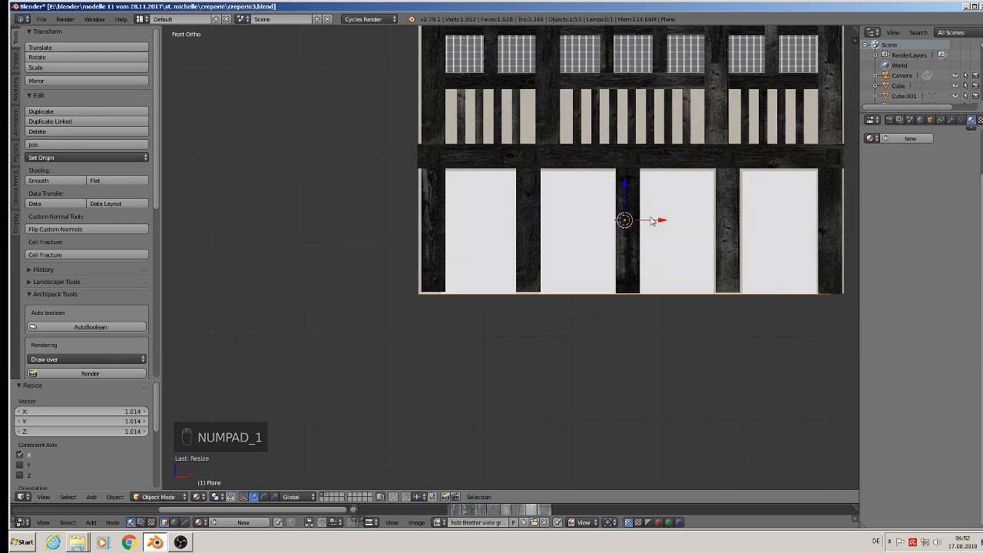
- Enter Edit Mode on the ground-floor plane and map its UVs with Project From View in front view
key(Tab)
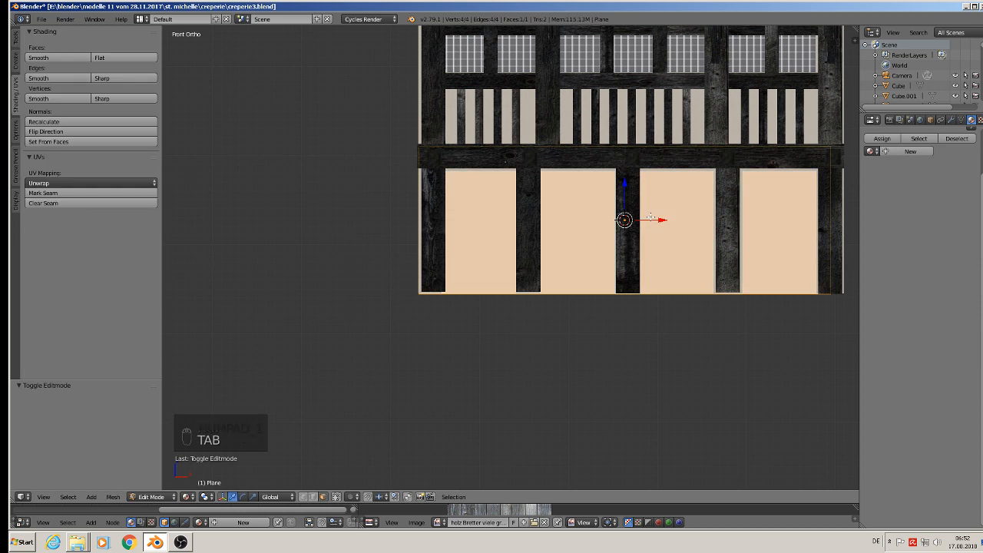
key(u)
click(653, 219)
- Add a new material to the ground-floor plane and name it shop
click(912, 152)
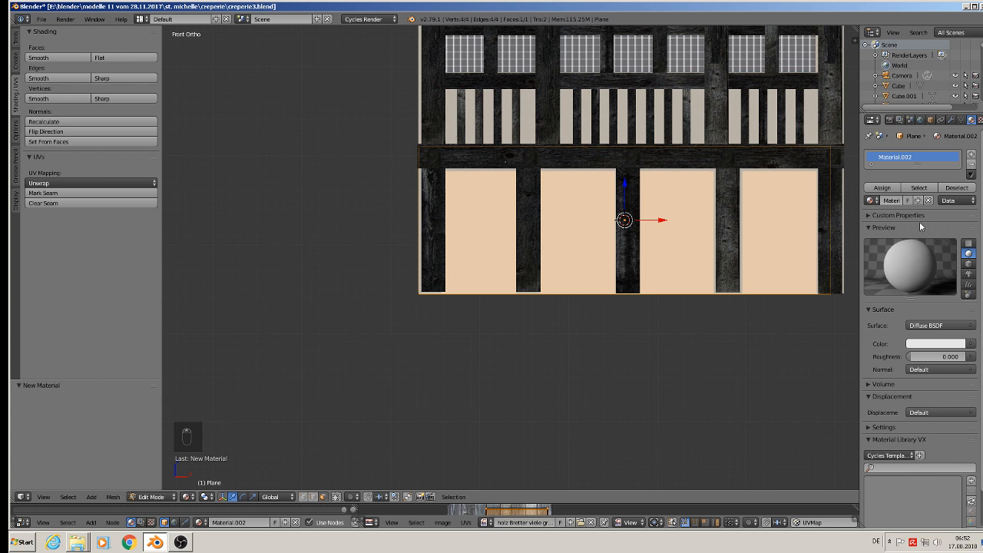
click(887, 200)
key(BackSpace)
text(shop)
key(Return)
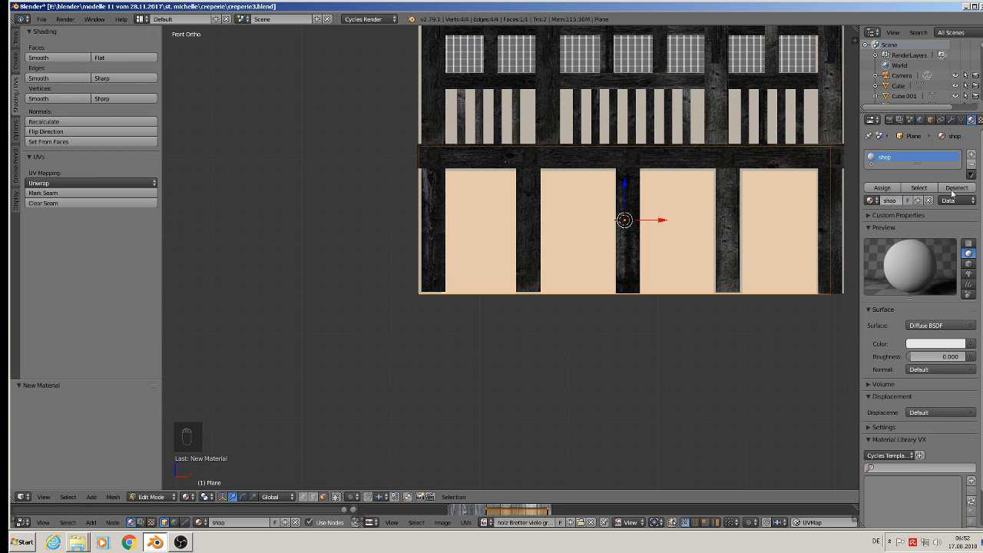
- Change the shop material's surface shader to Emission
click(763, 397)
click(945, 326)
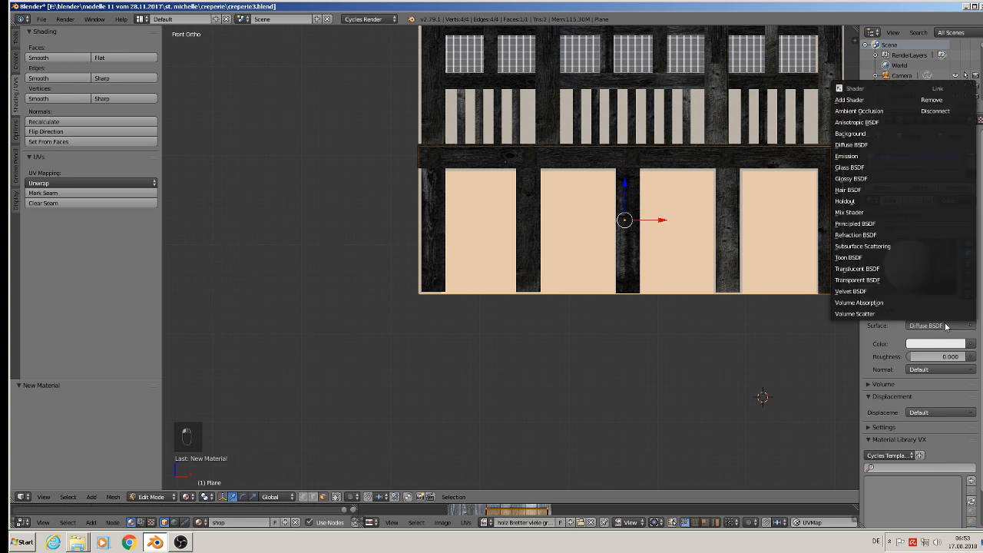
click(868, 158)
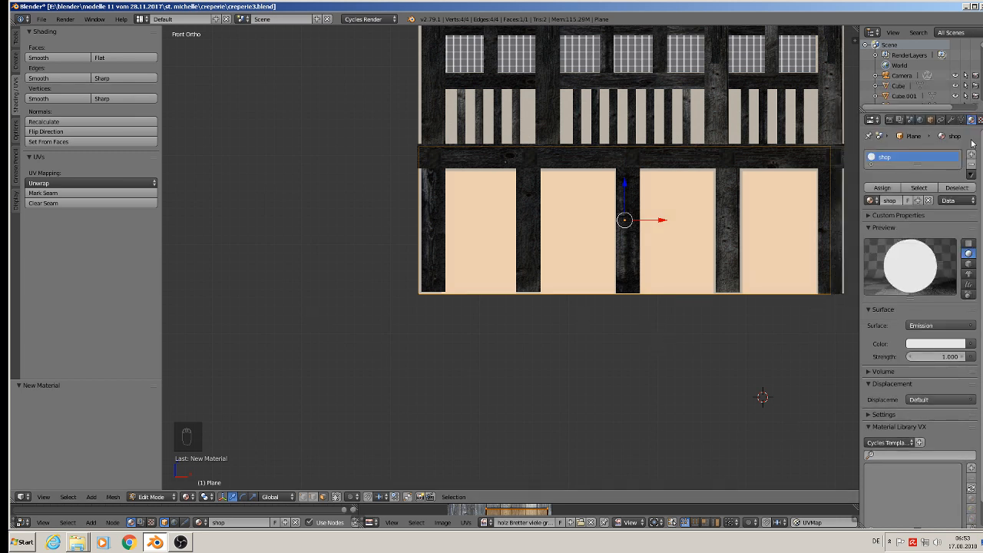
- Save the Blender file and switch to the textur folder in Windows Explorer
click(42, 18)
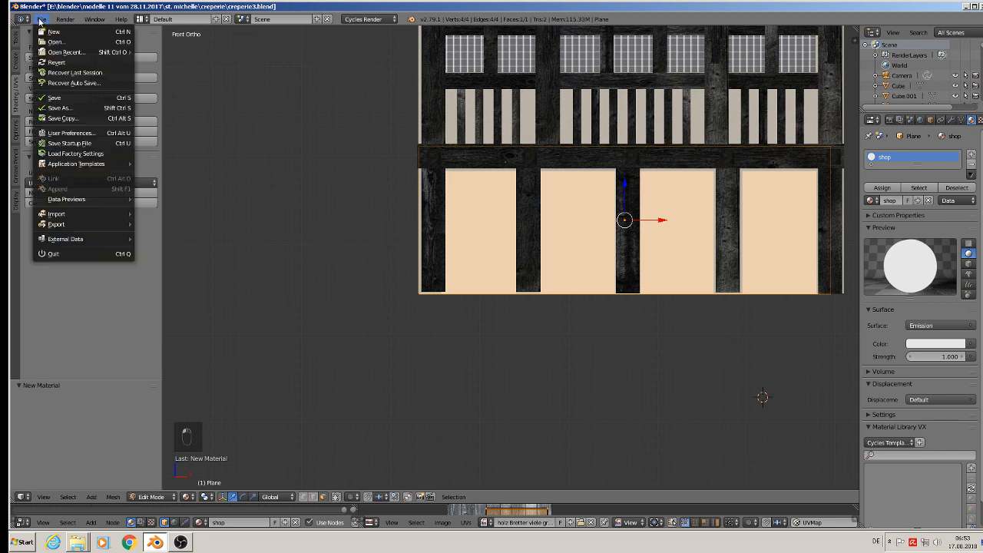
click(65, 99)
click(966, 6)
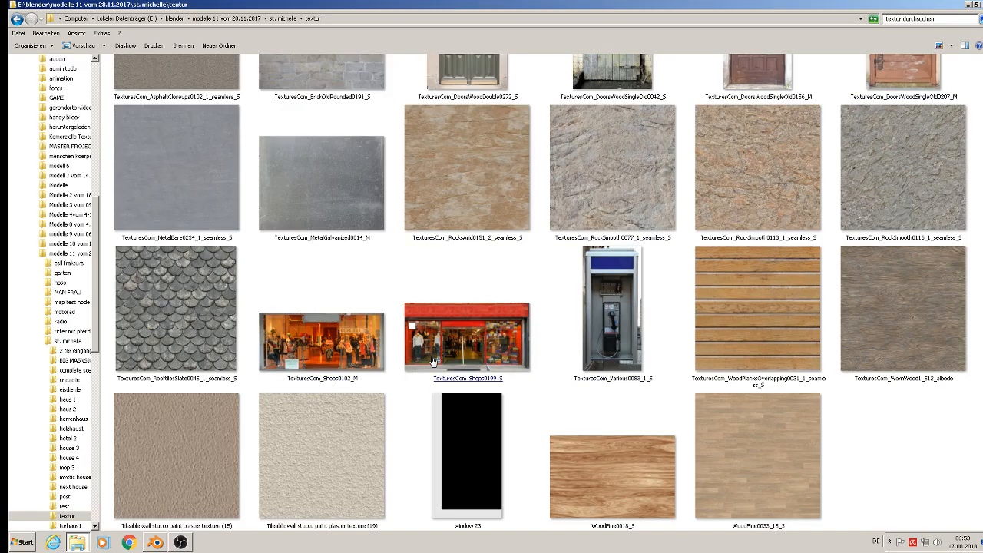
- Examine the images in the textur folder for a suitable shop-front texture
click(369, 354)
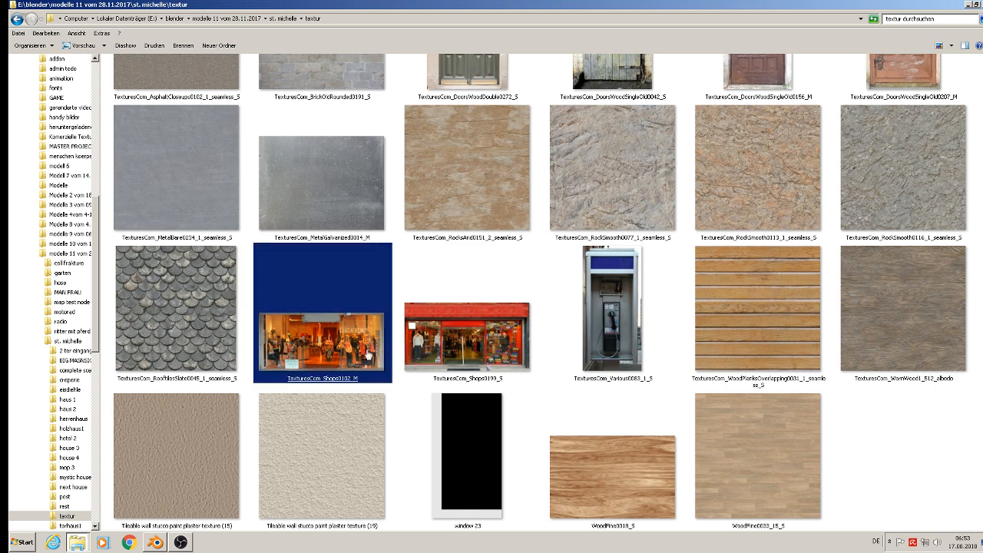
click(460, 339)
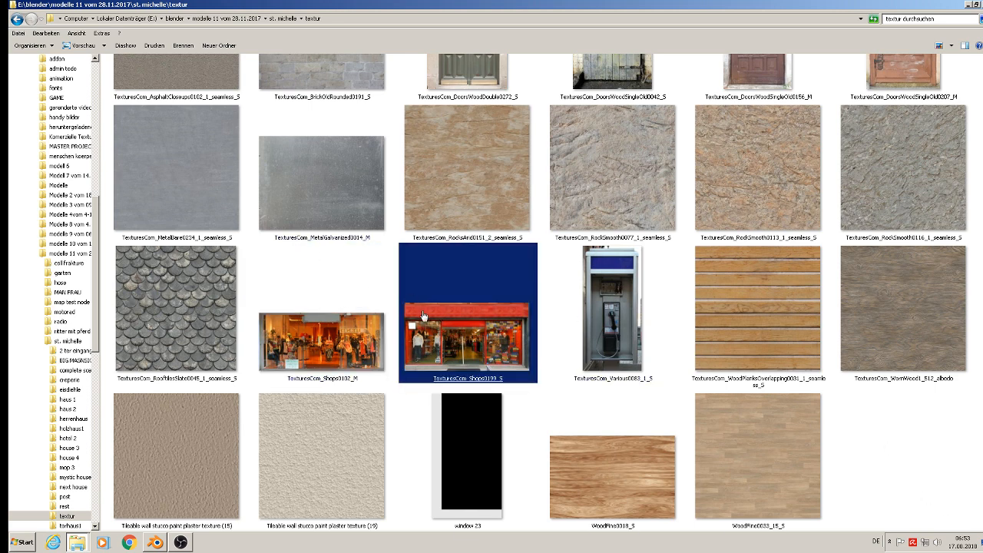
scroll(367, 371, up, 5)
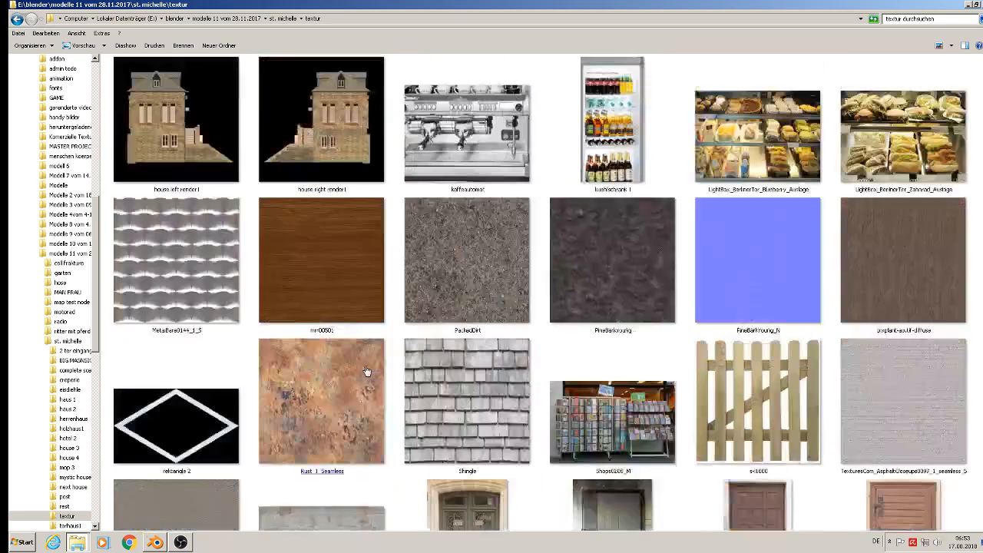
scroll(366, 371, up, 3)
scroll(397, 386, up, 5)
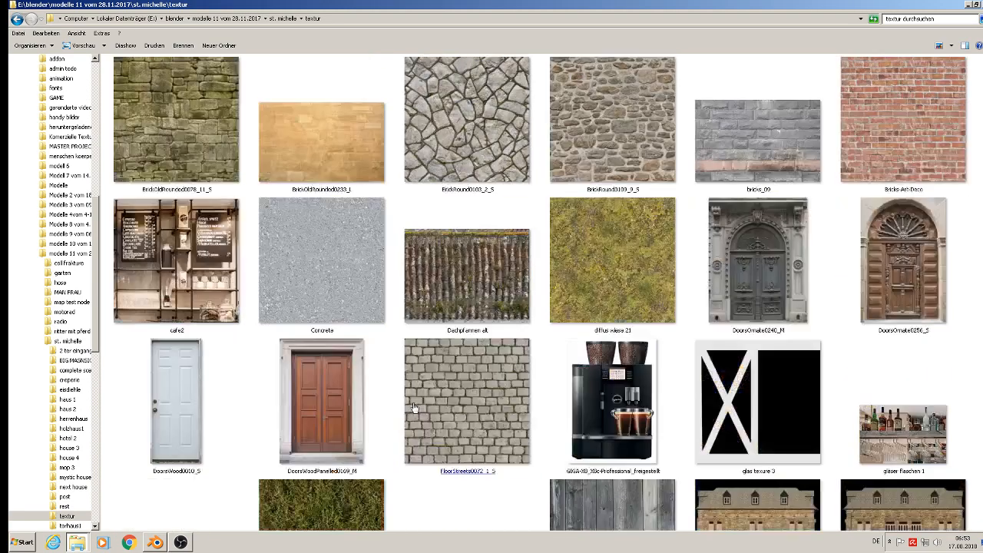
scroll(411, 411, down, 6)
click(411, 411)
scroll(495, 381, down, 10)
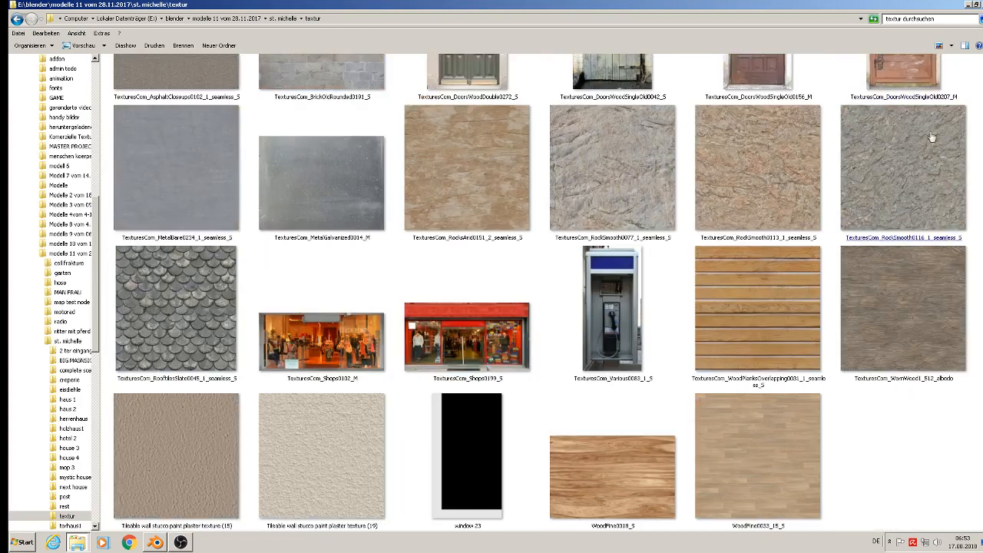
- Open the Komerzielle Texturen collection from the desktop and browse its Fenster > ladenfenster folder for shop-window images
click(968, 4)
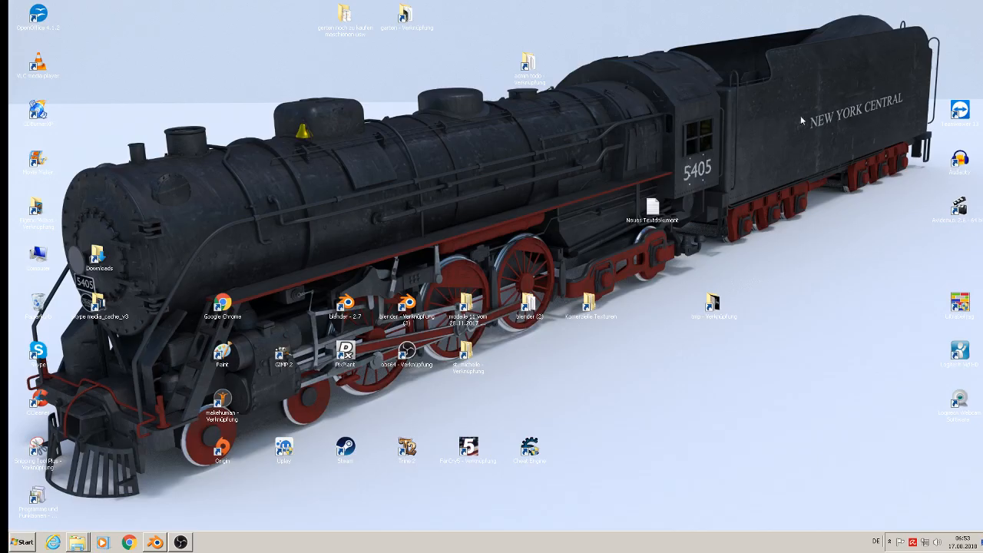
click(572, 311)
double_click(572, 311)
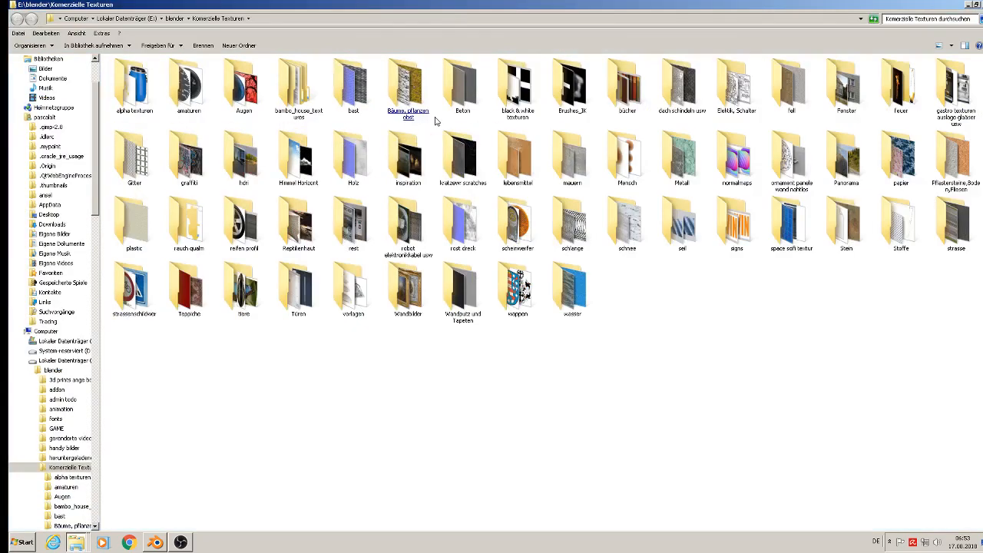
click(384, 120)
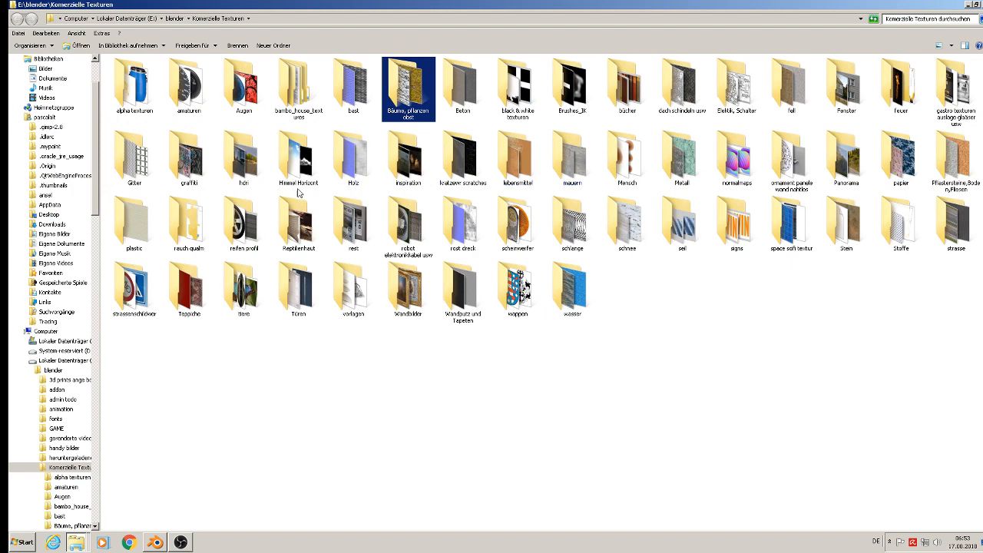
click(921, 200)
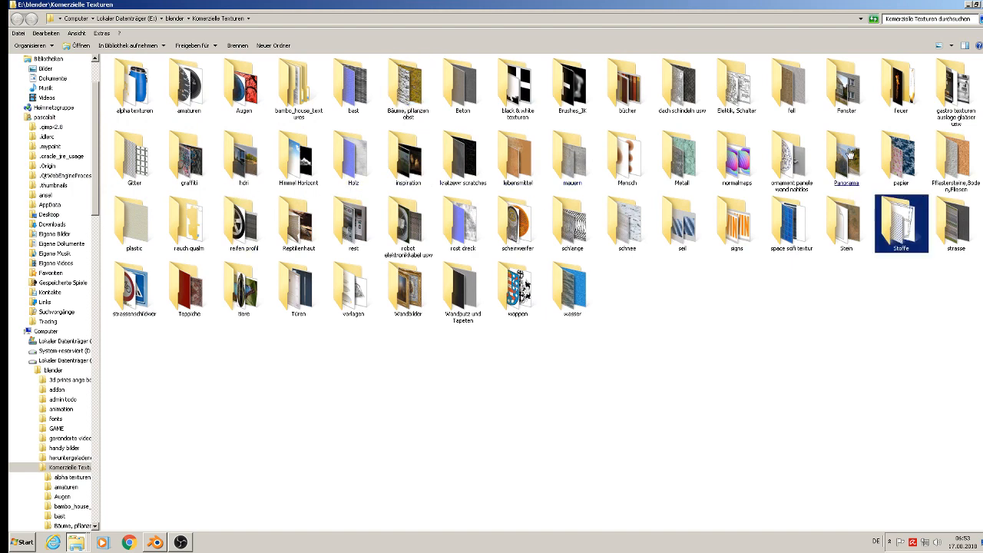
click(841, 92)
click(840, 92)
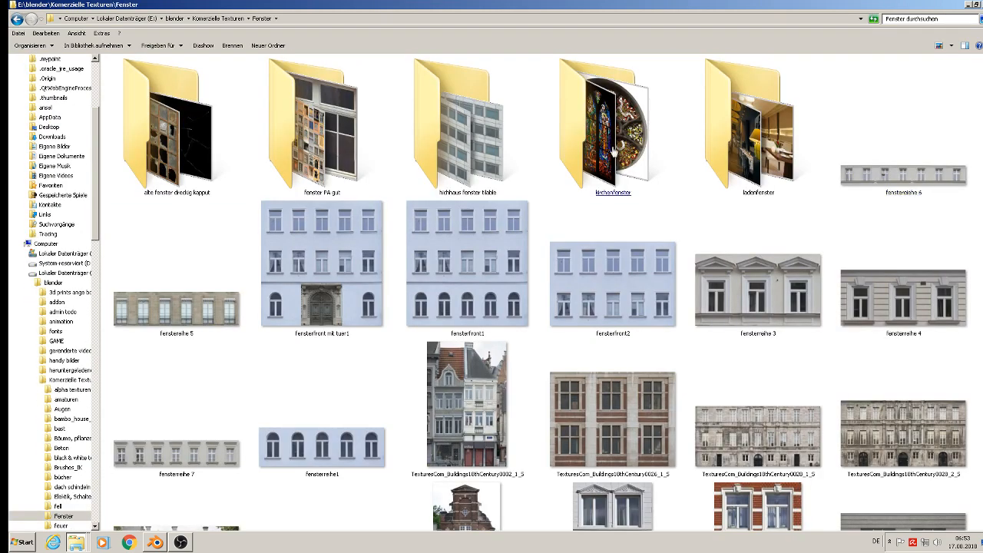
click(730, 142)
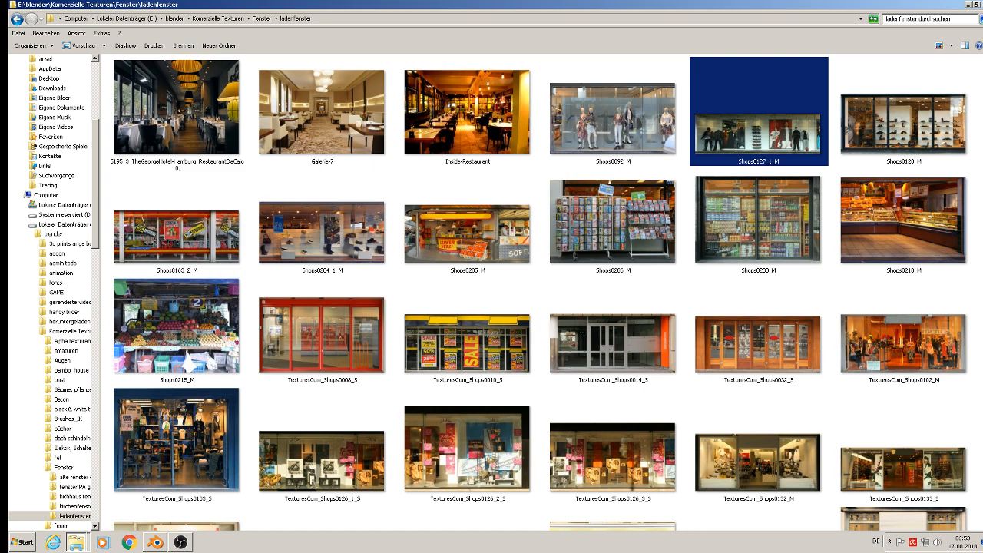
scroll(311, 175, down, 3)
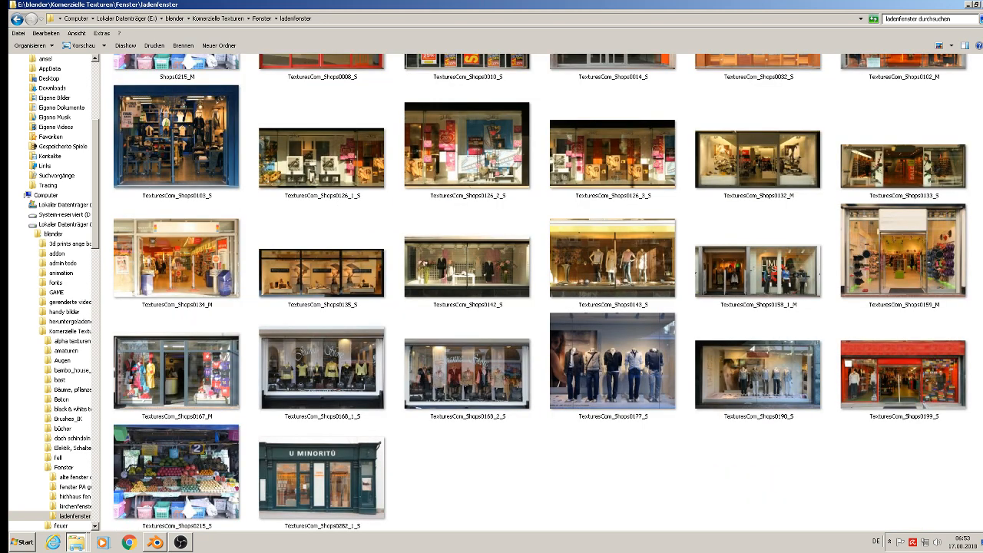
click(206, 375)
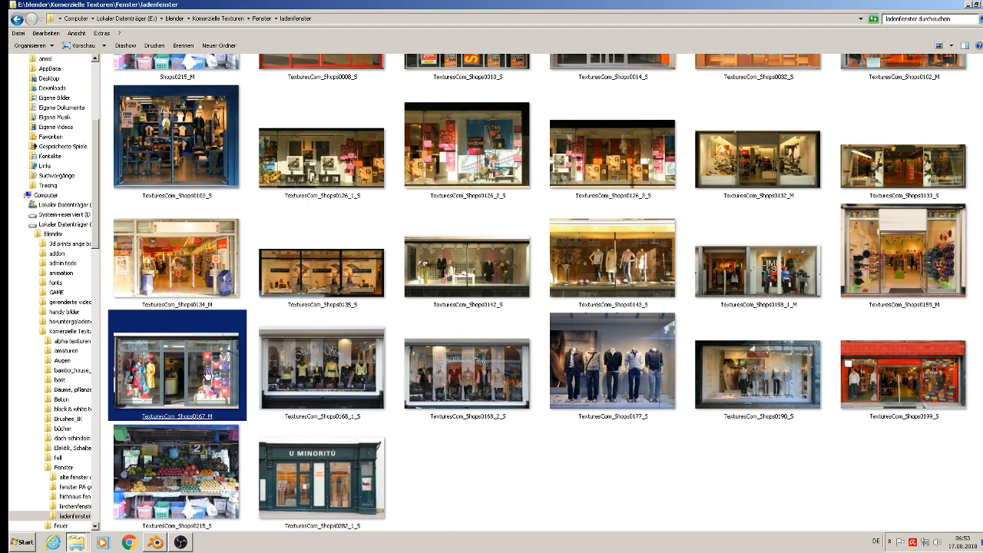
right_click(205, 374)
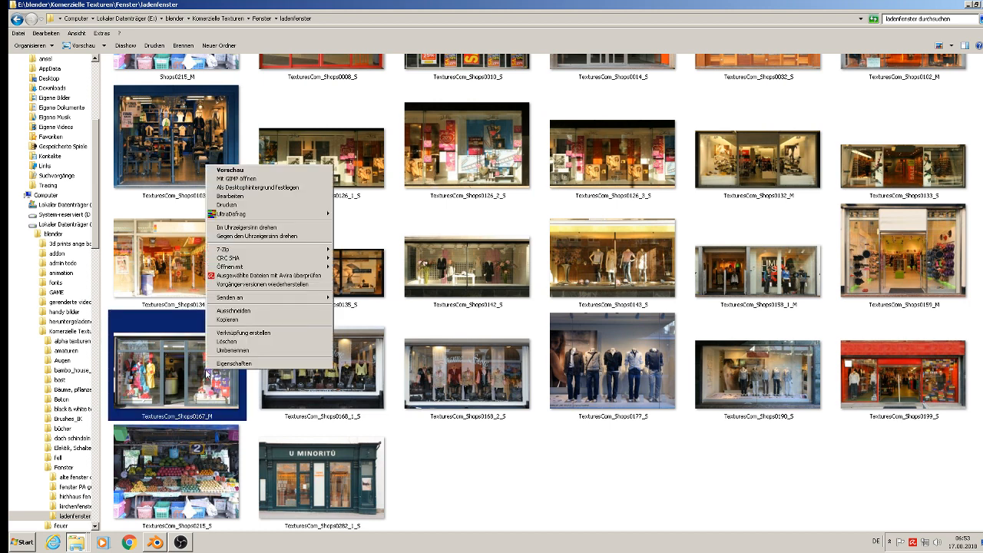
click(542, 538)
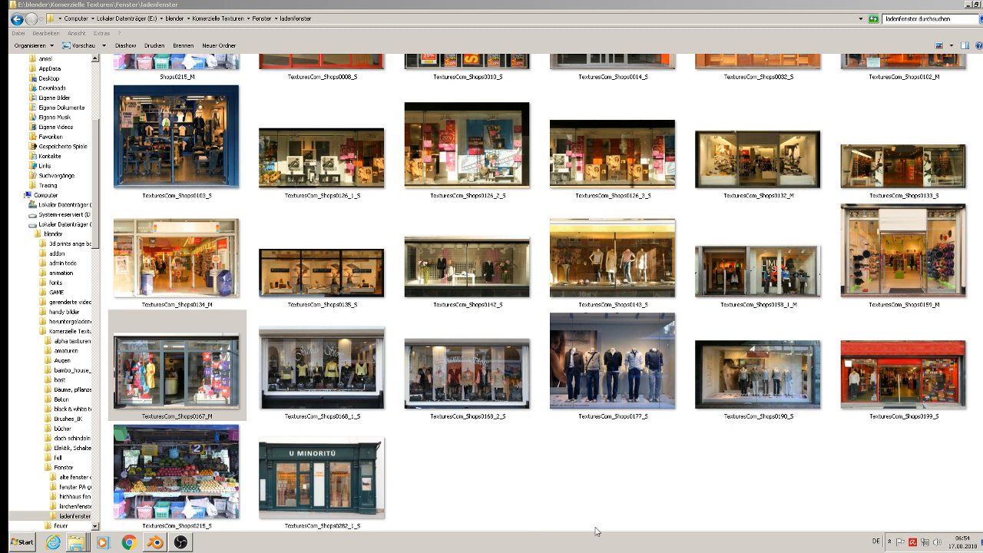
- Copy the image TexturesCom_Shops0132_M from ladenfenster into the project's textur folder
right_click(784, 172)
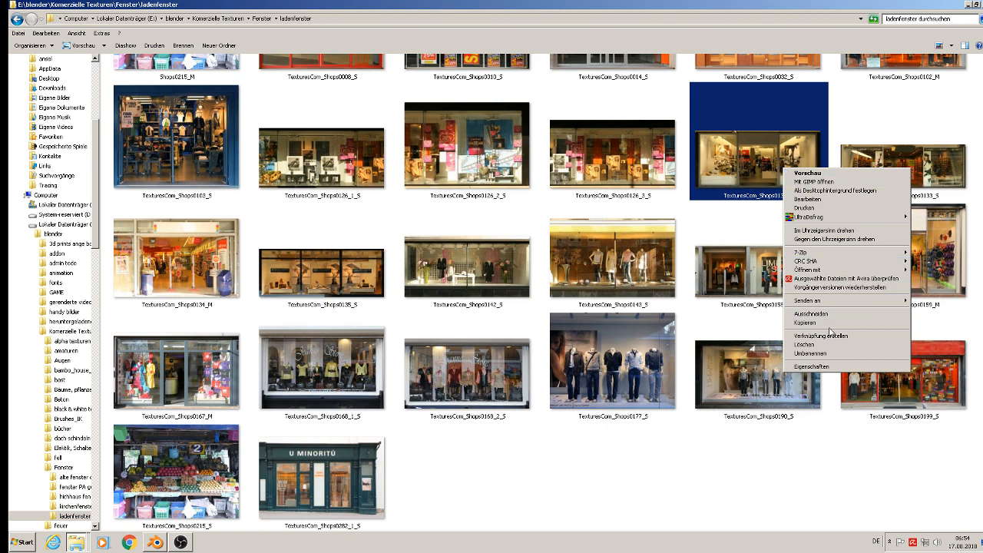
click(830, 323)
click(77, 542)
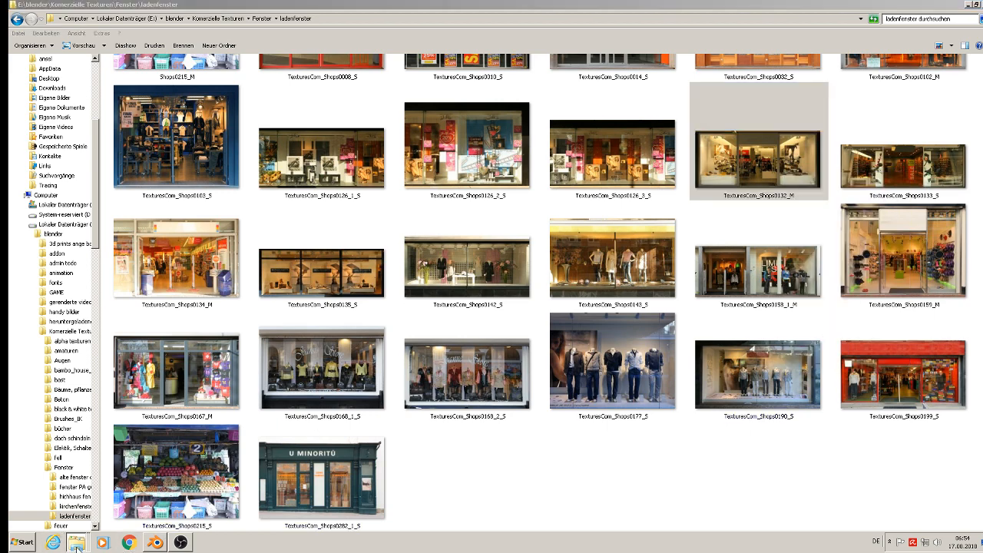
click(111, 512)
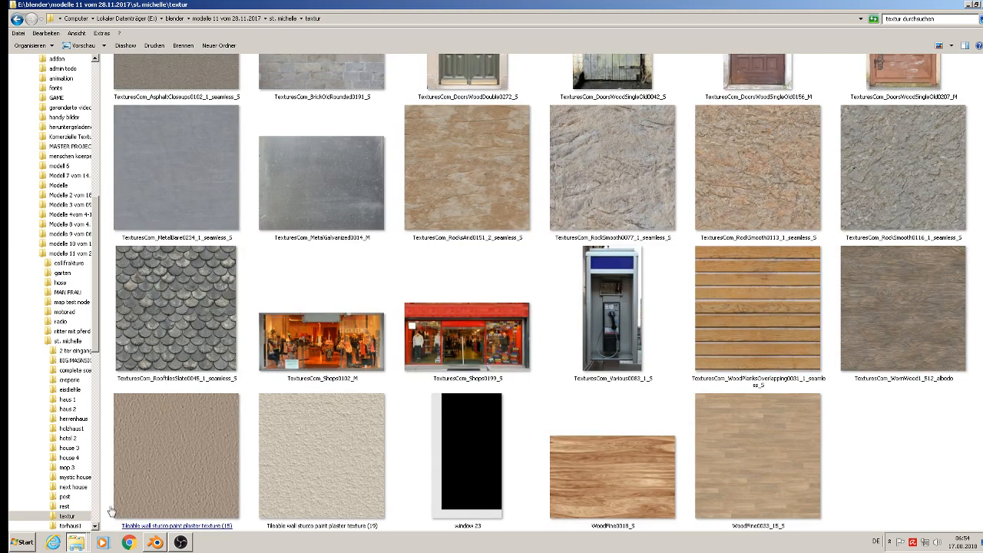
right_click(882, 447)
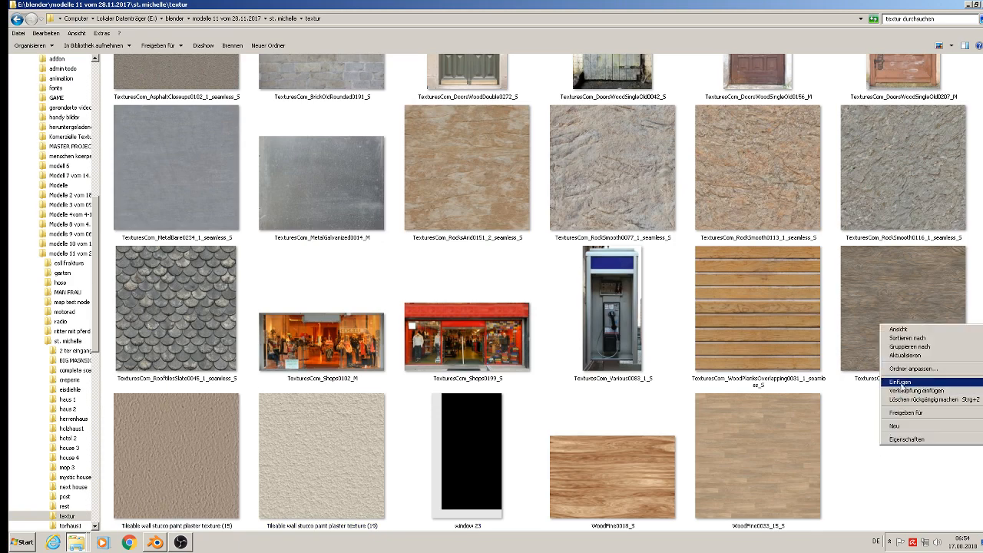
click(901, 383)
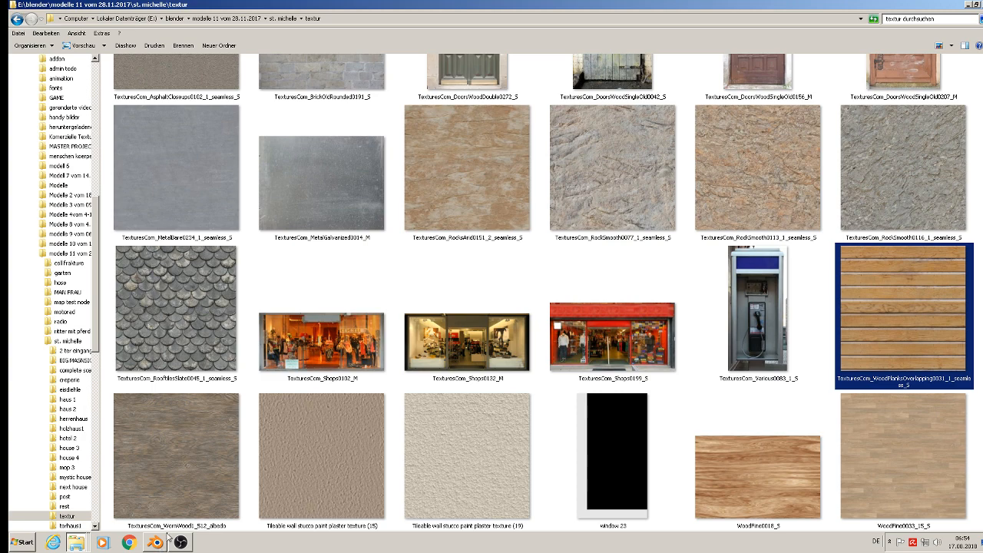
- Back in Blender, set the shop material's emission color to an Image Texture using TexturesCom_Shops0132_M from the textur folder
click(160, 541)
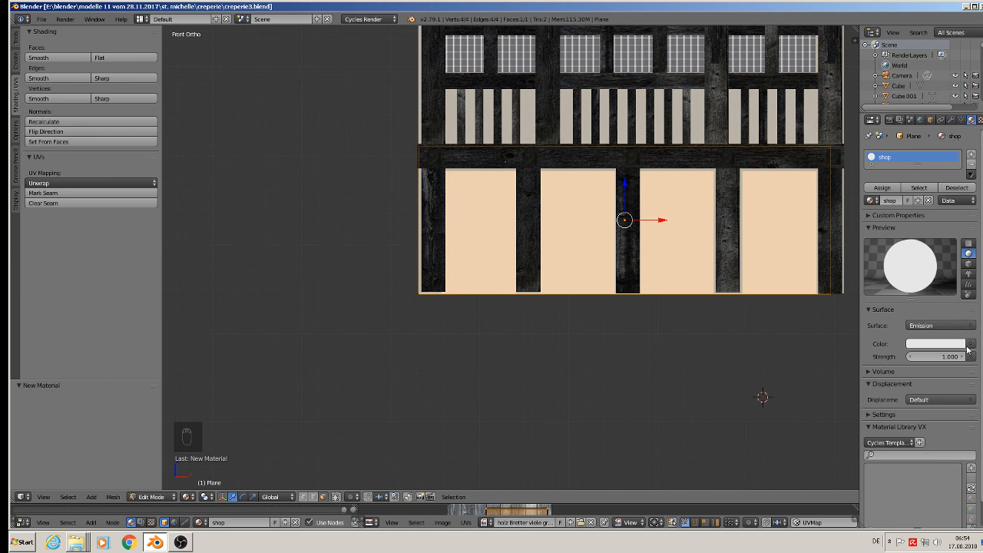
click(971, 345)
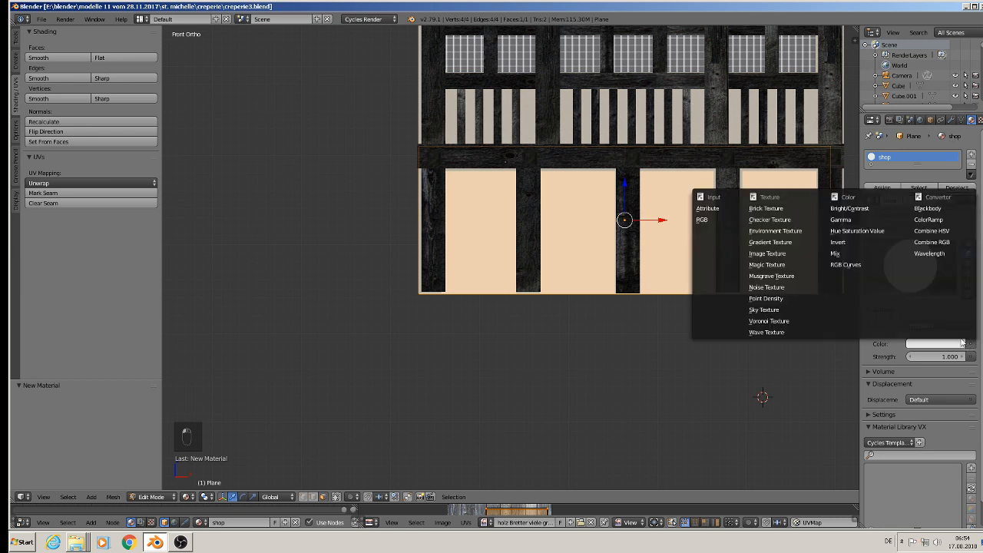
click(772, 251)
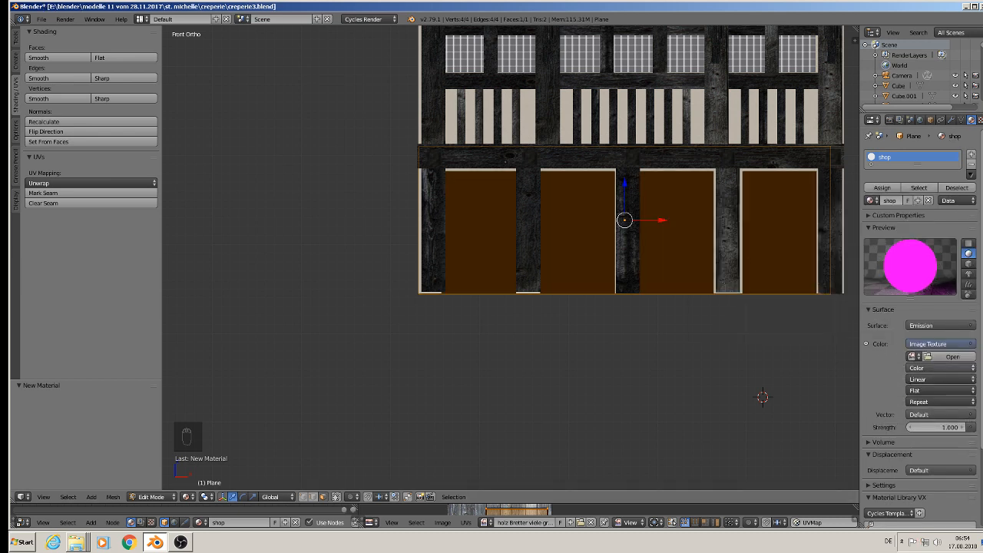
click(942, 357)
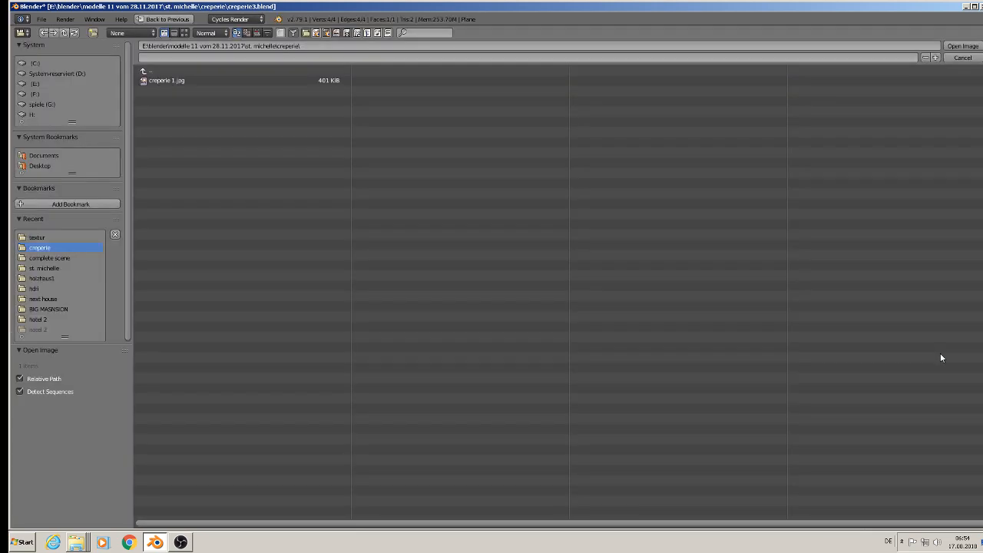
click(43, 238)
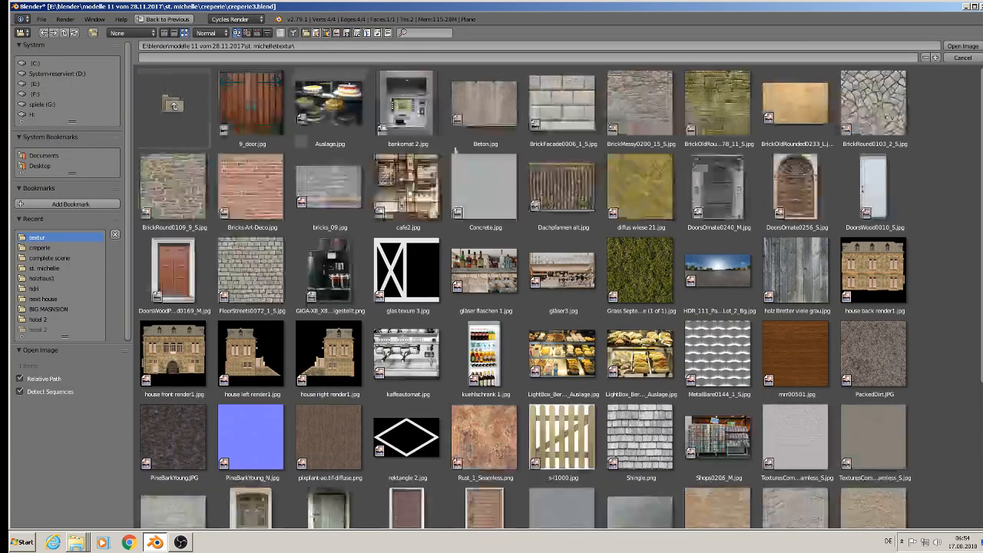
scroll(866, 395, down, 5)
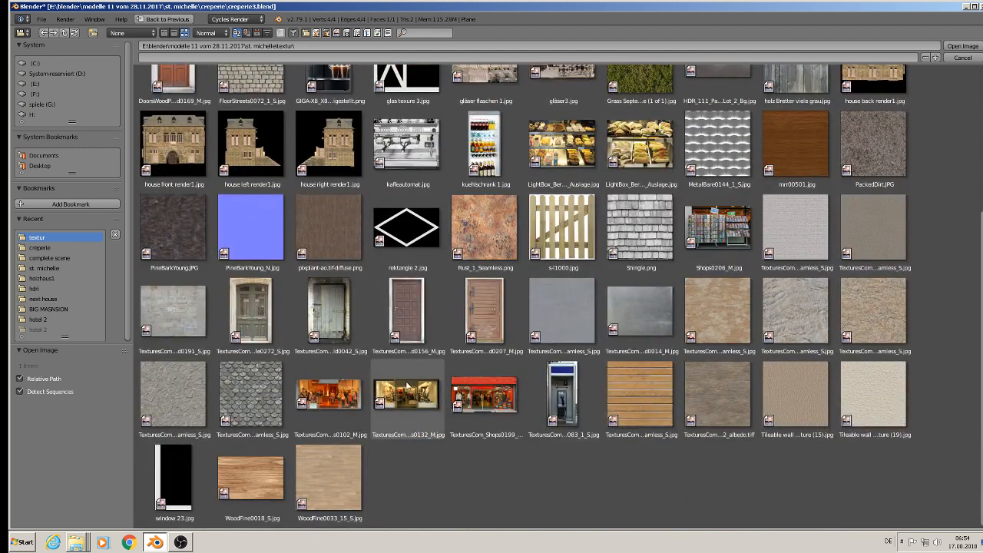
double_click(408, 386)
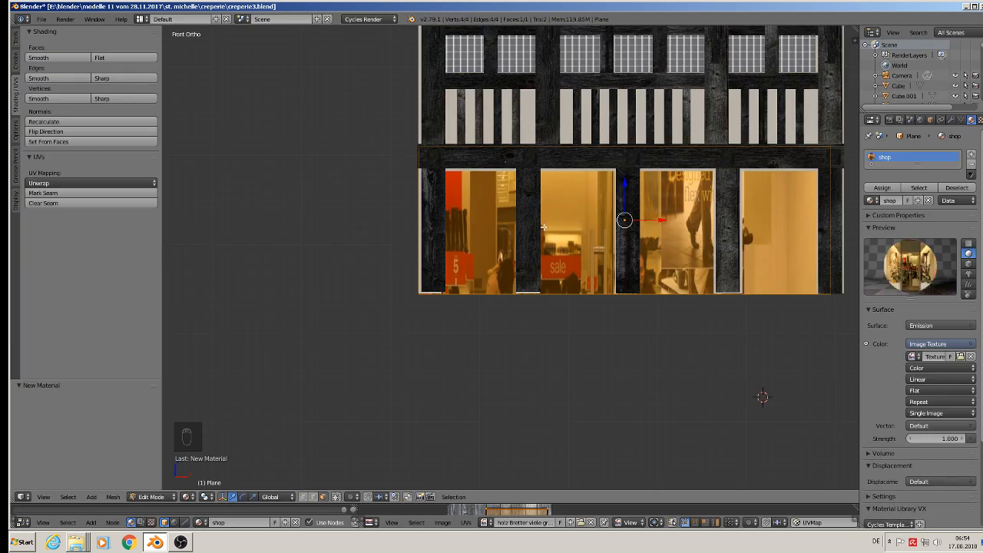
- Map the shop-window image onto the ground-floor plane with Project from View (Bounds) and return to Object Mode with everything deselected
key(u)
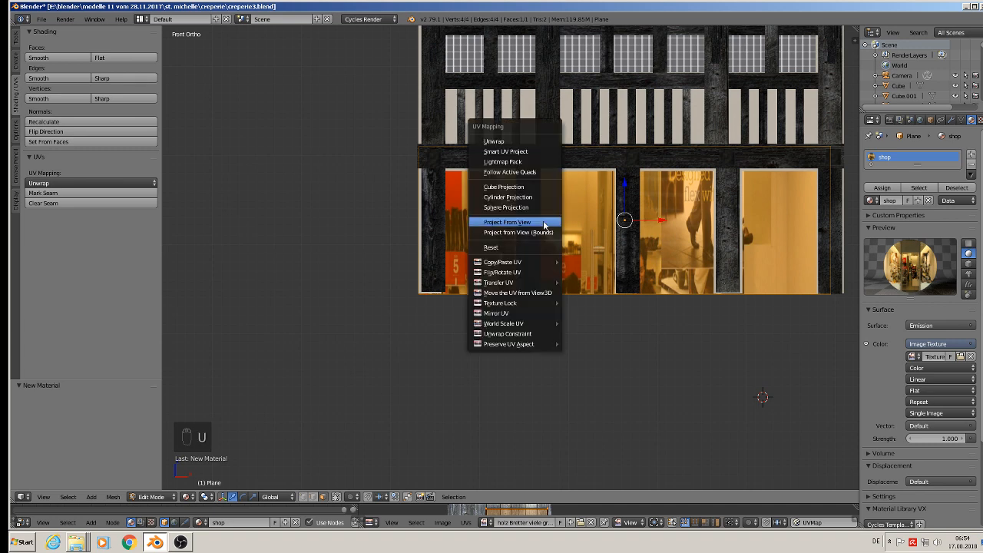
click(541, 232)
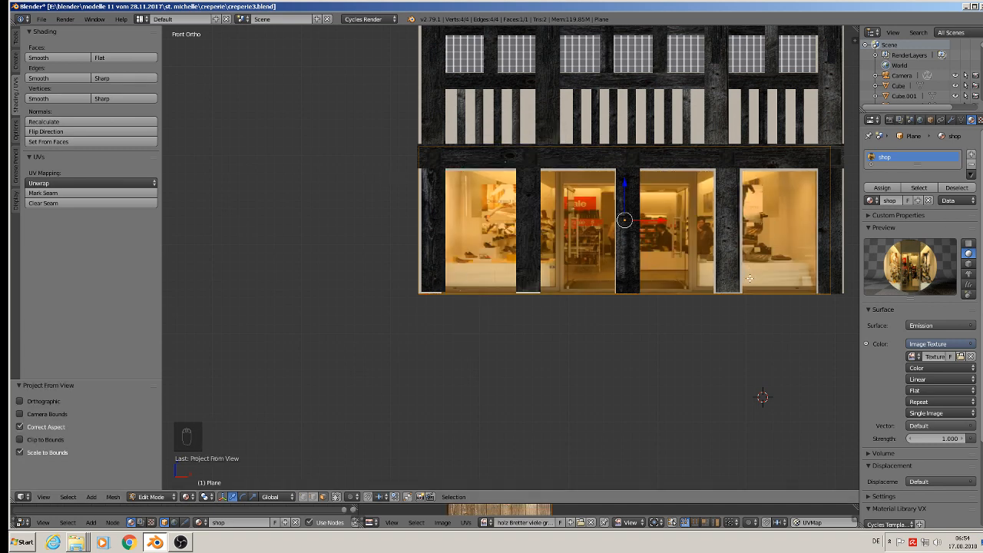
key(Tab)
key(a)
key(a)
middle_drag(800, 345, 766, 389)
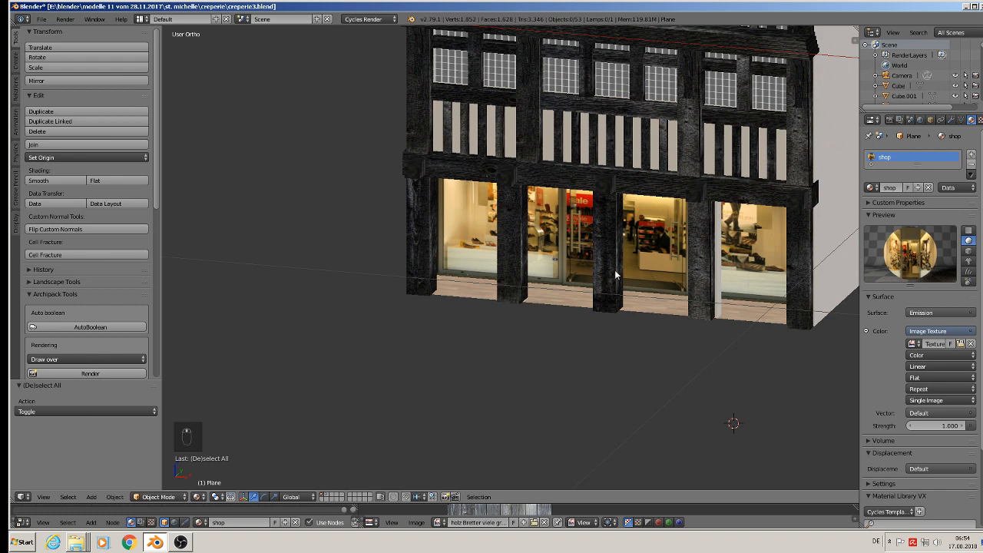
middle_drag(651, 308, 678, 282)
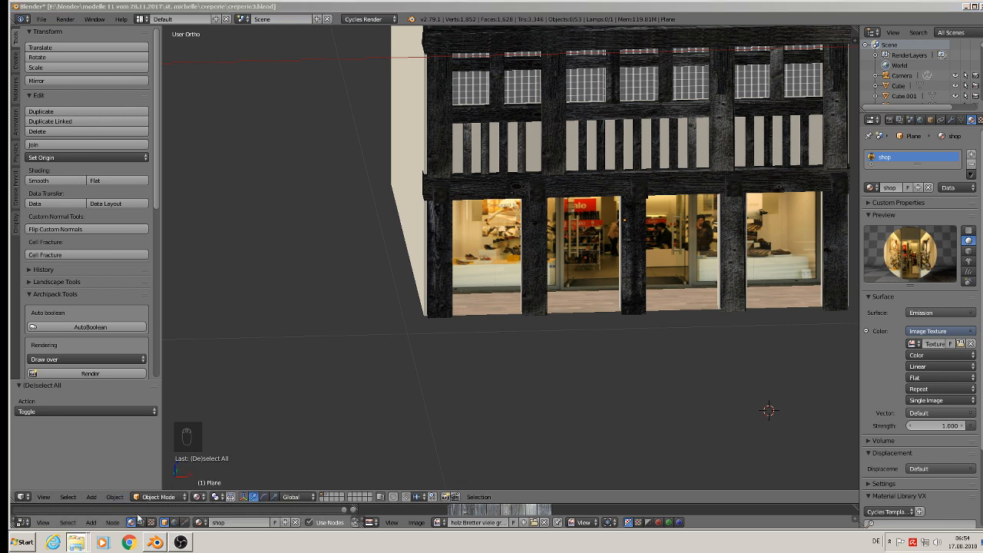
- Review the ladenfenster folder's shop-window images in the file explorer and locate TexturesCom_Shops0132_M
click(77, 542)
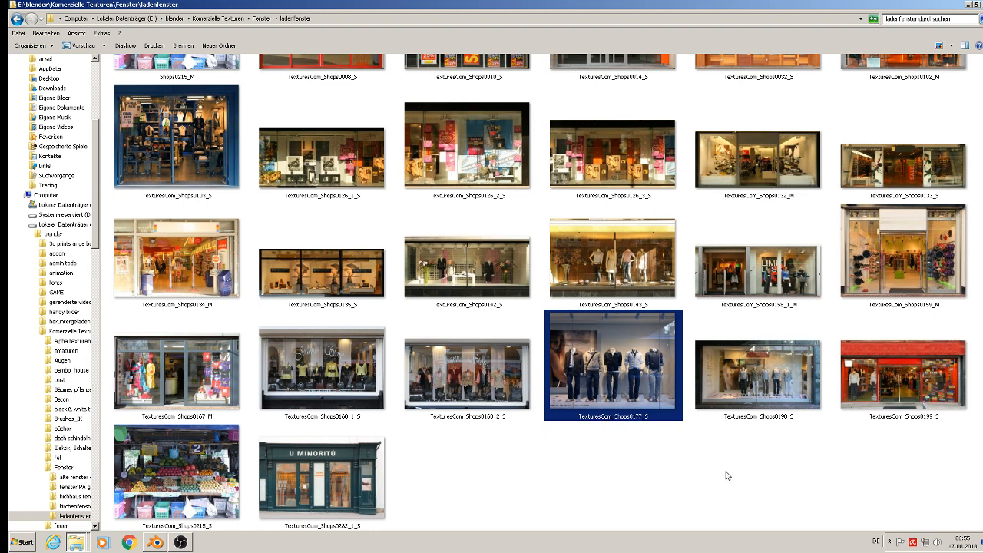
scroll(732, 480, up, 3)
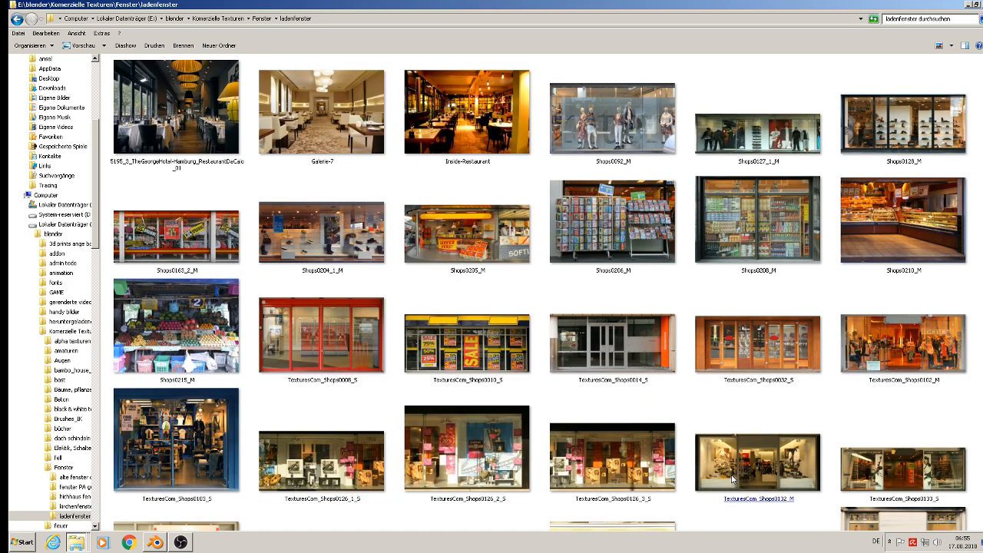
scroll(732, 479, down, 5)
scroll(732, 479, up, 5)
click(731, 472)
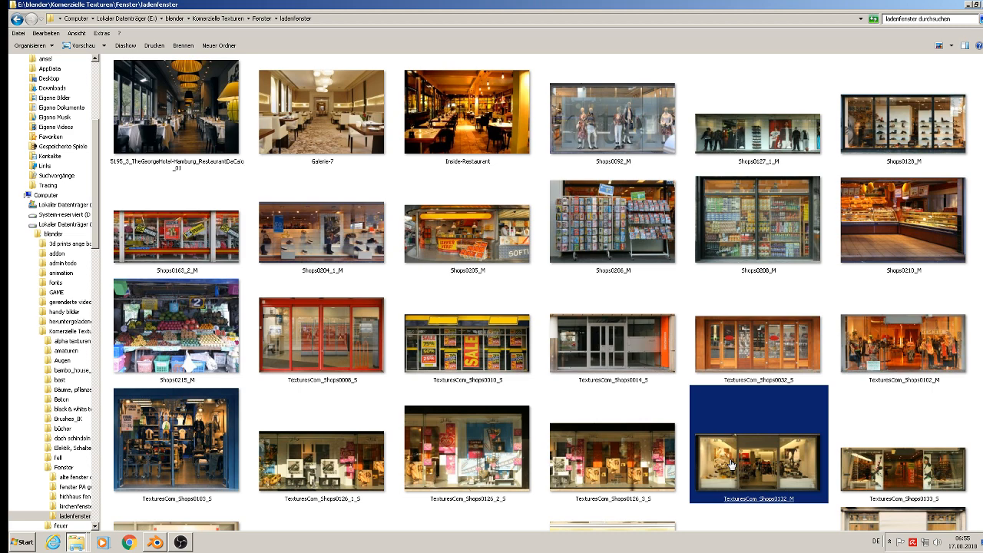
scroll(731, 464, down, 3)
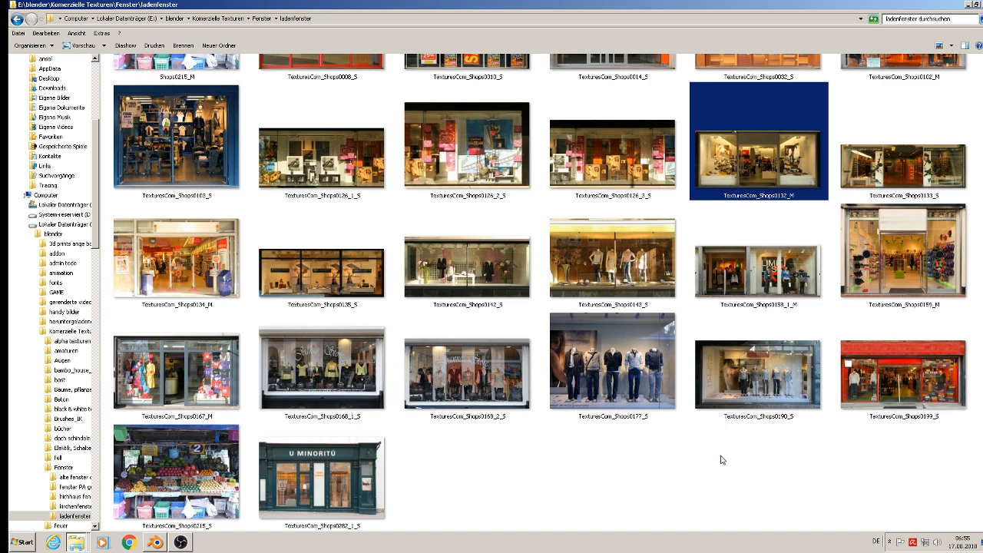
- Back in Blender, delete only the wood-textured bottom face of the building's main body in Edit Mode
click(156, 542)
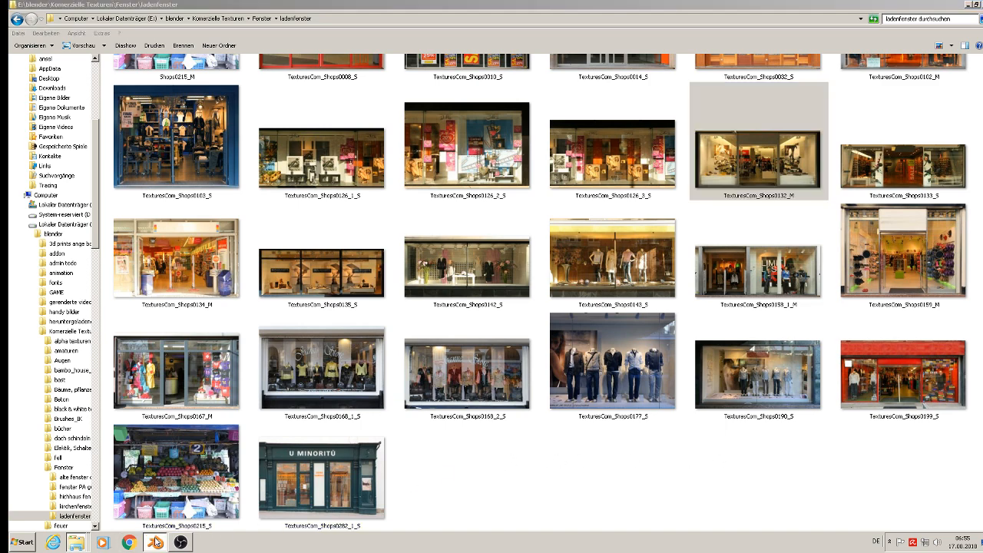
middle_drag(643, 310, 632, 315)
scroll(634, 314, up, 2)
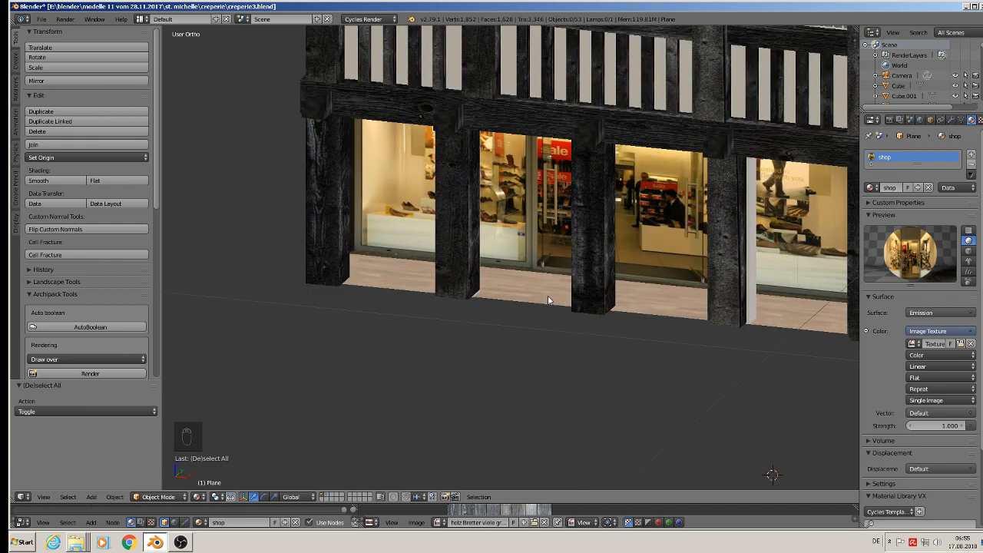
key(Tab)
key(Tab)
key(Tab)
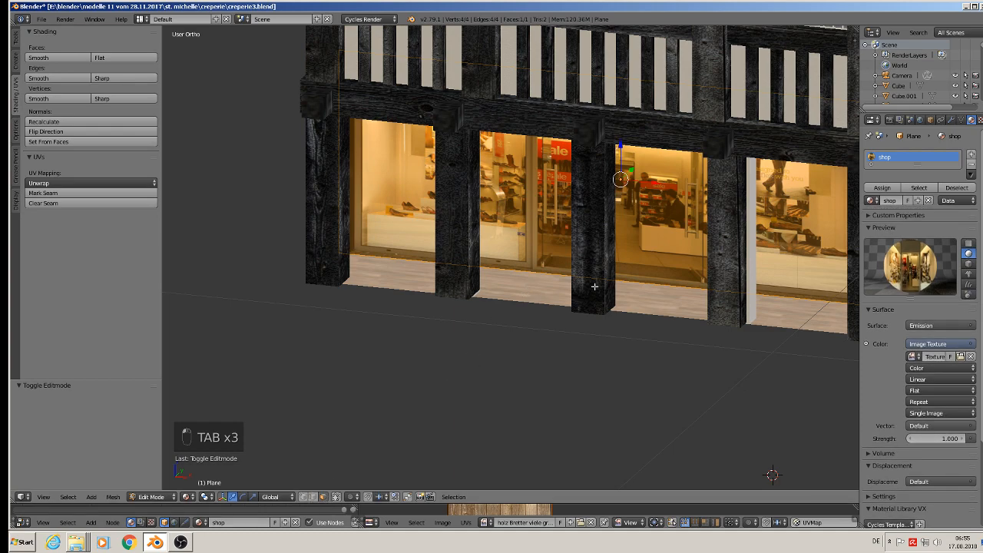
middle_drag(576, 356, 540, 320)
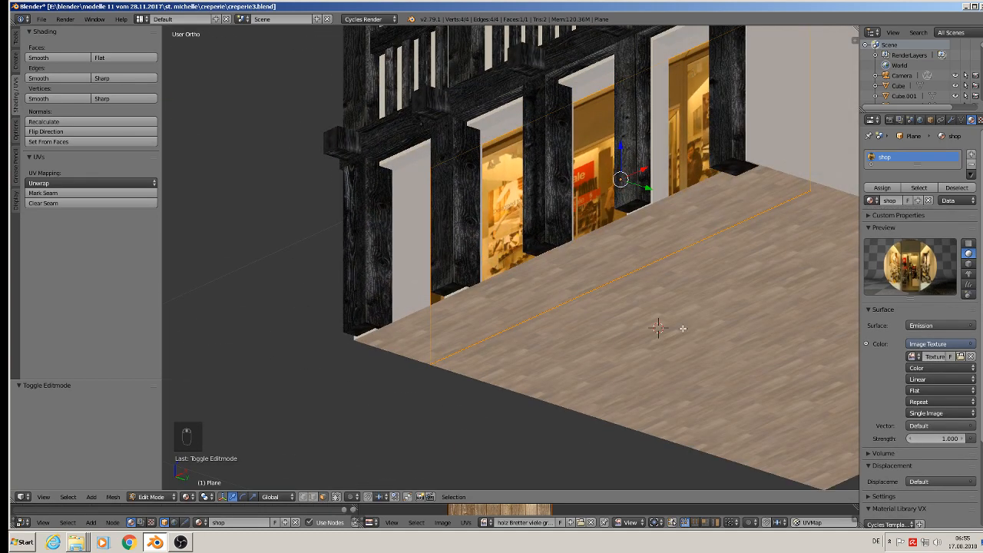
scroll(687, 334, down, 2)
key(Tab)
right_click(676, 304)
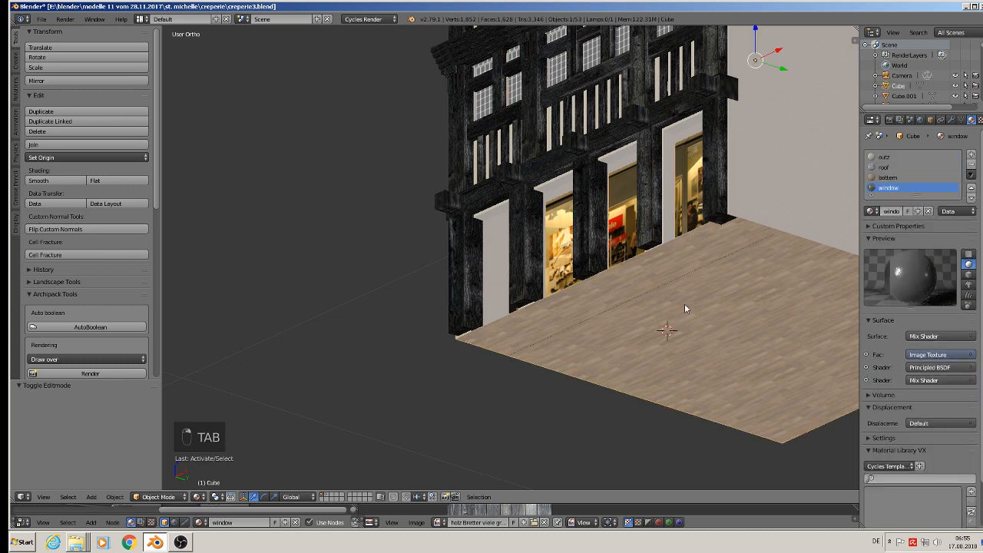
key(Tab)
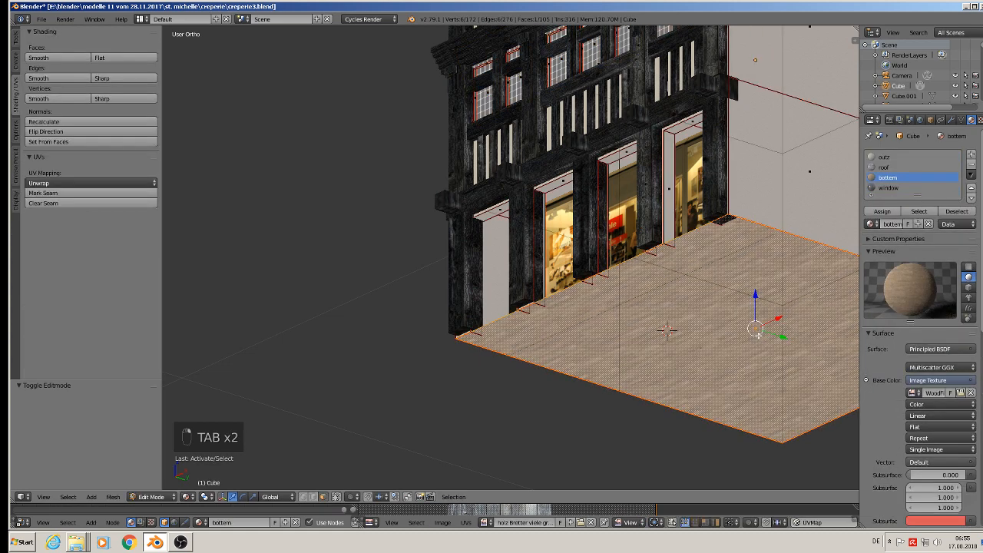
key(x)
click(737, 384)
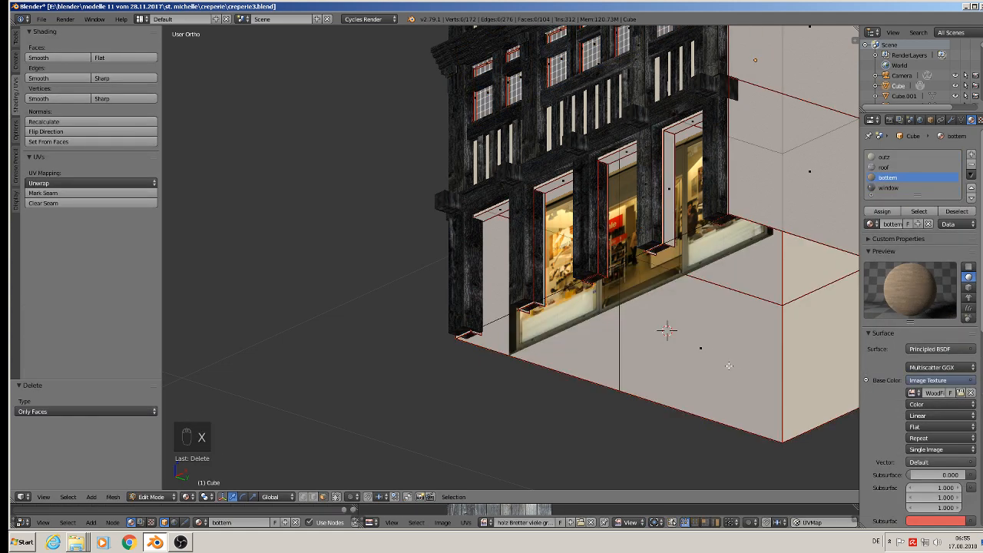
middle_drag(665, 329, 725, 384)
key(Tab)
- Delete the leftover bottom front edge running beneath the shop windows from the building's main body
middle_drag(663, 331, 565, 304)
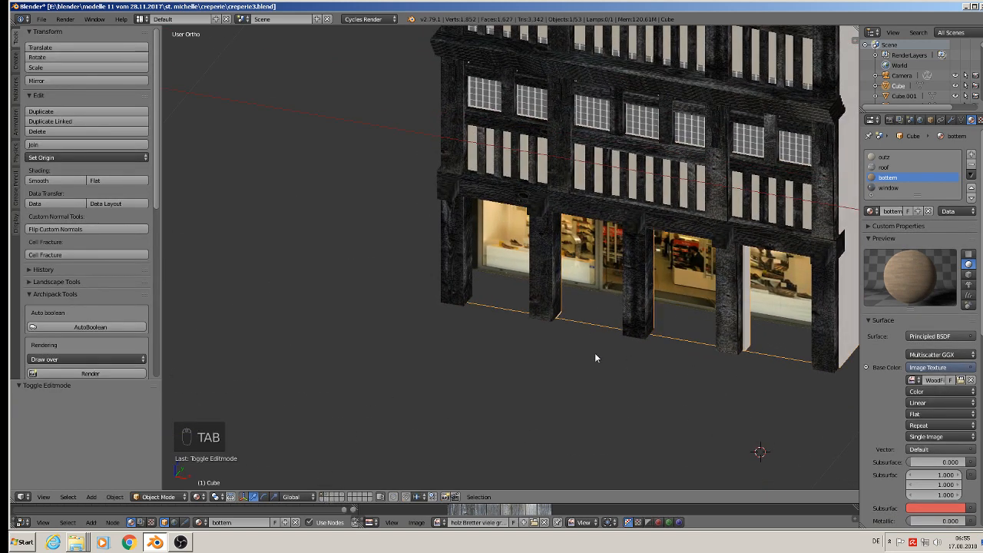
key(Tab)
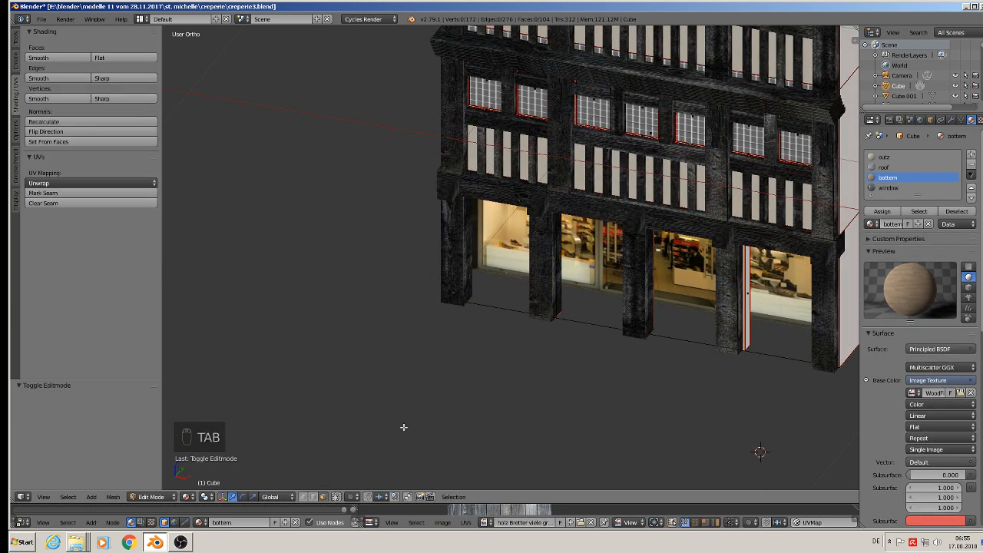
right_click(507, 308)
key(x)
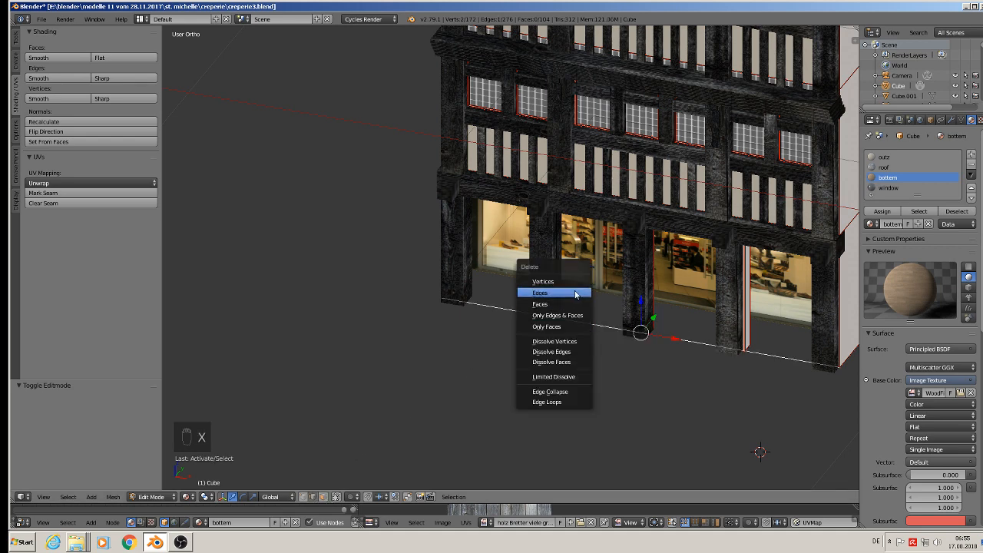
click(576, 294)
key(a)
key(Tab)
- Select the horizontal beam above the shop windows and enlarge the node editor to show its wood material's Add math node
middle_drag(624, 330, 531, 382)
scroll(544, 364, down, 2)
middle_drag(580, 338, 588, 344)
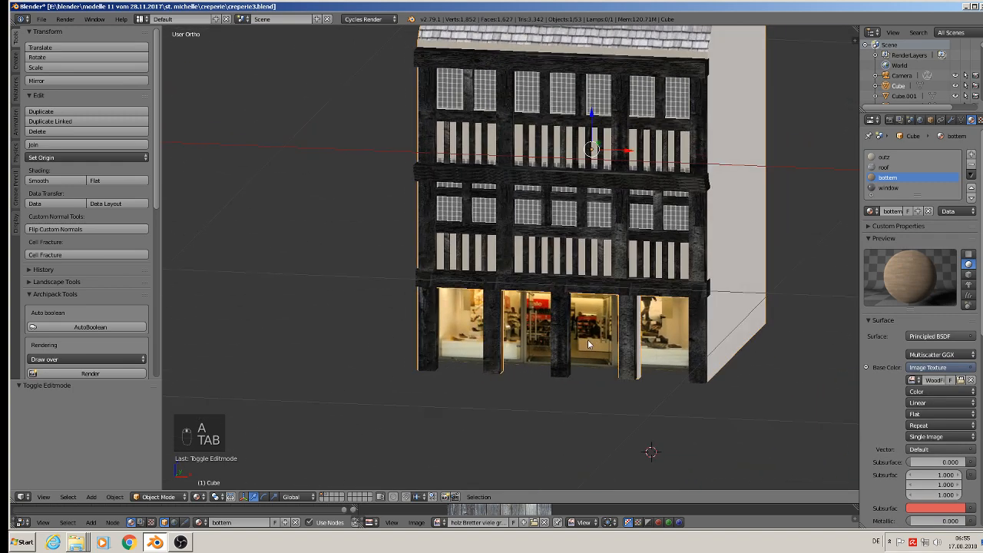
scroll(619, 280, up, 5)
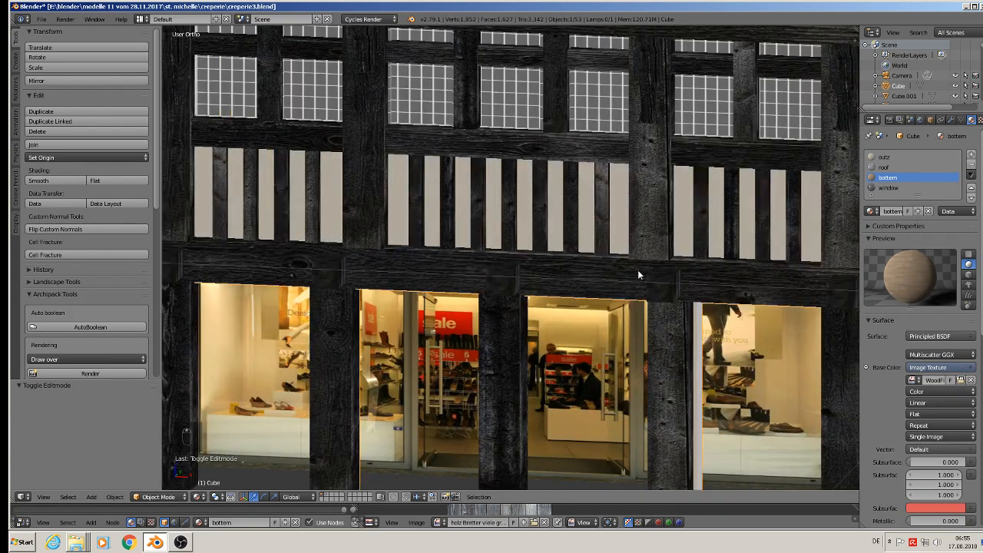
right_click(642, 273)
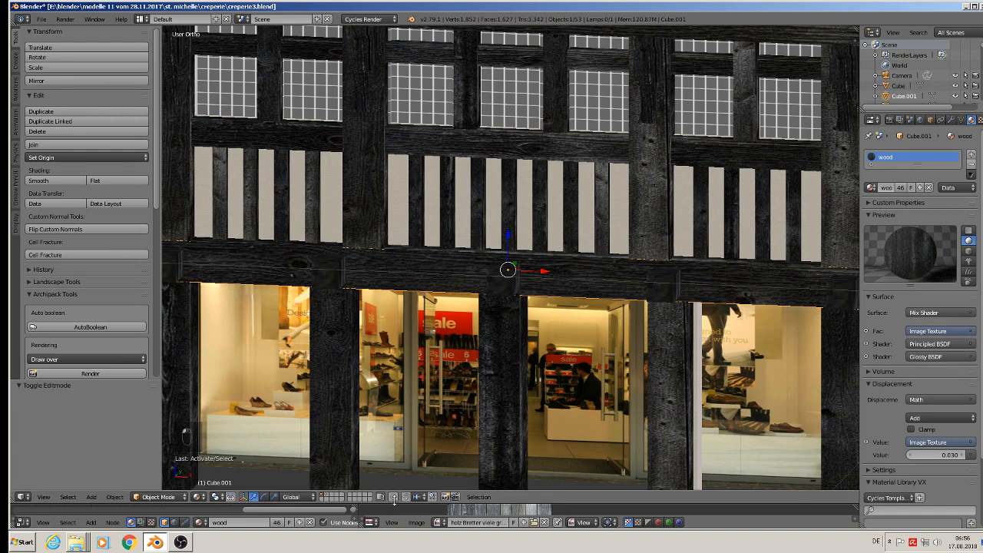
drag(393, 504, 444, 255)
scroll(254, 404, down, 2)
middle_drag(214, 397, 299, 321)
scroll(129, 392, up, 10)
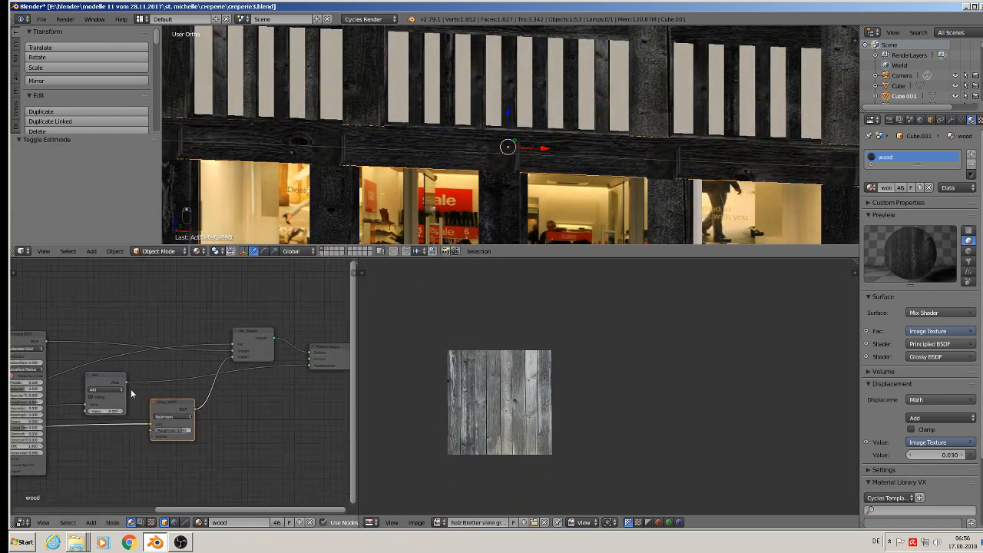
middle_drag(118, 408, 226, 388)
scroll(226, 388, up, 2)
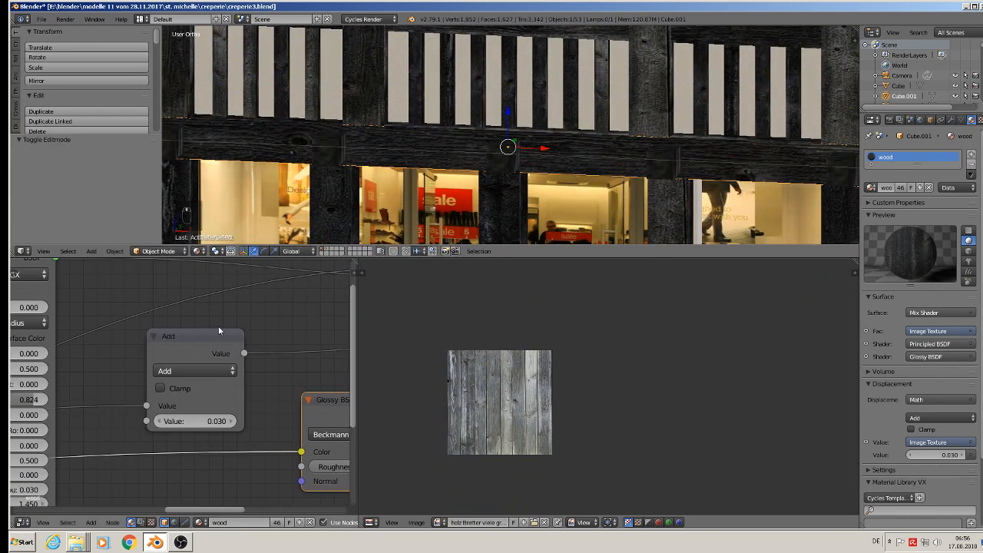
- Switch the wood material's displacement math node to Multiply and set its value to 0.003
click(177, 371)
click(193, 325)
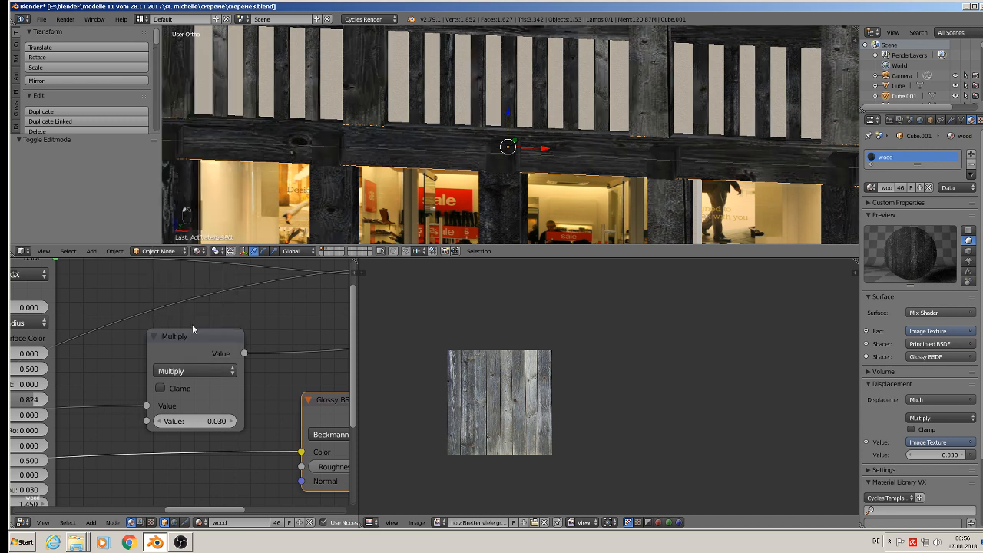
click(178, 421)
click(173, 420)
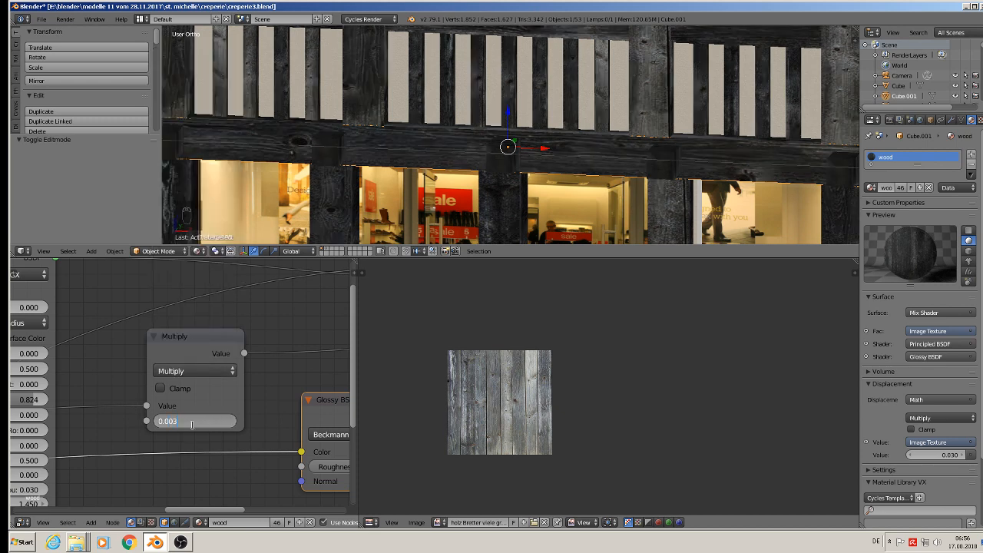
key(Return)
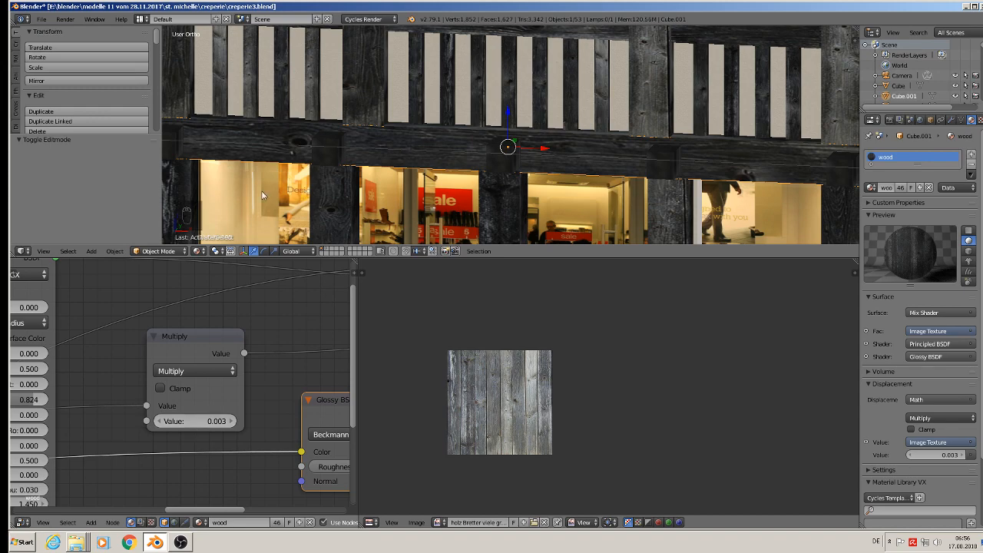
- Preview the shop front in Rendered shading and inspect the Glossy BSDF distribution setting in the wood material
click(200, 250)
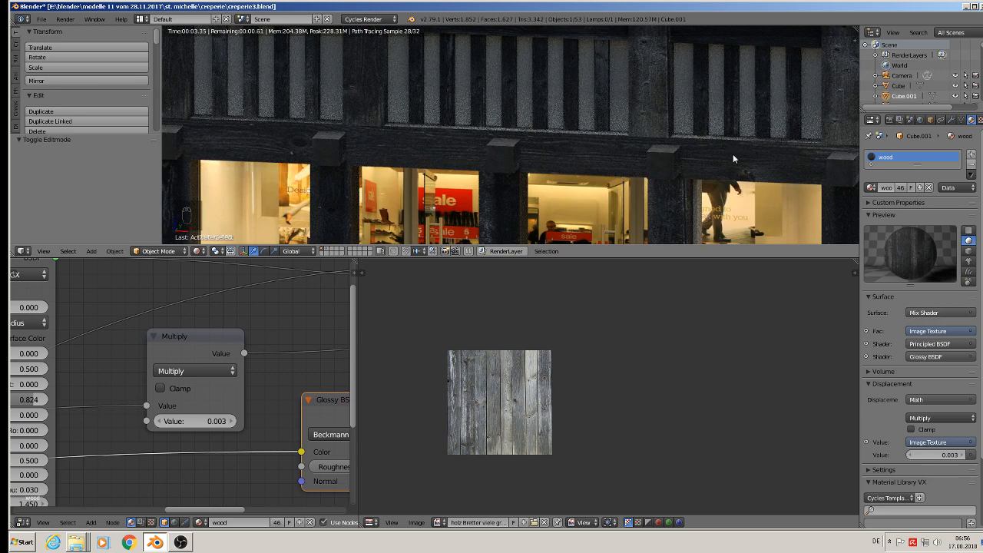
scroll(618, 153, down, 5)
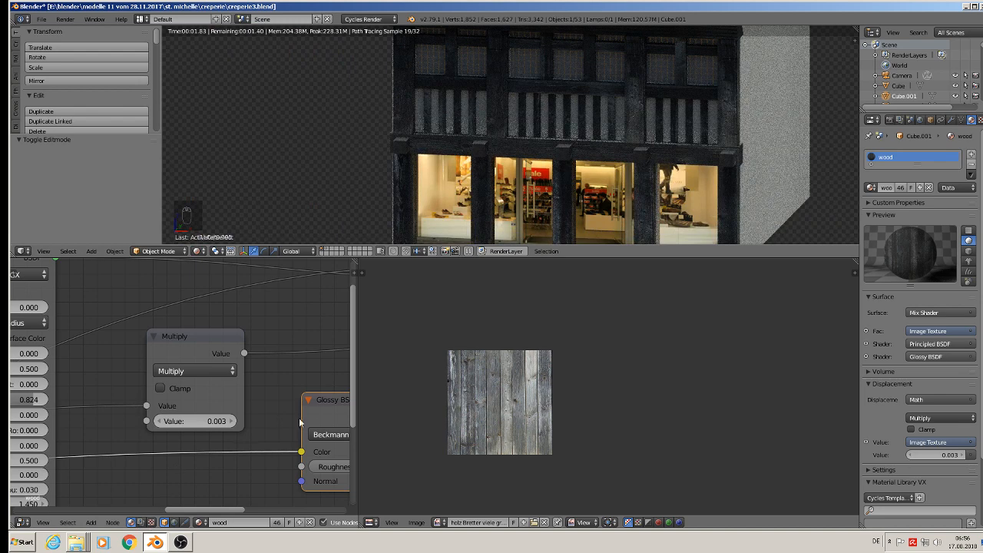
middle_drag(319, 388, 167, 386)
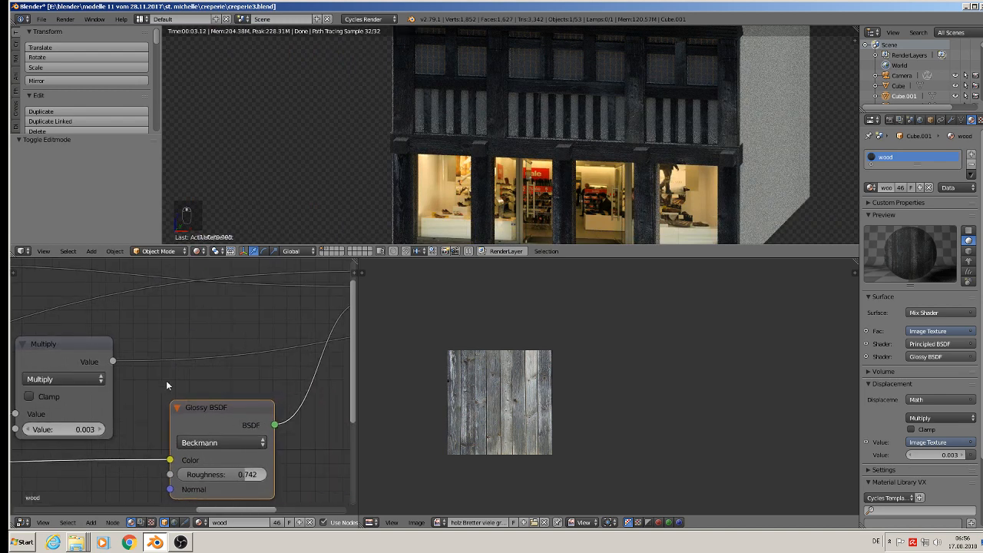
click(209, 444)
click(210, 445)
scroll(246, 416, down, 3)
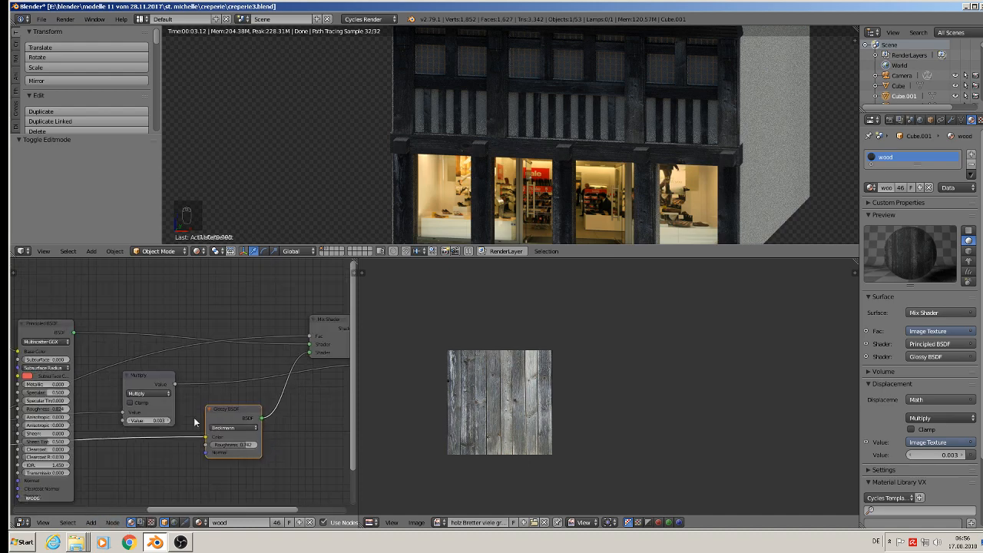
- Inspect the upper-storey timbers and lattice windows in the rendered preview, and return the viewport to Material shading
shift+middle_drag(651, 69, 534, 146)
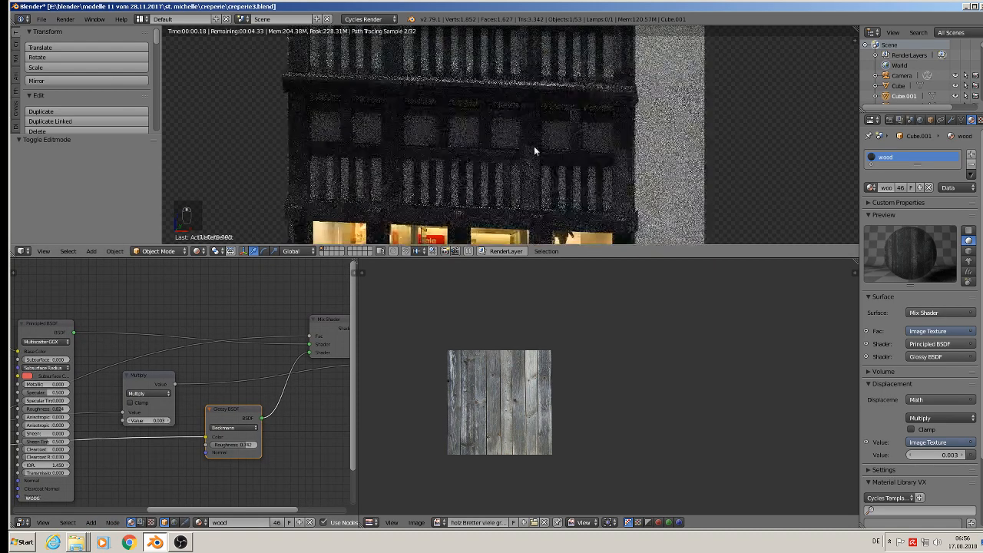
scroll(533, 146, down, 3)
scroll(534, 146, up, 2)
scroll(505, 158, up, 1)
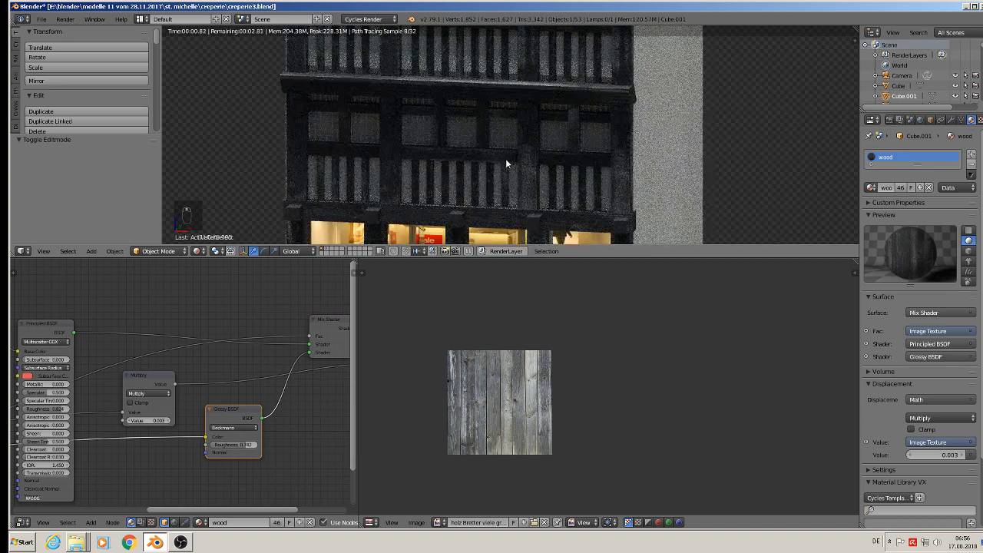
scroll(508, 137, up, 2)
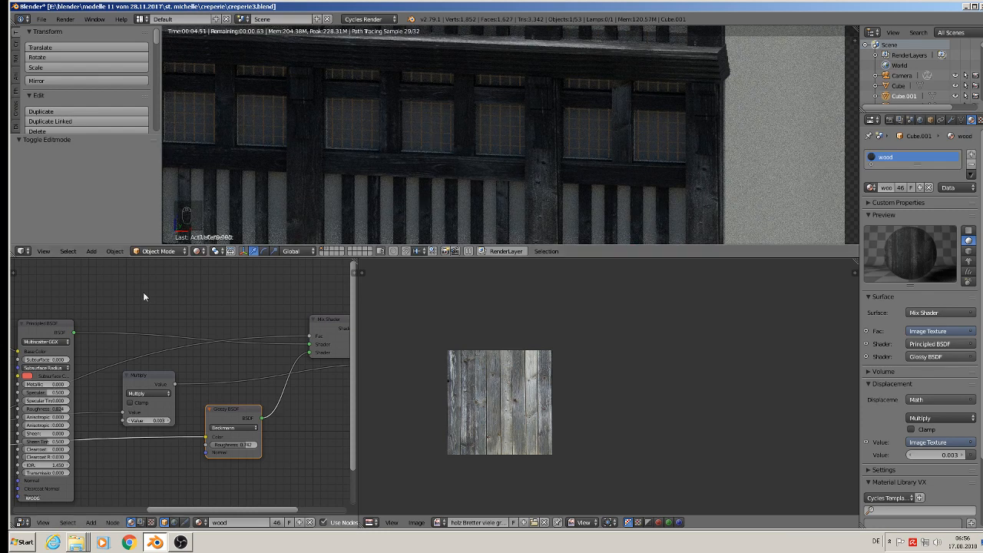
click(198, 251)
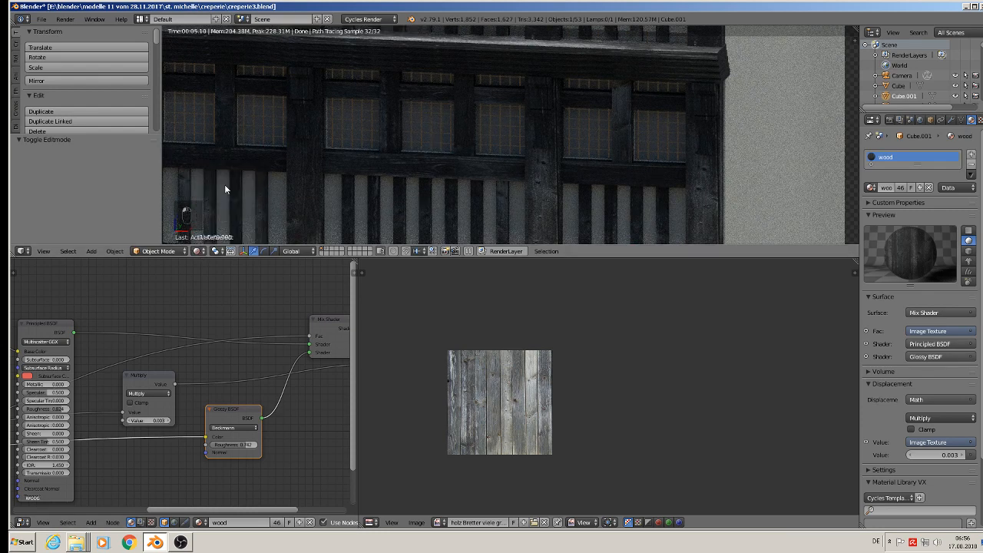
click(232, 195)
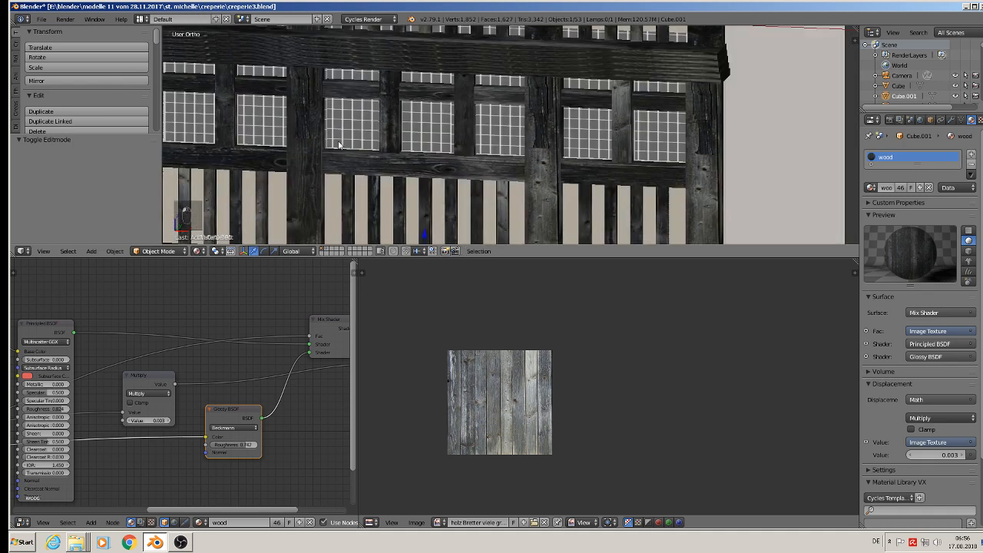
- Swap the two shader inputs on the final Mix Shader of the house body's window material
right_click(354, 123)
click(888, 187)
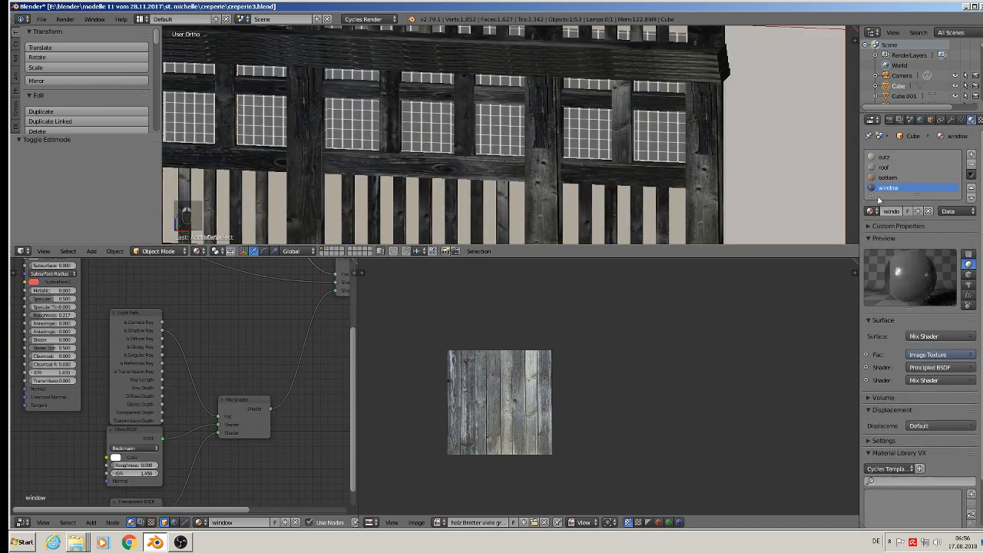
middle_drag(289, 316, 190, 357)
scroll(192, 354, up, 1)
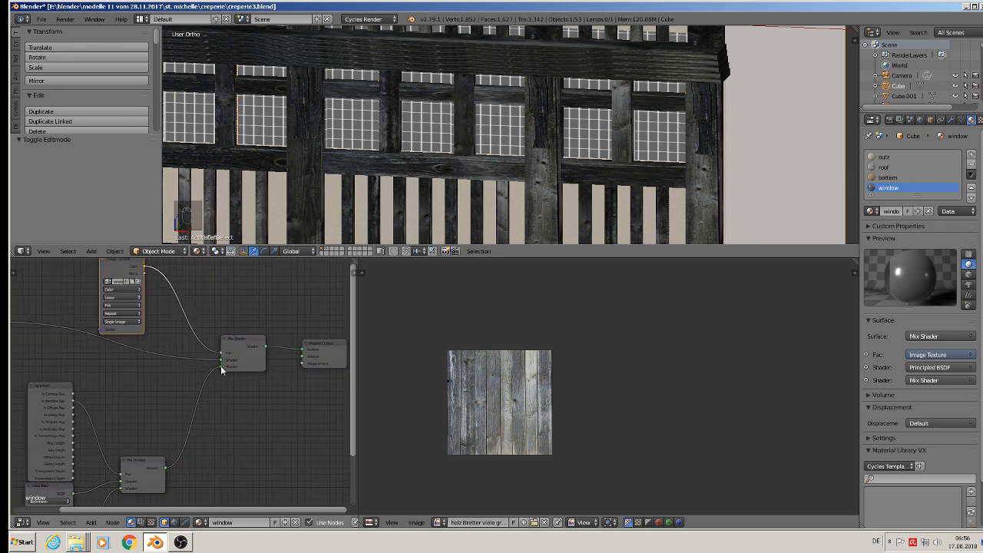
drag(220, 366, 226, 358)
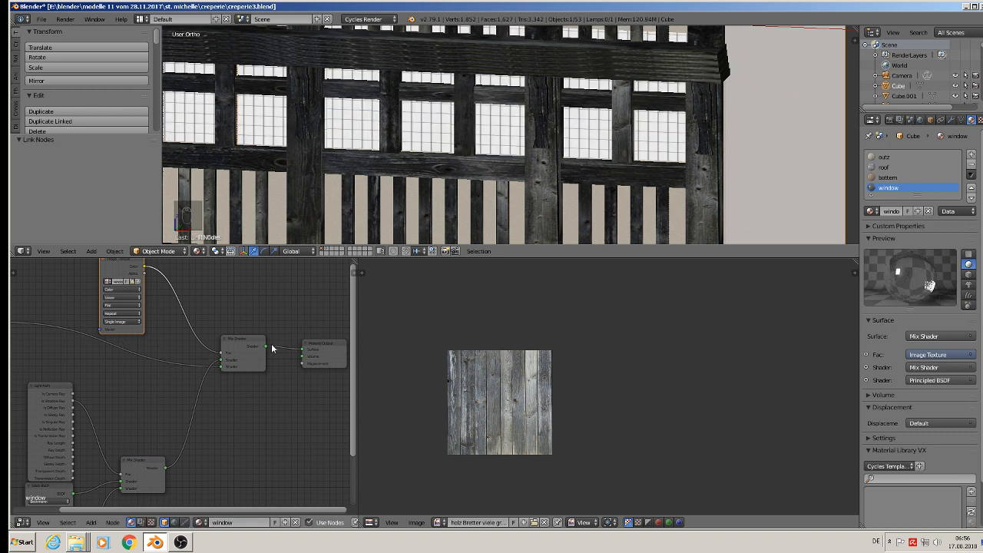
- Preview the upper-storey windows and the wider facade in Rendered shading, and return the viewport to Material shading
click(198, 252)
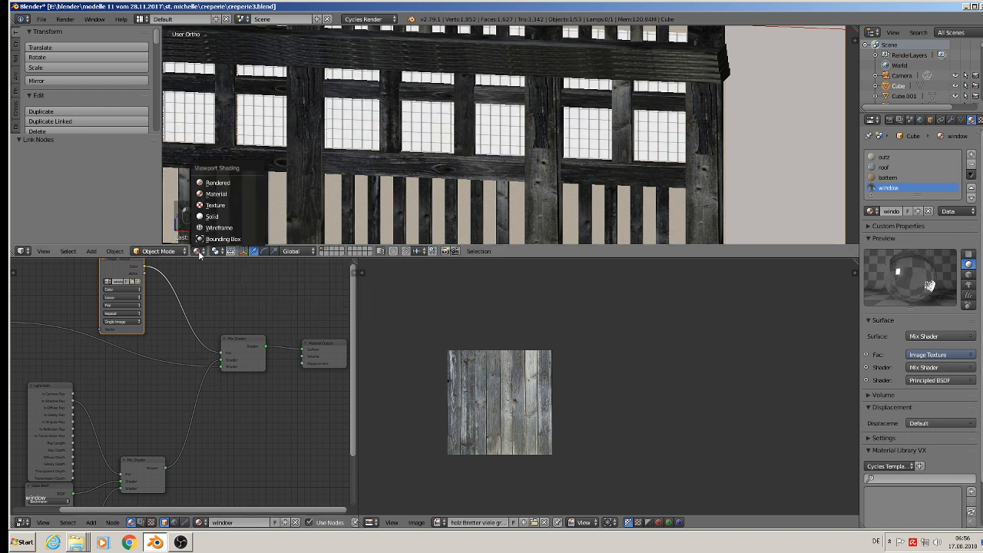
click(219, 182)
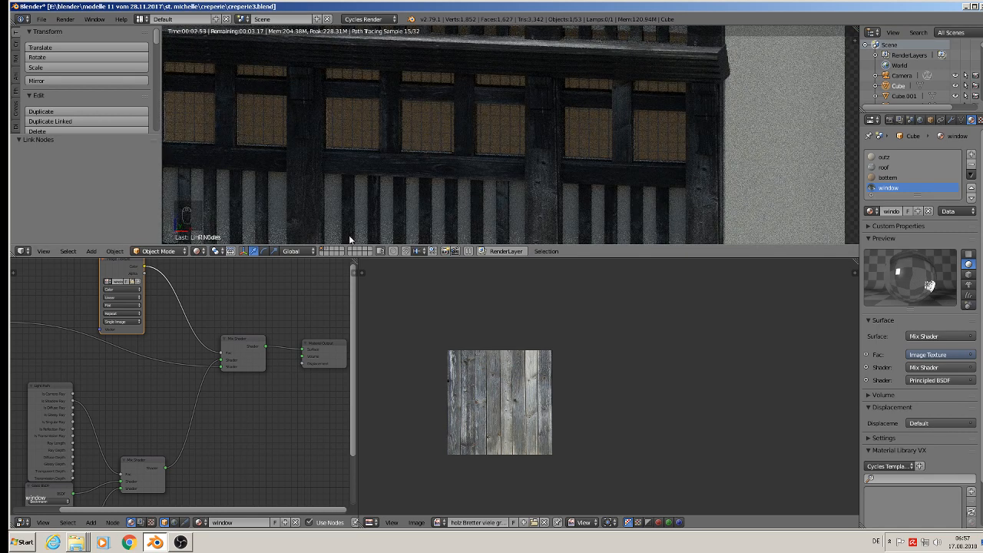
click(198, 251)
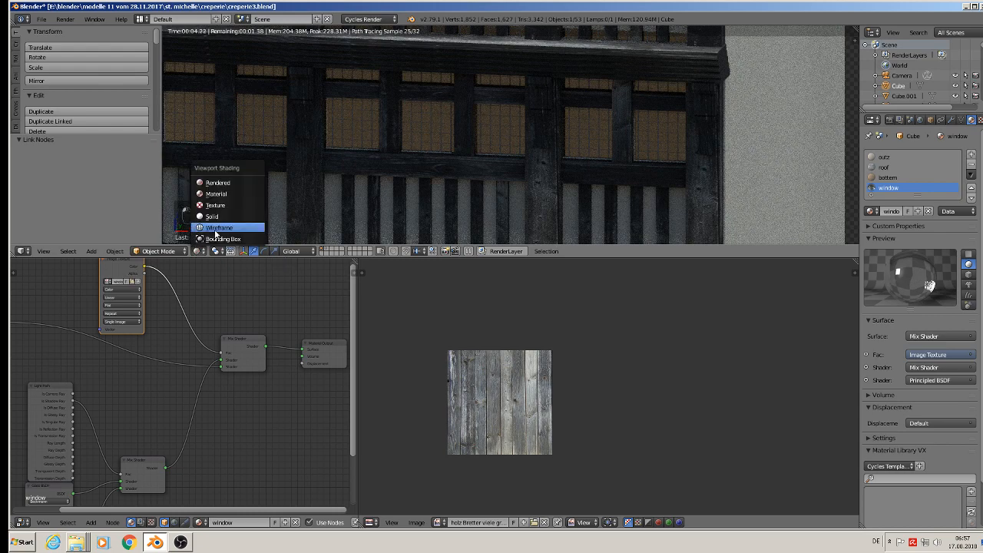
click(218, 186)
scroll(312, 165, down, 4)
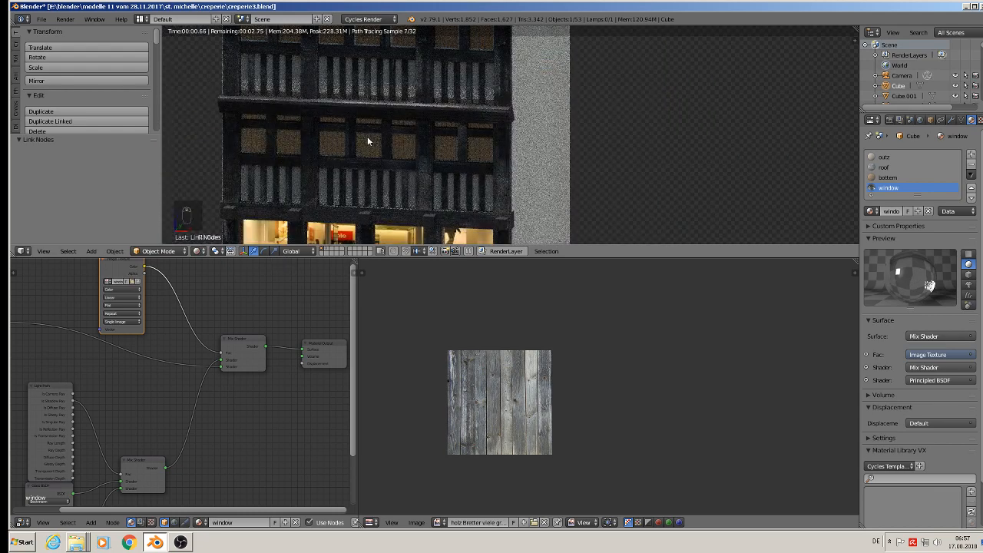
click(198, 251)
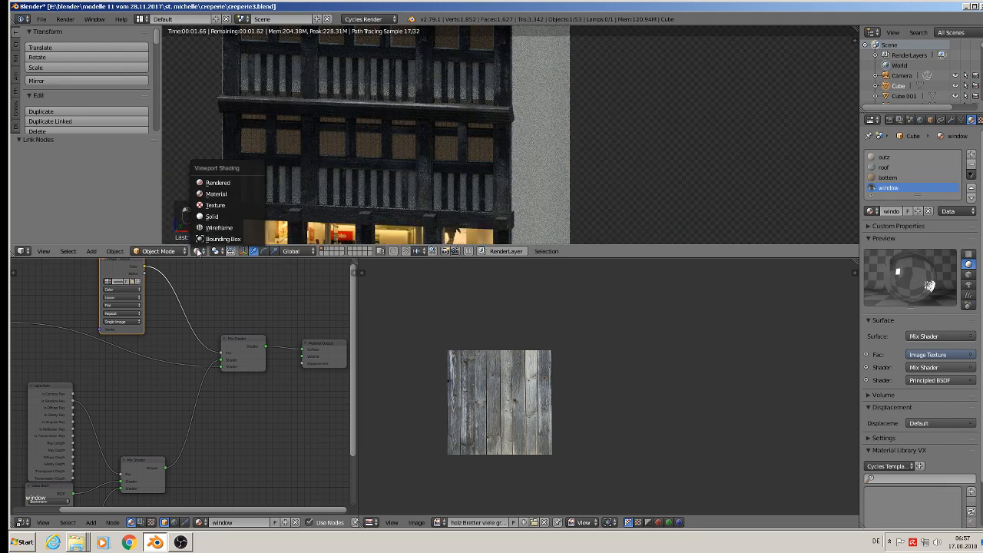
click(221, 193)
- Save the file and display the nodes of the house body's roof material
scroll(491, 88, down, 3)
middle_drag(490, 89, 472, 222)
scroll(421, 148, up, 3)
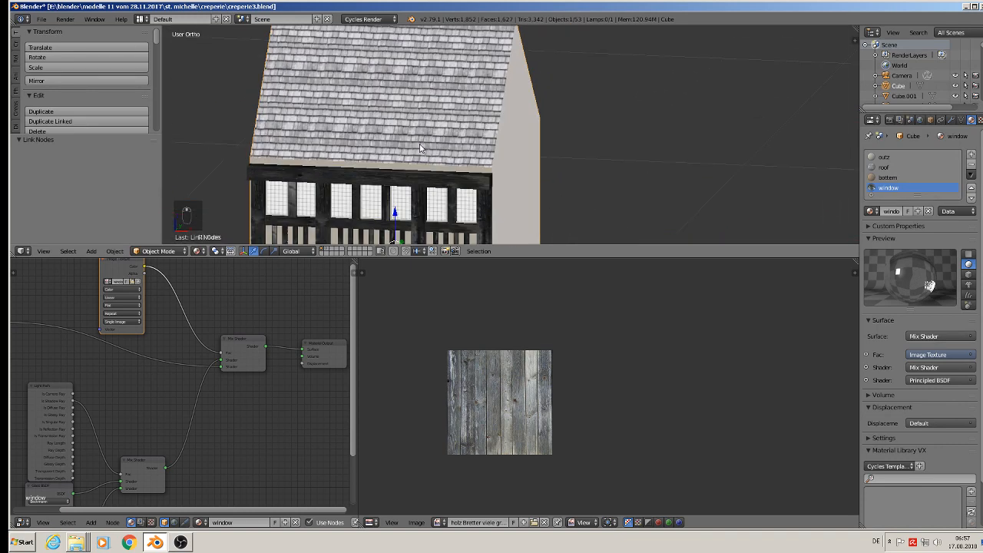
click(41, 18)
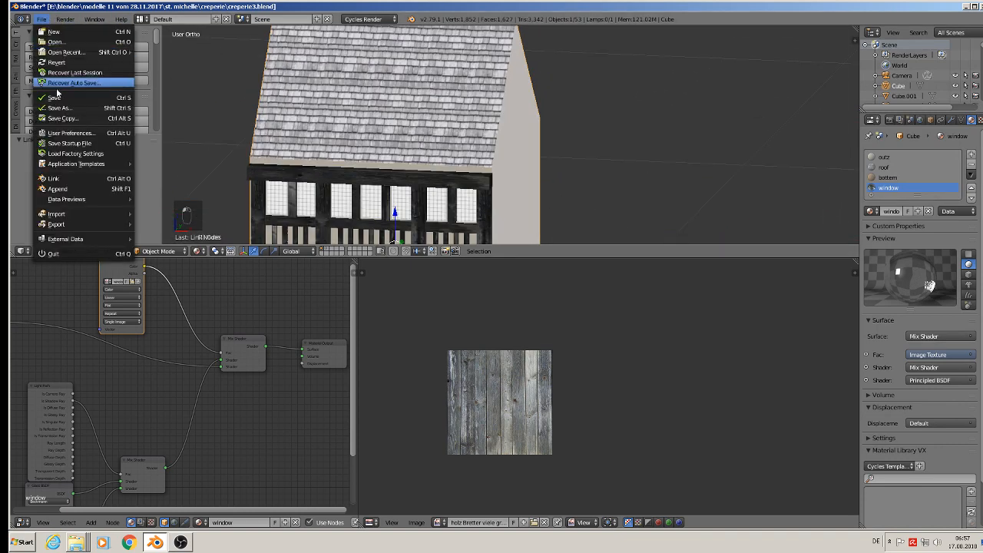
click(55, 97)
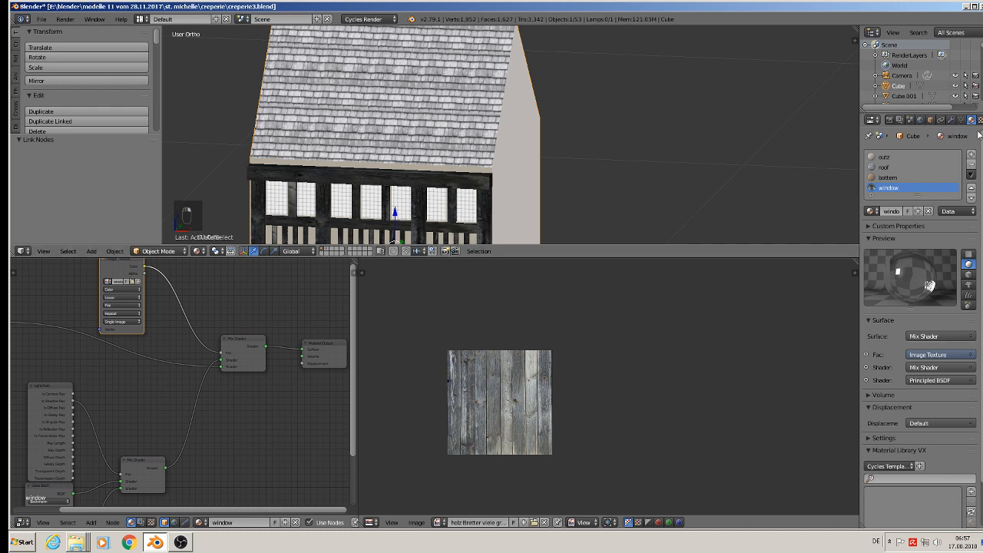
click(884, 167)
key(Home)
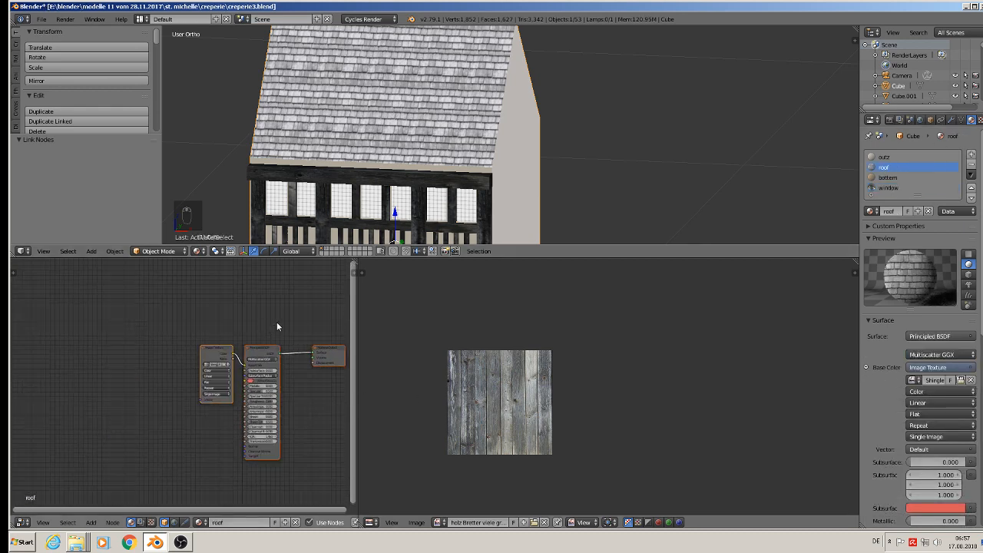
middle_drag(207, 315, 98, 285)
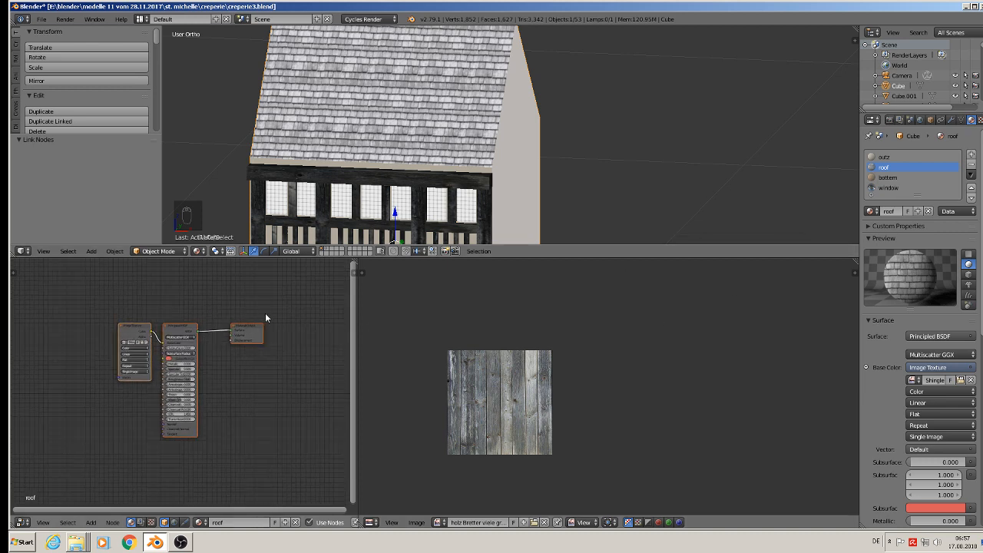
- Copy the ColorRamp, Multiply and Glossy BSDF nodes from the wood material of the beam under the roof
right_click(445, 175)
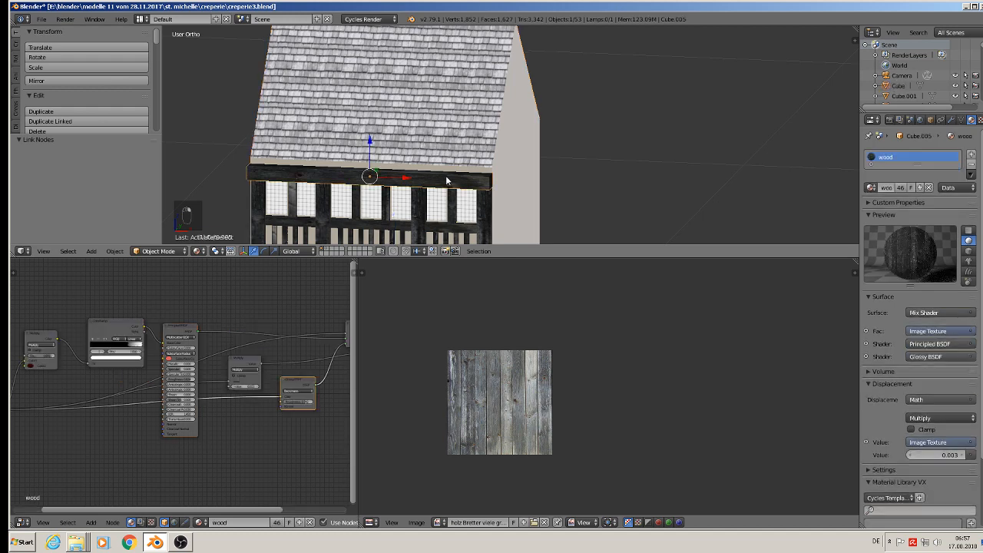
scroll(308, 382, down, 2)
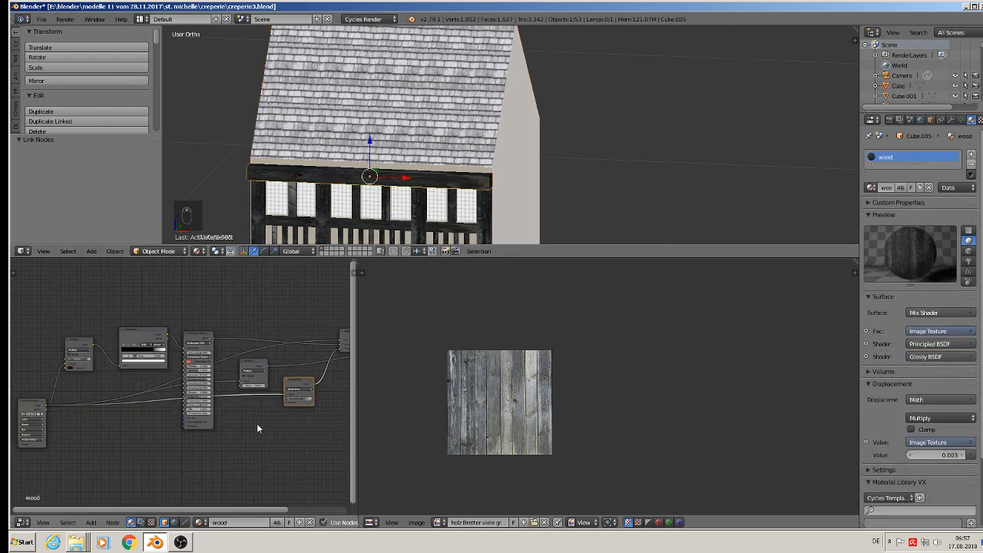
middle_drag(258, 427, 235, 432)
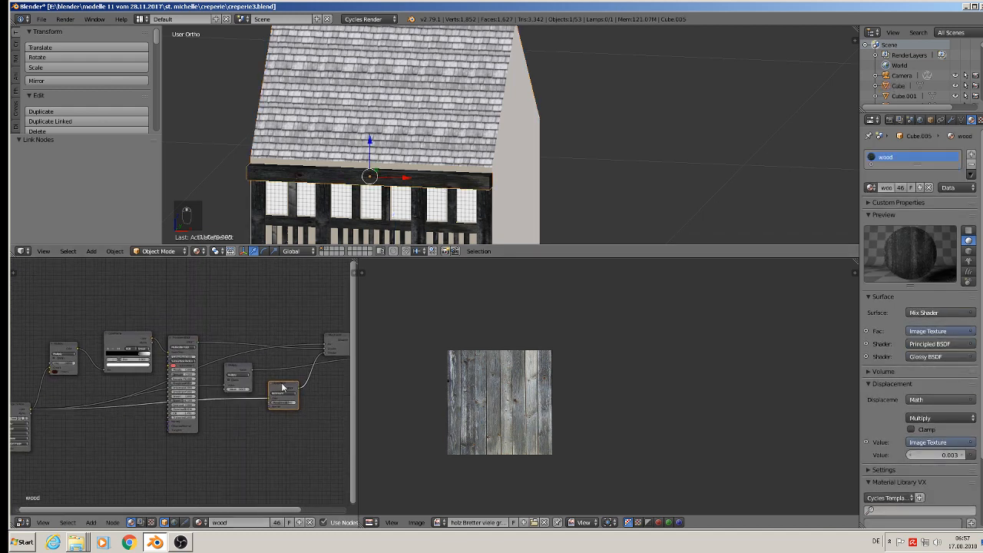
right_click(283, 387)
shift+right_drag(235, 369, 238, 370)
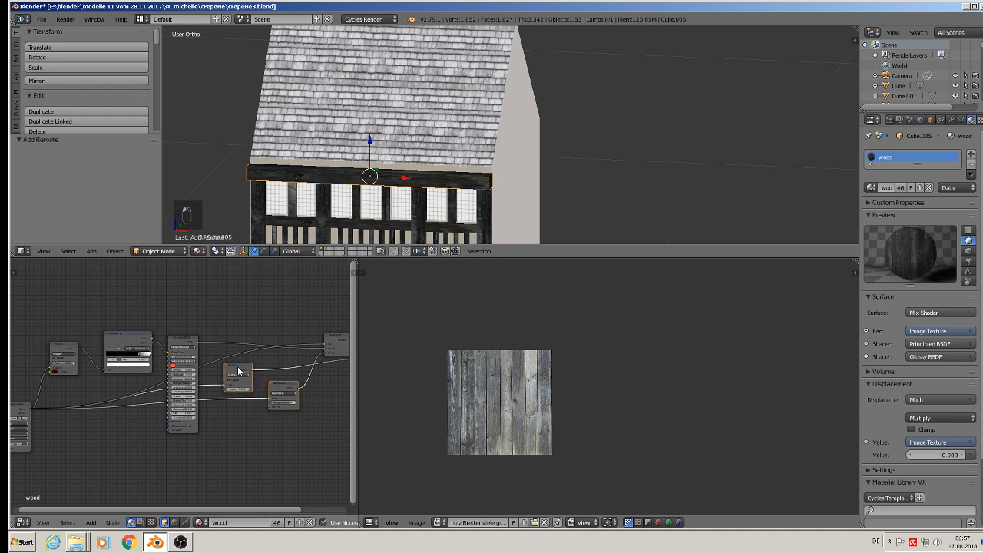
click(114, 344)
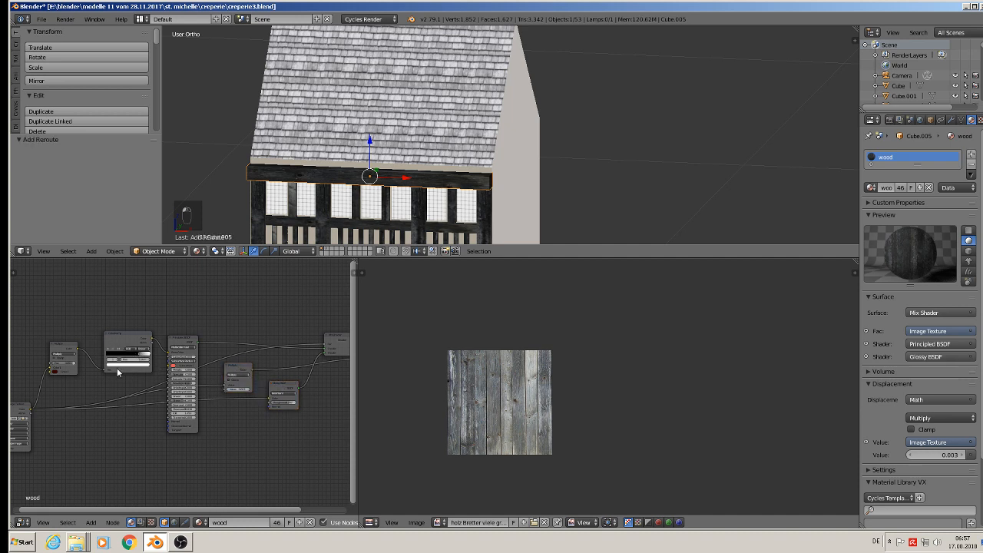
click(127, 342)
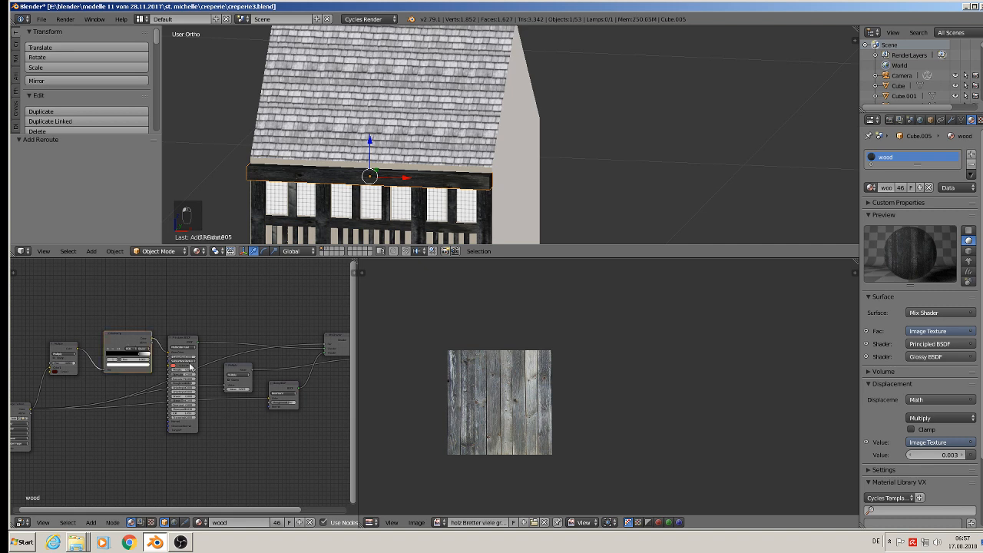
shift+click(240, 372)
shift+click(283, 390)
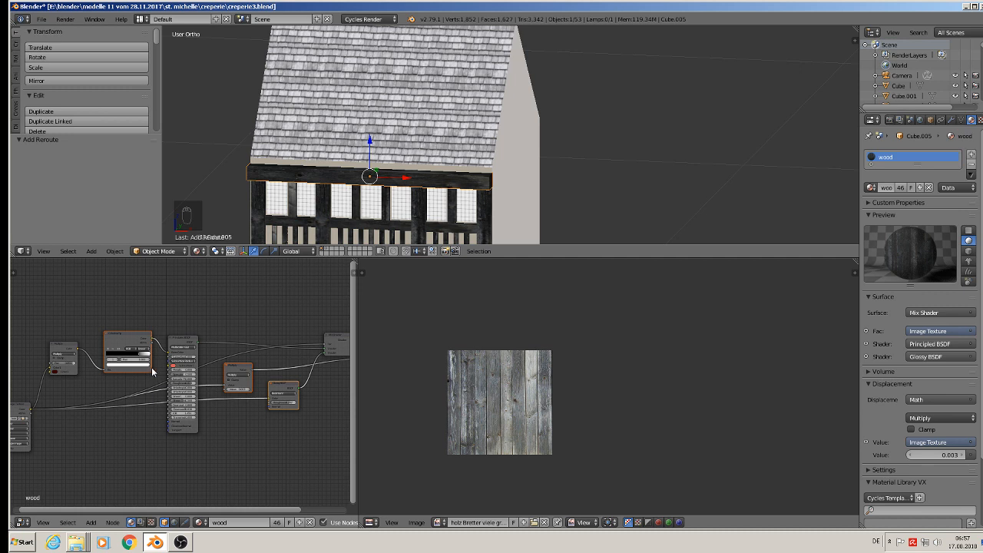
key(ctrl+c)
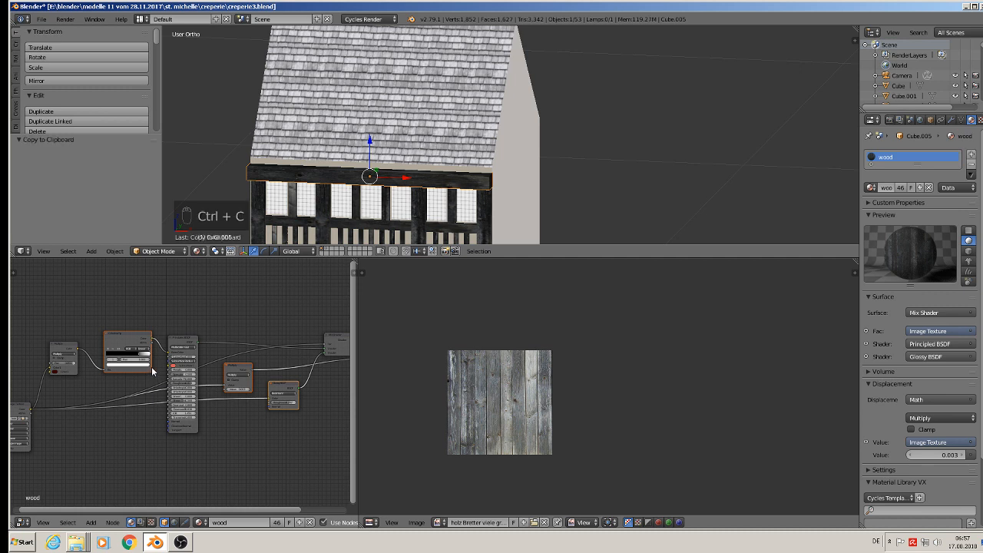
- Paste the copied nodes into the roof material and insert the ColorRamp between the Image Texture and the Principled BSDF
right_click(441, 158)
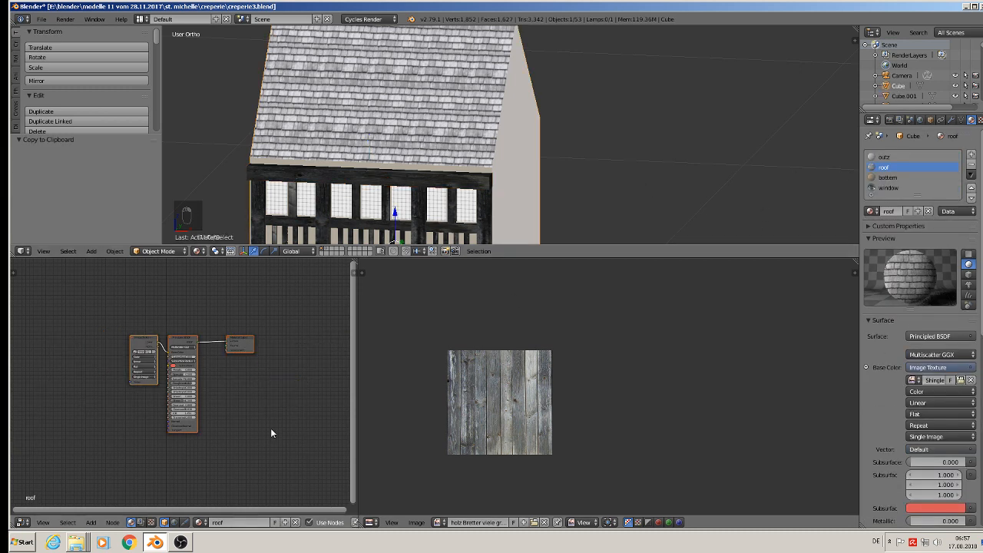
key(ctrl+v)
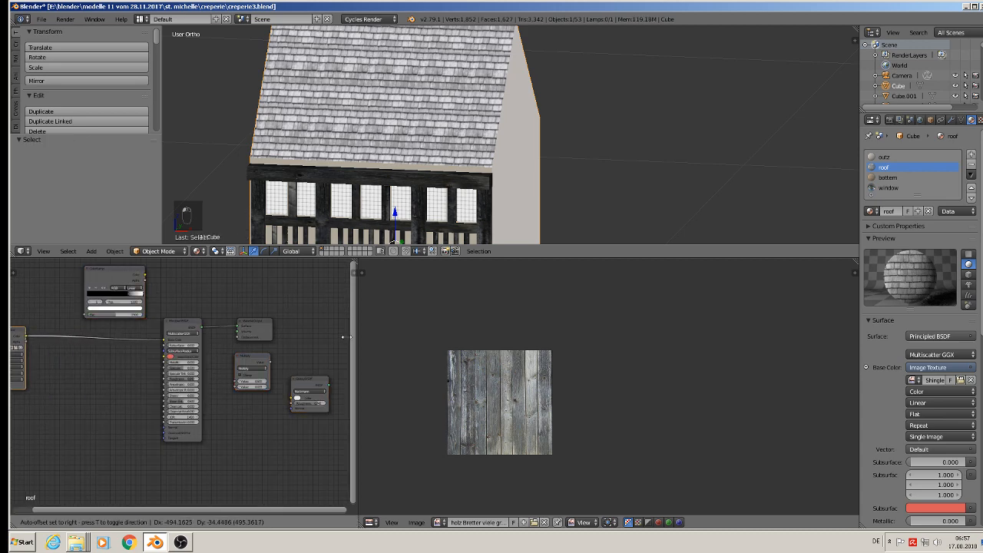
click(351, 337)
middle_drag(168, 322, 189, 328)
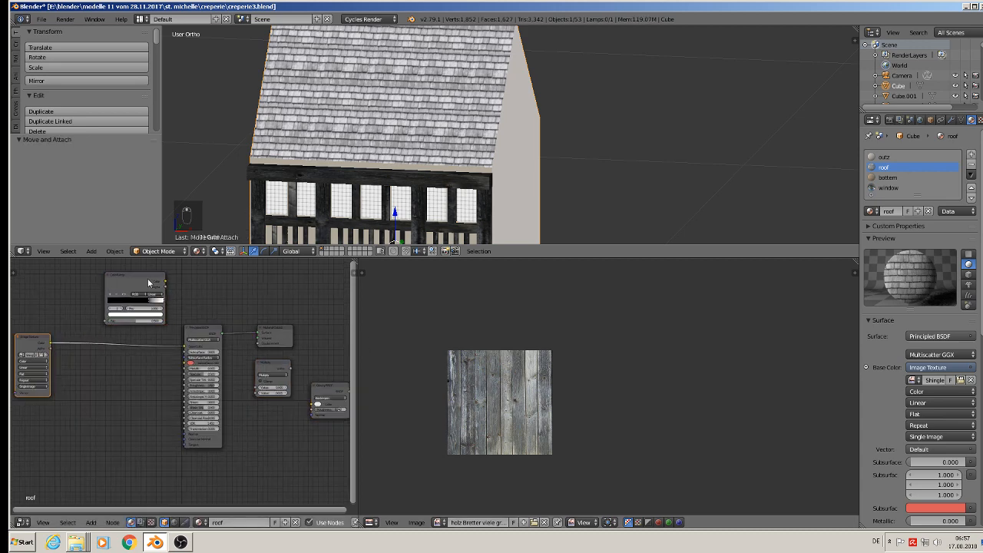
drag(149, 284, 136, 333)
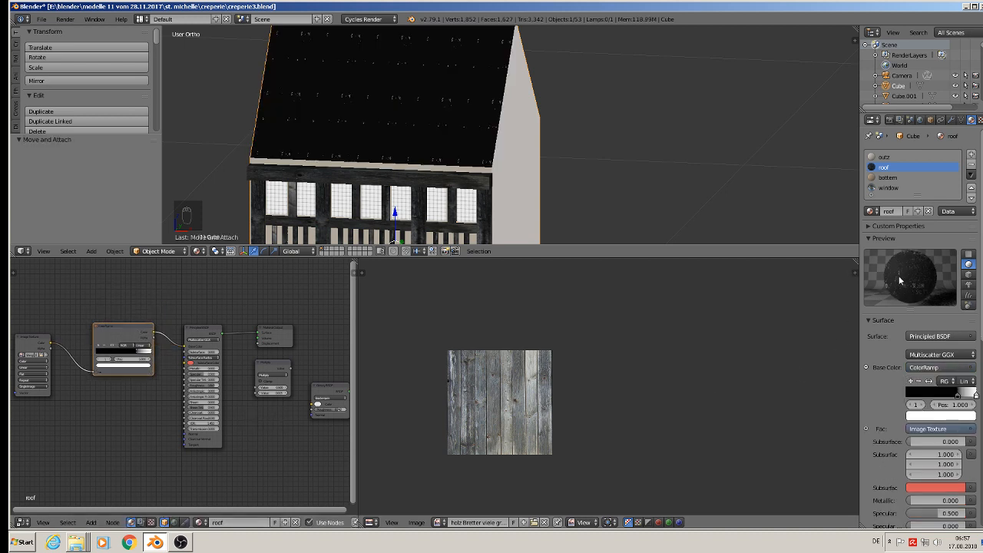
- Move the Material Output aside and link the roof's Image Texture through the Multiply node to its Displacement input
middle_drag(224, 443, 181, 447)
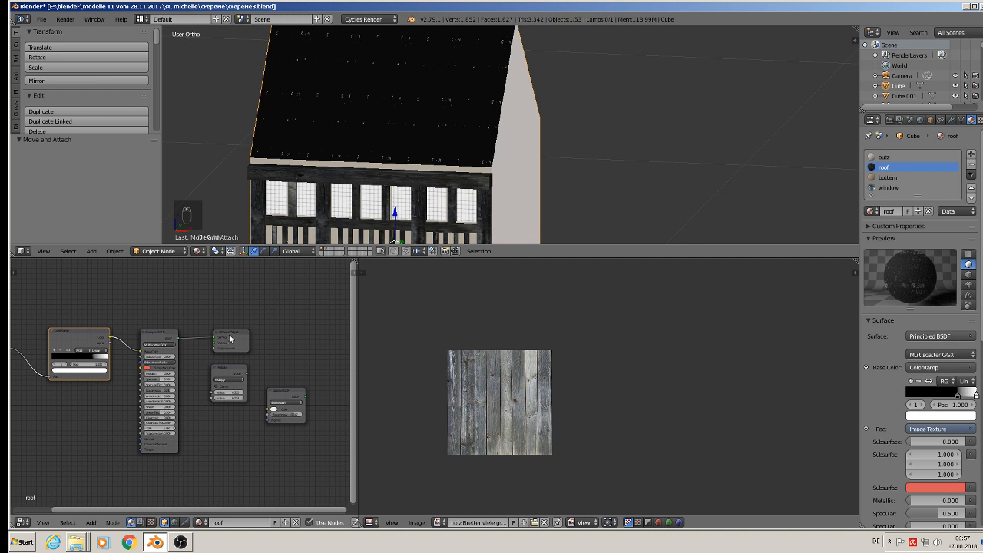
drag(232, 340, 320, 335)
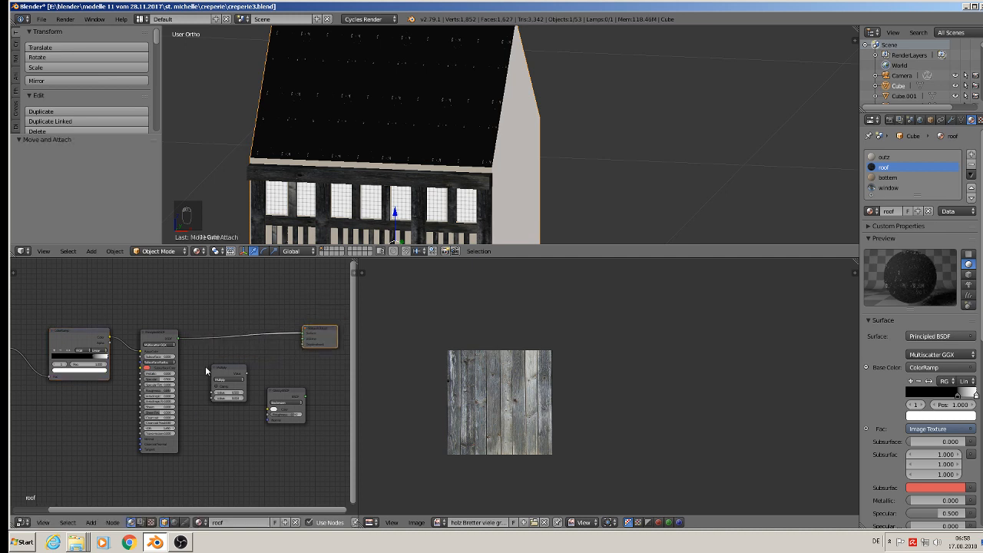
scroll(208, 409, down, 2)
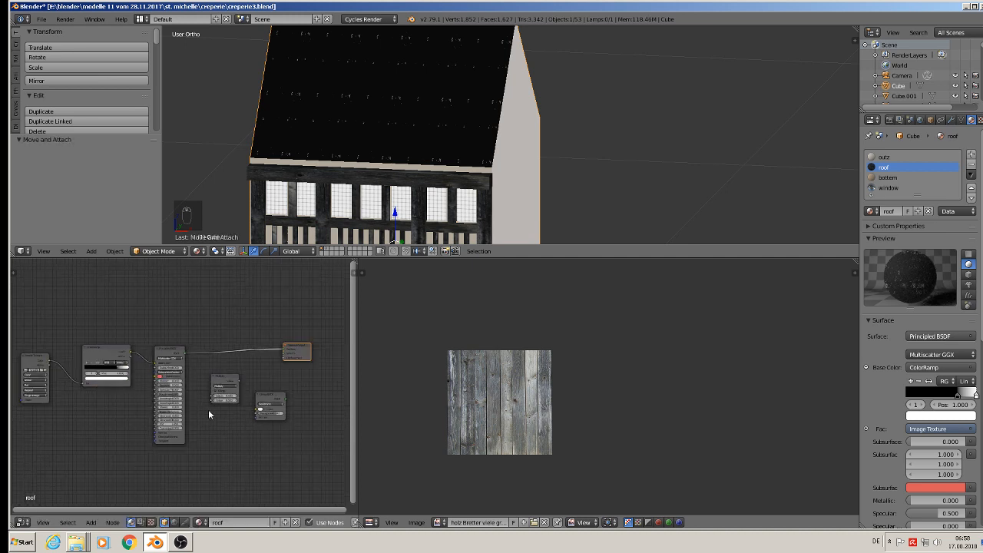
scroll(208, 410, up, 1)
drag(38, 355, 292, 354)
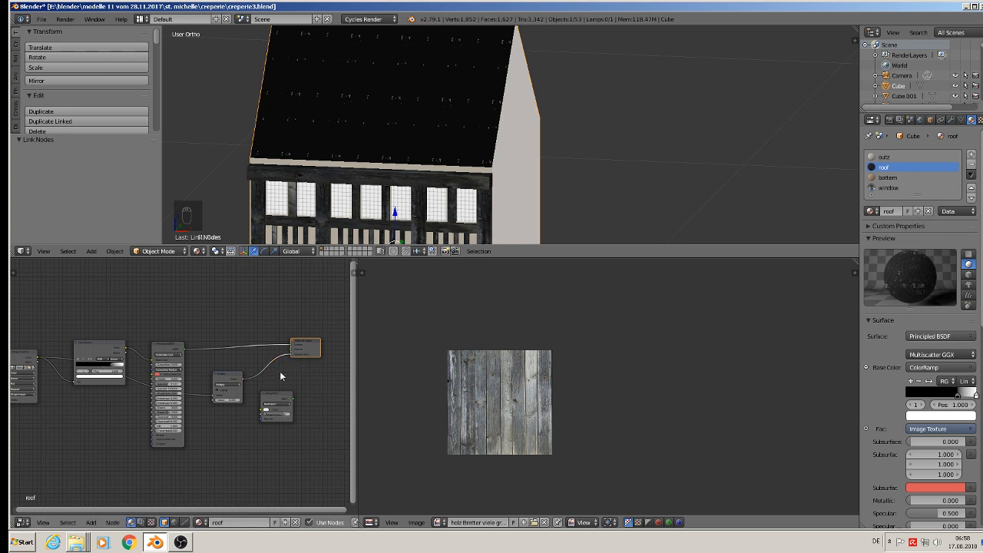
- Rearrange the roof nodes so the Glossy BSDF sits beside the Principled BSDF and the Multiply node lies below it
scroll(258, 404, up, 2)
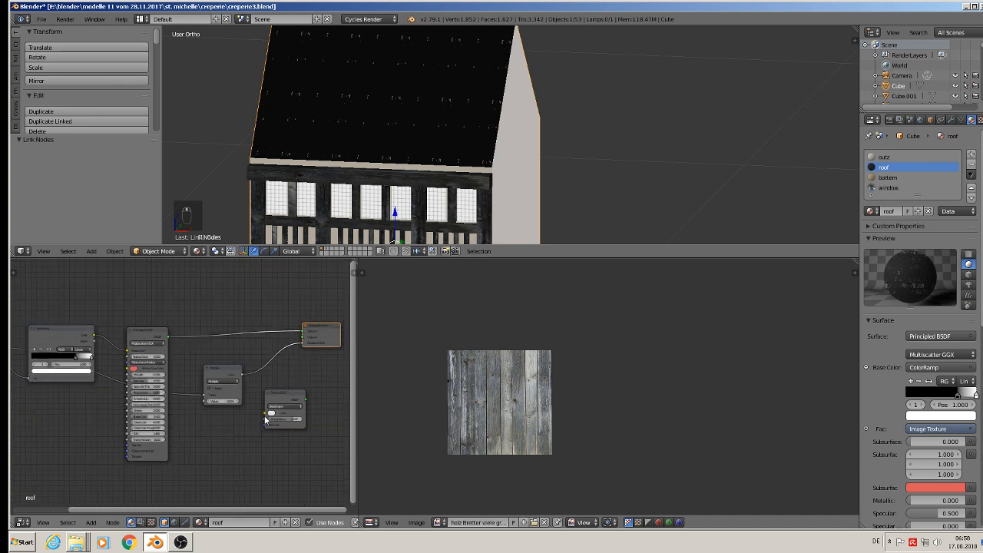
scroll(265, 418, down, 1)
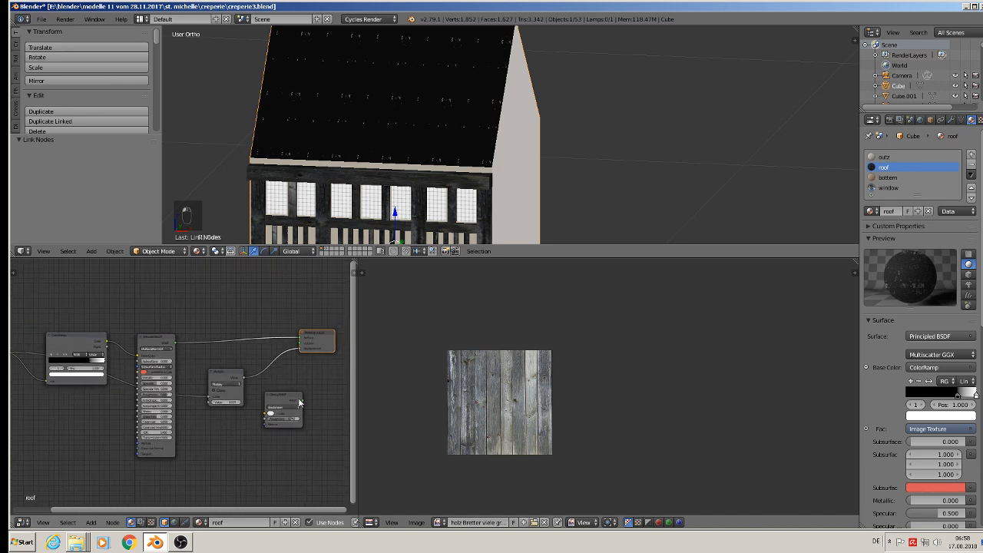
drag(300, 402, 229, 453)
click(223, 380)
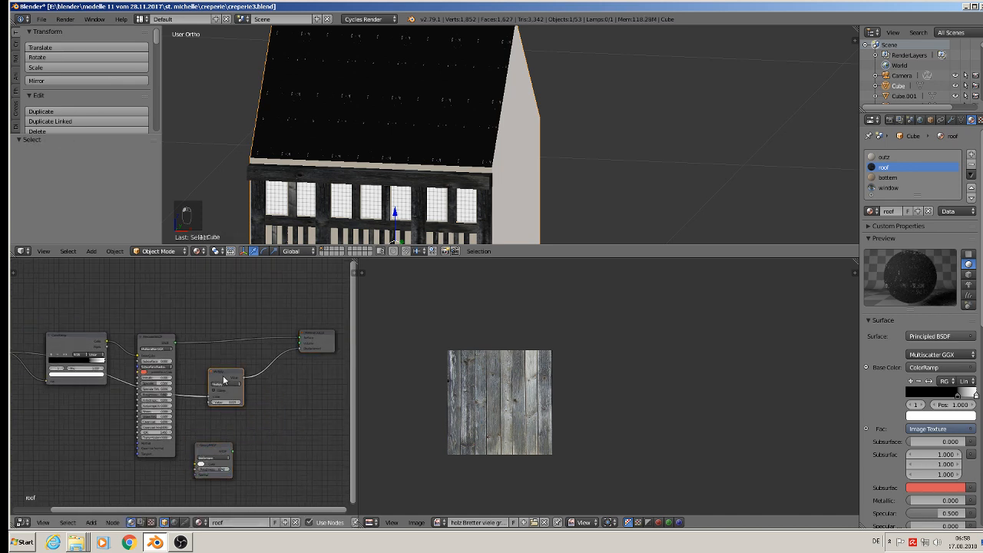
drag(223, 380, 260, 430)
drag(212, 451, 210, 374)
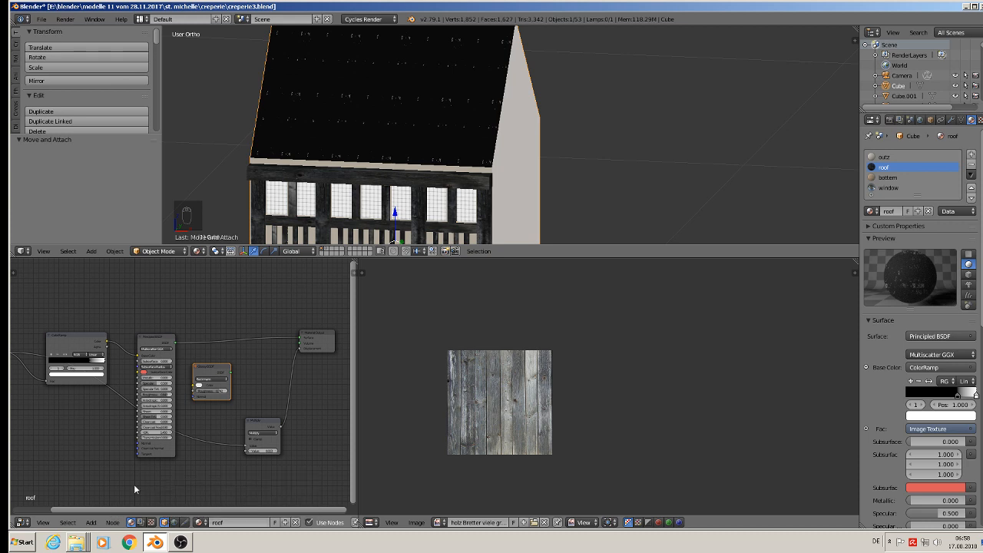
- Add a Mix Shader to the roof material between the Principled BSDF and the Material Output
click(90, 523)
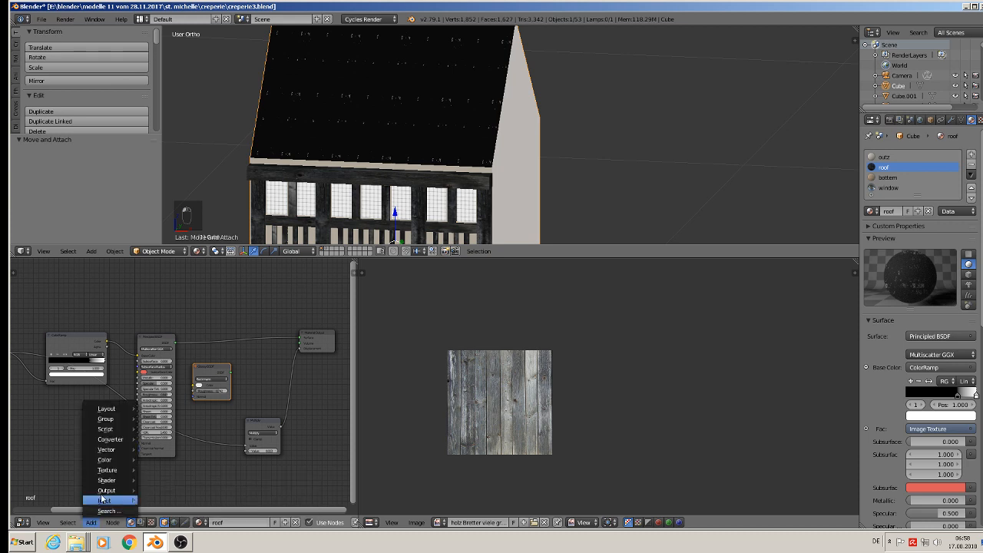
mouse_move(118, 470)
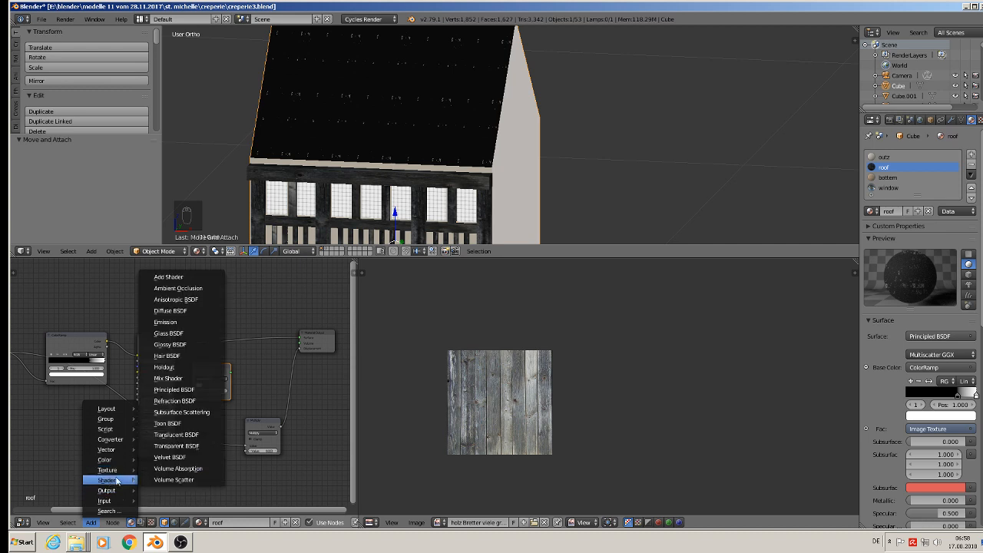
click(169, 378)
click(243, 335)
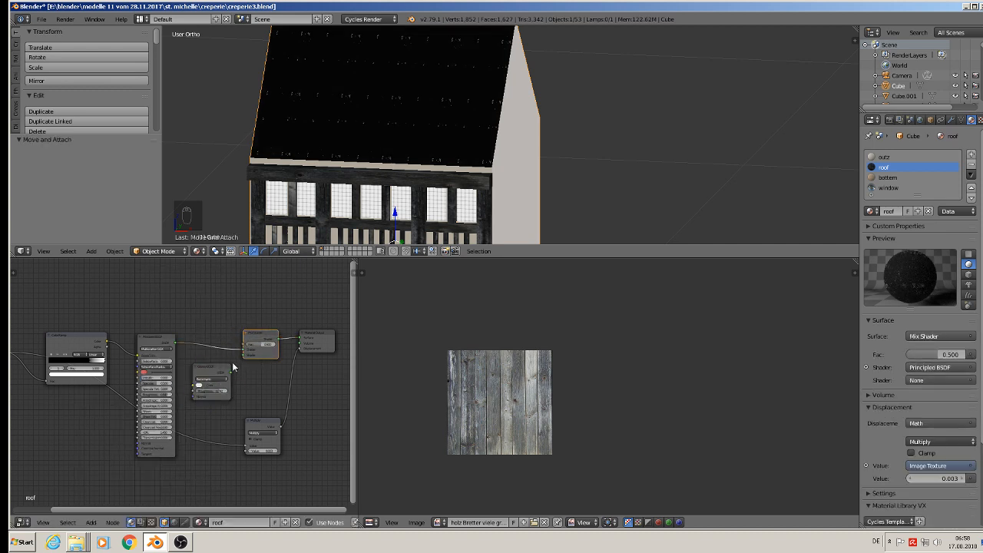
- Link the Glossy BSDF to the Mix Shader's second shader input and the Image Texture's color to the Glossy BSDF's Color
drag(232, 372, 241, 358)
middle_drag(202, 422, 296, 407)
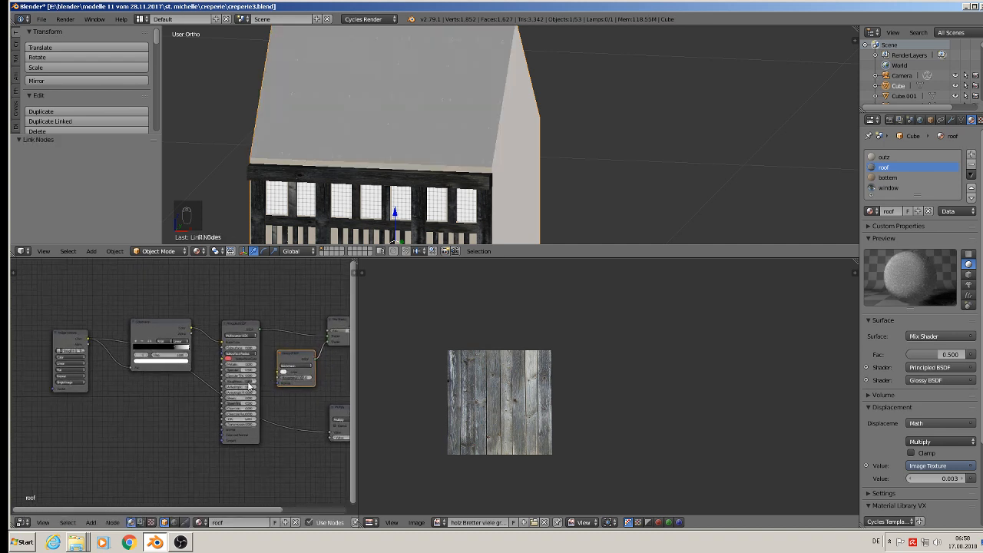
drag(87, 337, 277, 382)
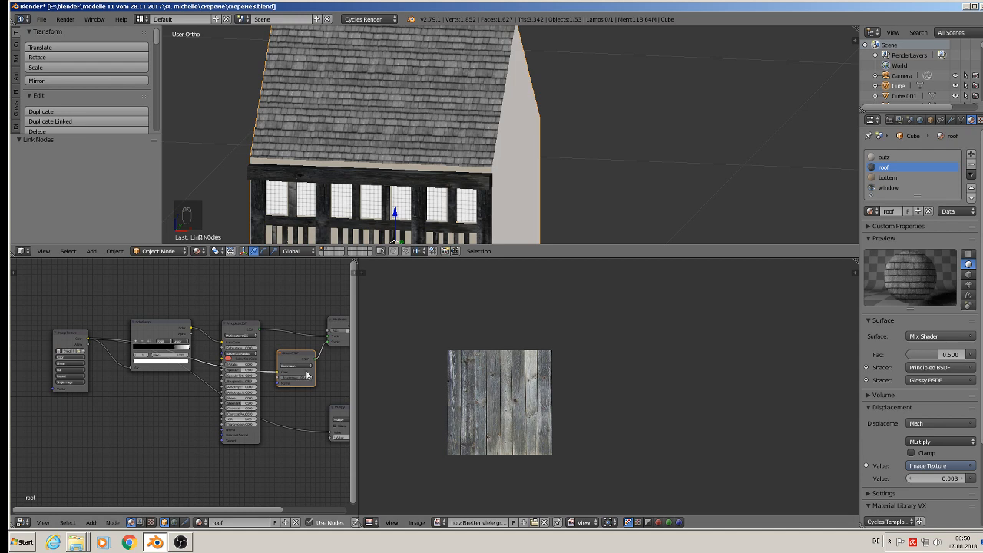
- Move the roof ColorRamp's black stop to position 0.381 and its white stop to 0.822
scroll(168, 350, up, 5)
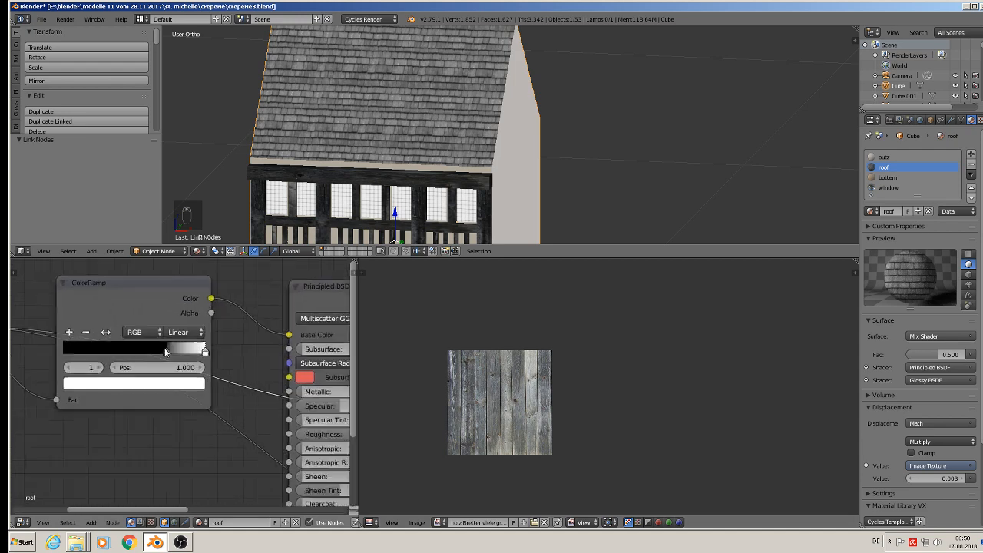
drag(168, 352, 72, 353)
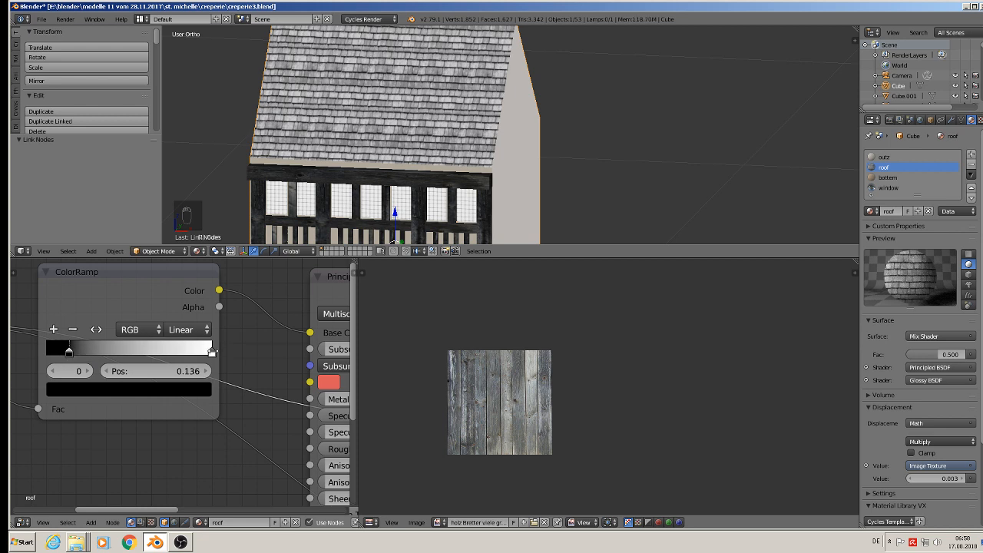
drag(211, 352, 185, 352)
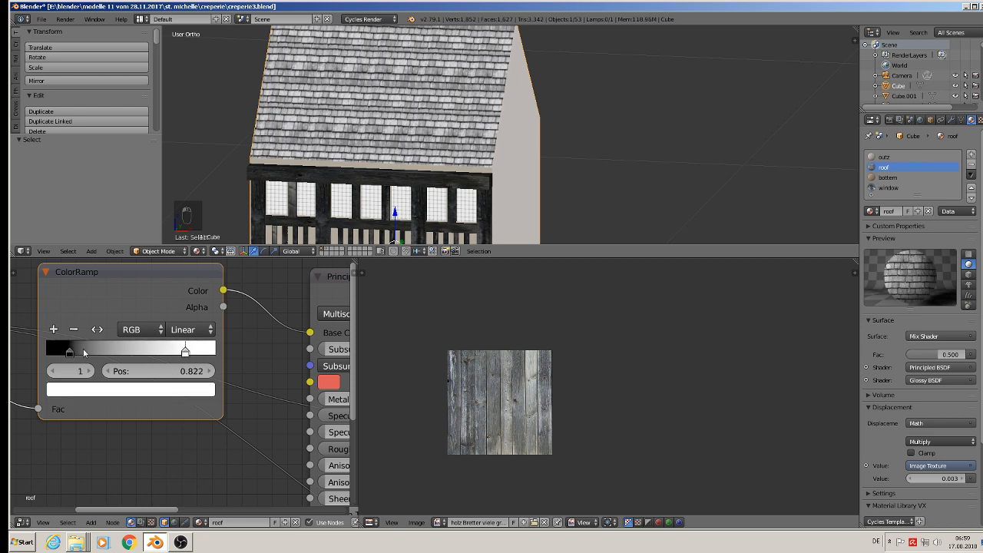
drag(84, 351, 112, 353)
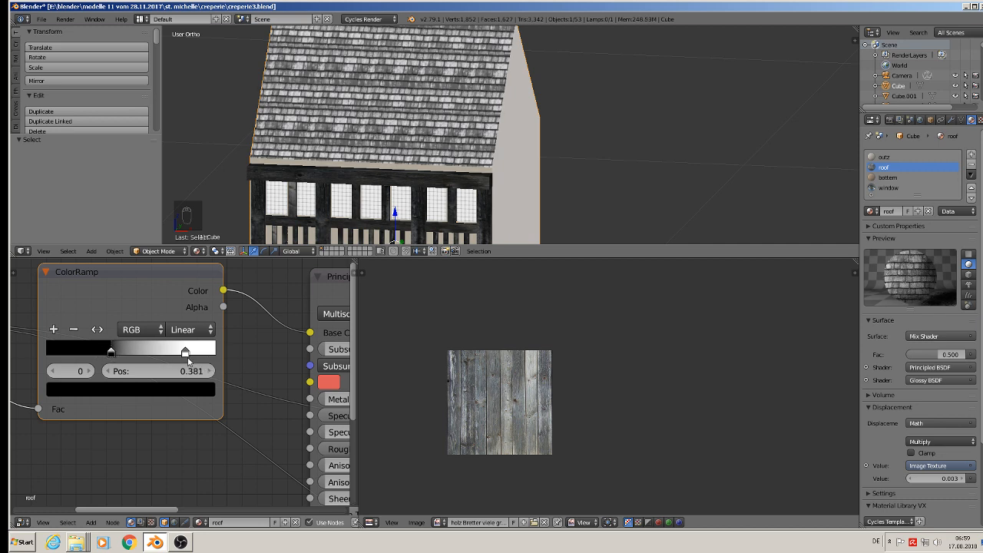
- Darken the color of the roof ColorRamp's white stop to a medium gray
click(185, 355)
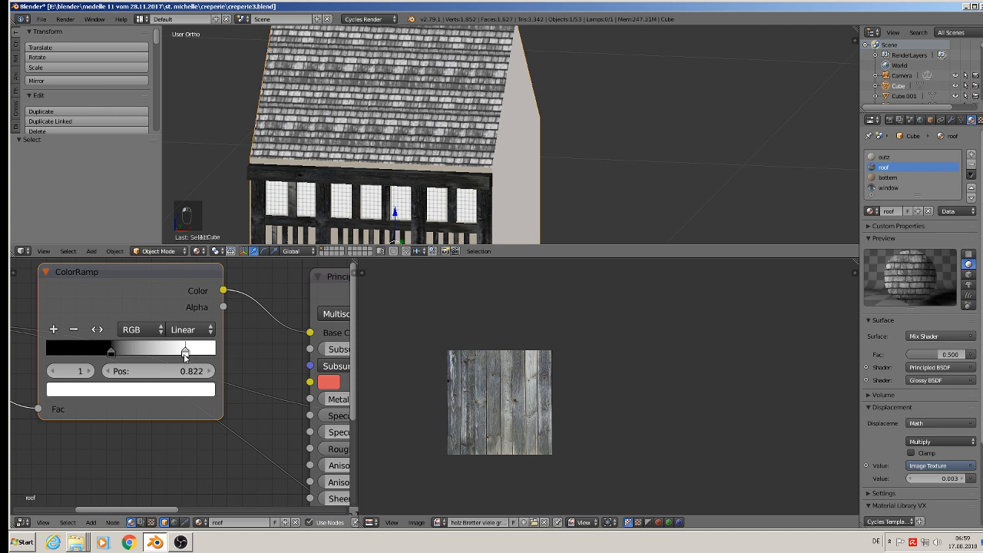
click(135, 393)
click(176, 218)
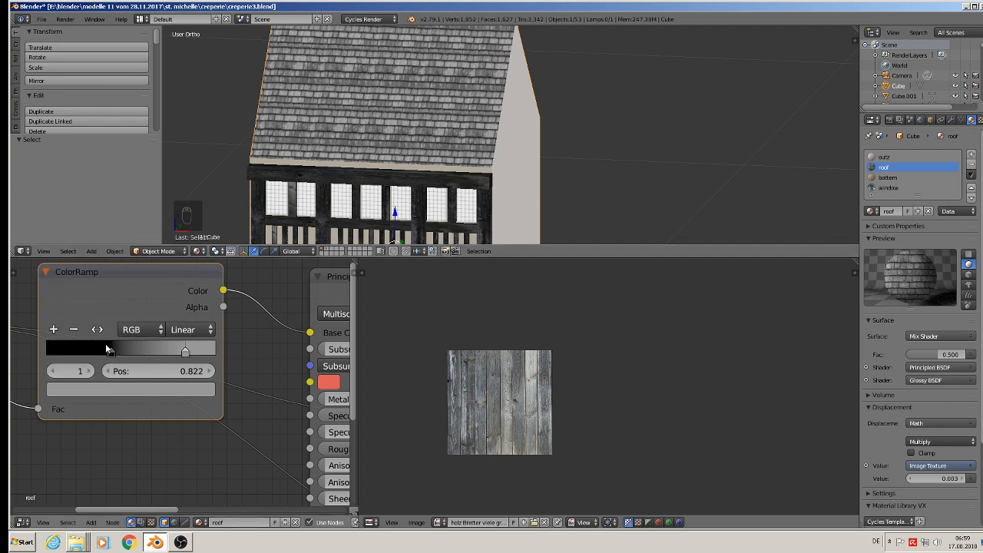
- Set the second value of the roof's displacement Multiply node to 0.03
scroll(544, 206, down, 3)
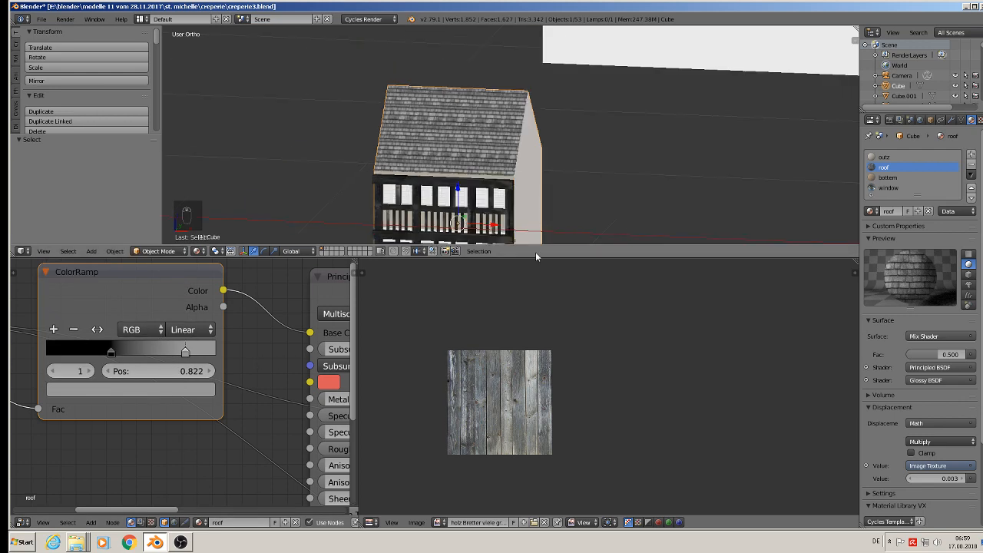
scroll(257, 357, down, 3)
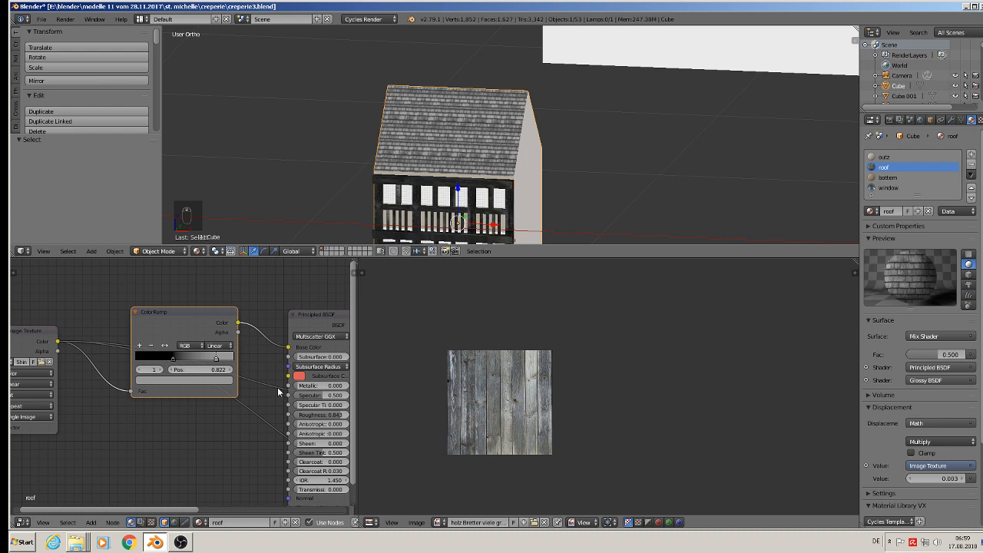
middle_drag(321, 433, 158, 409)
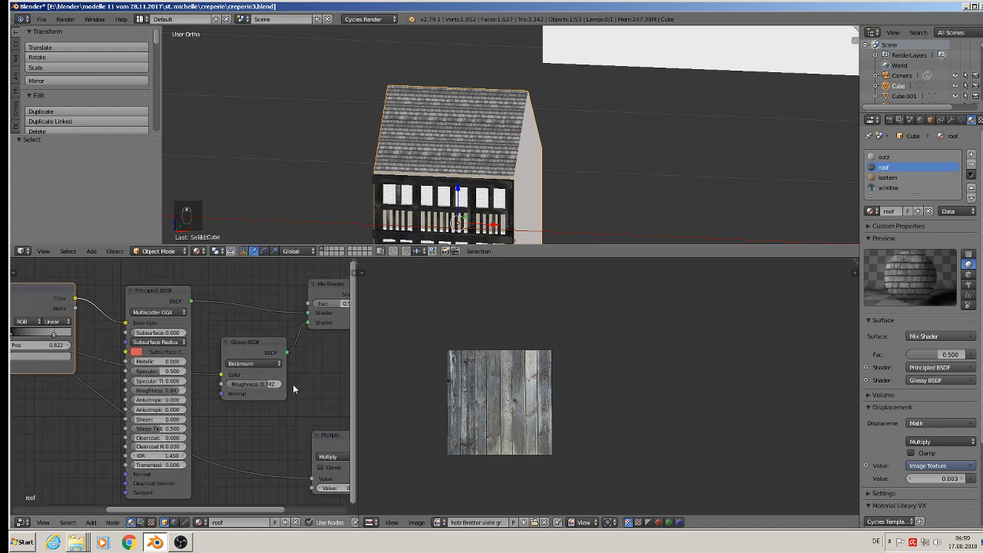
middle_drag(293, 384, 159, 346)
scroll(204, 439, up, 3)
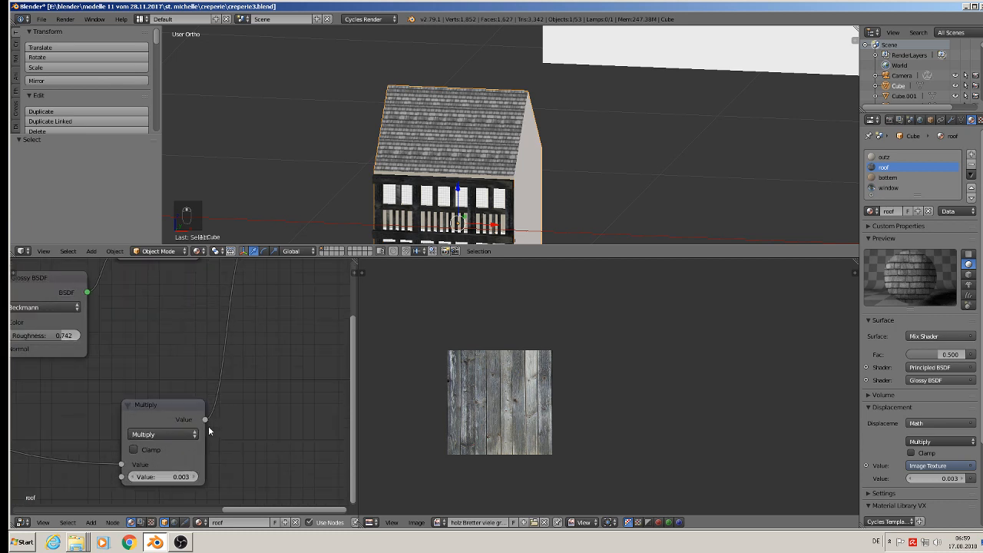
click(169, 481)
click(140, 477)
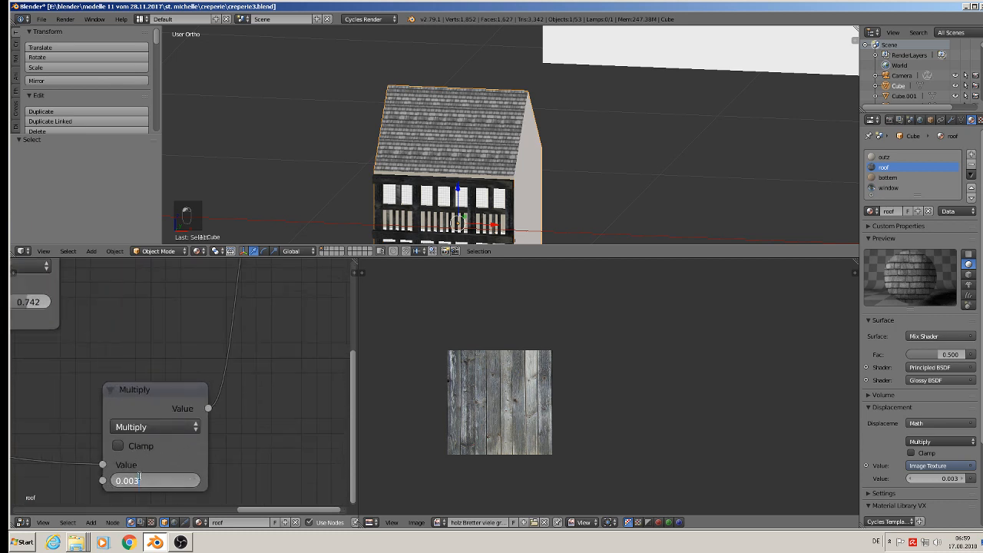
key(BackSpace)
key(BackSpace)
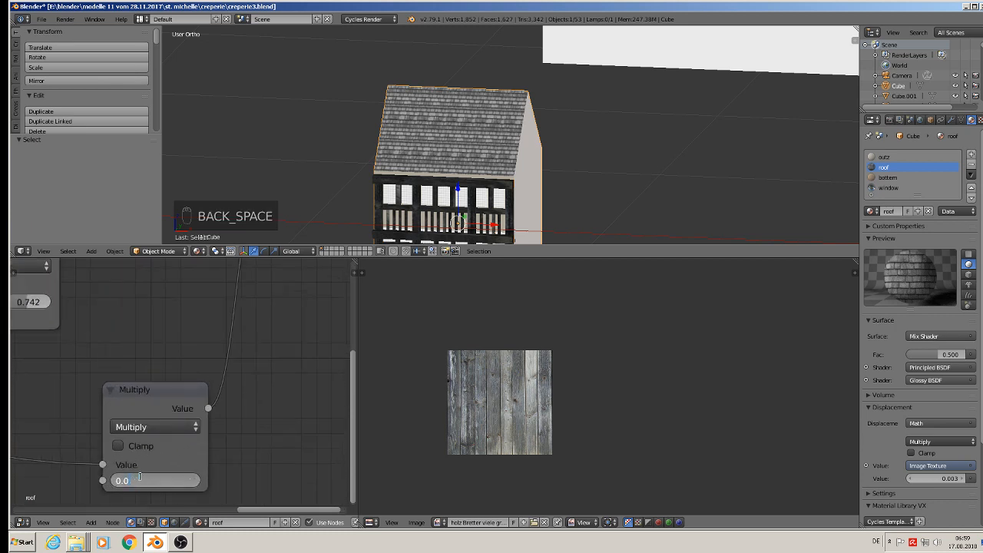
key(Return)
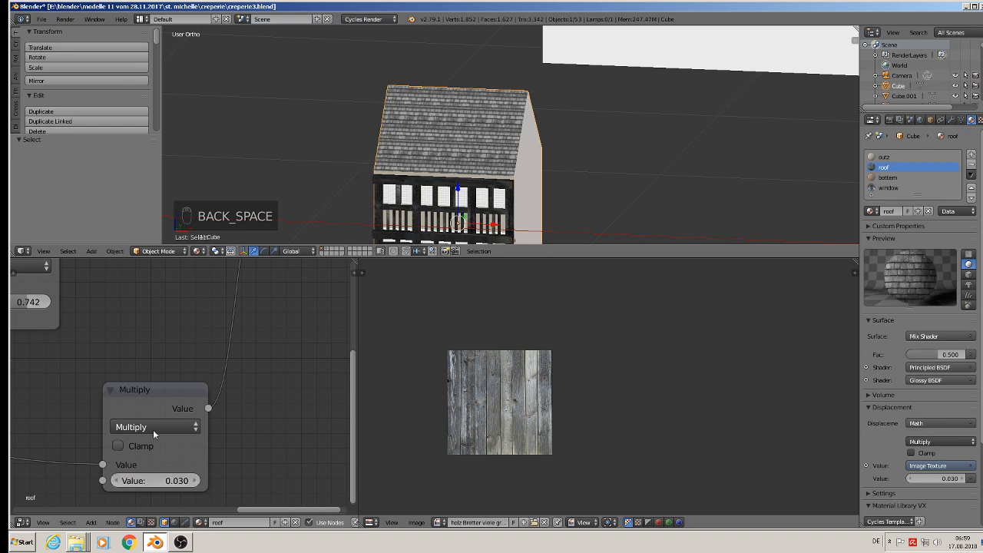
- Switch the 3D viewport to Rendered shading and inspect the roof shingles up close
scroll(451, 146, up, 6)
scroll(452, 148, down, 6)
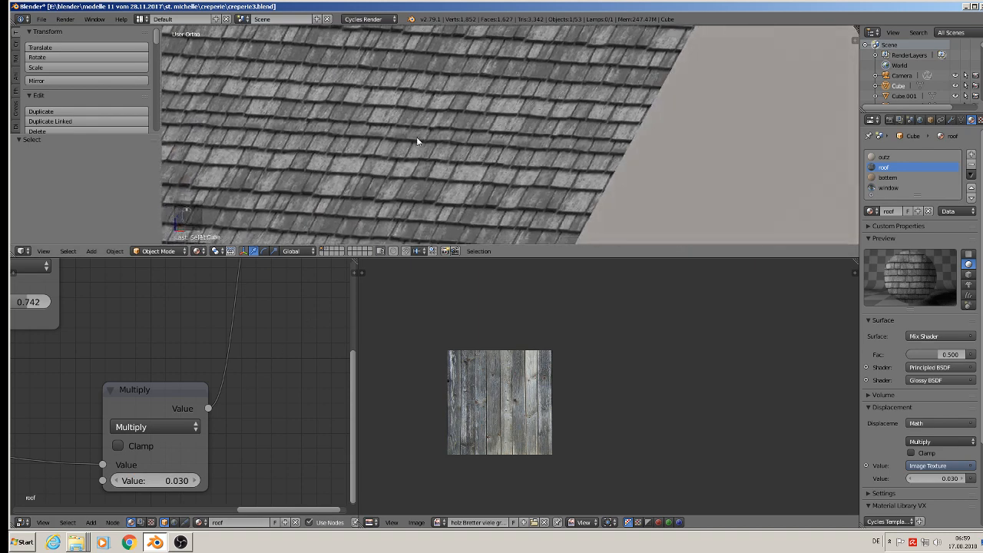
click(199, 252)
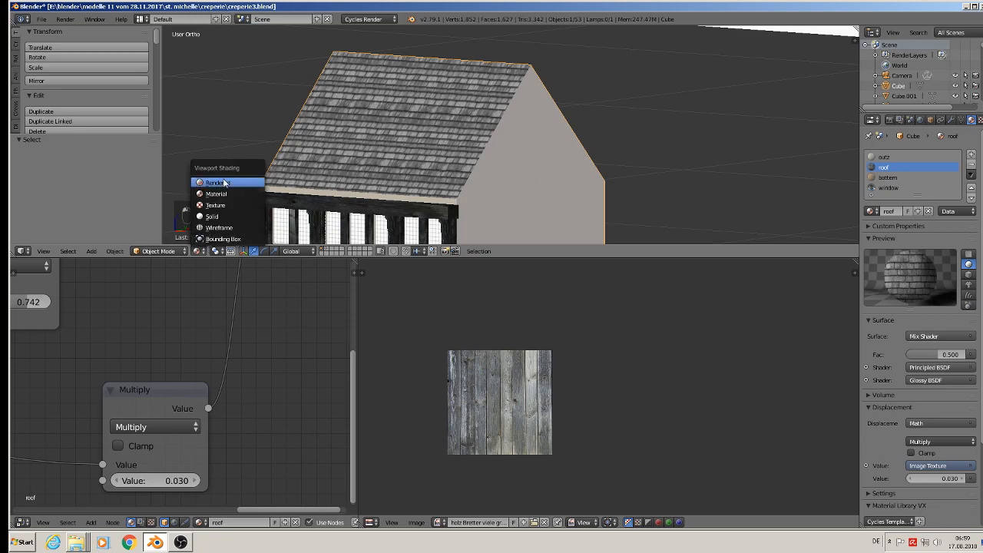
click(217, 182)
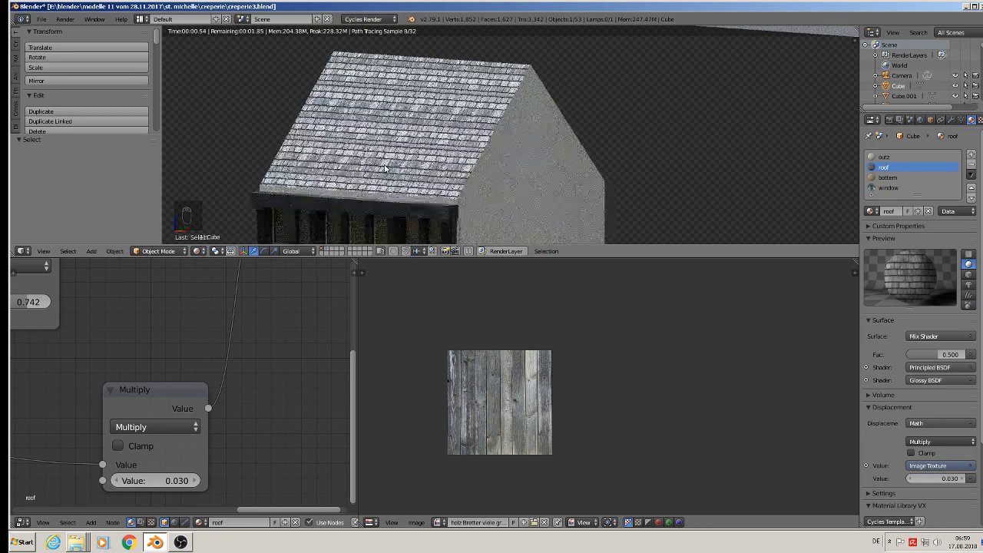
scroll(386, 167, up, 4)
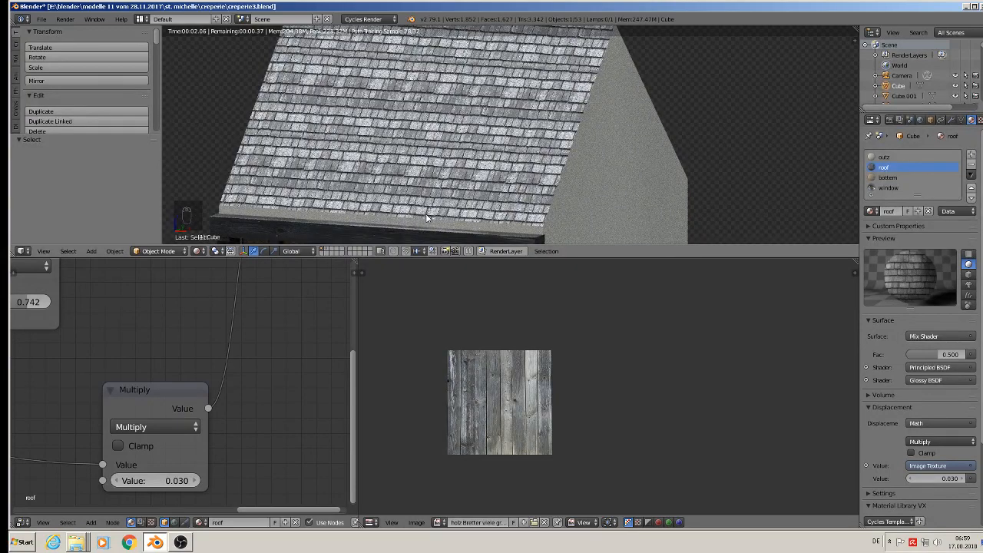
- Readjust the roof ColorRamp with its black stop at 0.813 and gray stop at 0.929, and move the node above the Image Texture
middle_drag(94, 373, 298, 413)
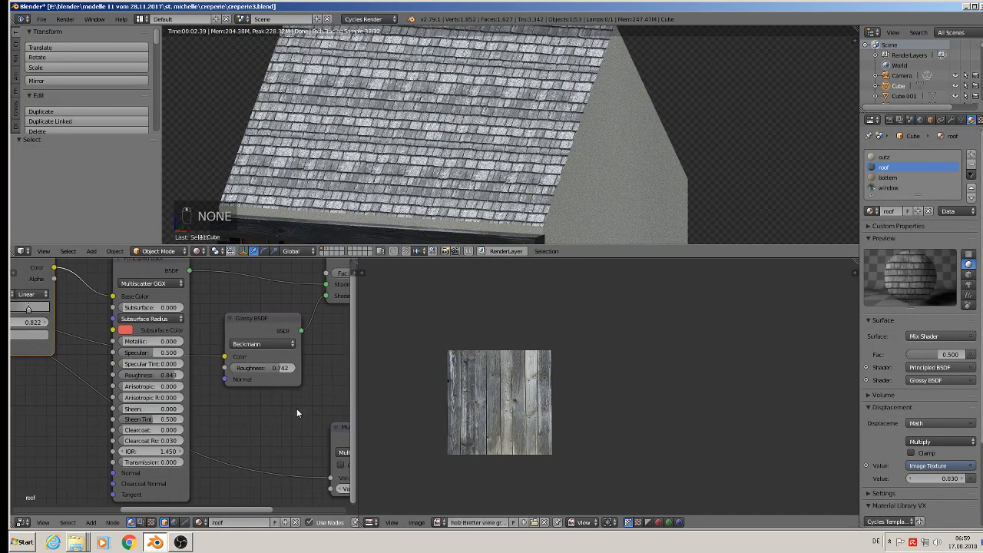
scroll(295, 397, down, 3)
middle_drag(214, 372, 354, 388)
scroll(308, 387, up, 5)
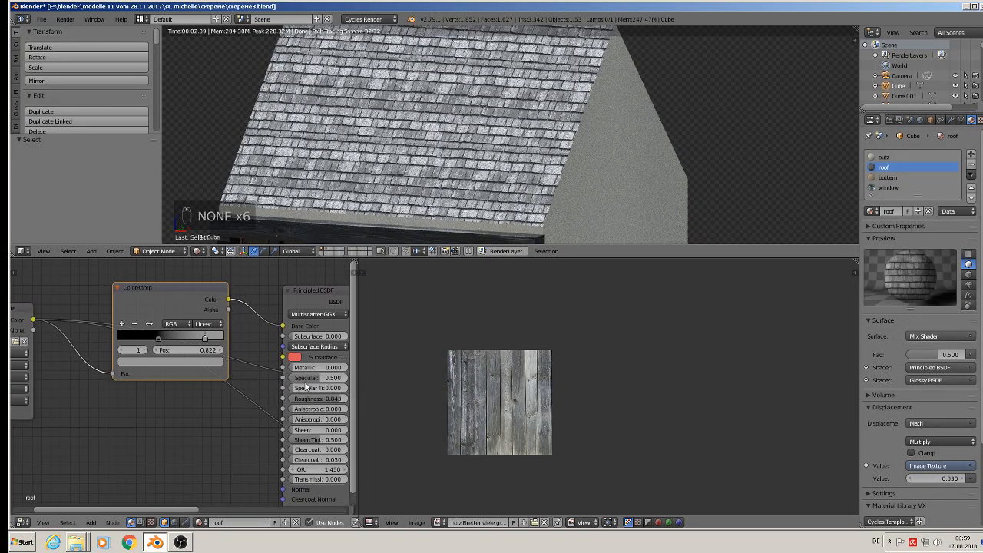
scroll(219, 357, up, 1)
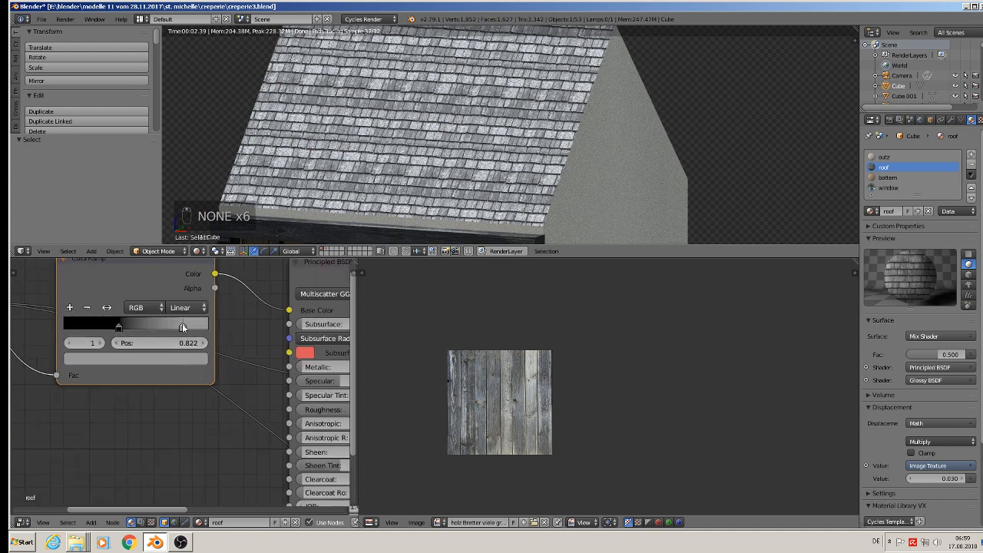
drag(180, 328, 200, 327)
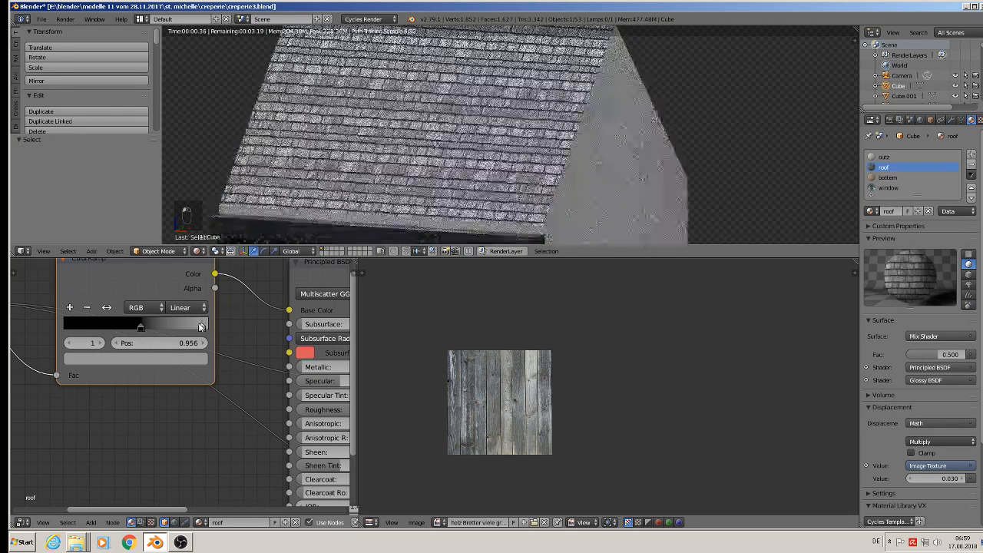
drag(141, 327, 53, 329)
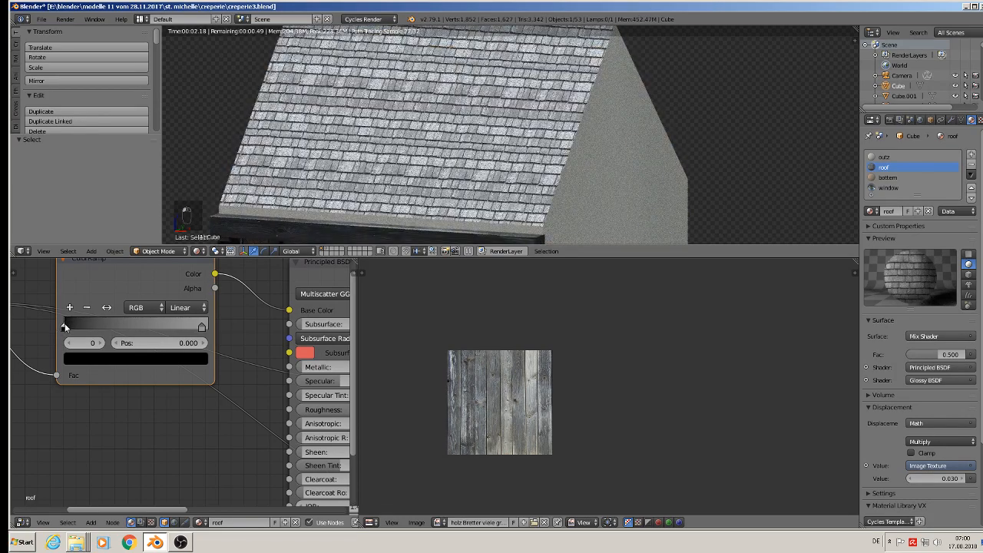
drag(65, 327, 136, 327)
drag(202, 327, 232, 325)
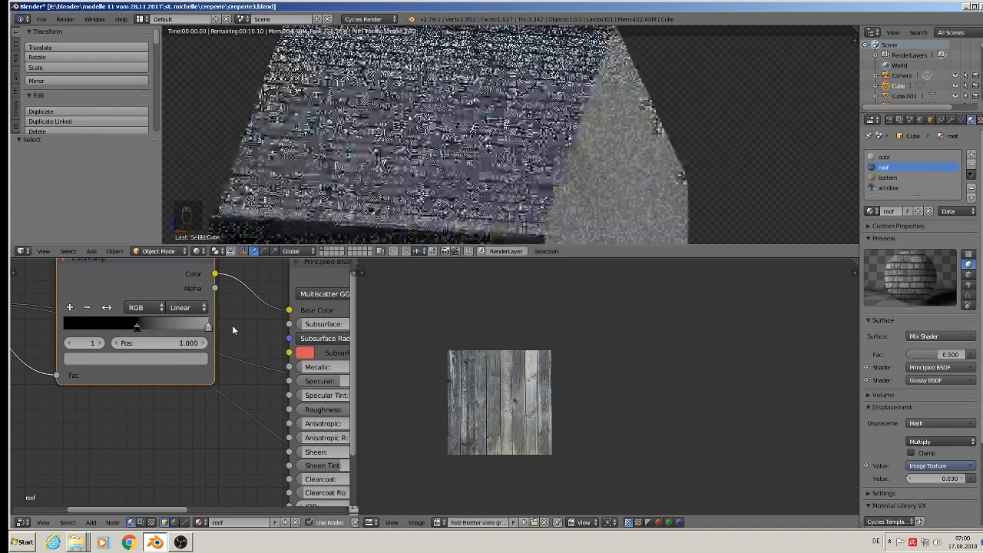
drag(136, 324, 181, 325)
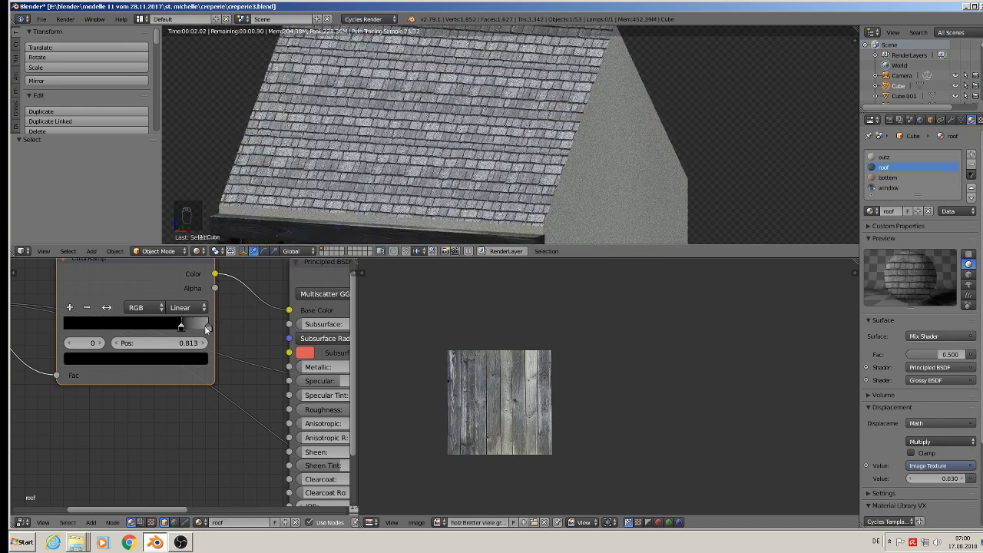
drag(208, 328, 153, 268)
- Insert a Bright/Contrast node between the roof's ColorRamp and the Principled BSDF's Base Color
scroll(199, 326, down, 2)
scroll(199, 326, down, 3)
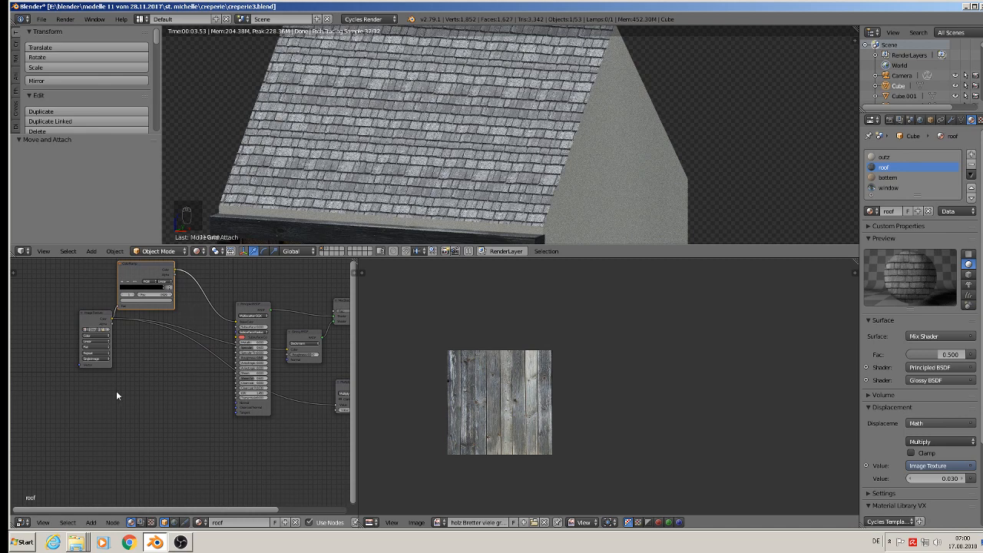
click(91, 522)
mouse_move(115, 460)
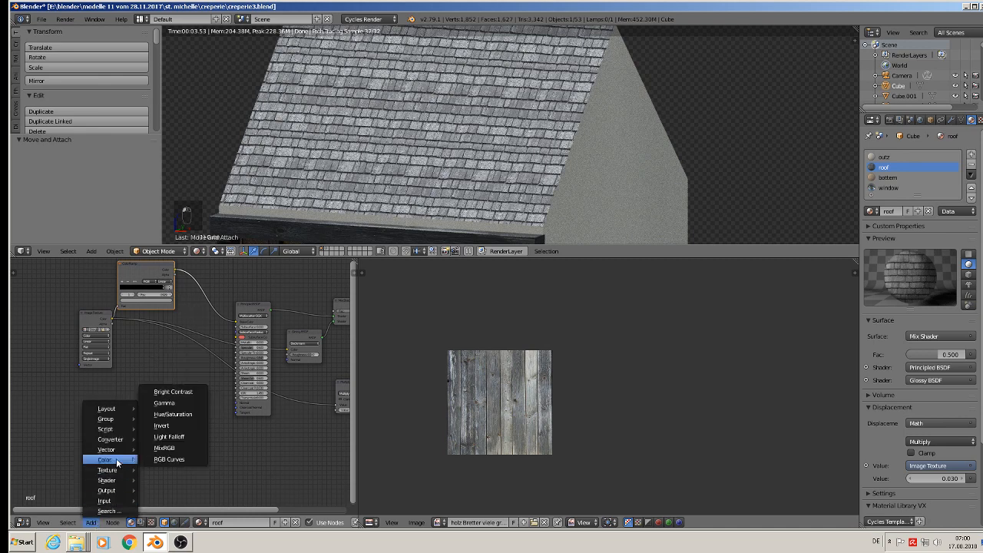
click(175, 392)
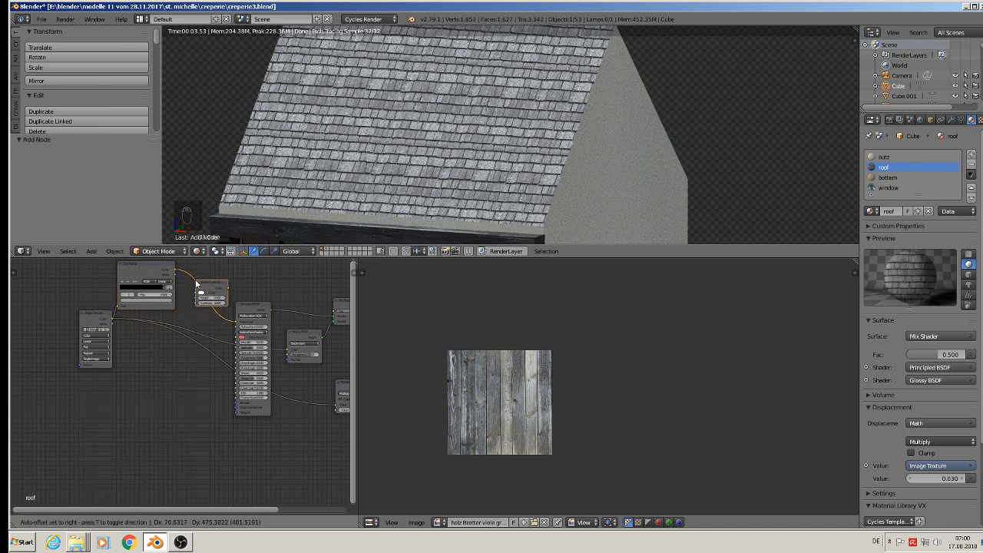
click(194, 285)
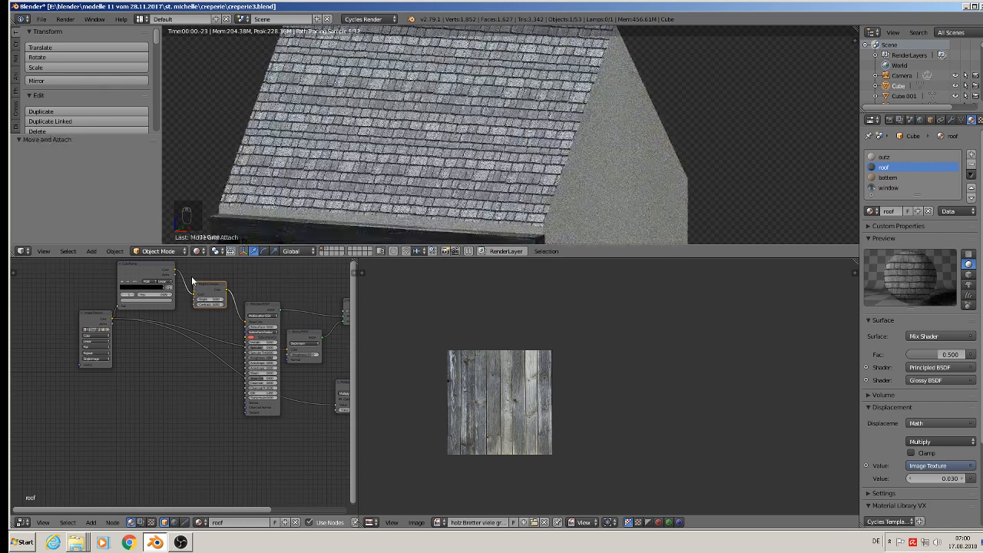
- Raise the Contrast of the roof's Bright/Contrast node to 0.1
scroll(196, 286, up, 3)
scroll(214, 300, up, 1)
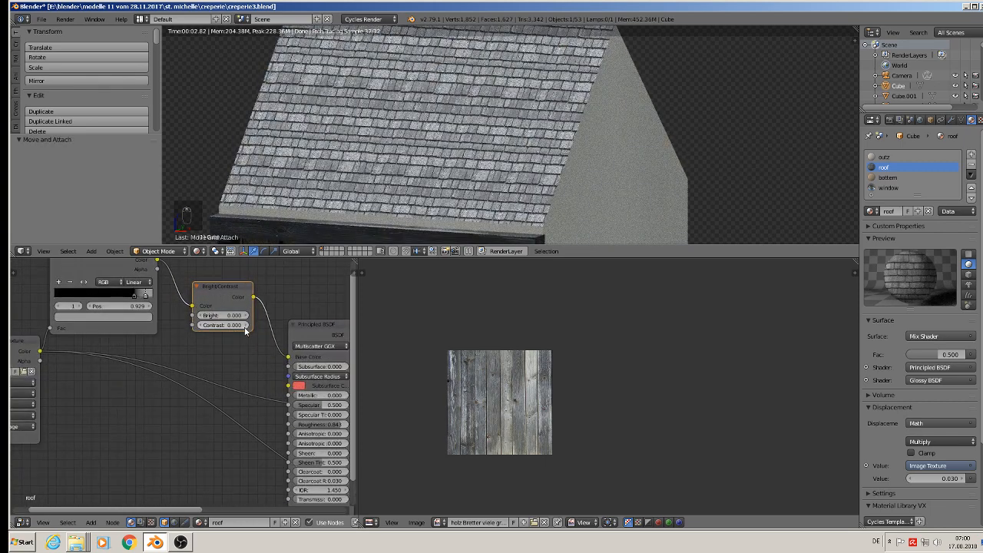
click(247, 326)
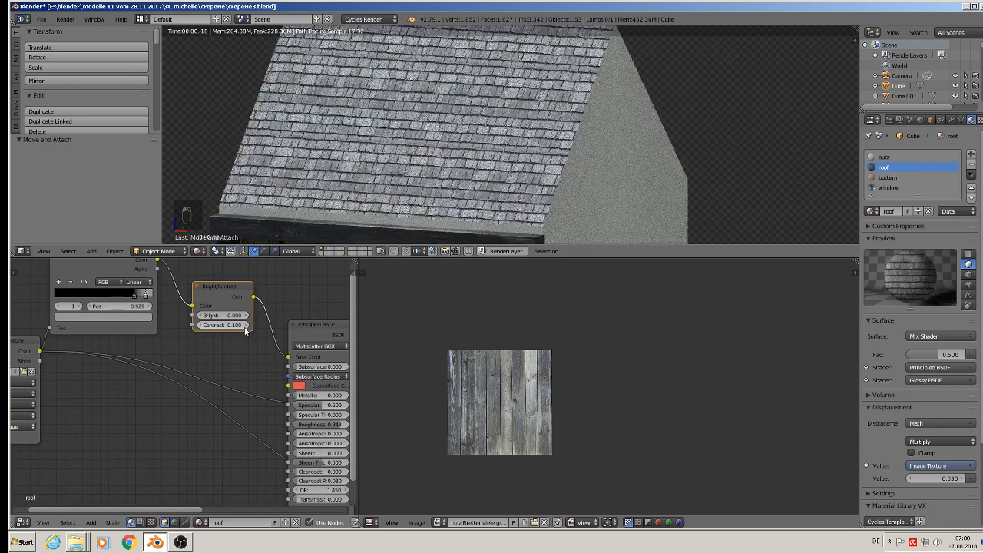
- Raise the roof's Contrast to 0.2 and drive the Mix Shader's Fac with the Image Texture's Color output
click(246, 326)
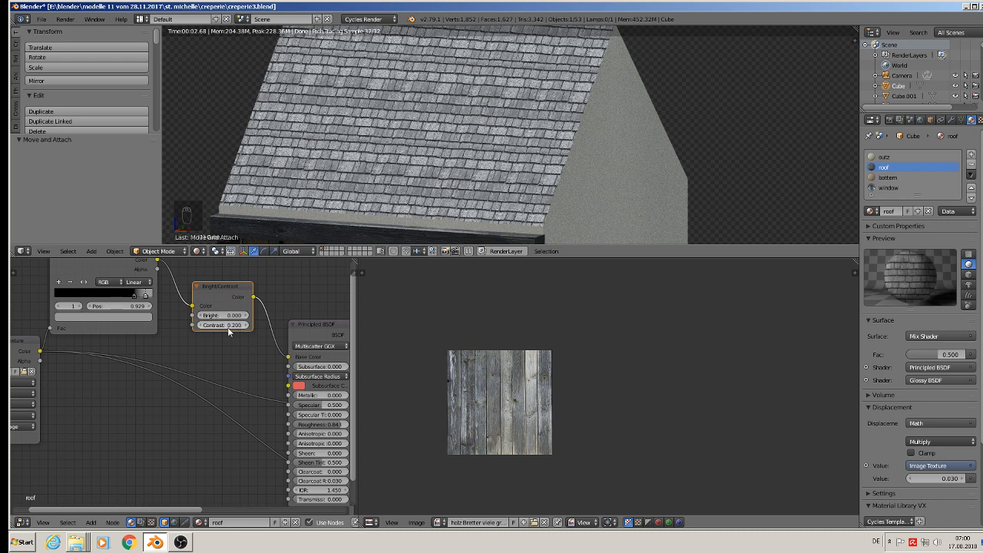
scroll(226, 355, down, 2)
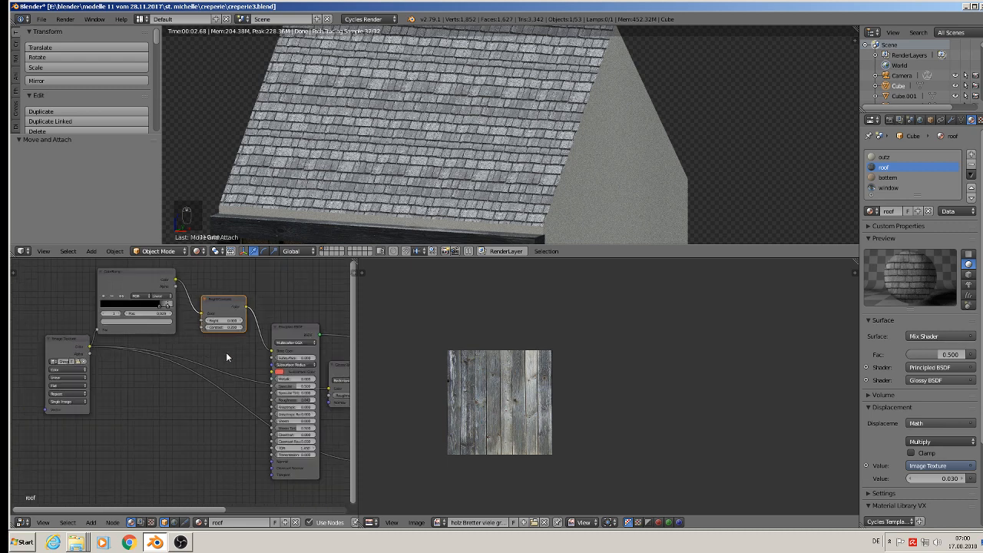
middle_drag(224, 357, 59, 354)
scroll(44, 347, up, 4)
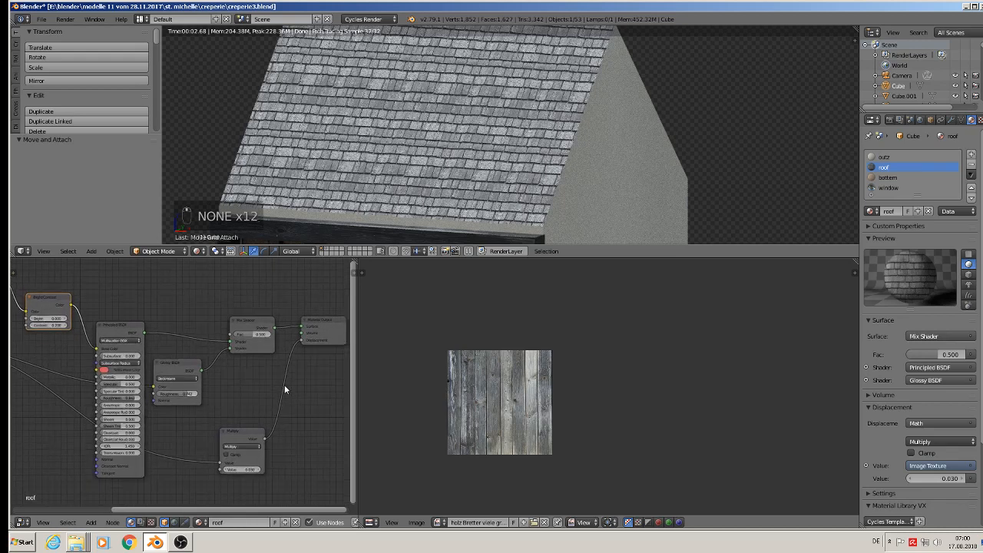
scroll(233, 374, up, 4)
scroll(231, 375, up, 1)
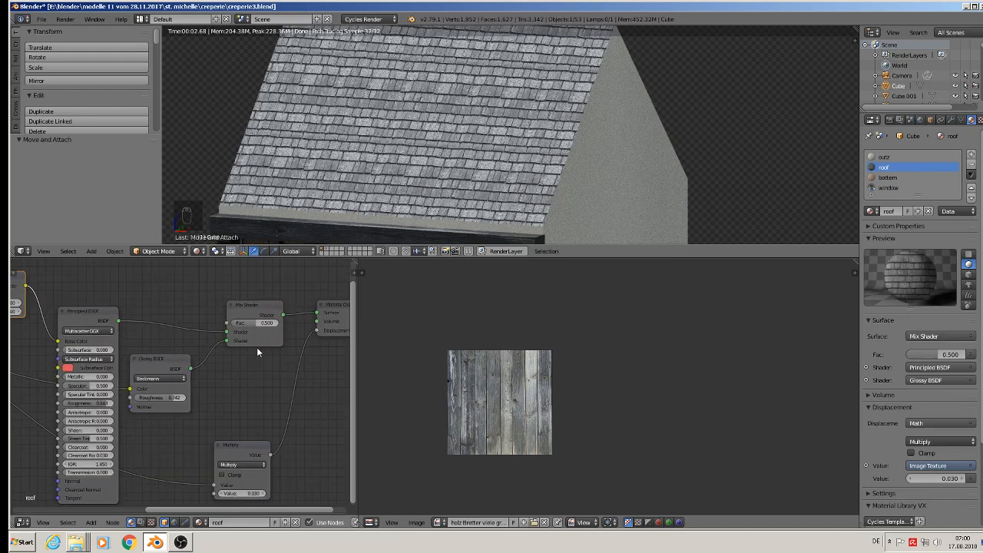
scroll(238, 355, down, 6)
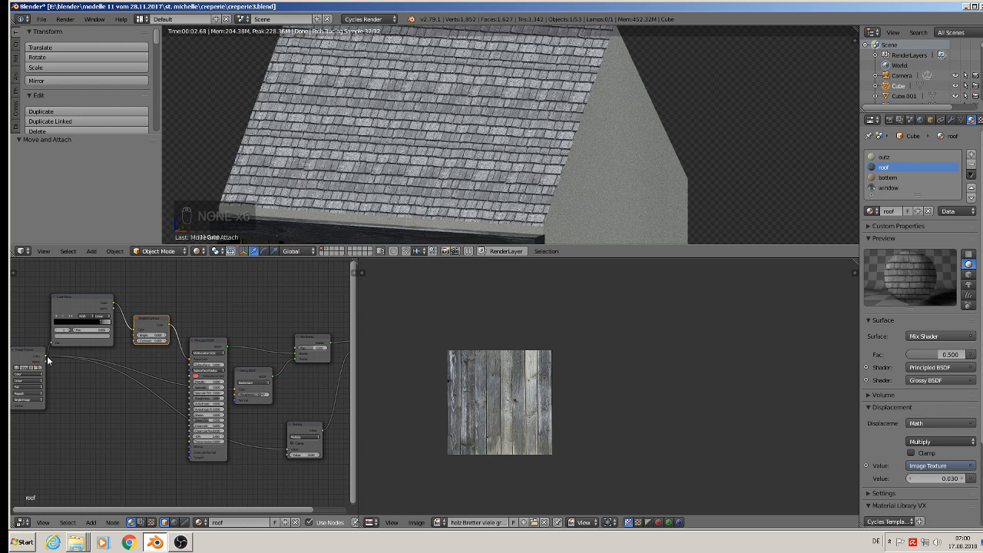
drag(46, 355, 298, 350)
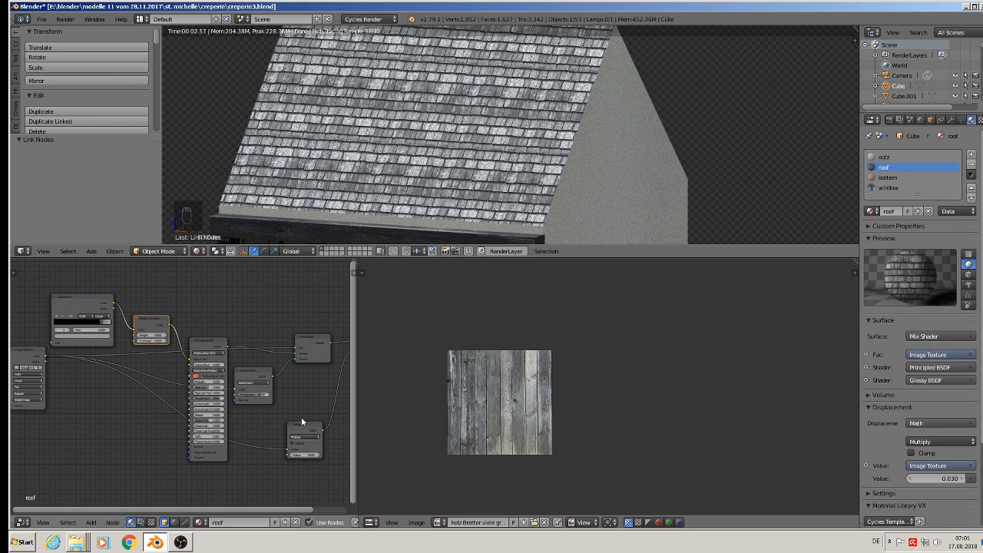
- Enlarge the 3D viewport and examine the whole rendered creperie beside its reference pictures
middle_drag(301, 417, 176, 385)
scroll(184, 389, up, 2)
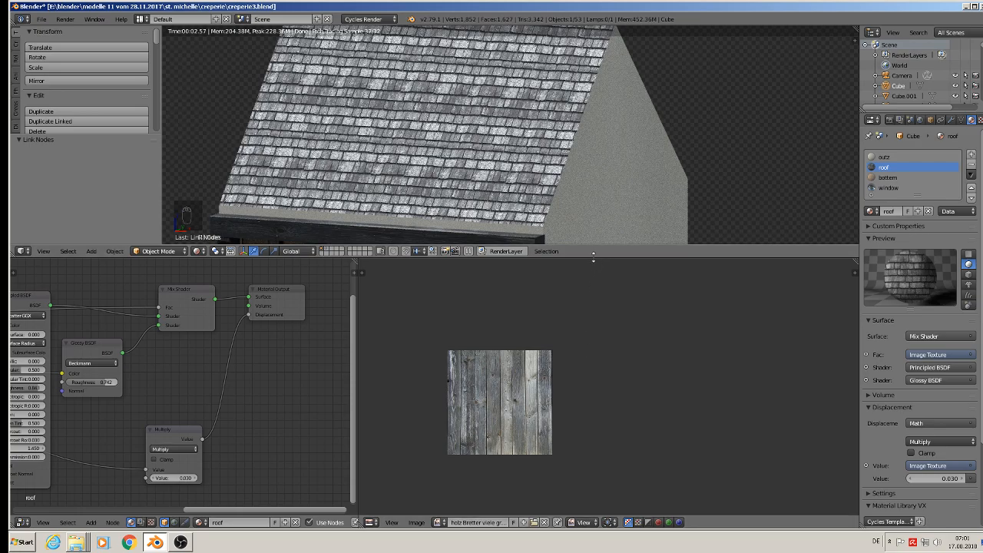
drag(593, 260, 591, 384)
scroll(559, 271, down, 3)
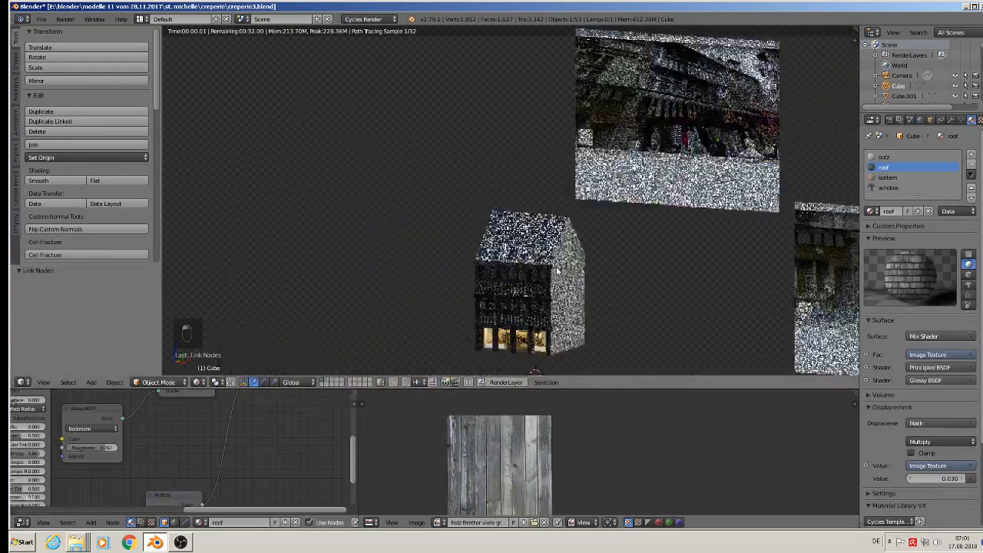
middle_drag(507, 222, 490, 202)
middle_drag(555, 333, 579, 341)
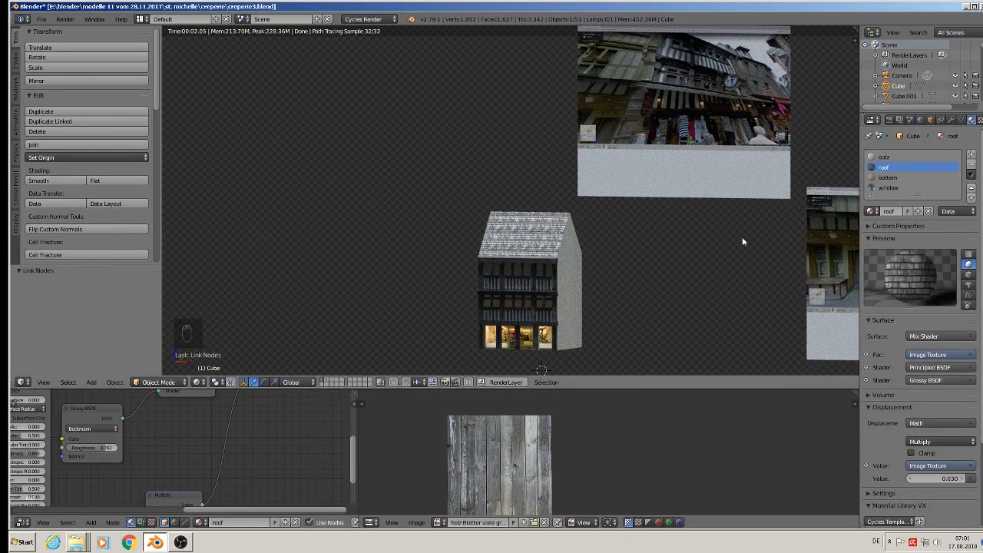
scroll(742, 239, down, 3)
middle_drag(735, 259, 653, 284)
- Show the building from the front in Material shading and clear the object selection
key(KP_1)
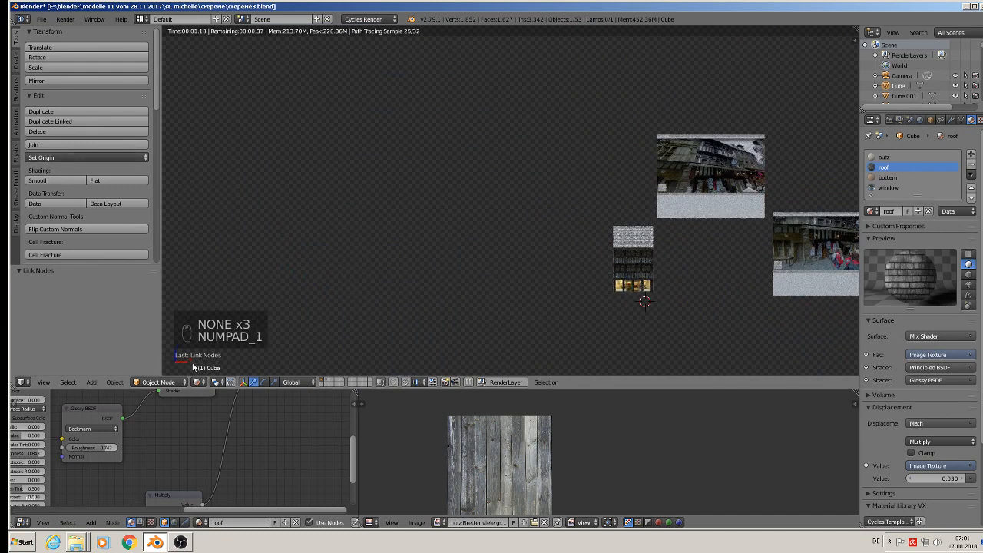
click(202, 382)
click(228, 324)
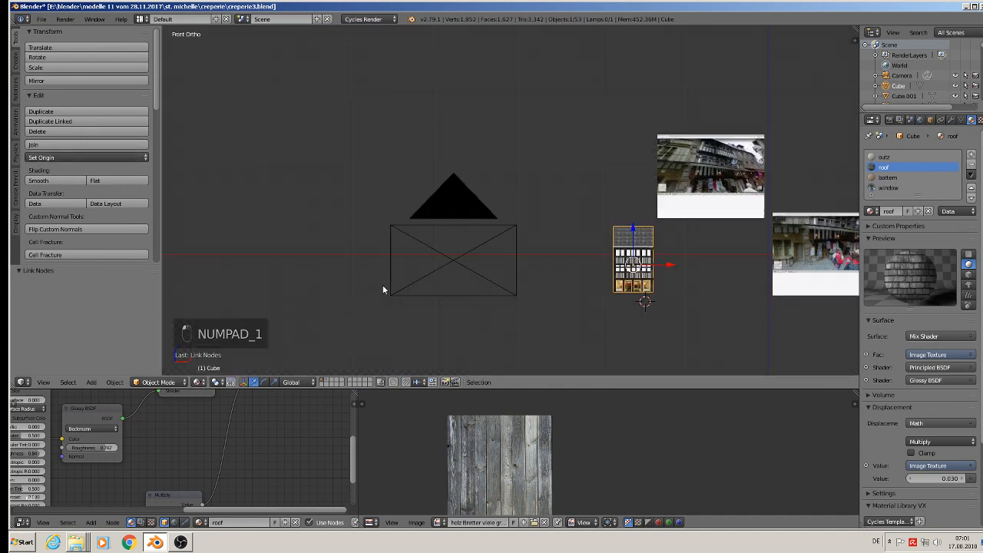
key(a)
scroll(648, 244, up, 4)
scroll(647, 244, up, 6)
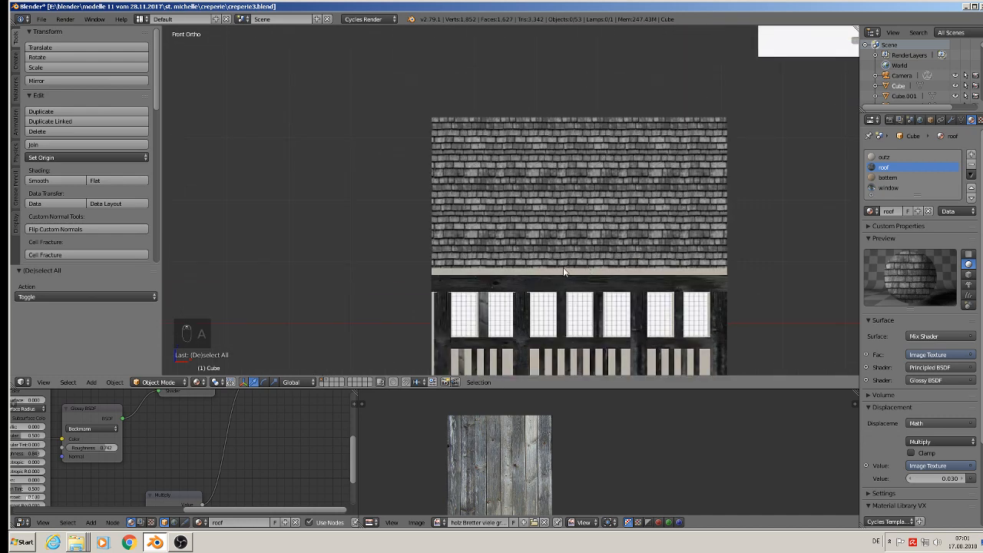
- Select all of the roof's vertices in Edit Mode and lower them until the roof meets the top wooden beam
key(a)
key(Tab)
key(a)
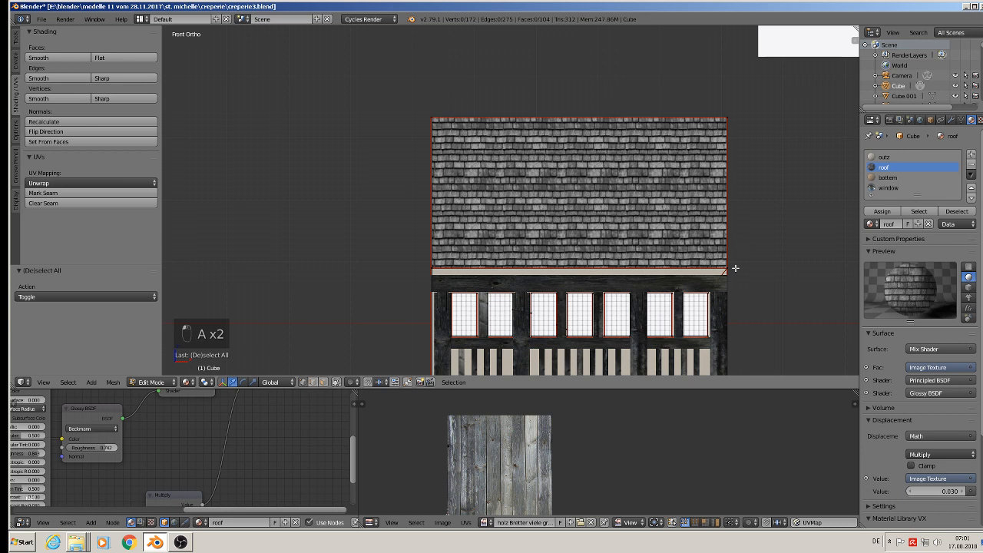
key(b)
drag(739, 269, 373, 85)
drag(580, 177, 581, 188)
key(Tab)
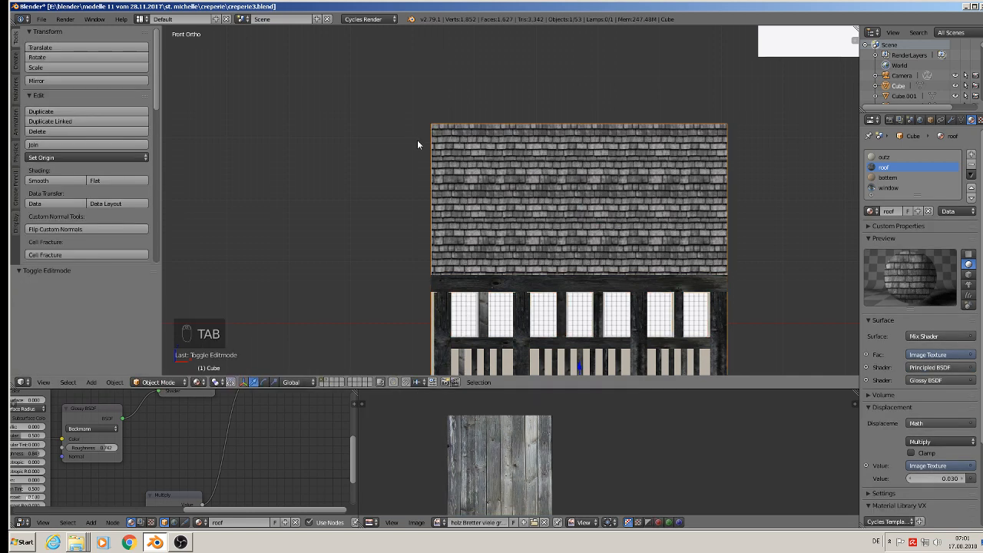
- Deselect everything and save the creperie3.blend file
key(a)
key(a)
scroll(342, 189, down, 2)
click(42, 19)
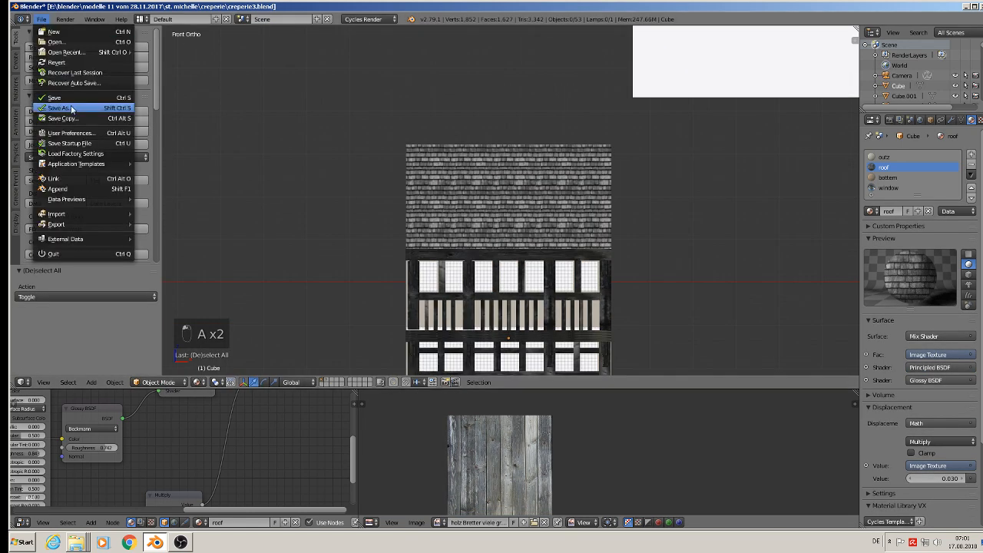
click(75, 102)
- Start a second Blender instance from the desktop and open the recent file holzhaus1-6.blend in it
click(968, 8)
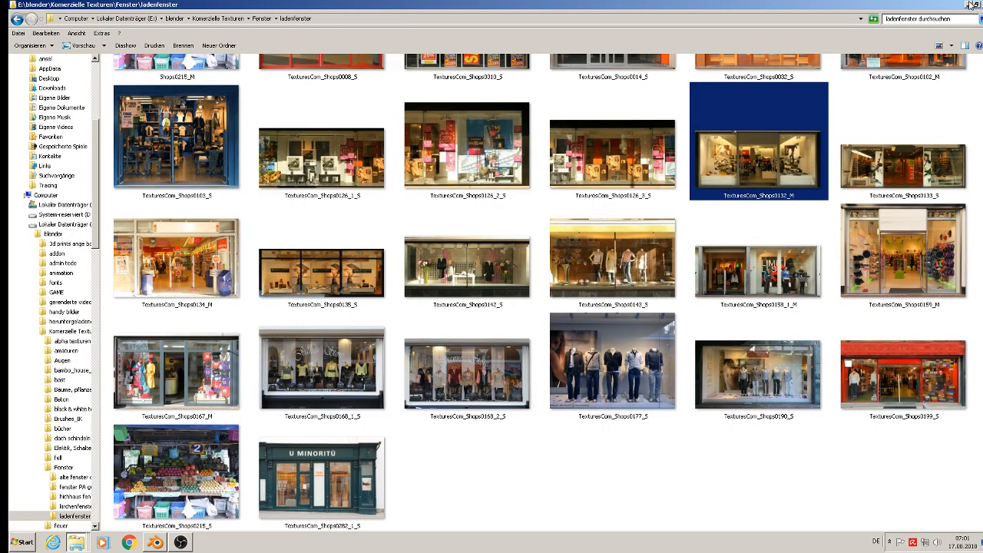
click(969, 5)
click(967, 6)
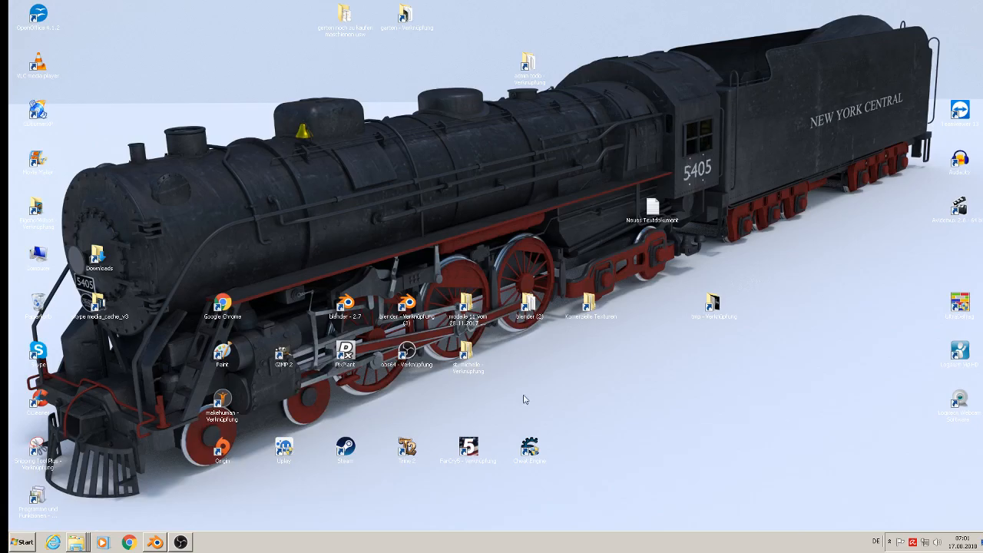
double_click(407, 306)
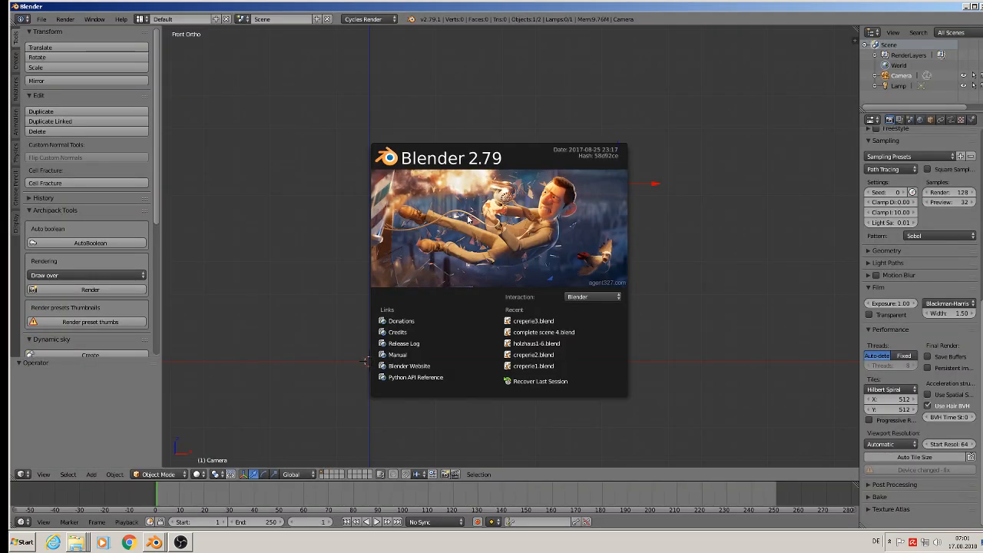
click(533, 344)
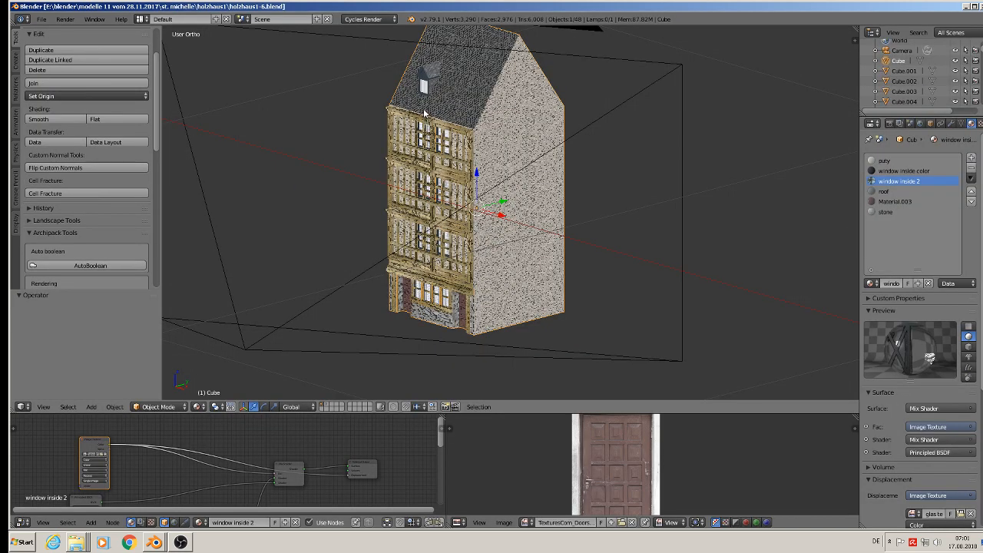
- Pull the dormer off the holzhaus1-6 roof, copy it, and paste it into the creperie3.blend window
right_click(430, 89)
drag(450, 80, 357, 137)
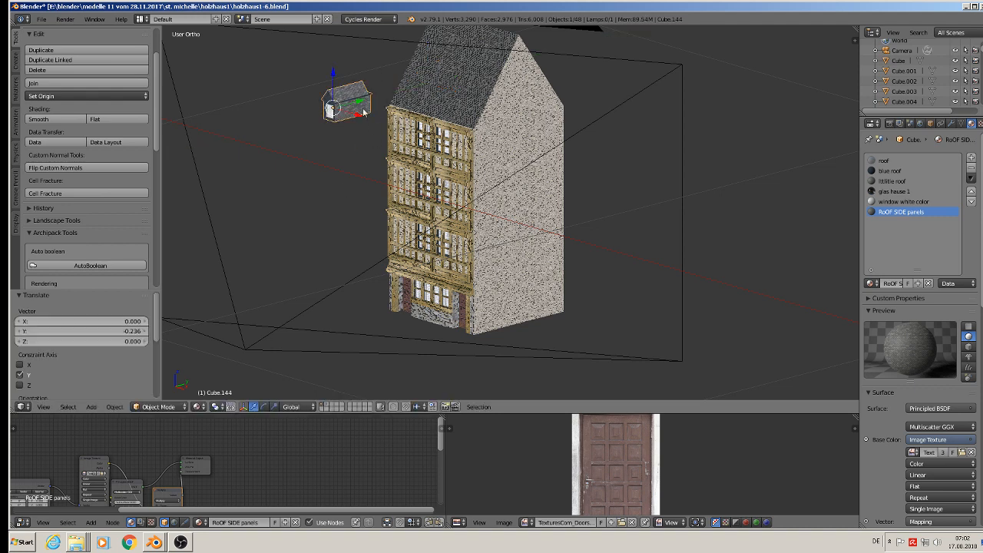
key(ctrl+c)
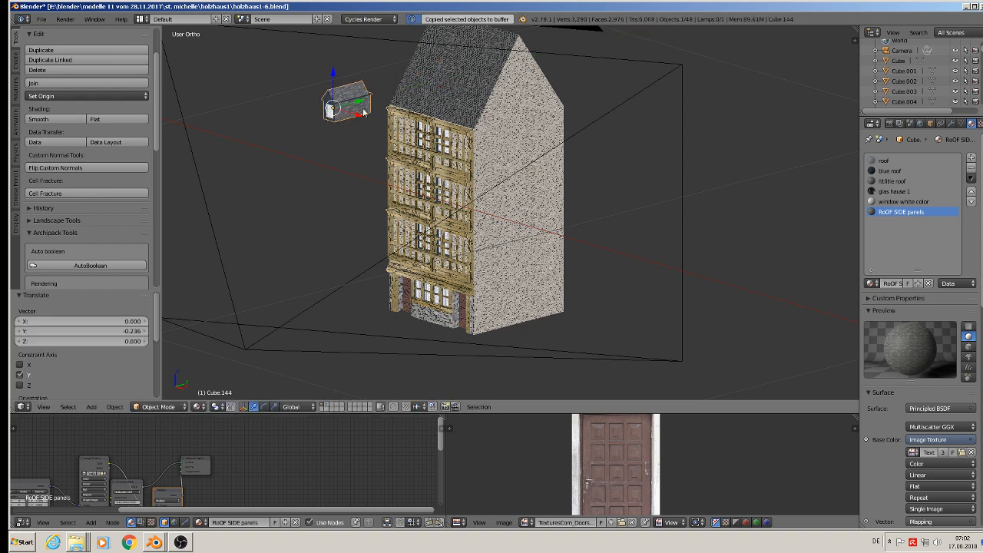
click(155, 542)
click(201, 514)
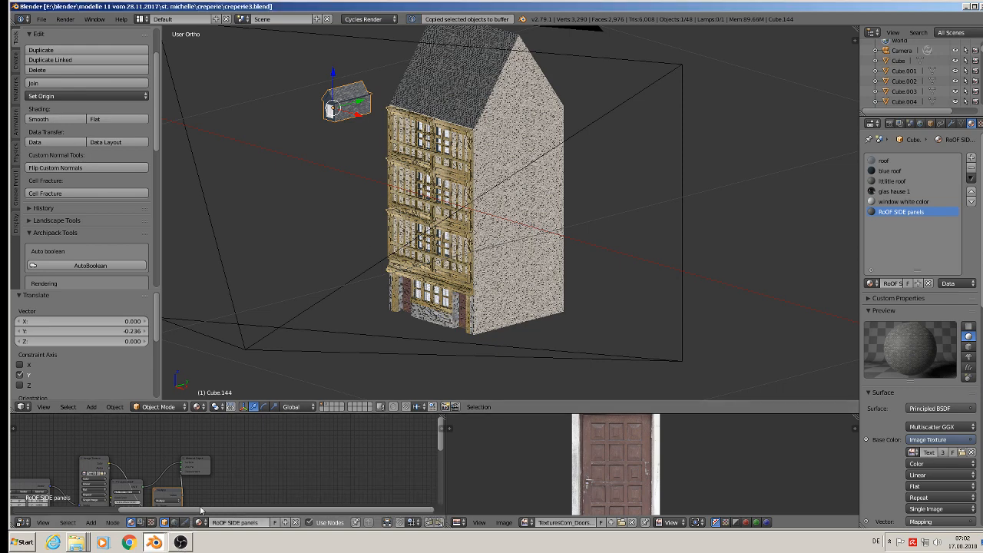
key(ctrl+v)
- Bring the pasted dormer to the creperie roof, sliding it along X, 0.6 up in Z and -0.786 along Y
scroll(529, 248, down, 8)
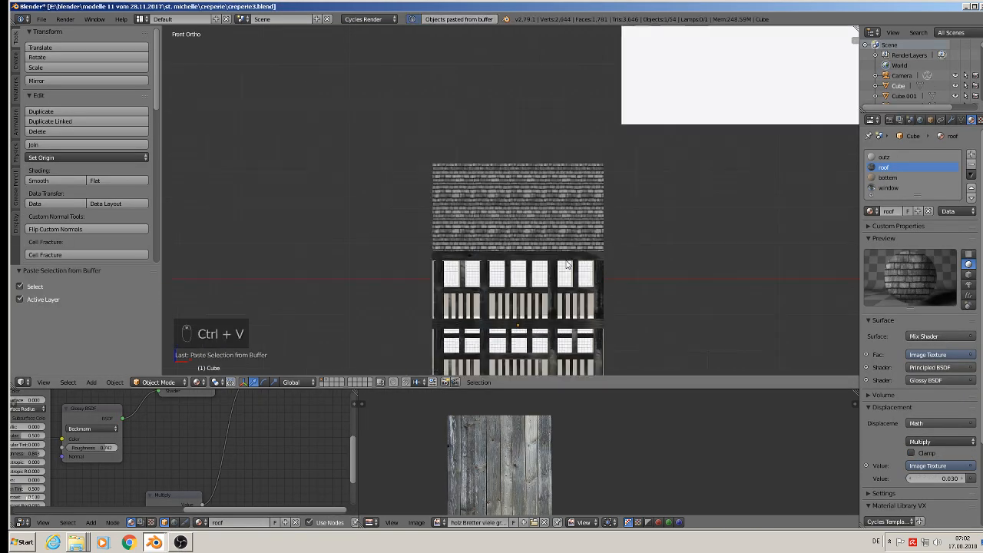
drag(752, 323, 583, 336)
drag(549, 301, 550, 227)
scroll(551, 253, up, 1)
middle_drag(561, 242, 507, 269)
scroll(513, 265, up, 4)
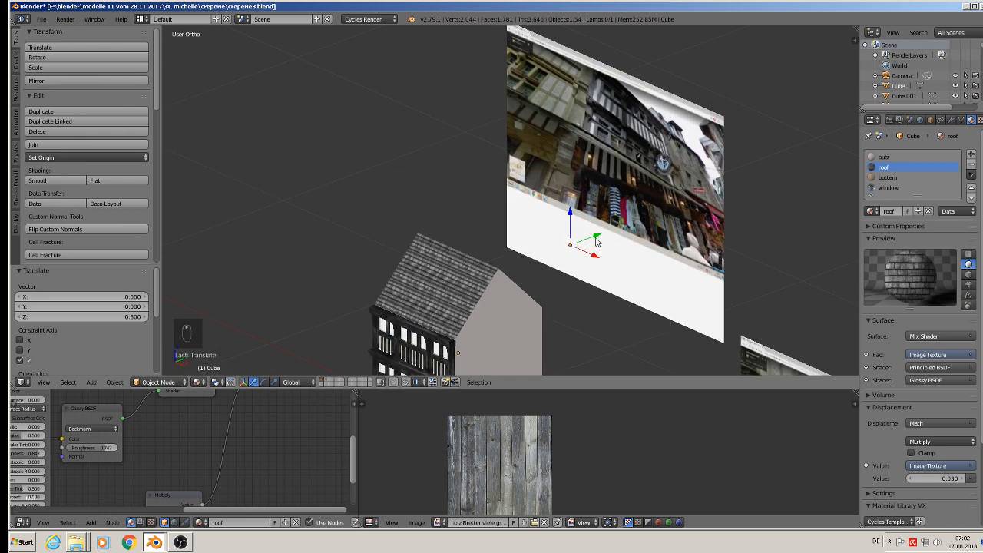
drag(596, 242, 463, 320)
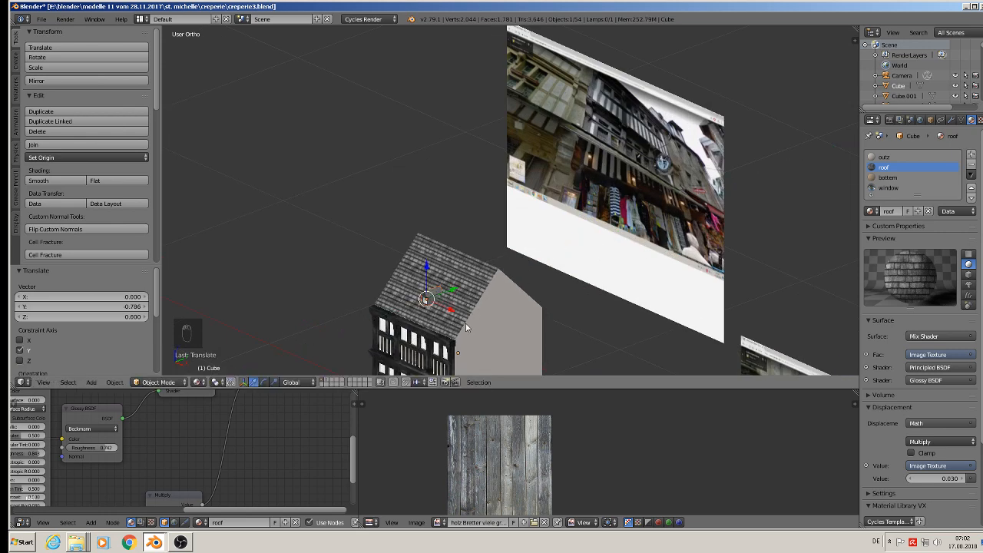
- Scale the dormer by about 1.308 and adjust its position on the shingled roof slope
key(s)
click(480, 333)
scroll(433, 299, up, 5)
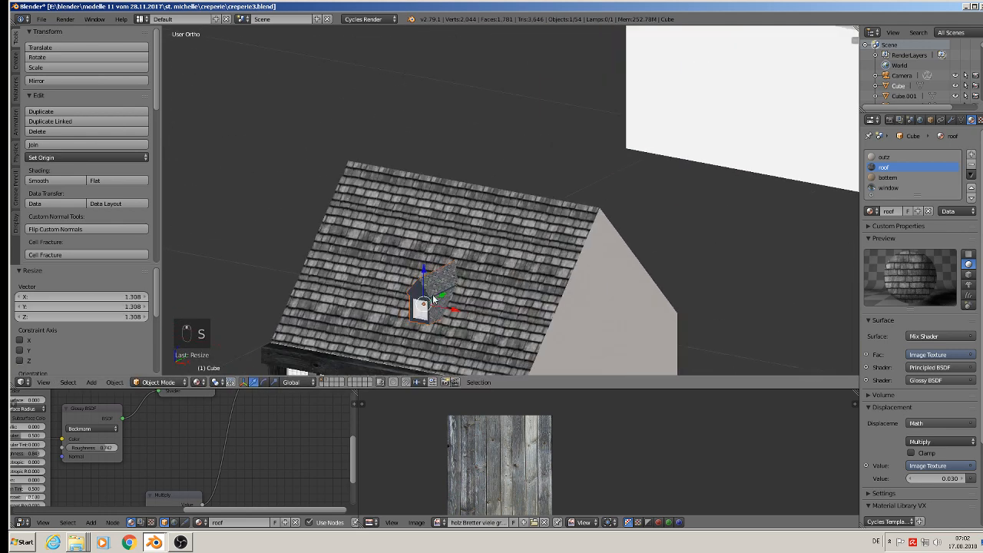
scroll(434, 300, up, 5)
drag(414, 282, 463, 294)
scroll(462, 315, down, 3)
scroll(462, 315, down, 7)
key(a)
- Select the dormer from a frontal angle and shift it about -0.025 along X
middle_drag(502, 305, 612, 262)
right_click(535, 271)
drag(556, 271, 551, 273)
- Compare the dormer with the aerial reference image of the town and scale it up further
scroll(574, 275, down, 3)
shift+middle_drag(789, 278, 382, 182)
scroll(553, 184, up, 10)
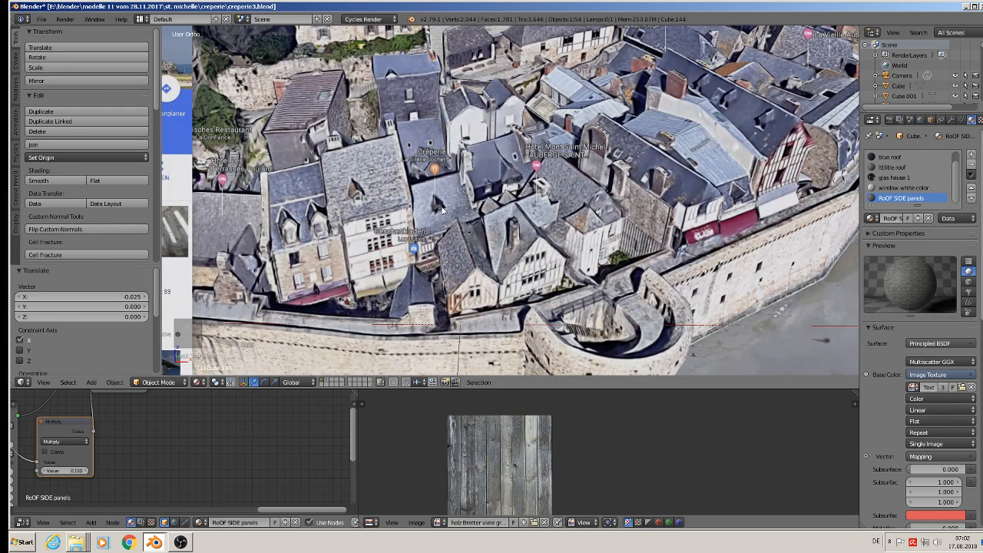
scroll(438, 235, down, 6)
shift+middle_drag(332, 245, 498, 234)
scroll(376, 176, up, 3)
key(s)
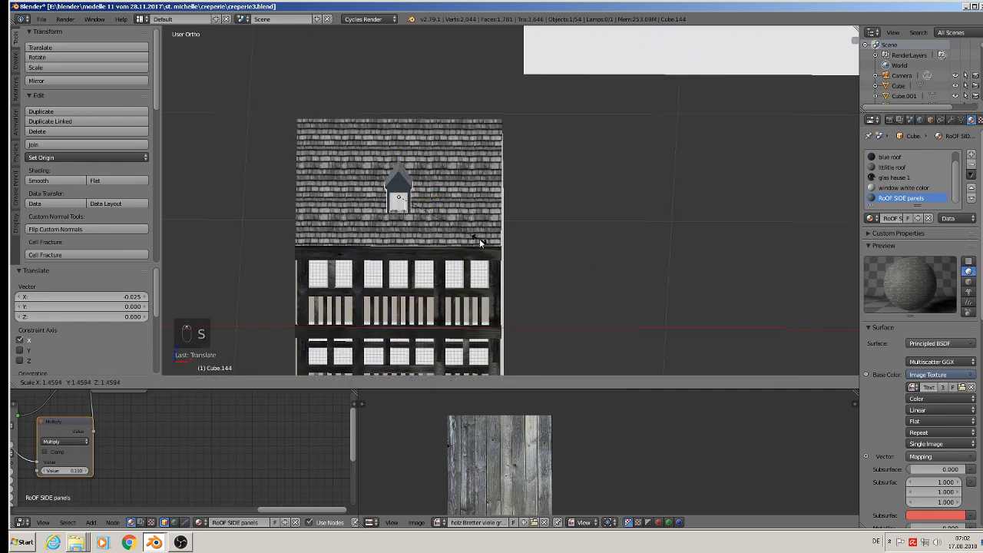
click(472, 242)
- Nudge the enlarged dormer into the roof slope and deselect it
scroll(372, 218, up, 4)
middle_drag(376, 217, 356, 222)
scroll(418, 173, up, 4)
drag(451, 163, 449, 169)
scroll(449, 169, down, 3)
key(a)
scroll(448, 169, down, 7)
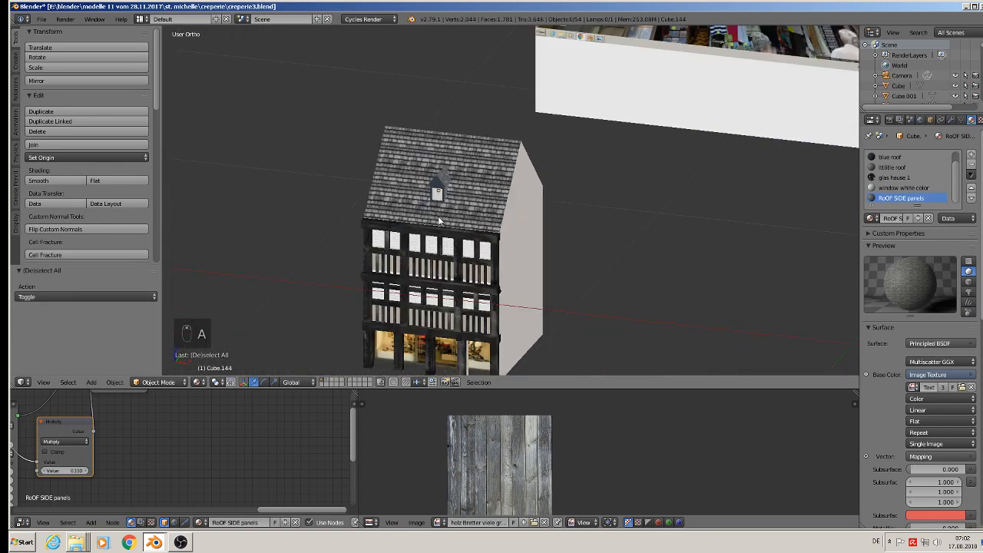
- Replace the dormer's "littlite roof" material slot with the creperie's "roof" material
scroll(462, 126, up, 2)
scroll(462, 128, up, 6)
right_click(414, 219)
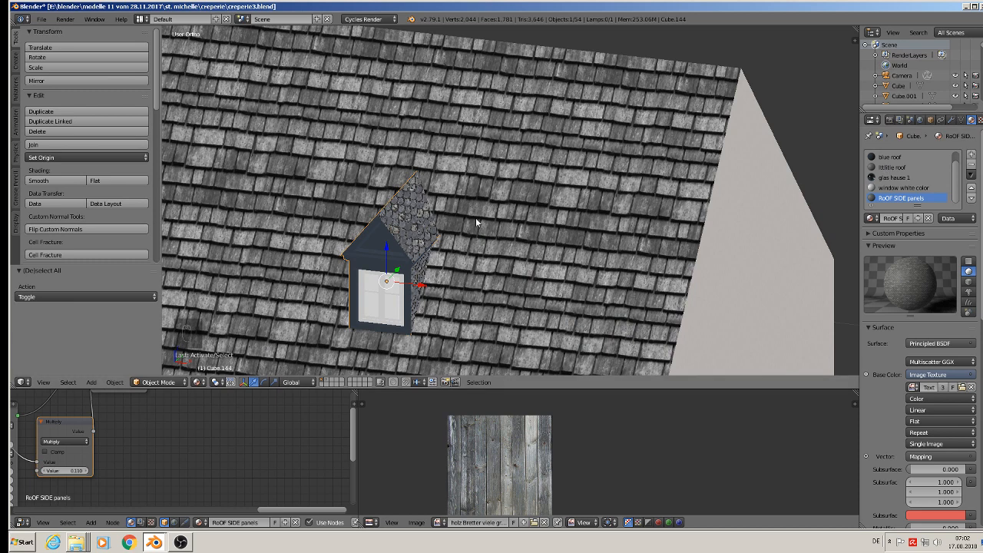
right_click(477, 221)
right_click(404, 220)
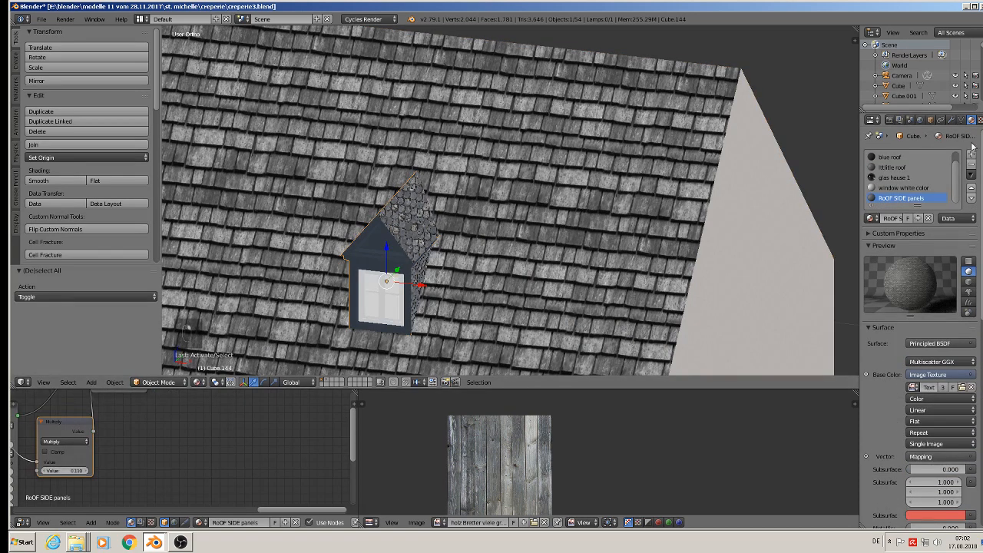
click(893, 168)
click(870, 219)
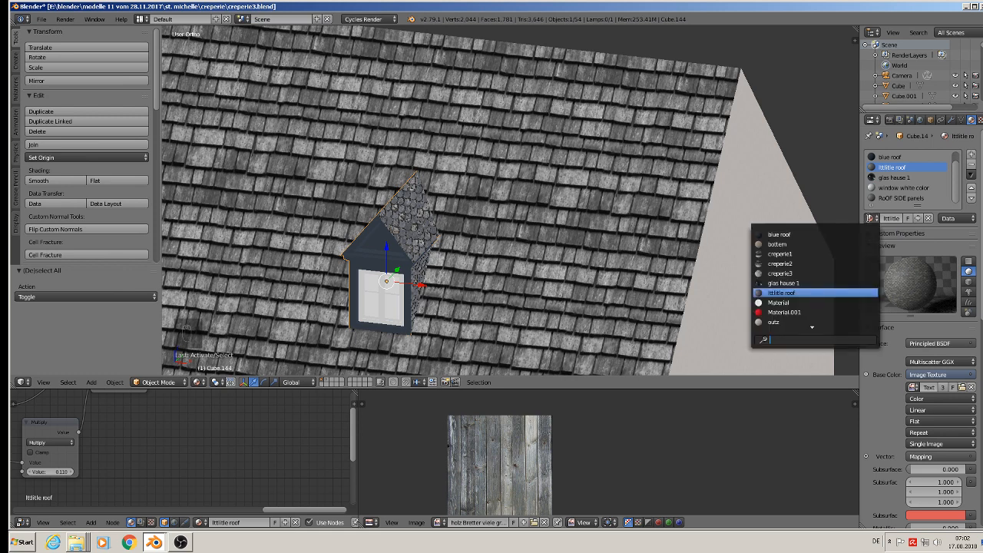
scroll(817, 322, down, 7)
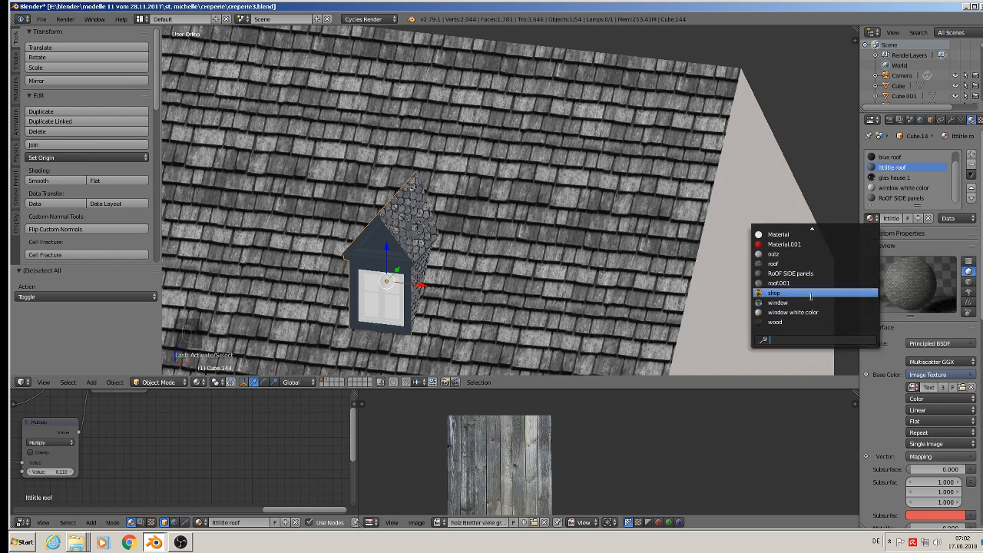
click(824, 263)
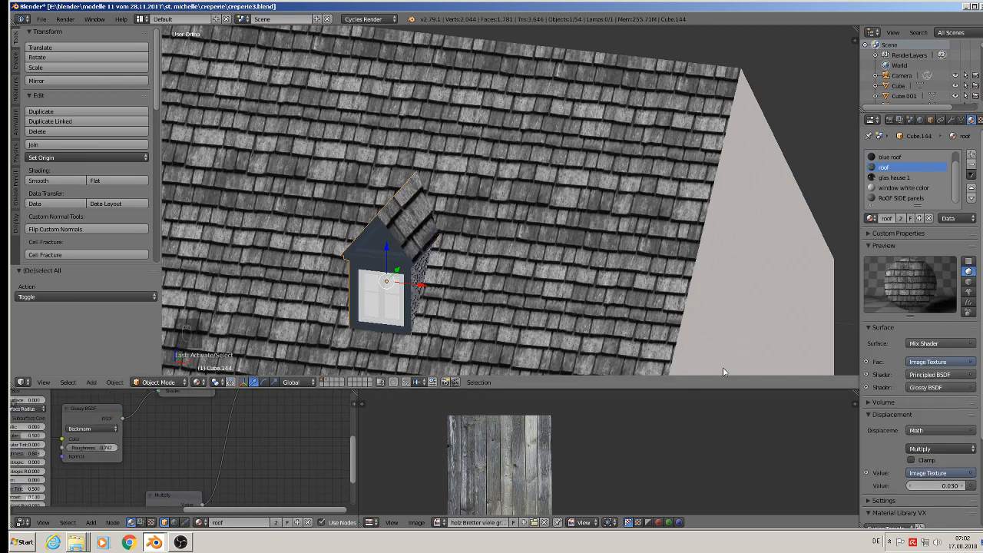
- Select the dormer faces that use the "roof" material and scale their UVs up by about 1.51
key(Tab)
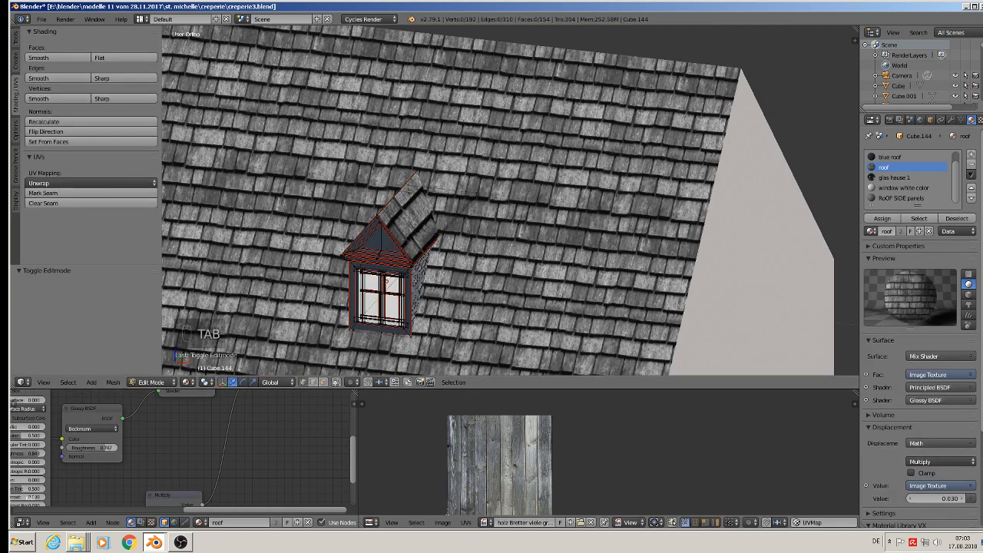
click(919, 218)
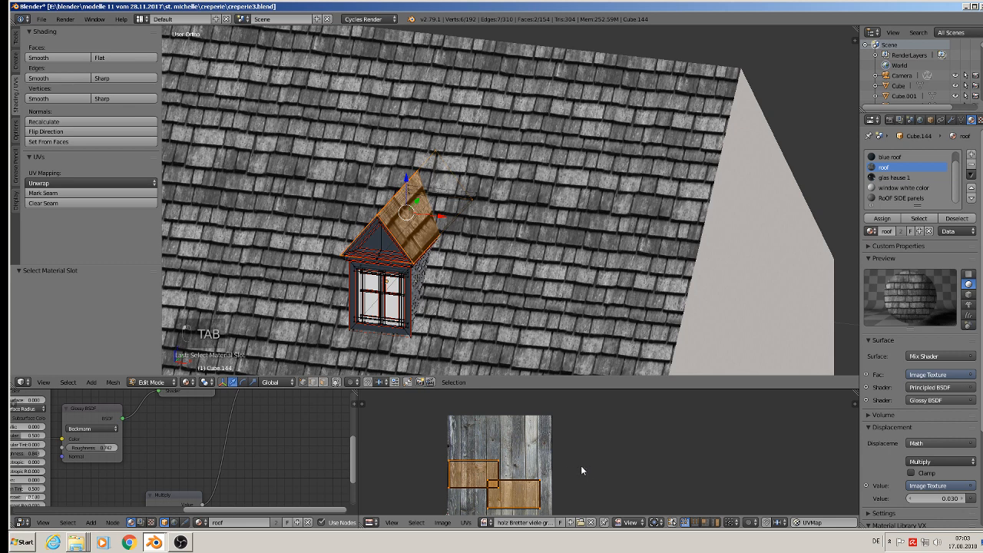
key(s)
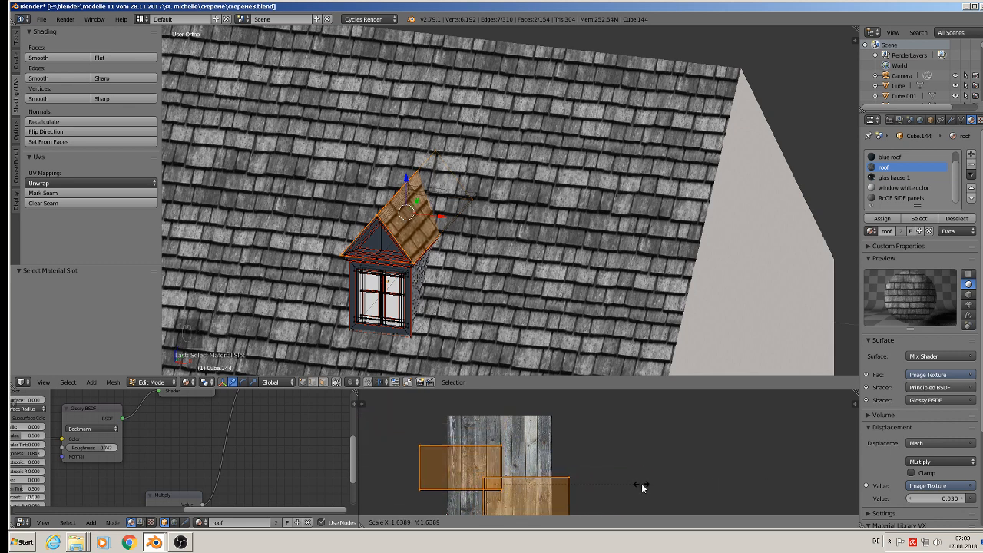
click(631, 482)
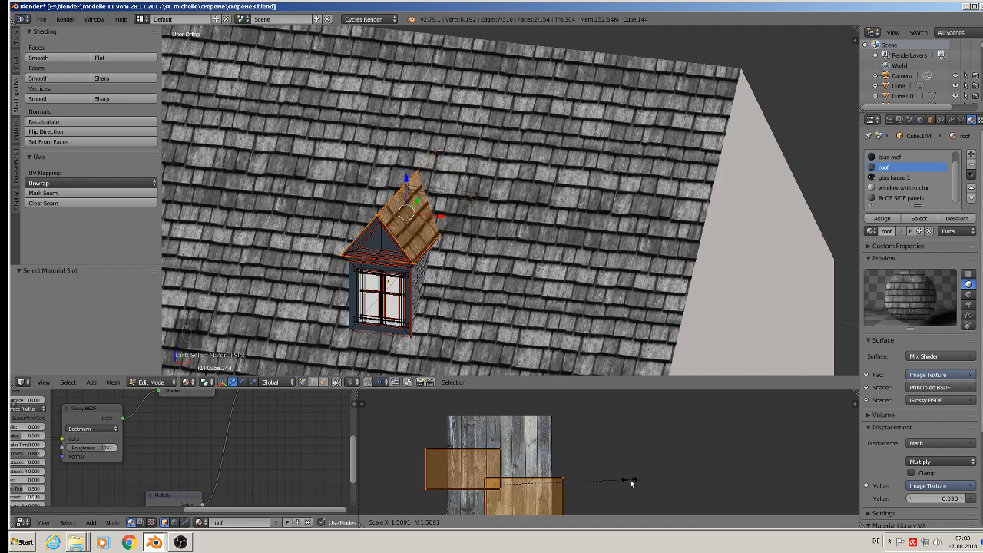
key(Tab)
- Deselect everything, check the dormer against the whole house, and save the file
scroll(486, 224, down, 5)
key(a)
key(a)
middle_drag(429, 265, 421, 109)
scroll(457, 249, down, 3)
key(a)
key(a)
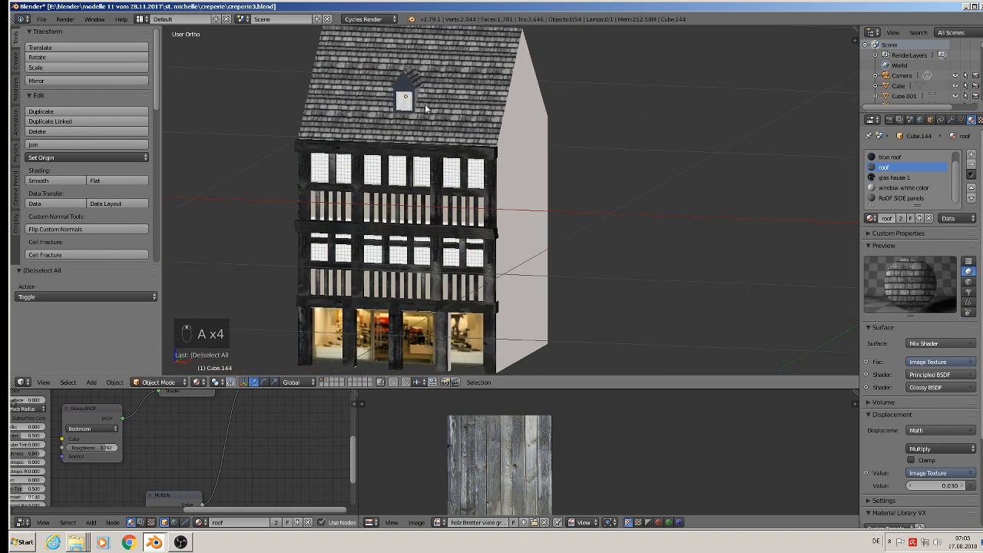
scroll(416, 142, down, 2)
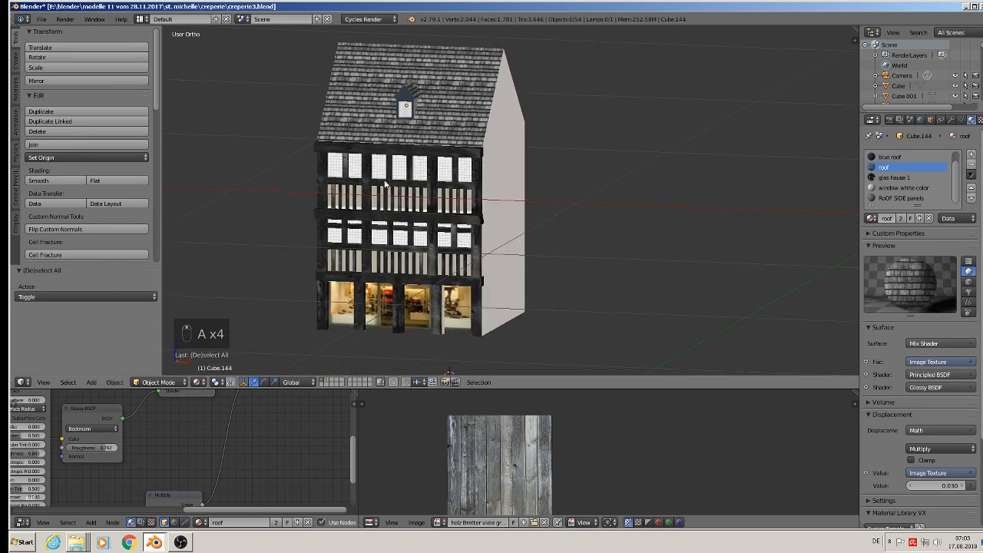
click(42, 19)
click(77, 97)
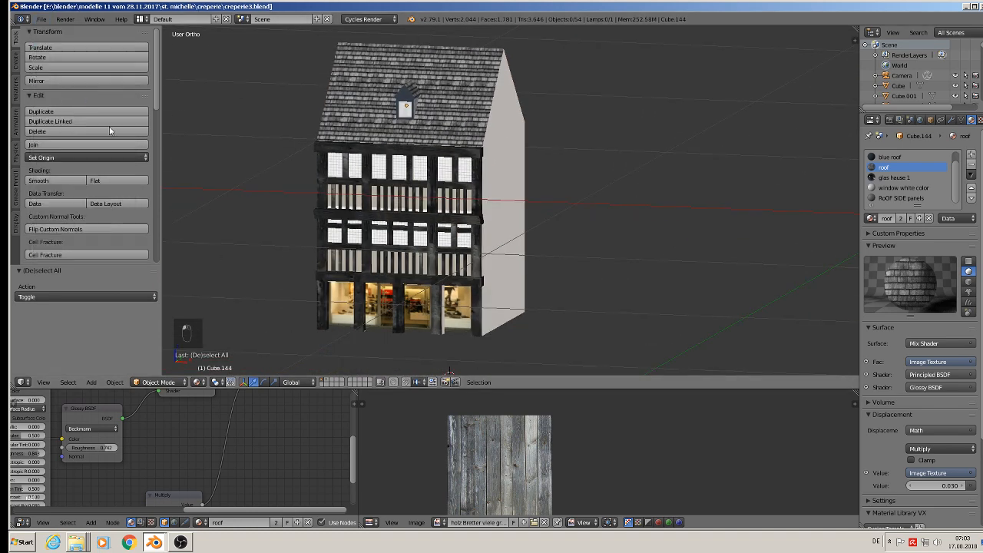
- Preview the house in rendered shading and inspect the facade's windows and timber beams up close
click(200, 383)
click(247, 313)
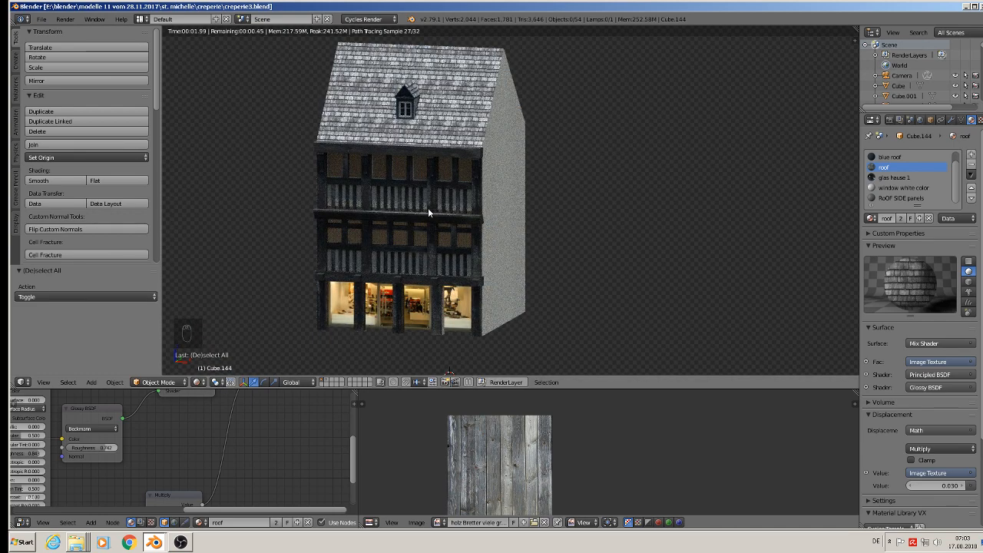
scroll(428, 207, up, 3)
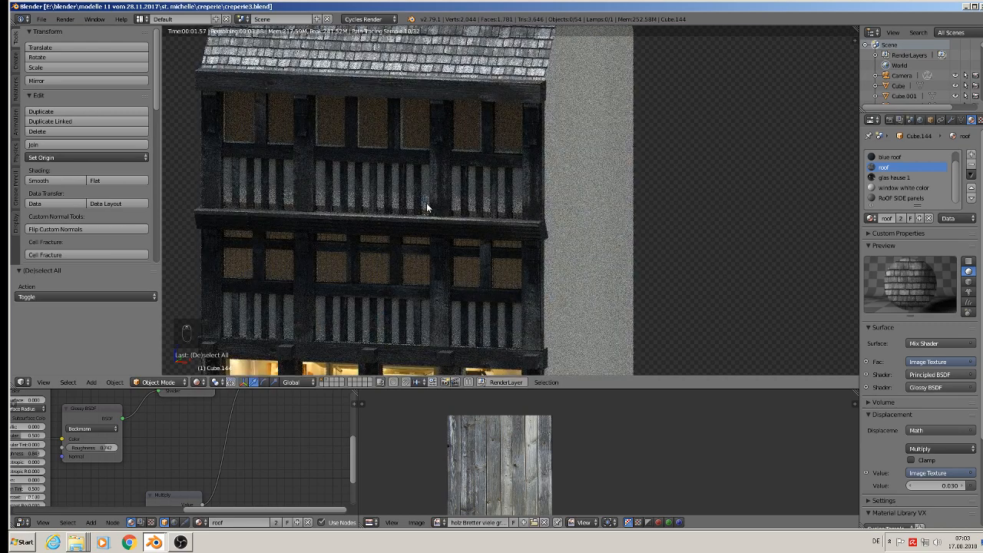
scroll(380, 307, up, 4)
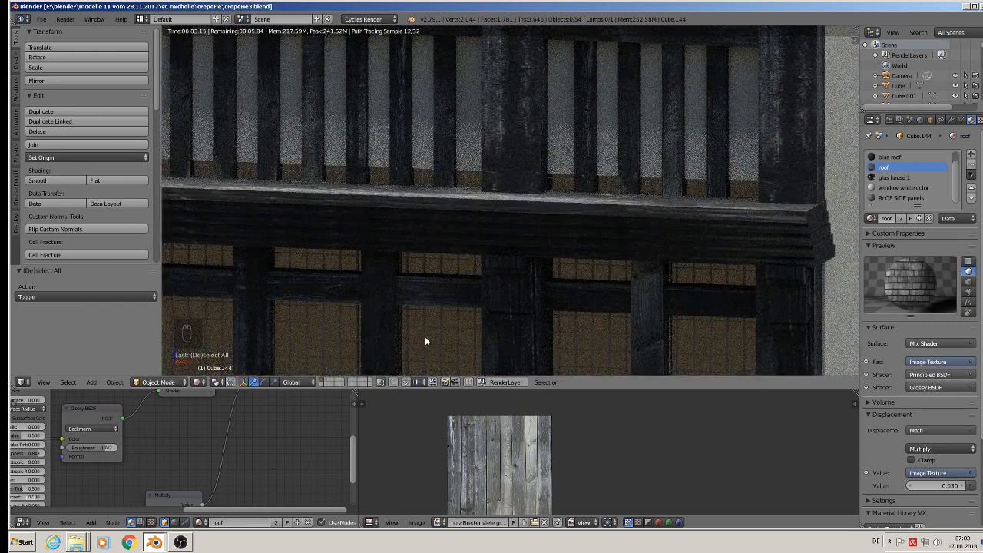
- Examine the node setup of the dormer's "glas hause 1" material
click(895, 178)
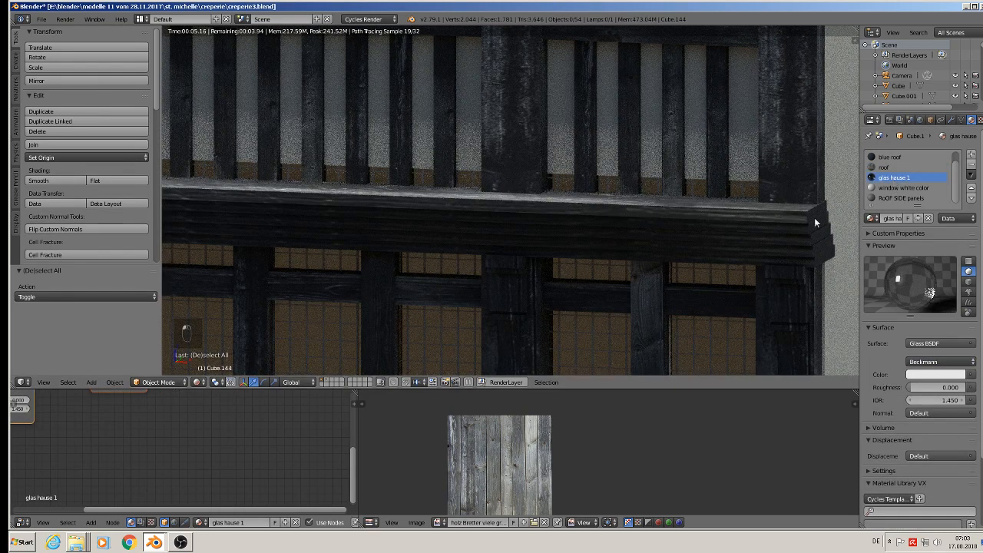
scroll(212, 413, down, 4)
middle_drag(212, 413, 206, 473)
scroll(167, 460, up, 3)
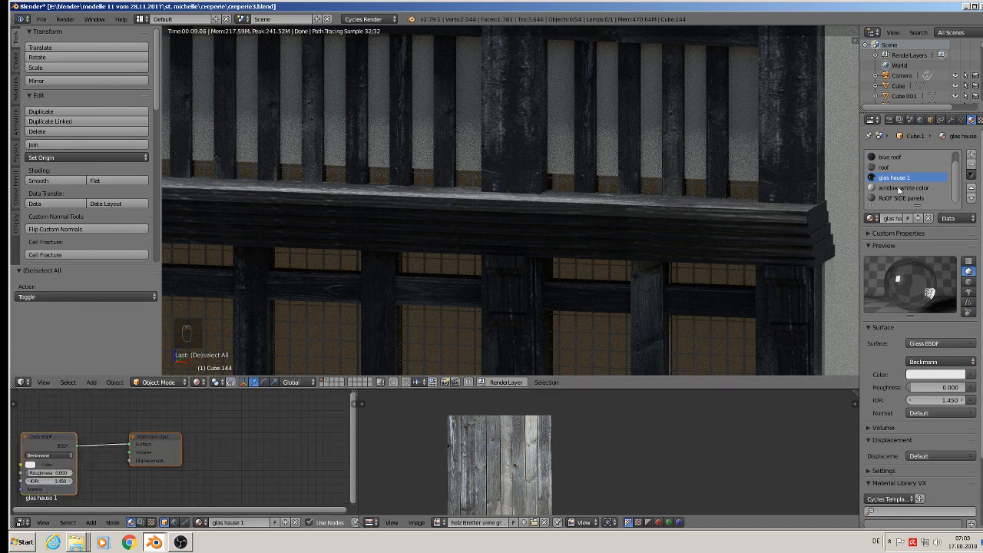
- Link the image texture's Color to the Material Output's Displacement in the main house body's "window" material
right_click(707, 345)
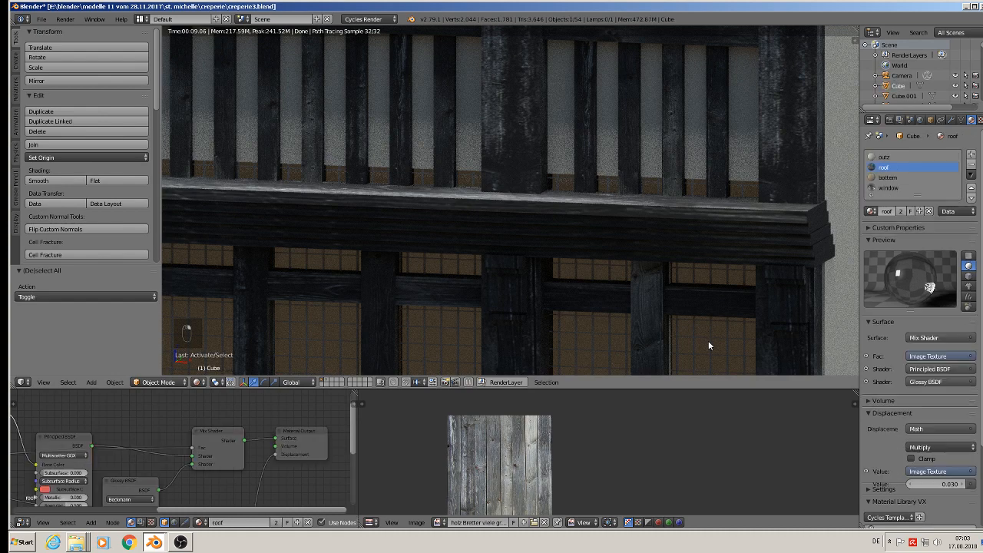
click(888, 187)
scroll(289, 413, down, 3)
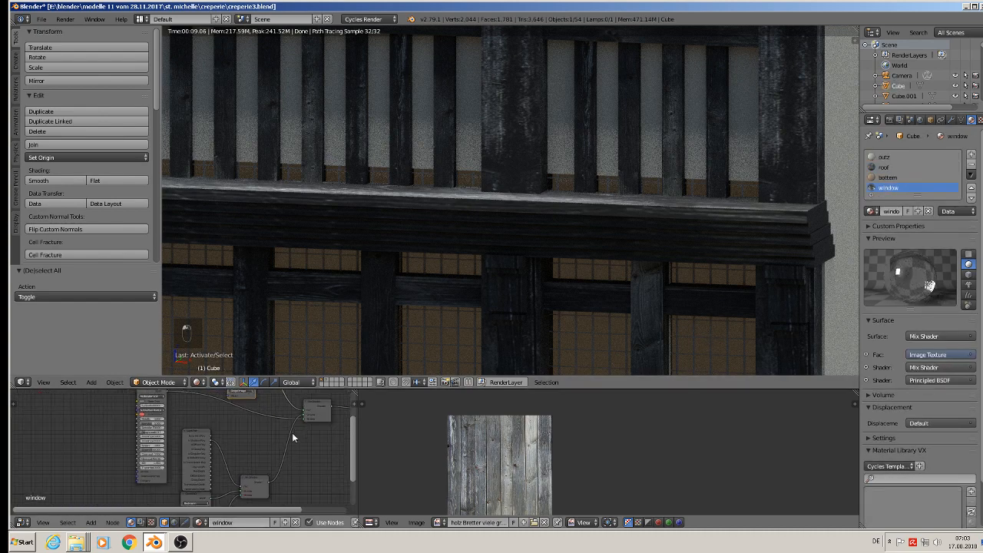
scroll(182, 456, up, 1)
middle_drag(246, 484, 306, 511)
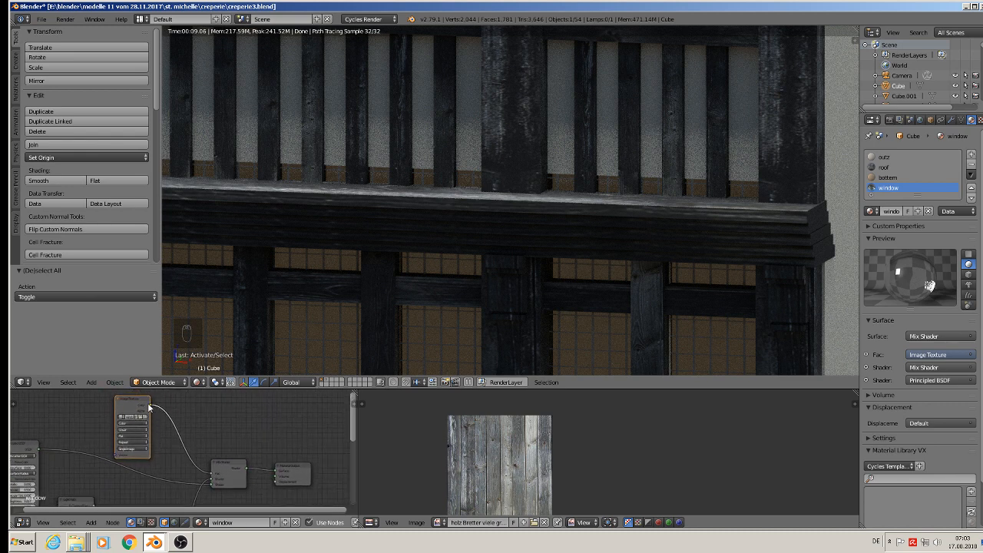
drag(149, 407, 280, 480)
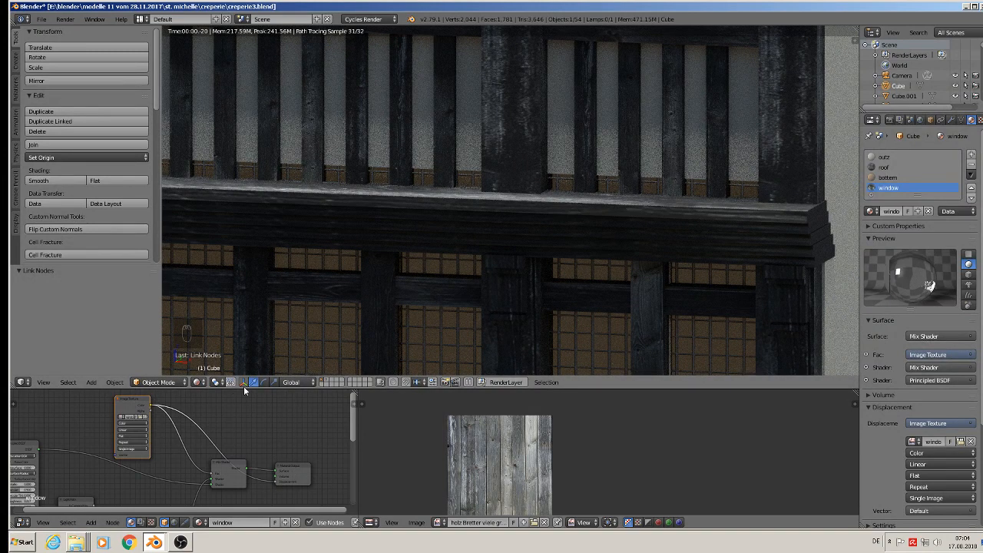
- Leave rendered shading, deselect the house body and save the file
click(199, 383)
click(221, 329)
scroll(422, 248, down, 8)
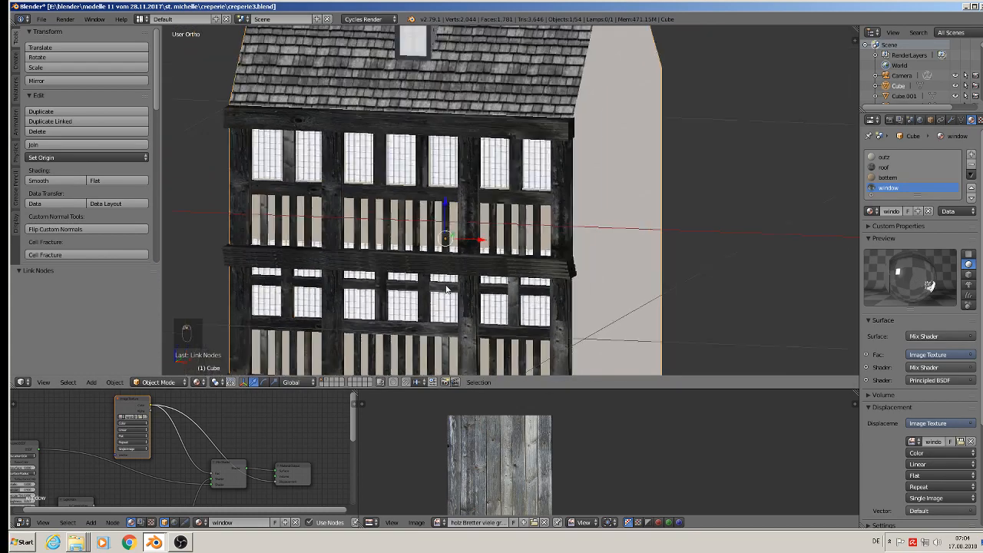
key(a)
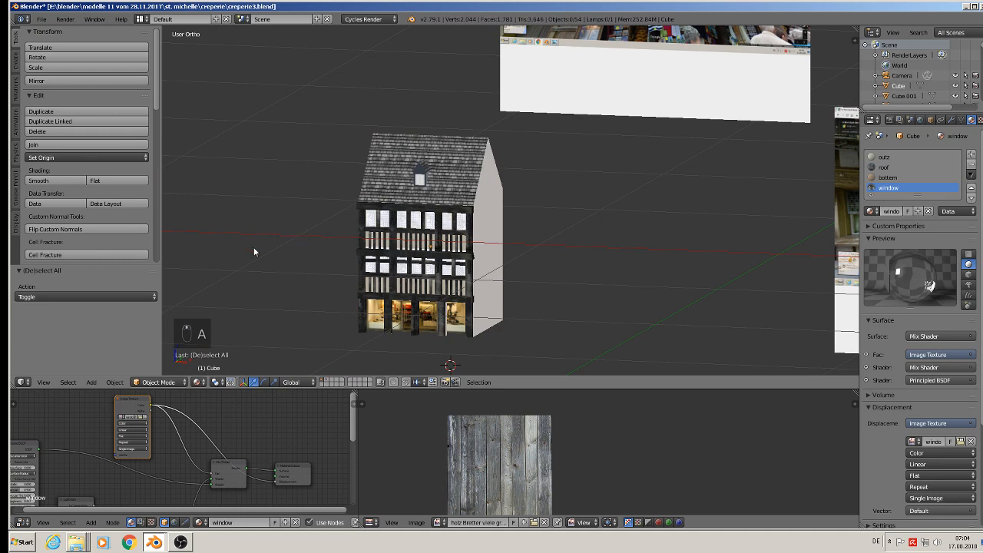
click(42, 19)
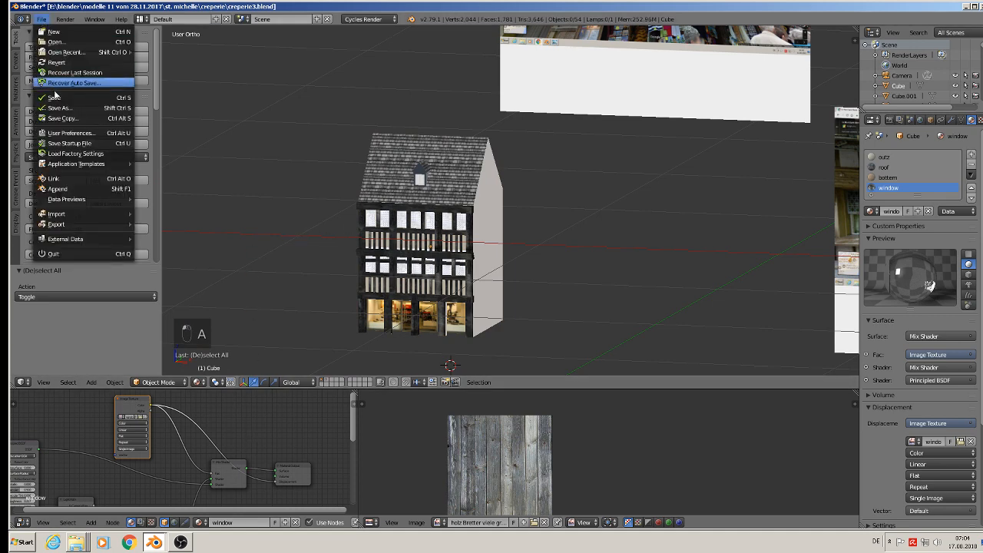
click(53, 98)
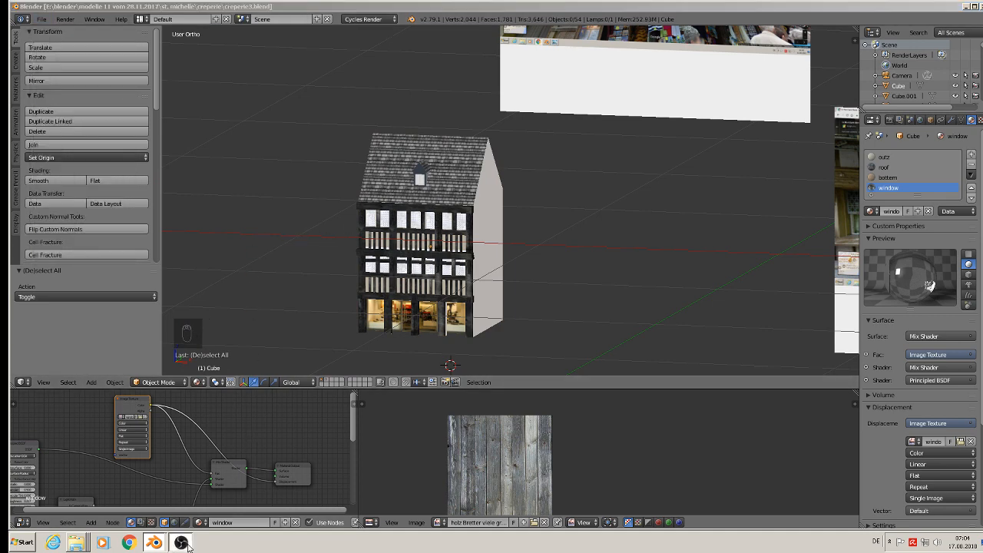